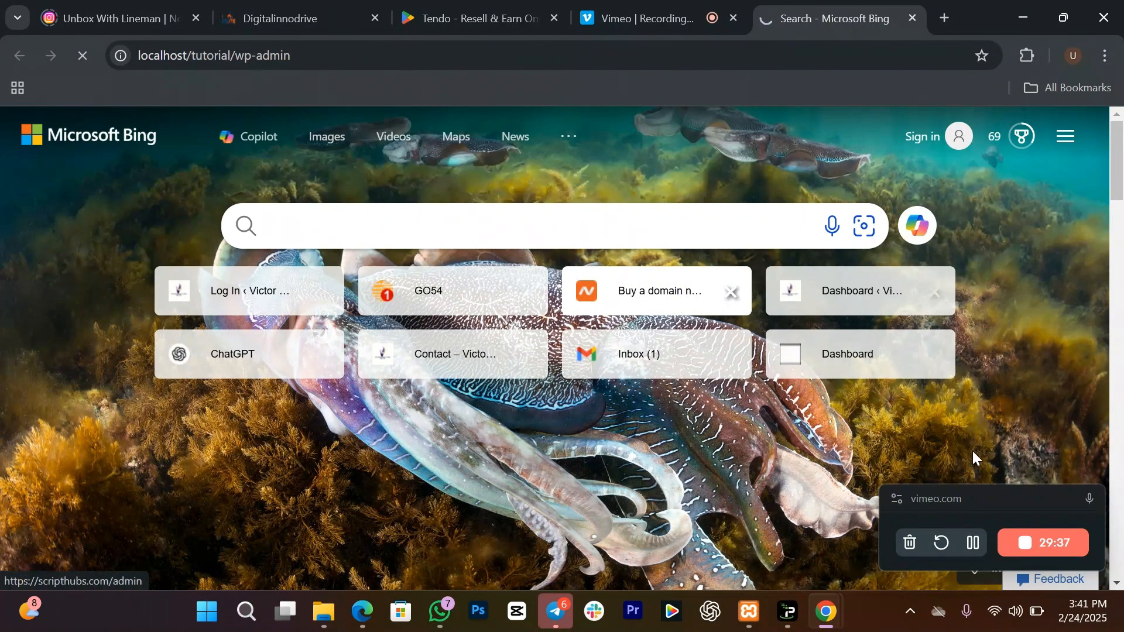
# Step: Log in to the WordPress admin dashboard with the admin username
pyautogui.click(974, 544)
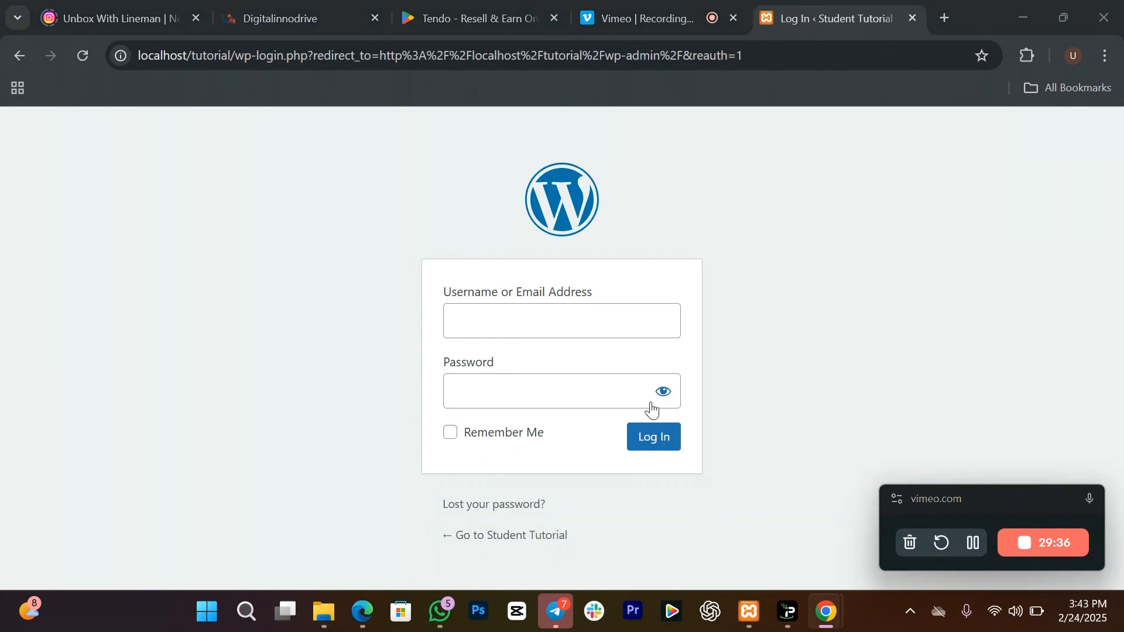
pyautogui.click(601, 335)
pyautogui.write('admin')
pyautogui.press('Tab')
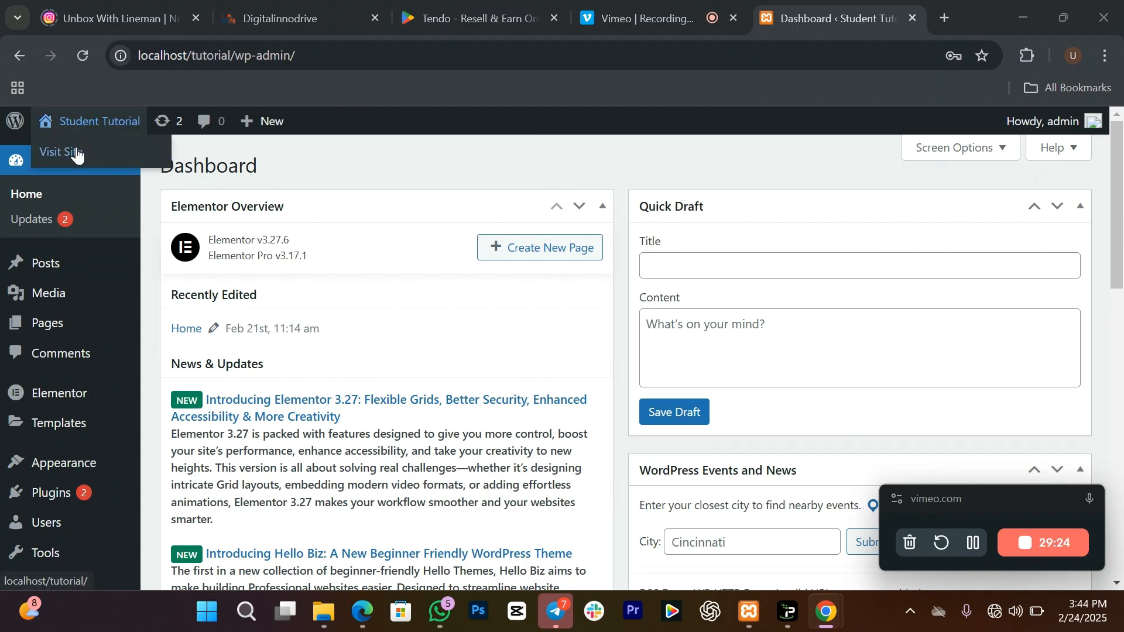
# Step: Open the live site in a new tab and launch Edit with Elementor on the home page
pyautogui.rightClick(76, 152)
pyautogui.click(133, 170)
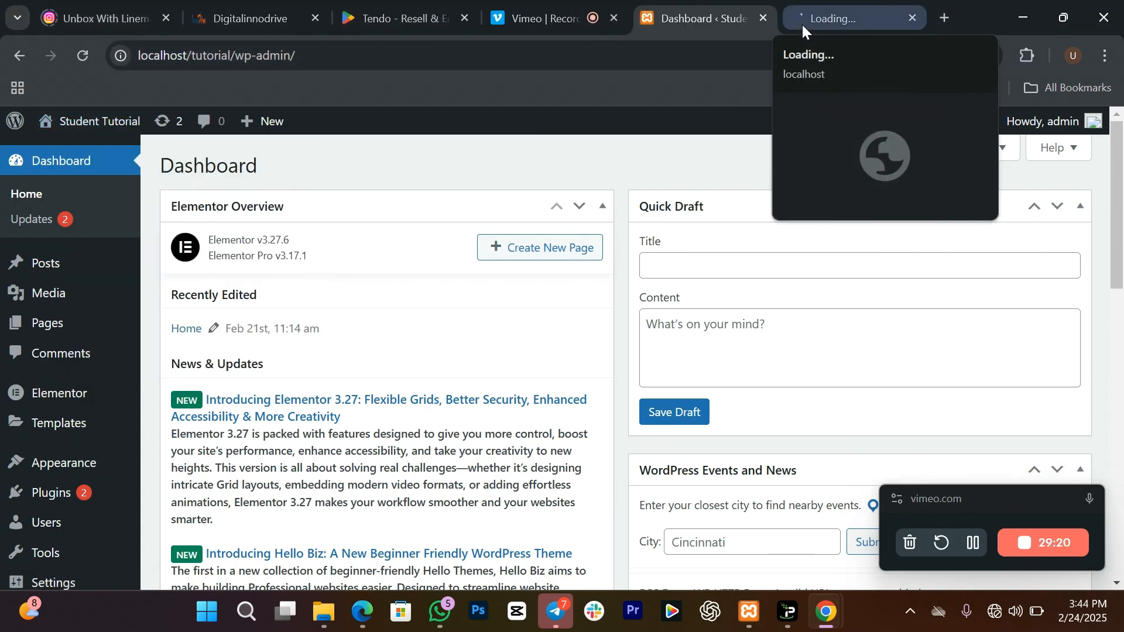
pyautogui.click(803, 25)
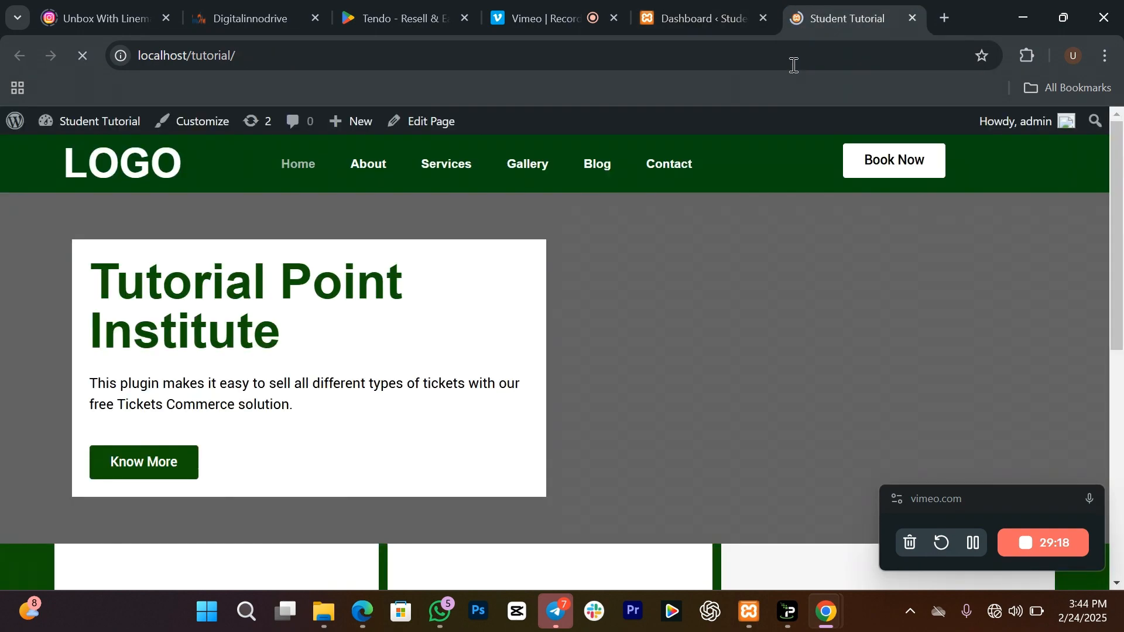
pyautogui.moveTo(1122, 215); pyautogui.dragTo(1123, 190)
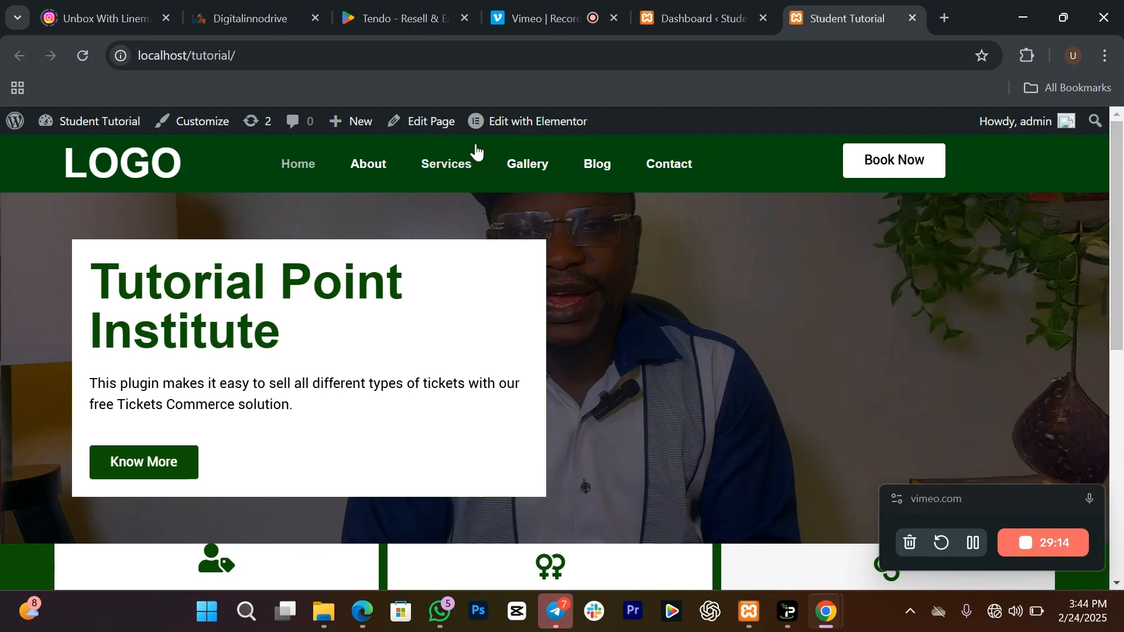
pyautogui.click(523, 126)
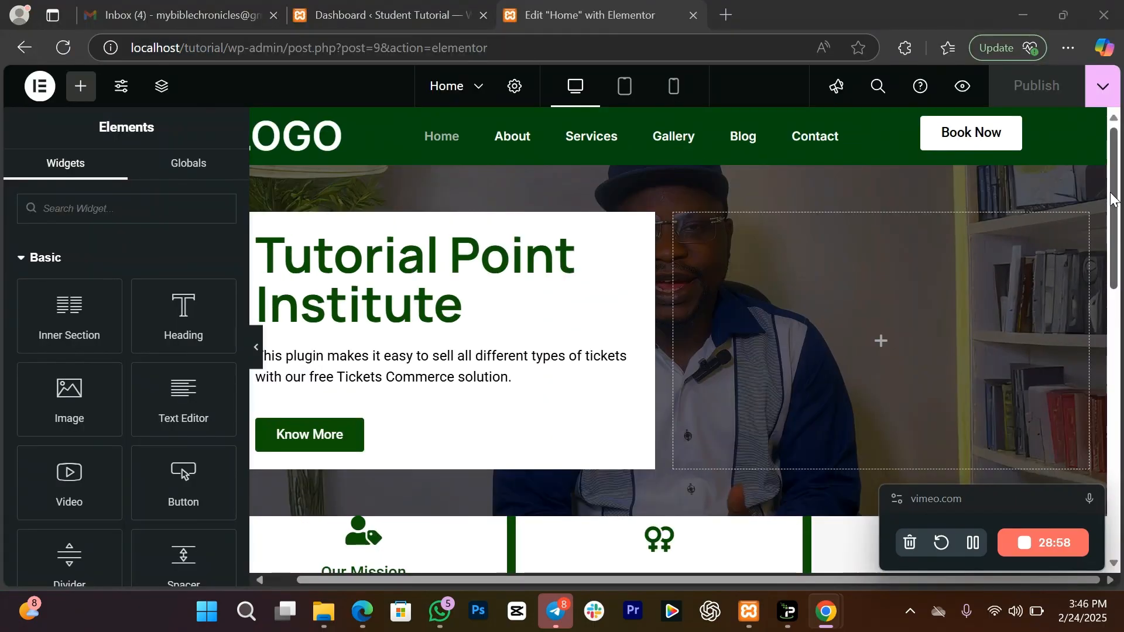
# Step: Add a one-column section below About us with a 400 px minimum height
pyautogui.scroll(-8, 679, 340)
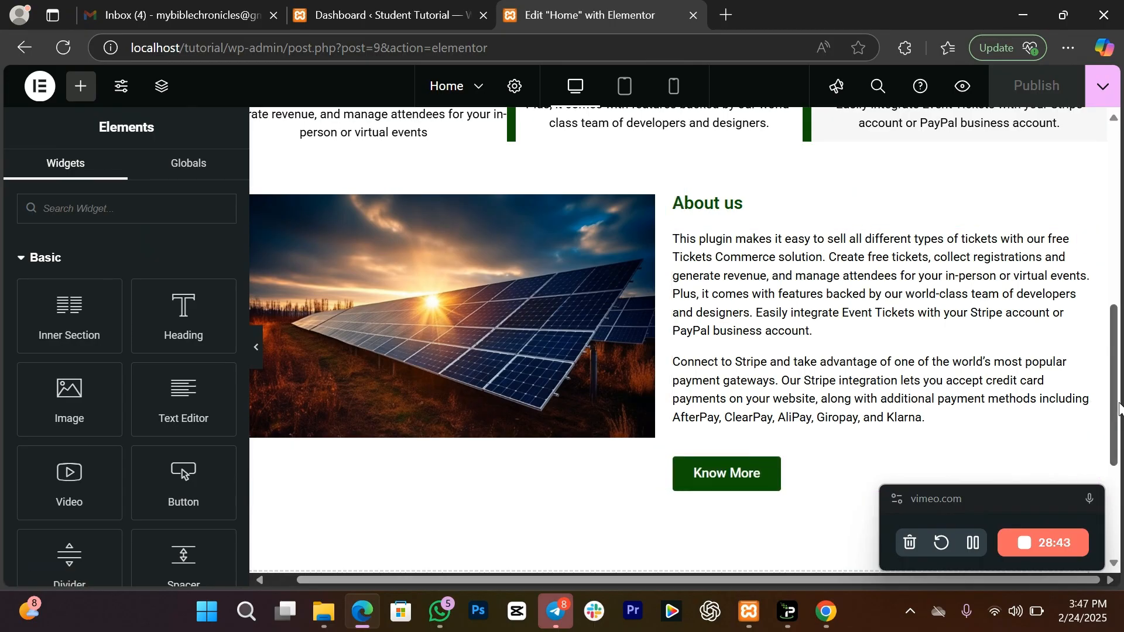
pyautogui.scroll(-4, 550, 351)
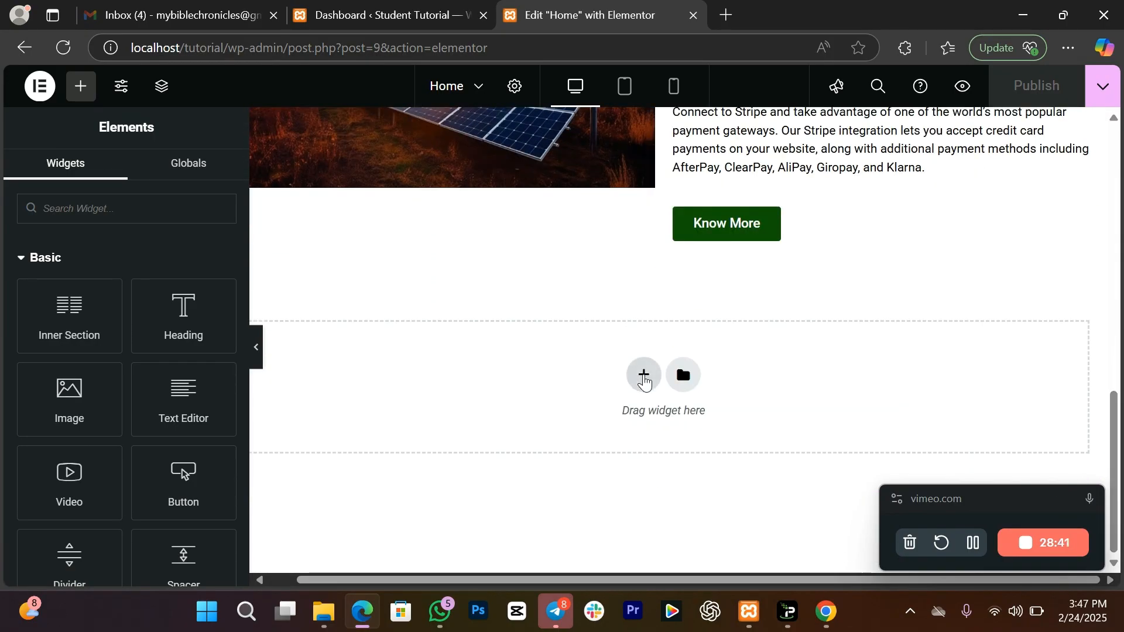
pyautogui.click(644, 378)
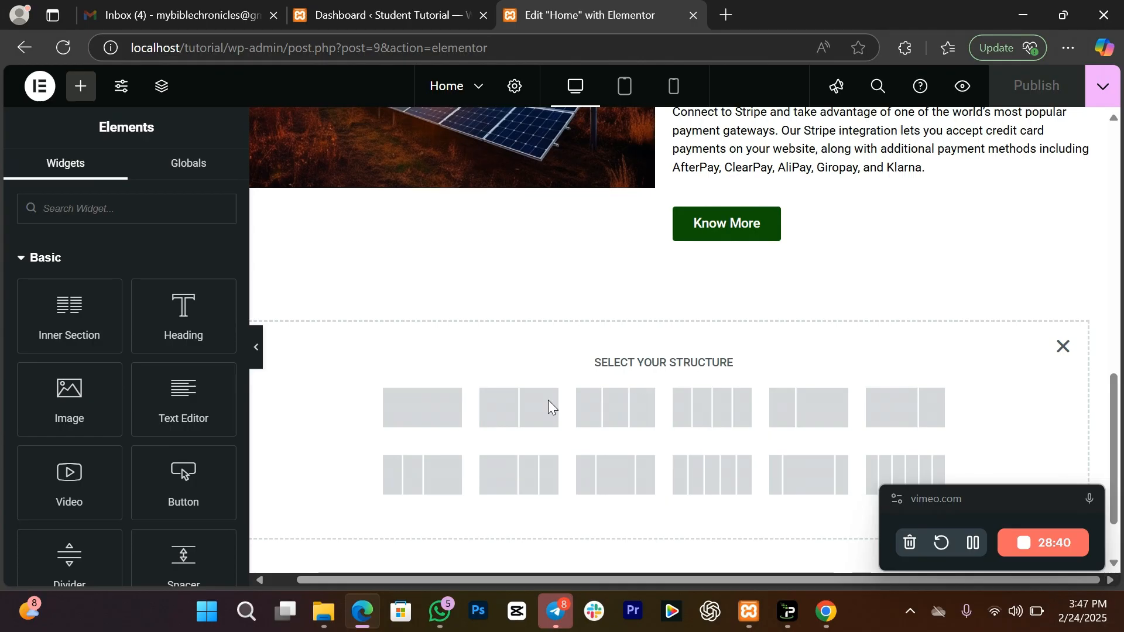
pyautogui.click(428, 416)
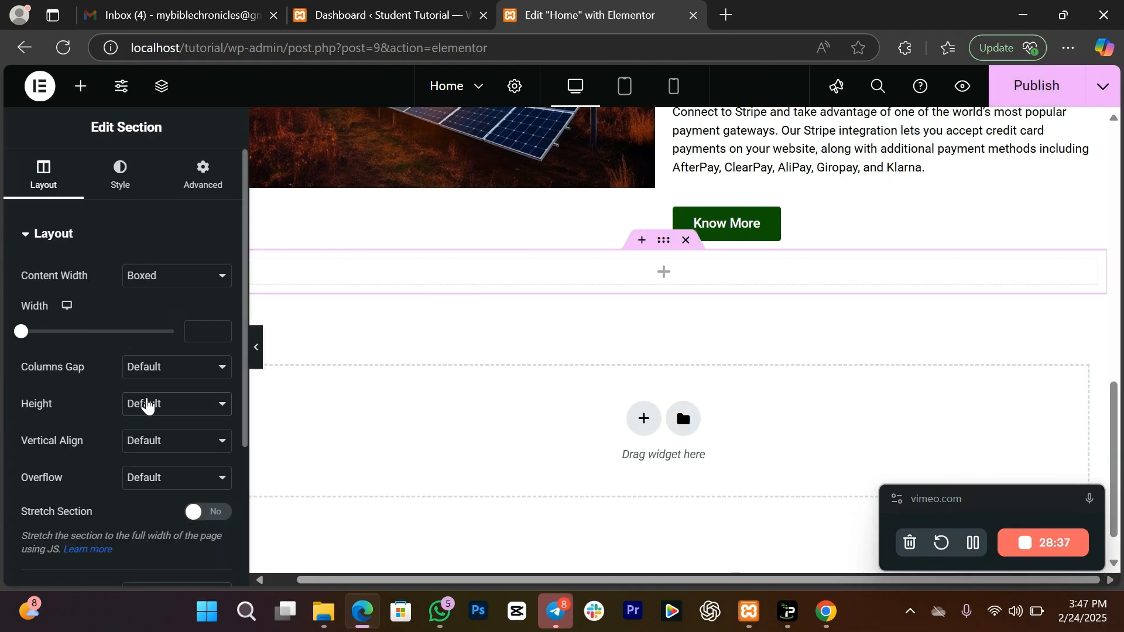
pyautogui.click(146, 404)
pyautogui.click(176, 469)
pyautogui.moveTo(1114, 371); pyautogui.dragTo(1115, 360)
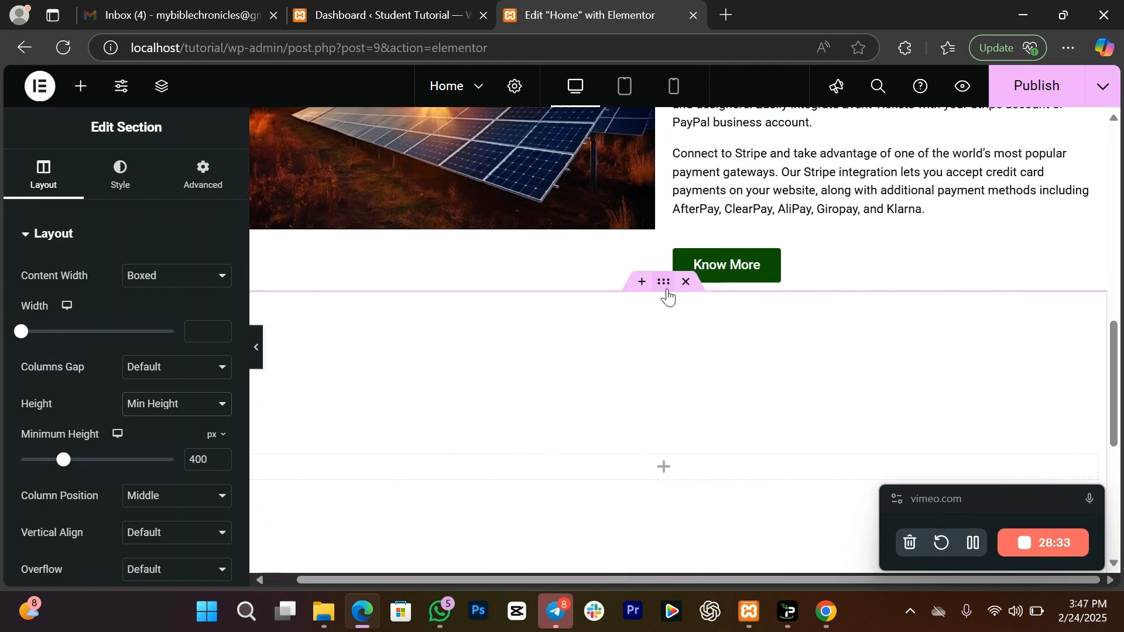
pyautogui.click(123, 187)
# Step: Set a Classic background using the second Media Library photo, the man in a cap
pyautogui.click(149, 312)
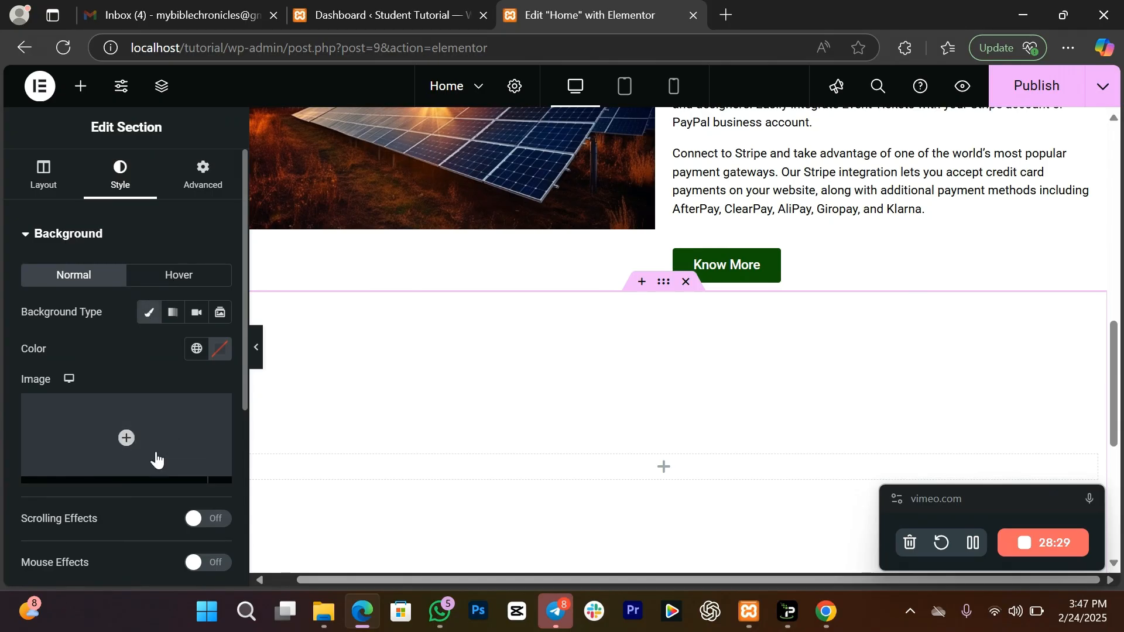
pyautogui.click(128, 470)
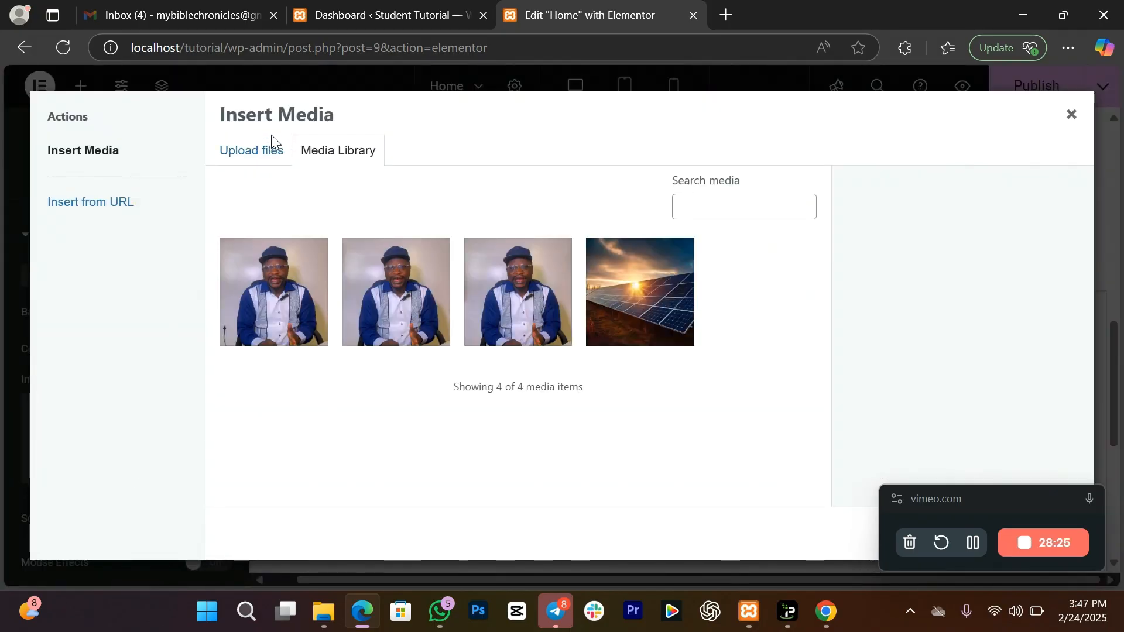
pyautogui.click(423, 312)
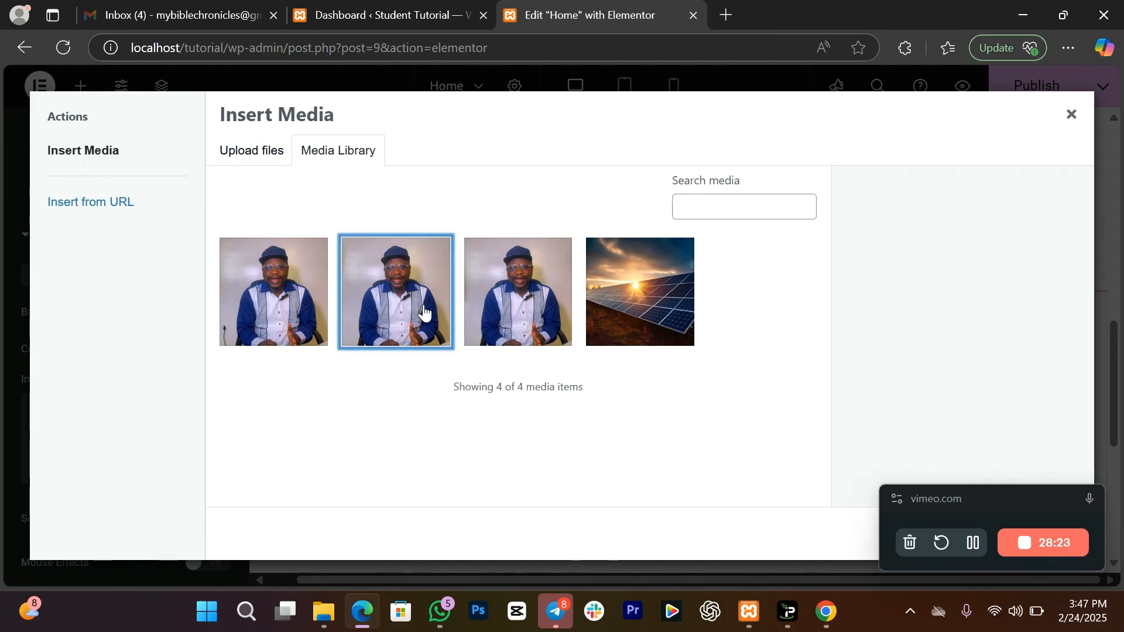
pyautogui.moveTo(1090, 339); pyautogui.dragTo(1089, 352)
pyautogui.moveTo(929, 501)
pyautogui.mouseDown()
pyautogui.moveTo(742, 483)
pyautogui.moveTo(932, 505)
pyautogui.mouseUp()
pyautogui.click(1052, 535)
pyautogui.moveTo(1114, 350); pyautogui.dragTo(1115, 387)
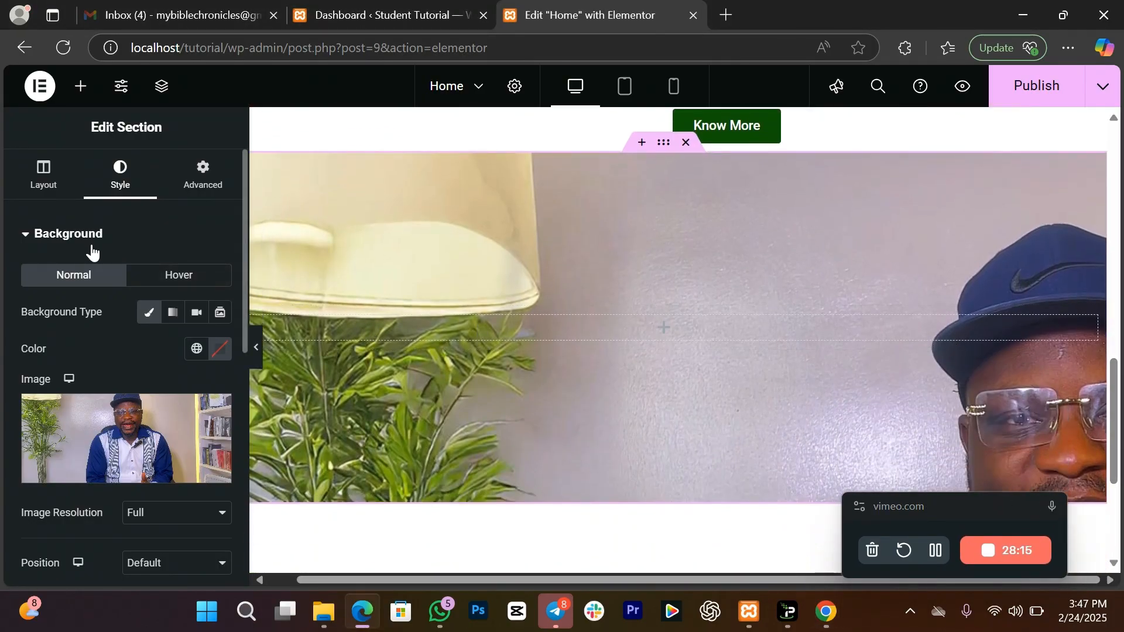
pyautogui.moveTo(243, 266); pyautogui.dragTo(256, 369)
pyautogui.scroll(-1, 200, 371)
pyautogui.scroll(1, 187, 377)
# Step: Set the background Attachment to Fixed
pyautogui.click(185, 377)
pyautogui.click(164, 444)
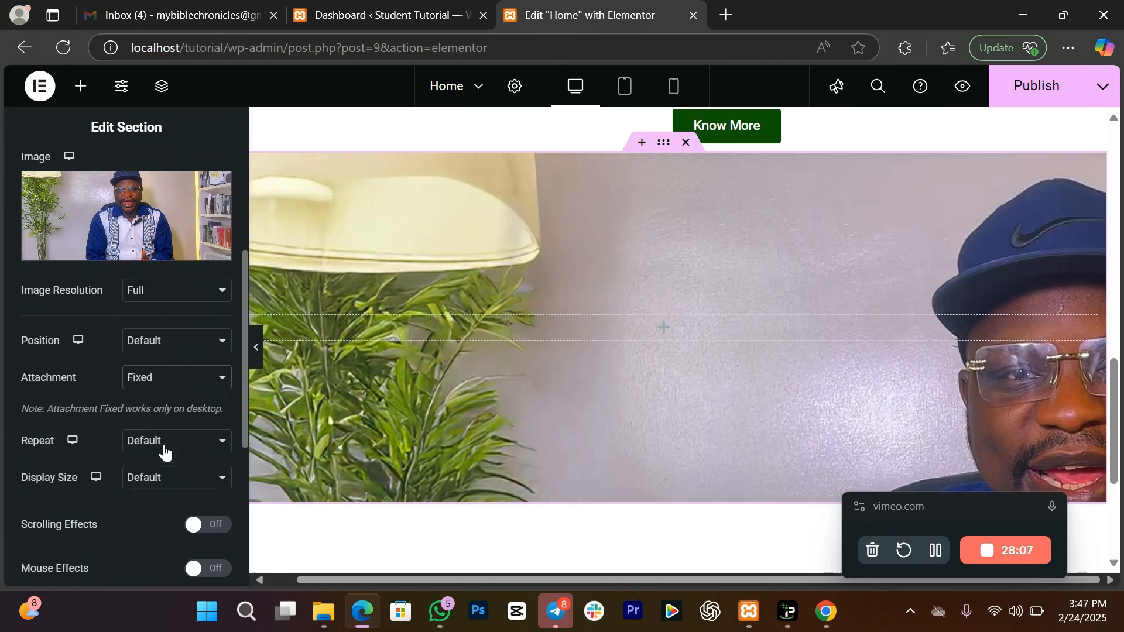
pyautogui.moveTo(1114, 390)
pyautogui.mouseDown()
pyautogui.moveTo(1117, 332)
pyautogui.moveTo(1118, 393)
pyautogui.moveTo(1117, 380)
pyautogui.mouseUp()
pyautogui.click(157, 380)
pyautogui.click(159, 419)
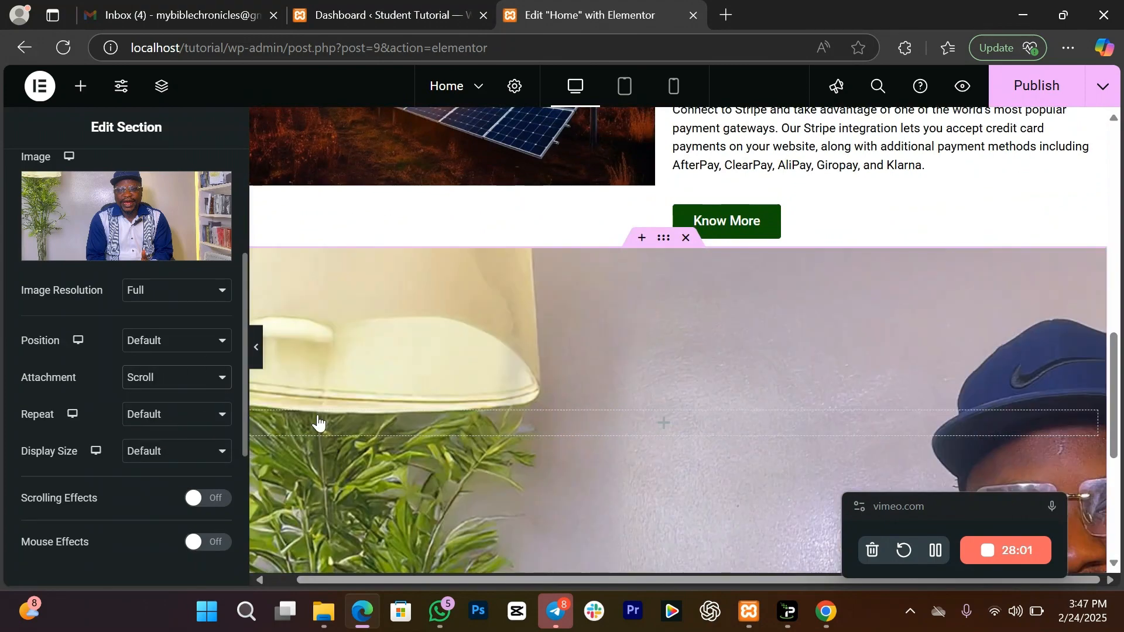
pyautogui.moveTo(1119, 384); pyautogui.dragTo(1118, 415)
pyautogui.click(162, 378)
pyautogui.click(167, 447)
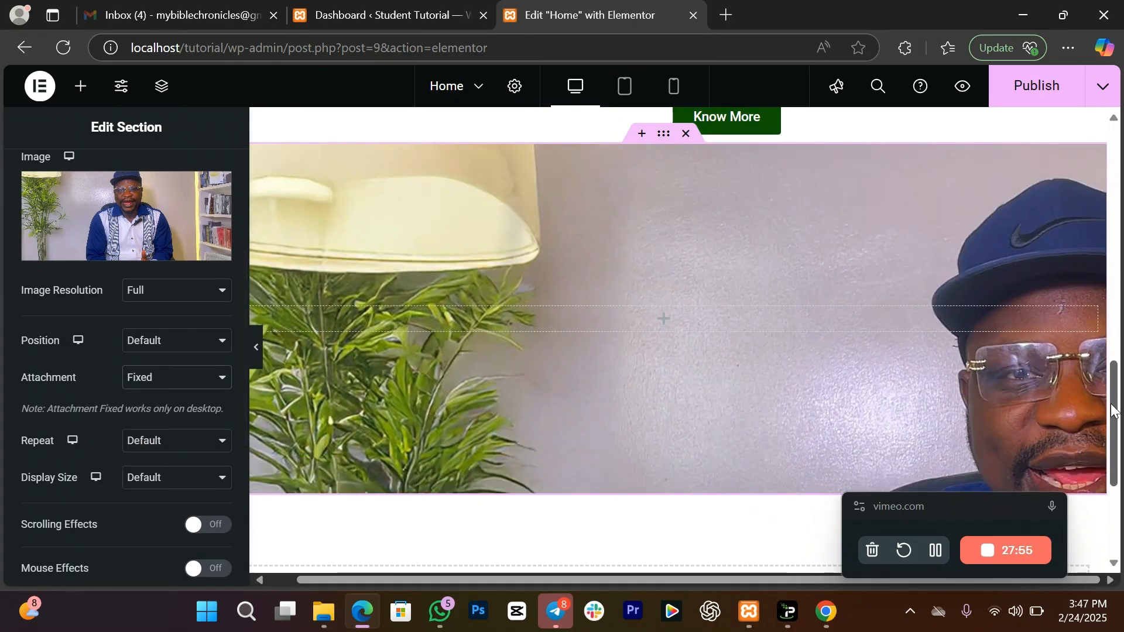
pyautogui.moveTo(1116, 410)
pyautogui.mouseDown()
pyautogui.moveTo(1117, 375)
pyautogui.moveTo(1117, 402)
pyautogui.mouseUp()
# Step: Try Cover and Contain display sizes, then leave the background at Default
pyautogui.click(156, 479)
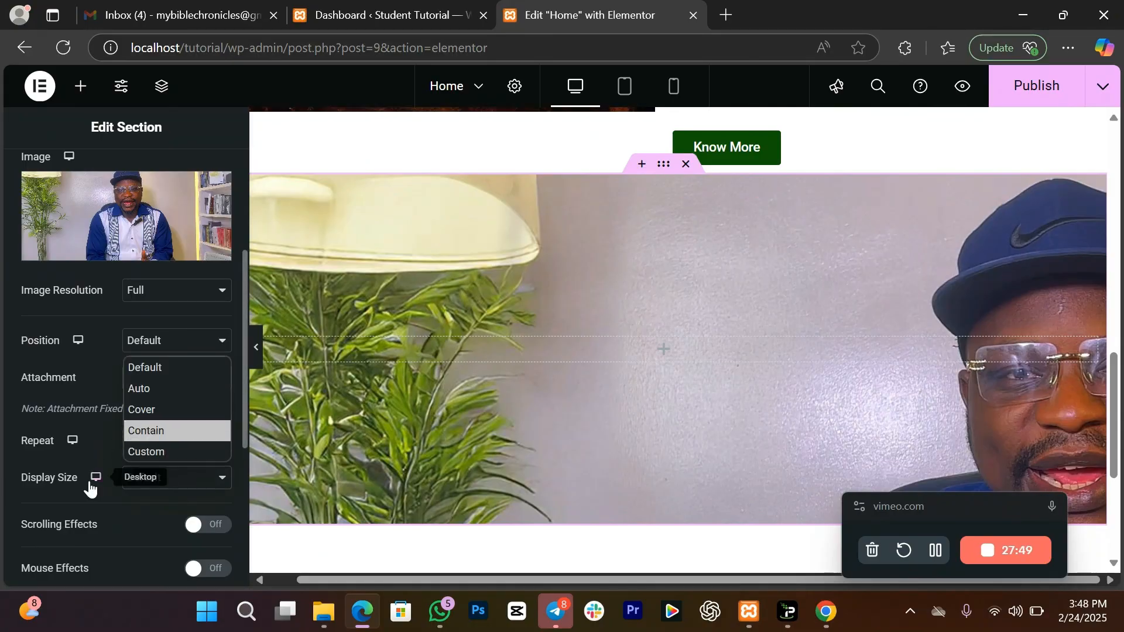
pyautogui.click(170, 415)
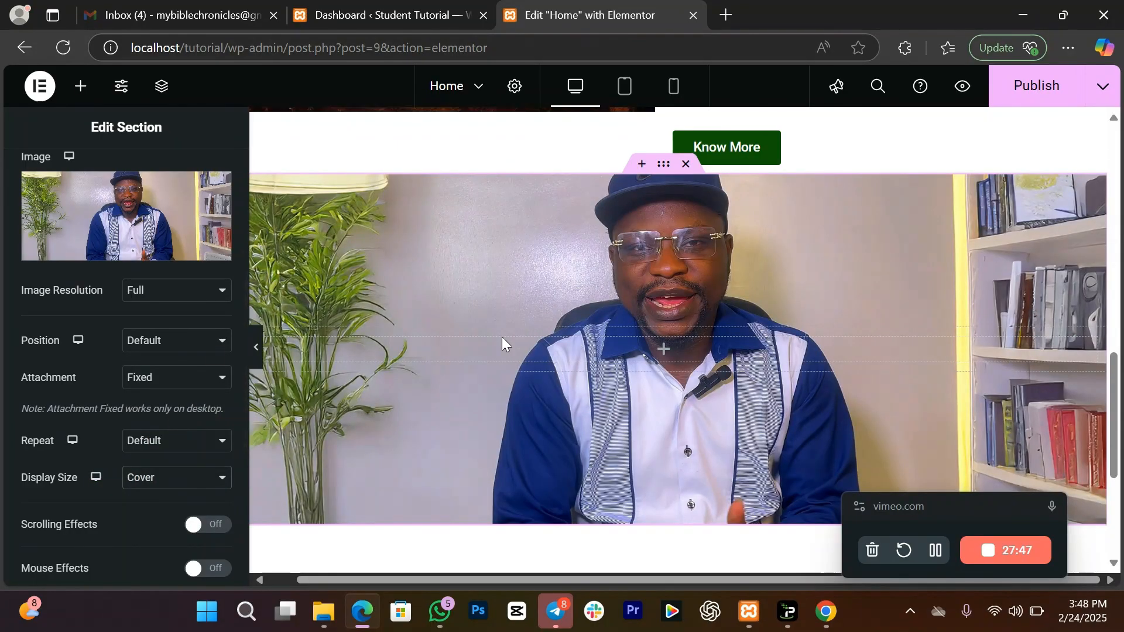
pyautogui.click(172, 478)
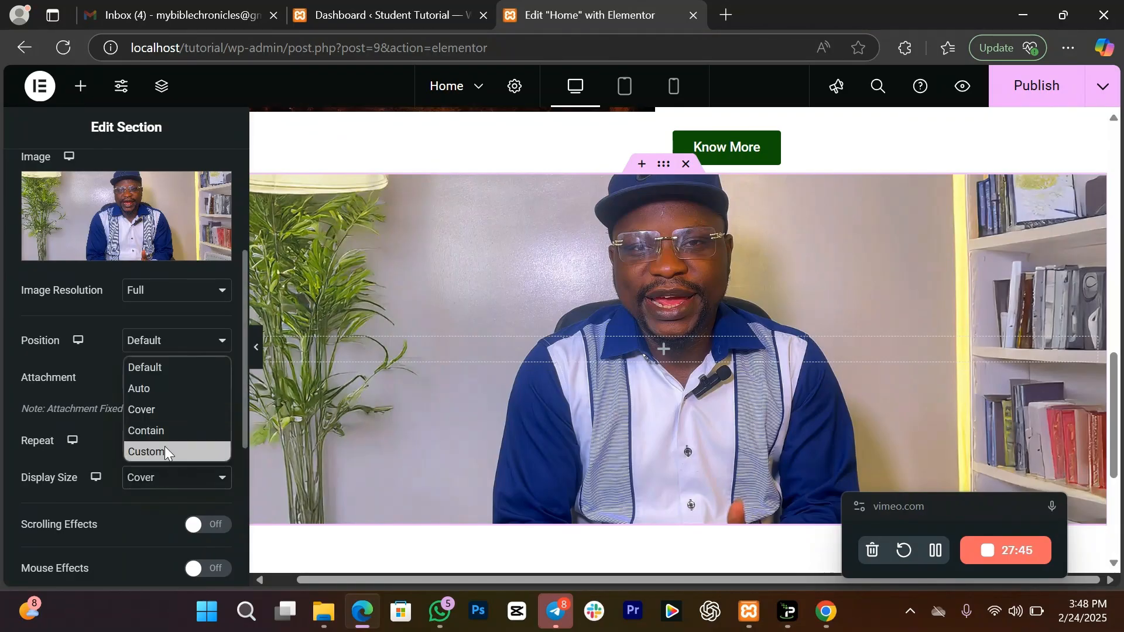
pyautogui.click(160, 431)
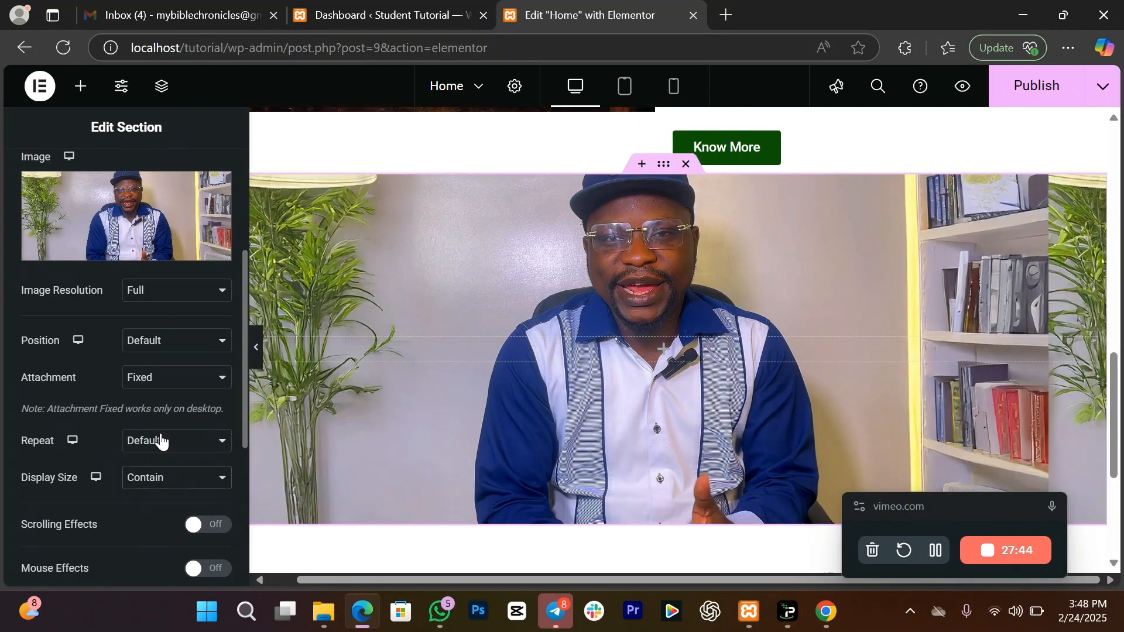
pyautogui.click(172, 484)
pyautogui.click(146, 367)
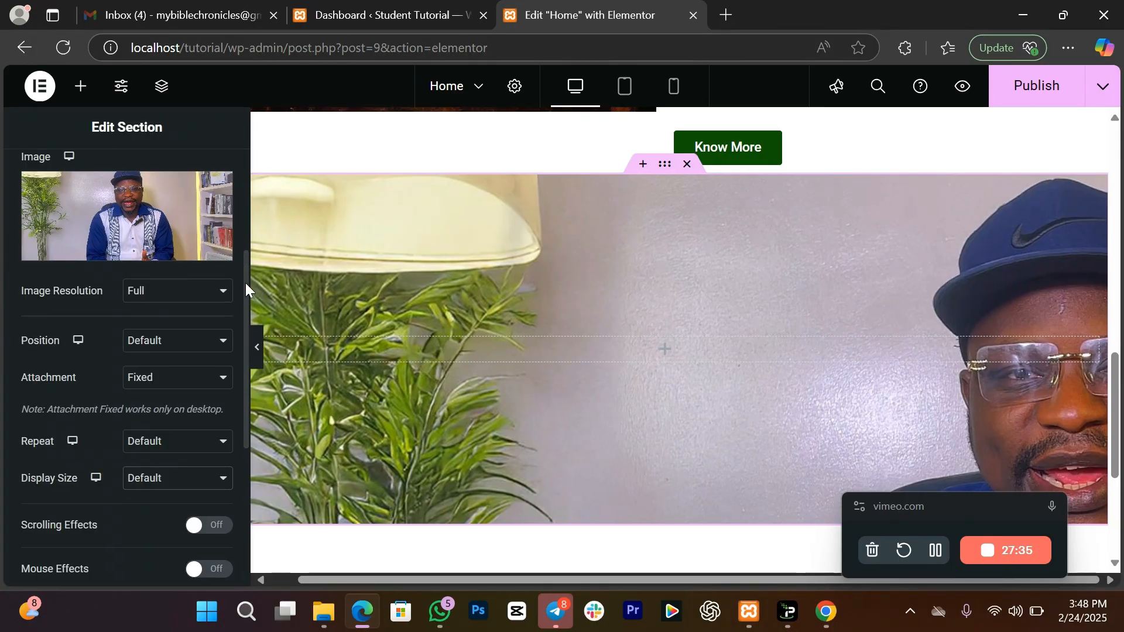
pyautogui.scroll(3, 121, 224)
pyautogui.scroll(2, 76, 216)
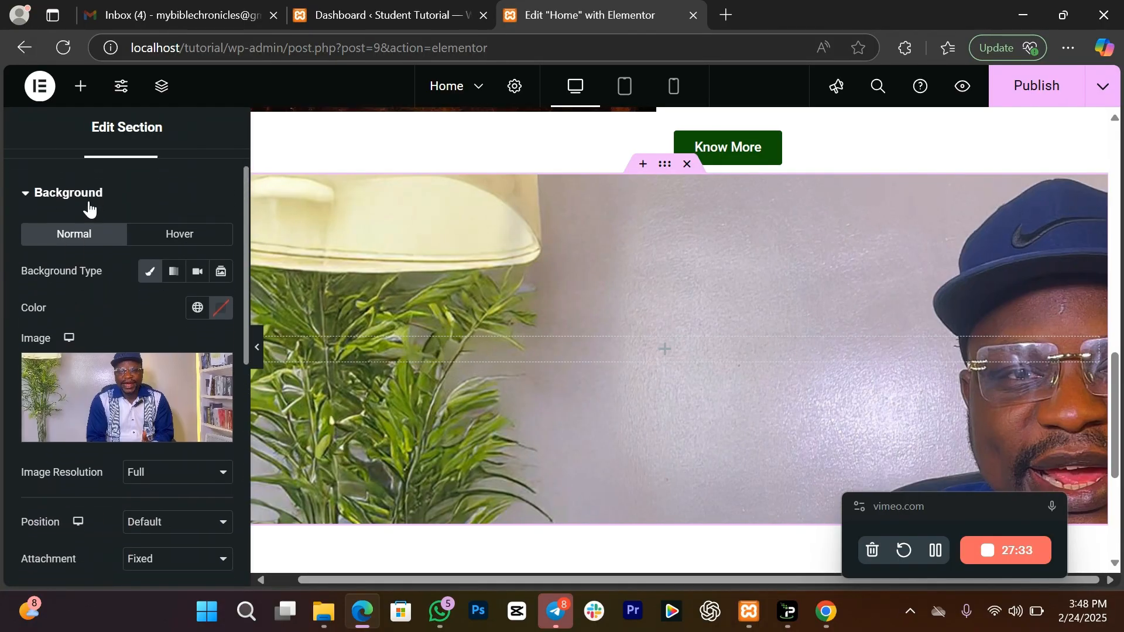
# Step: Add a classic background overlay, raise opacity to 0.77, and change its colour to black #000000
pyautogui.click(89, 198)
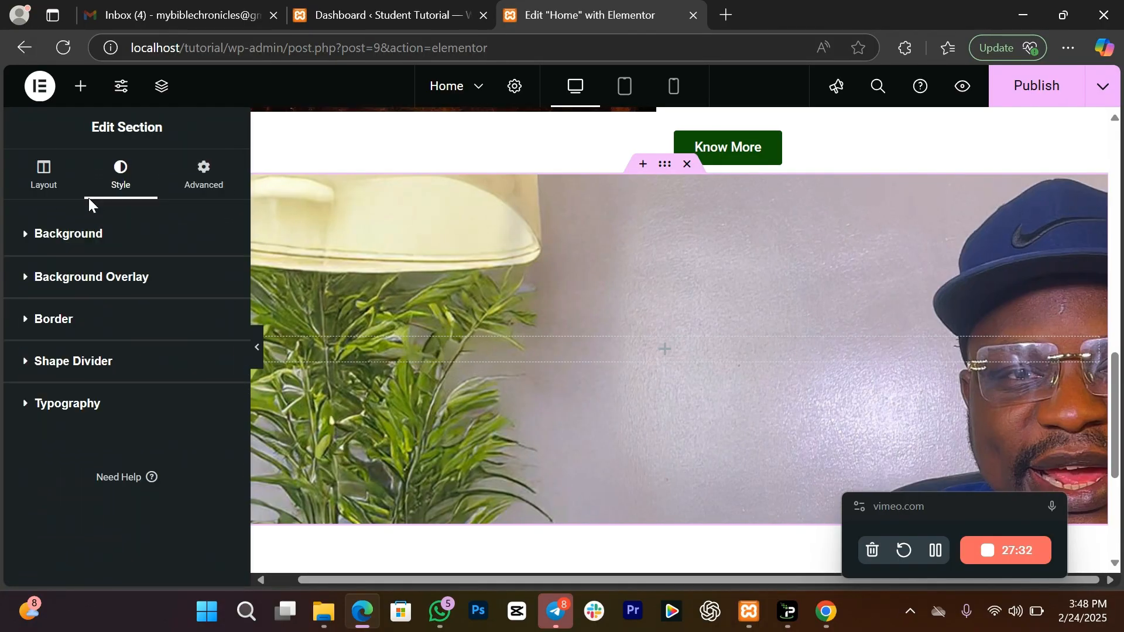
pyautogui.click(126, 281)
pyautogui.click(196, 358)
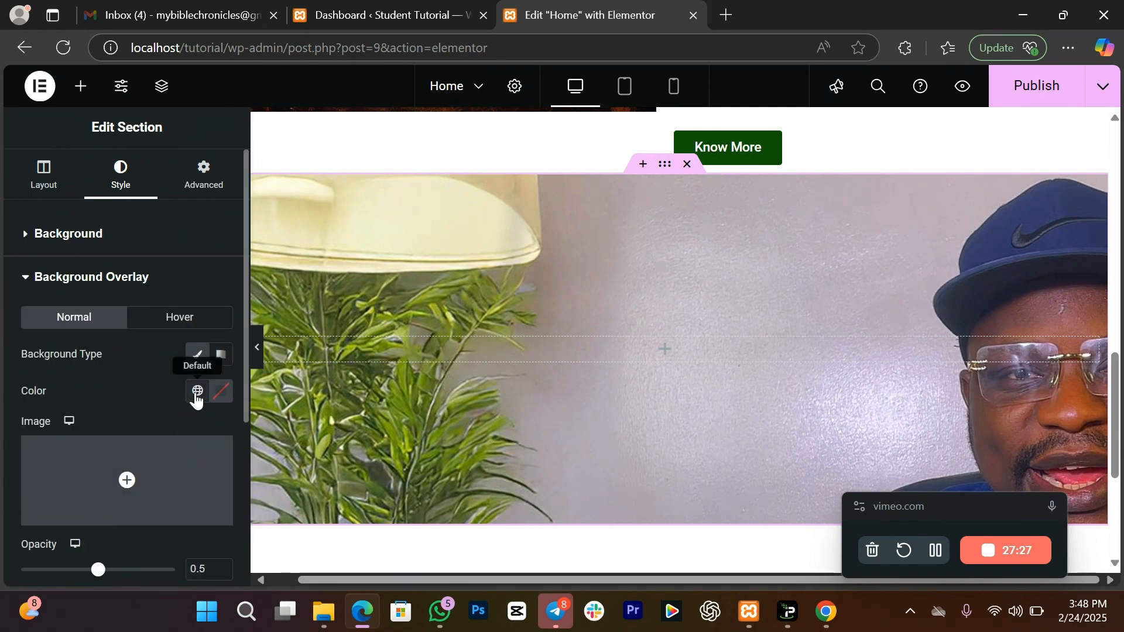
pyautogui.click(196, 391)
pyautogui.click(98, 354)
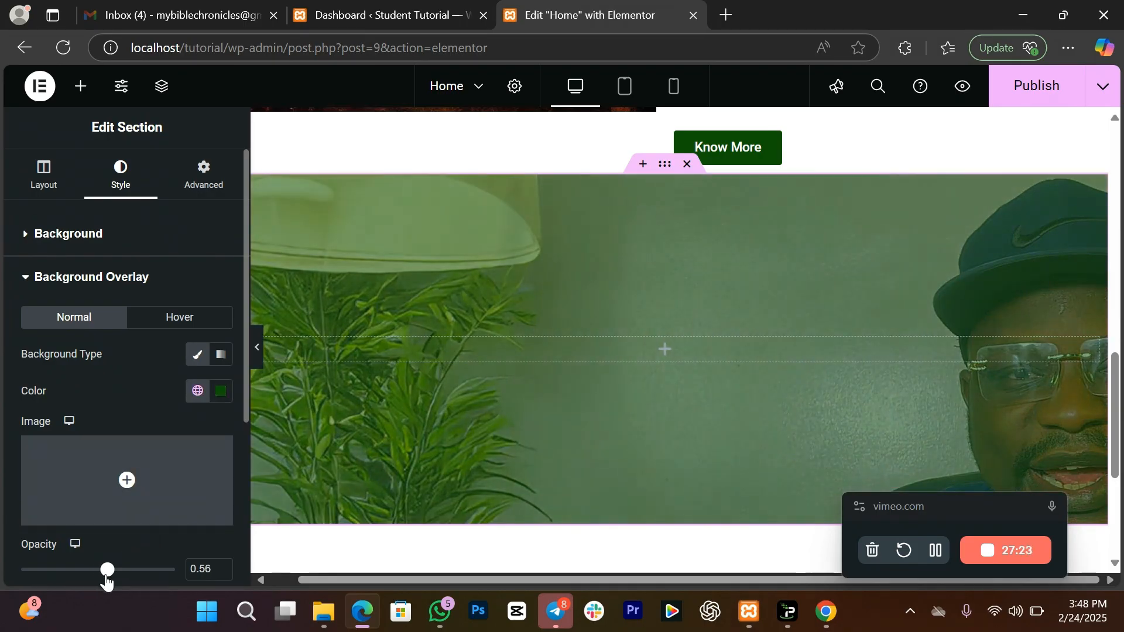
pyautogui.moveTo(111, 582); pyautogui.dragTo(135, 592)
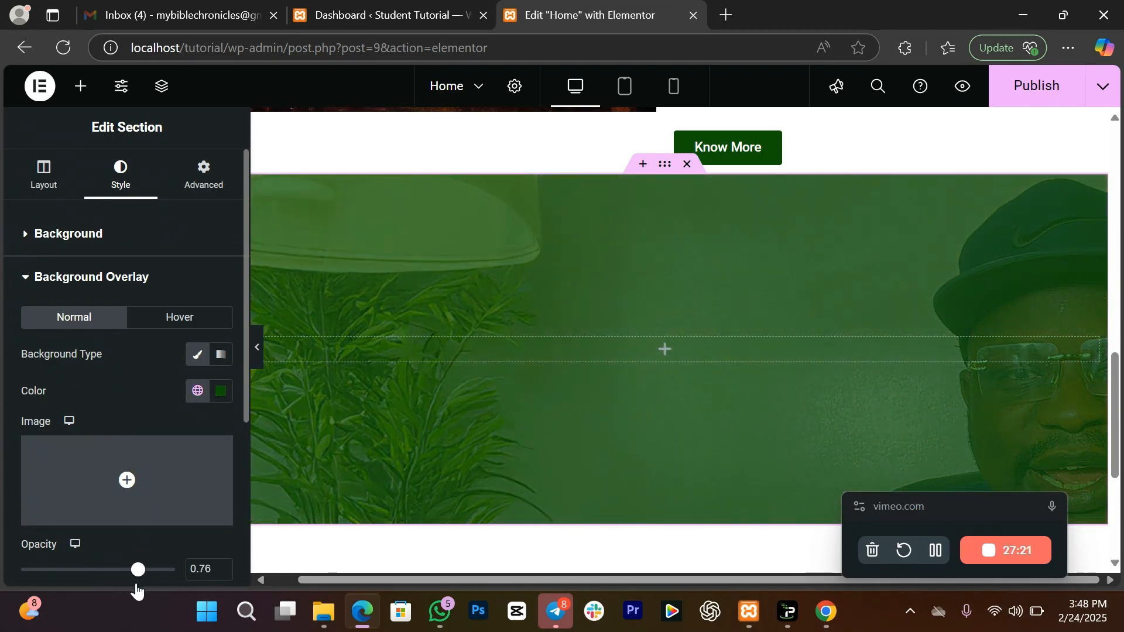
pyautogui.click(220, 402)
pyautogui.moveTo(170, 280); pyautogui.dragTo(13, 338)
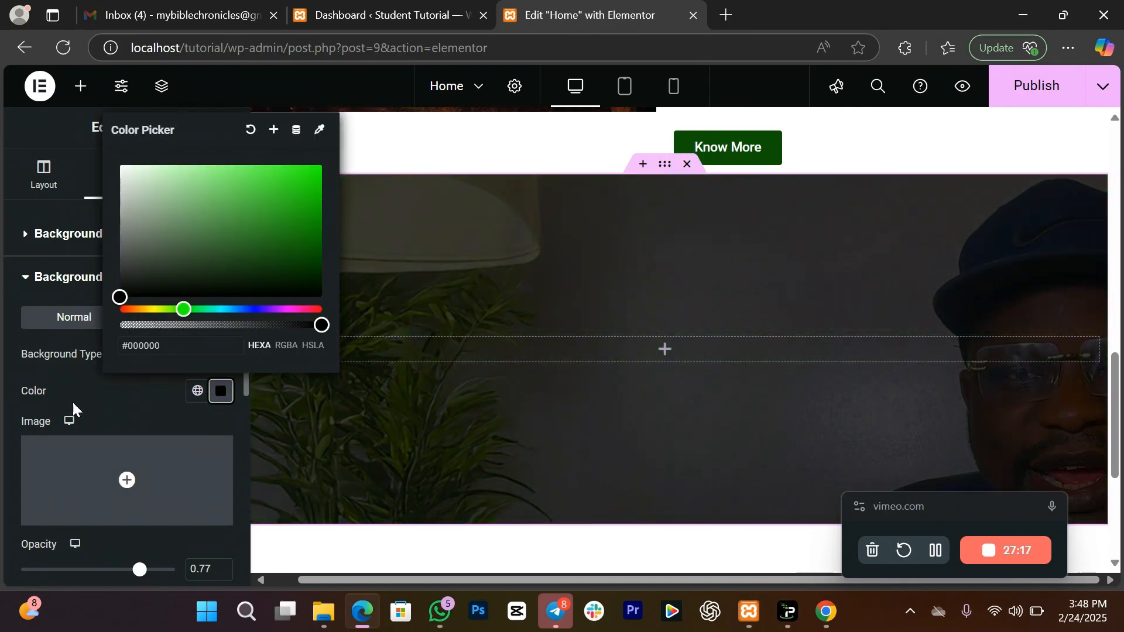
pyautogui.click(88, 393)
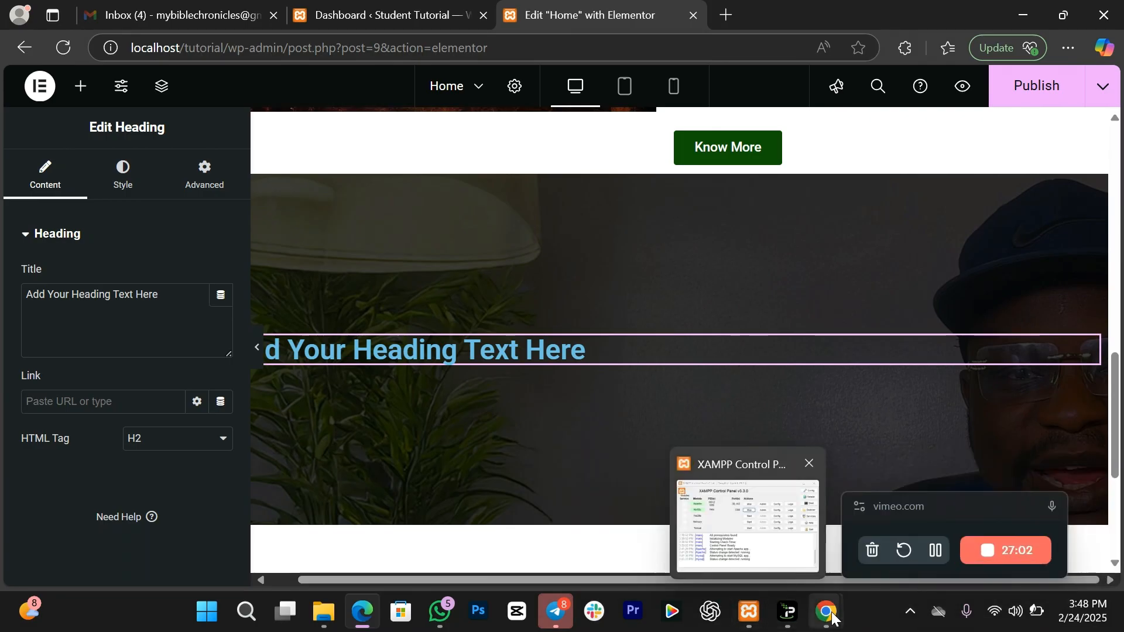
# Step: Copy the 'About this app' heading from the Tendo Google Play page and return to Elementor
pyautogui.moveTo(831, 618)
pyautogui.click(627, 547)
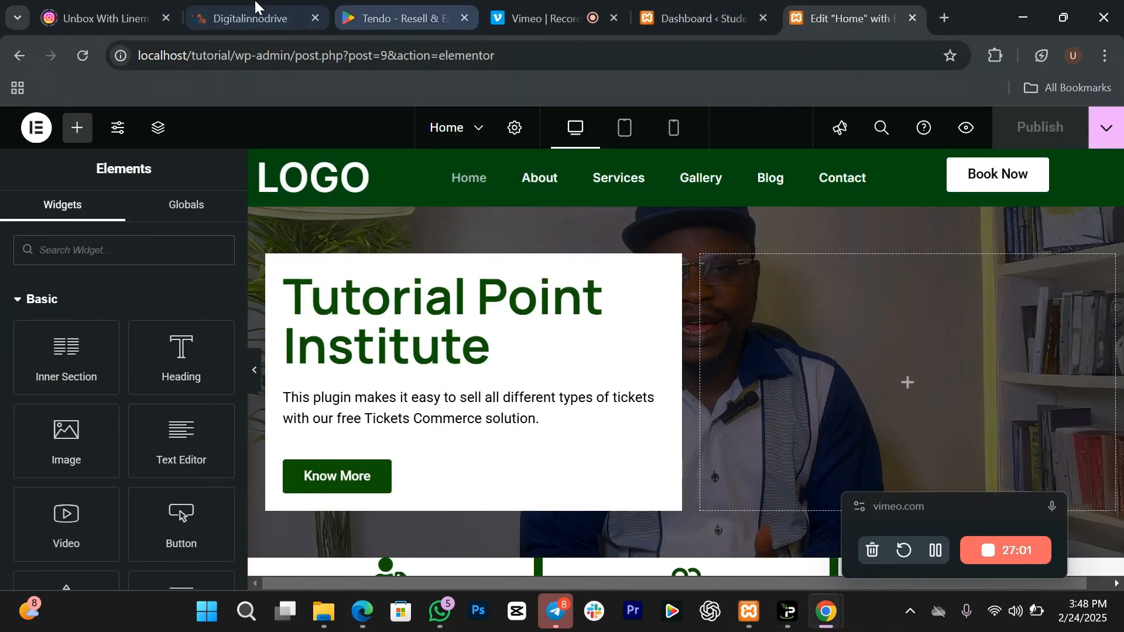
pyautogui.click(390, 9)
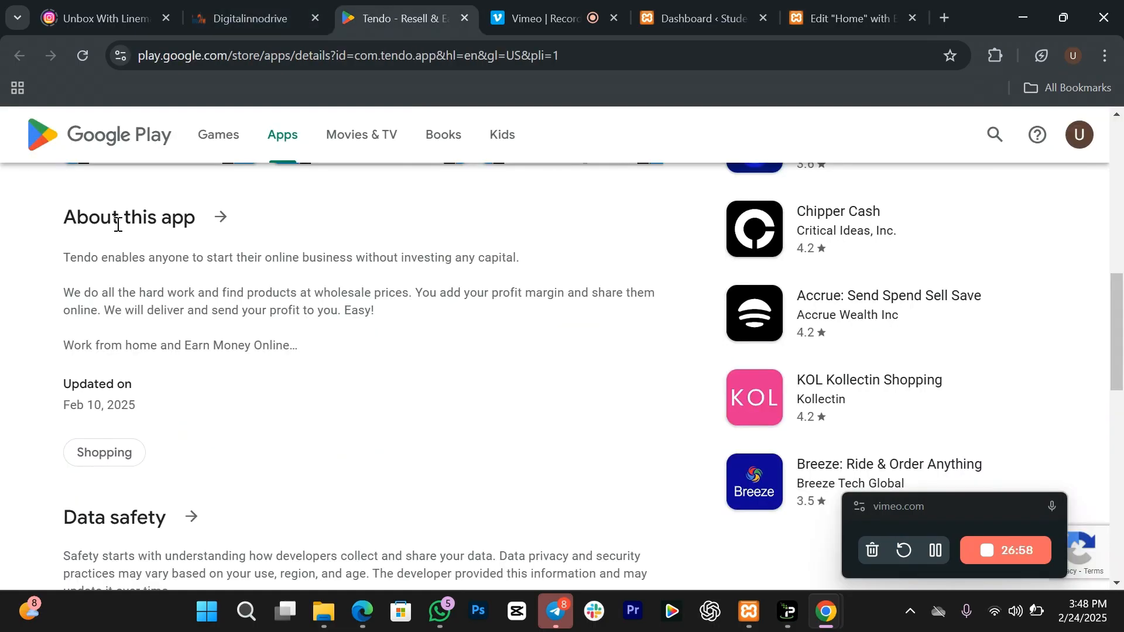
pyautogui.moveTo(66, 227); pyautogui.dragTo(198, 219)
pyautogui.hotkey('ctrl', 'c')
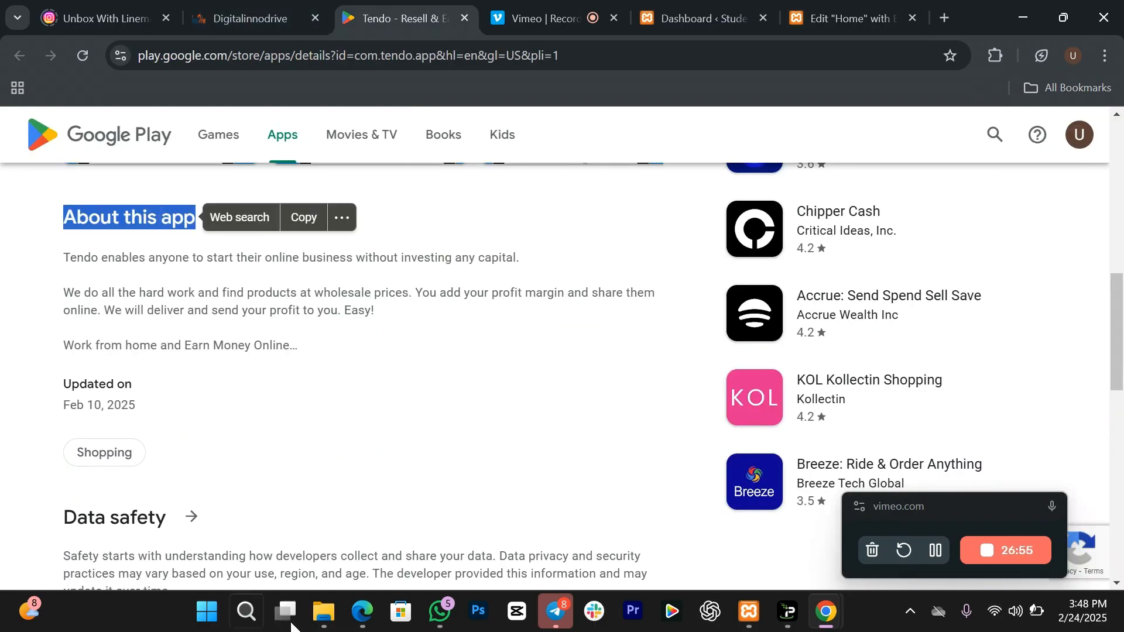
pyautogui.click(362, 612)
# Step: Change the heading title to 'About this app' and centre it
pyautogui.moveTo(176, 301); pyautogui.dragTo(40, 274)
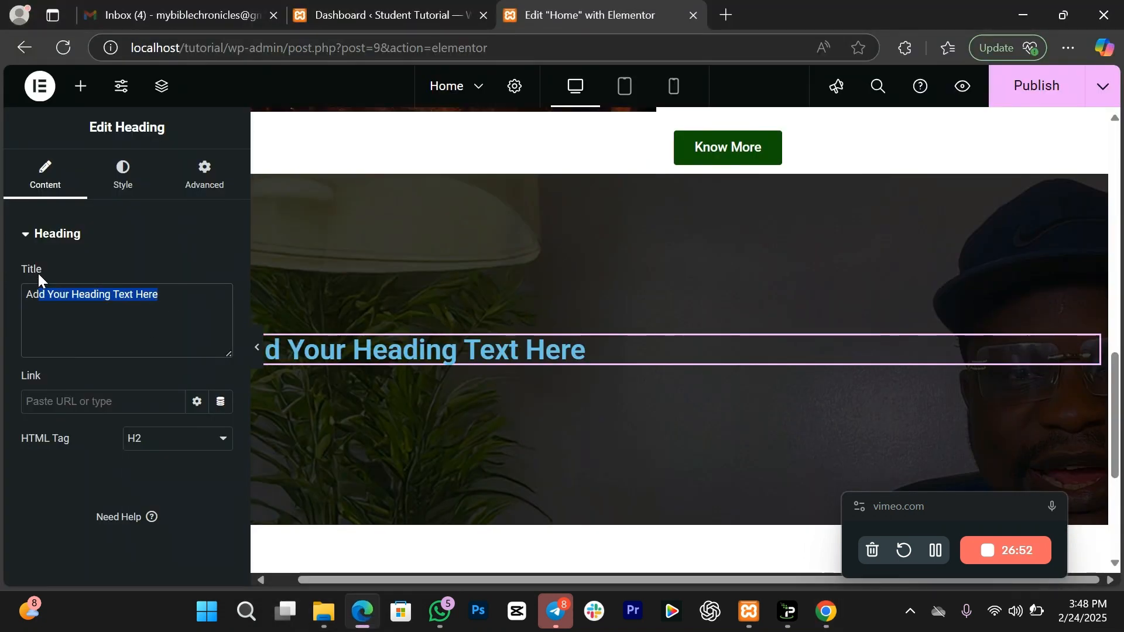
pyautogui.hotkey('ctrl', 'v')
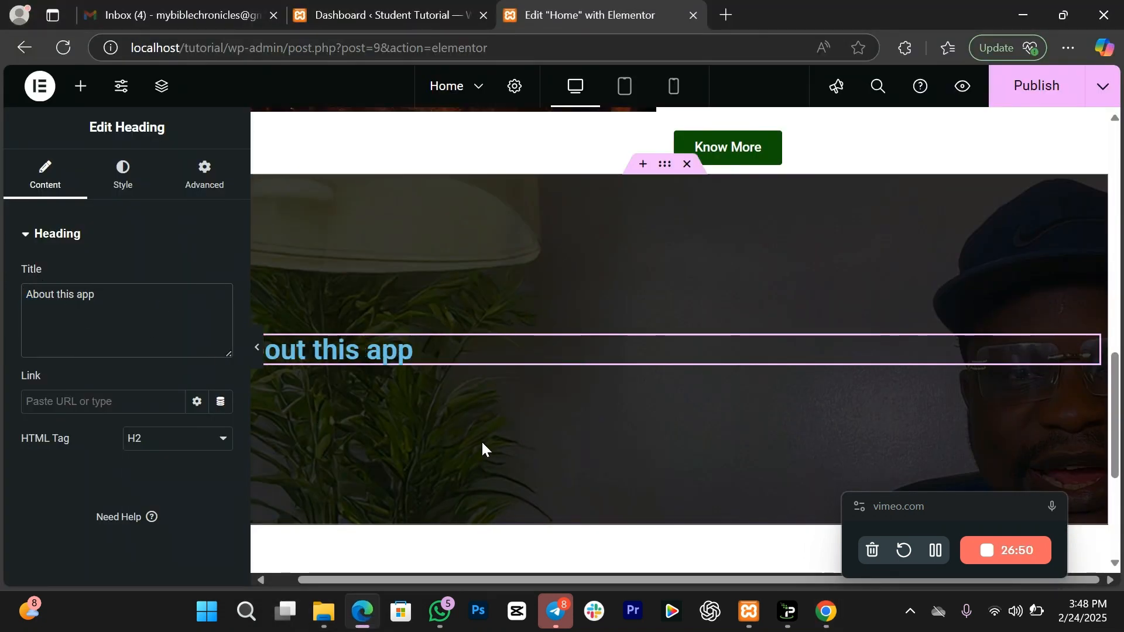
pyautogui.click(118, 198)
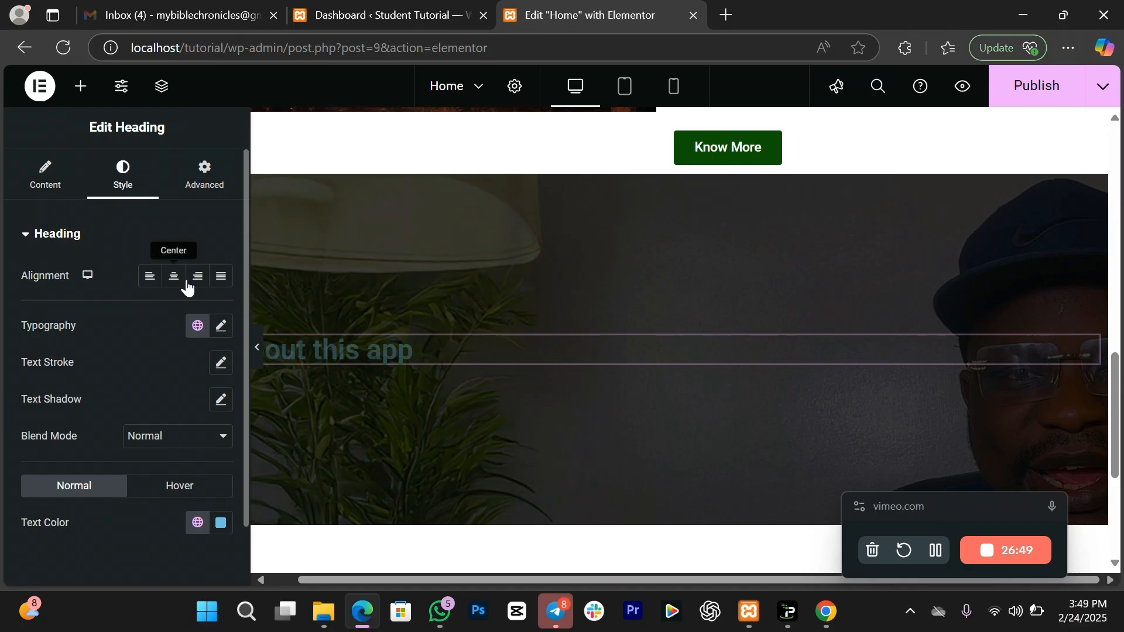
pyautogui.click(174, 278)
# Step: Set the heading typography to Inter at 58 px
pyautogui.click(224, 329)
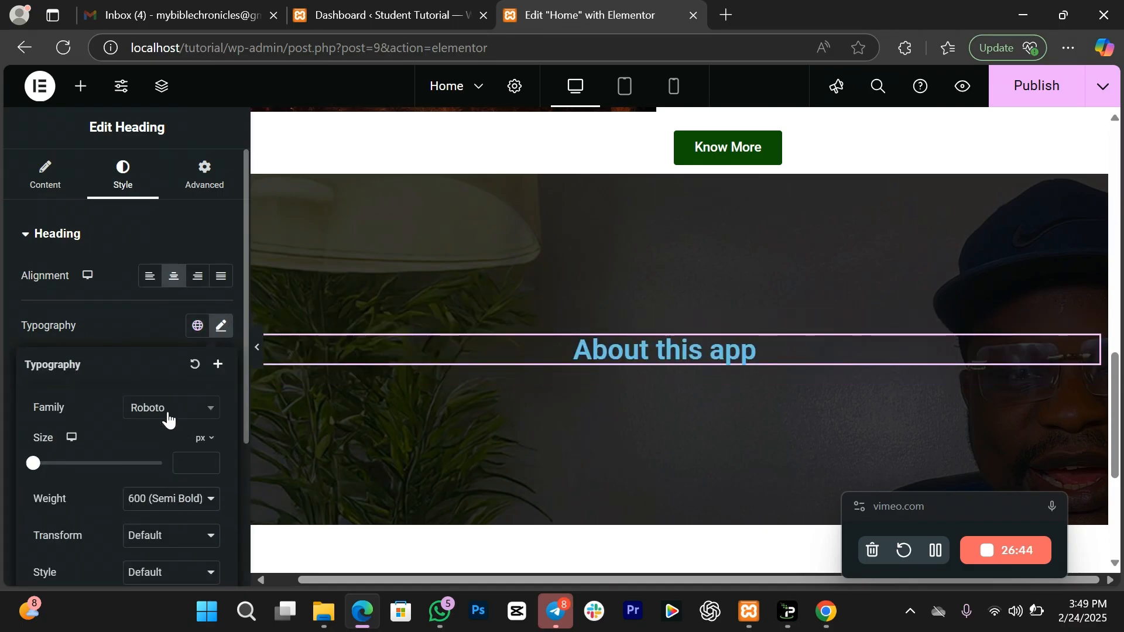
pyautogui.click(167, 416)
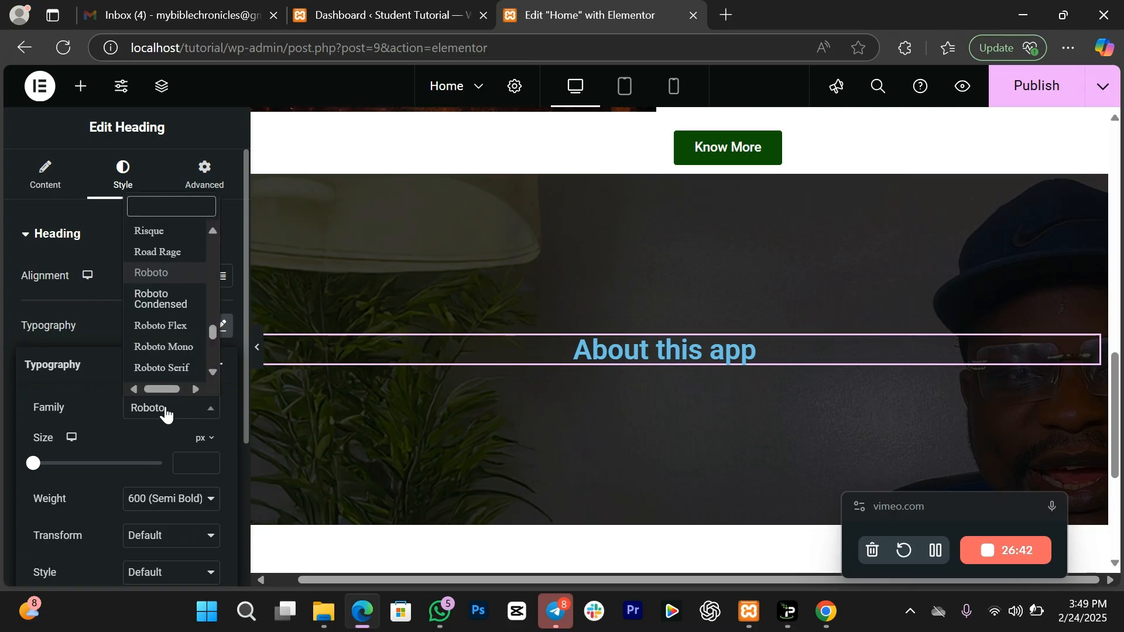
pyautogui.write('inter')
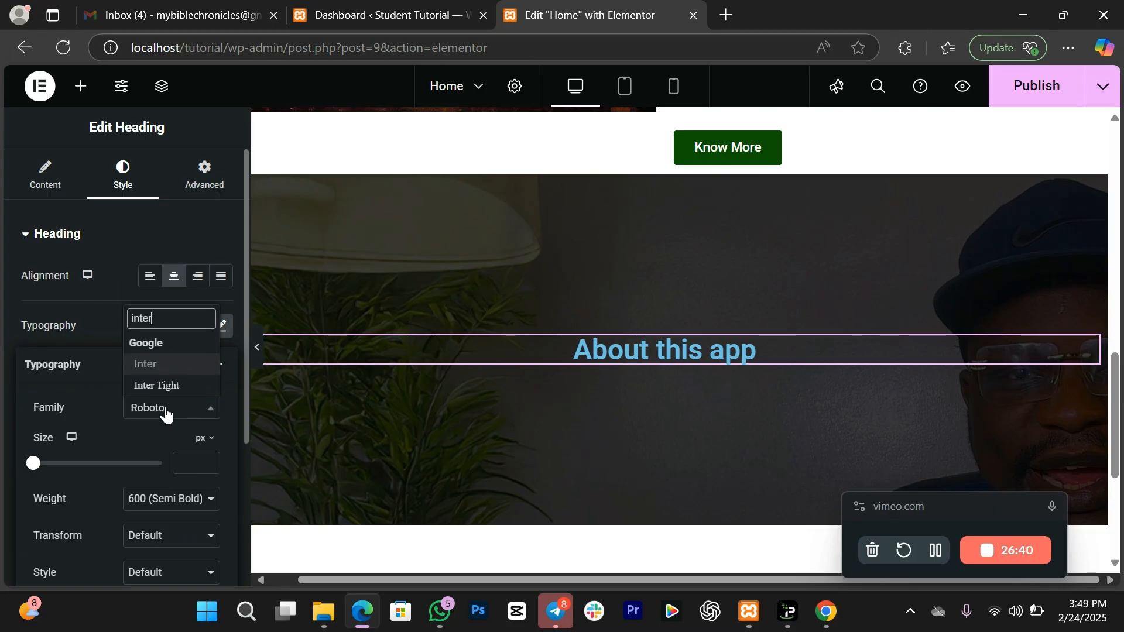
pyautogui.click(168, 366)
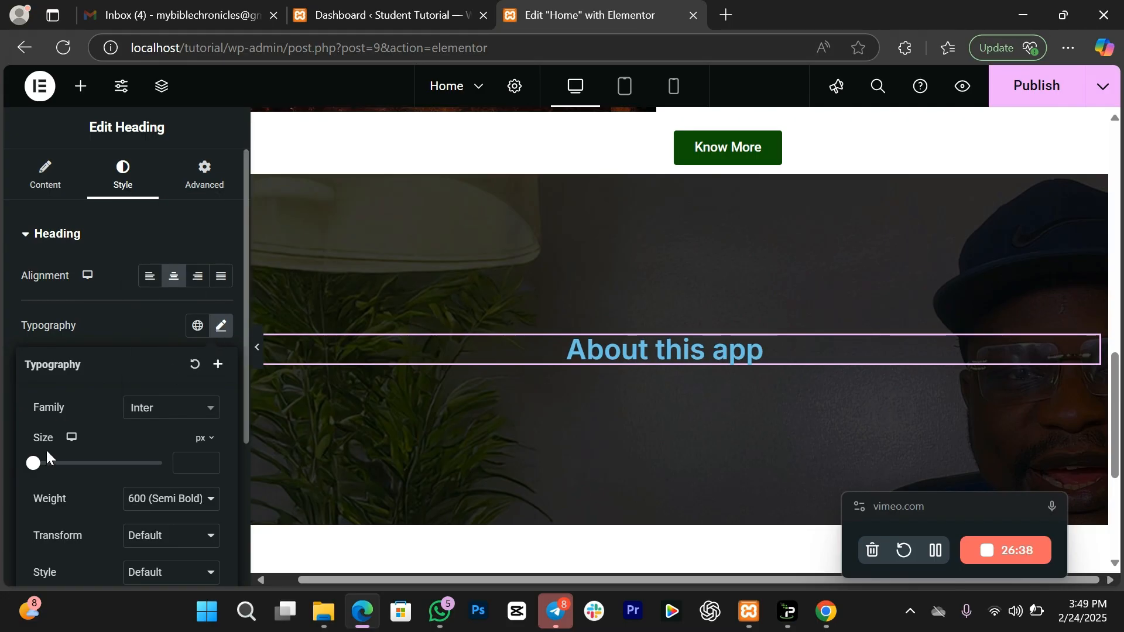
pyautogui.moveTo(35, 467); pyautogui.dragTo(72, 482)
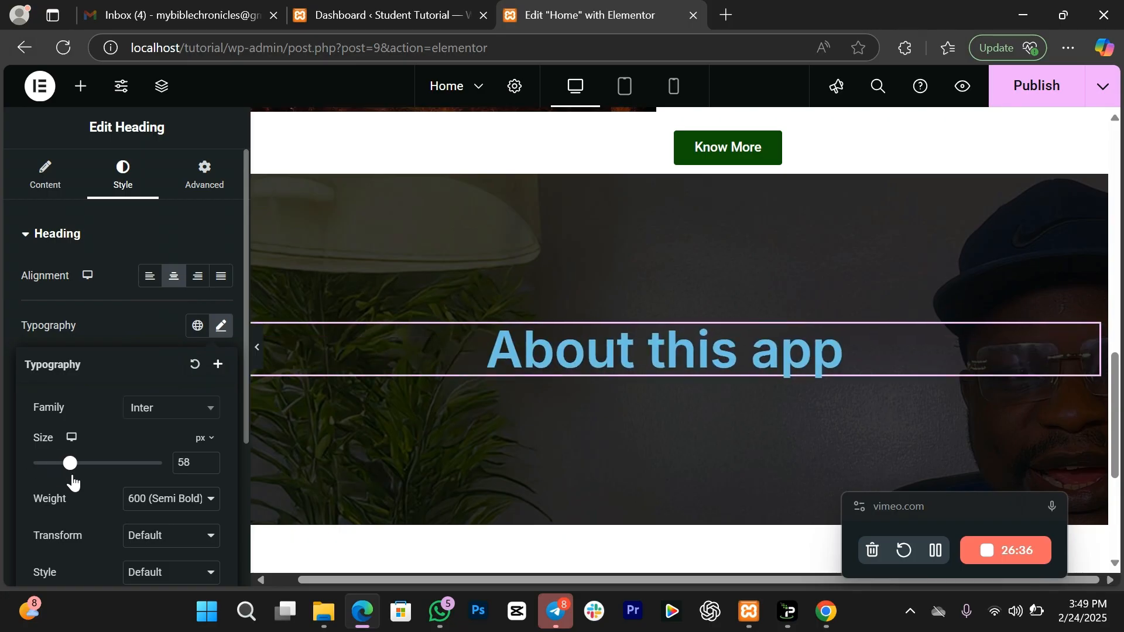
pyautogui.click(151, 325)
# Step: Colour the heading light grey #DCDCDC and add a Text Editor widget below it
pyautogui.click(223, 525)
pyautogui.moveTo(176, 378); pyautogui.dragTo(82, 290)
pyautogui.click(81, 86)
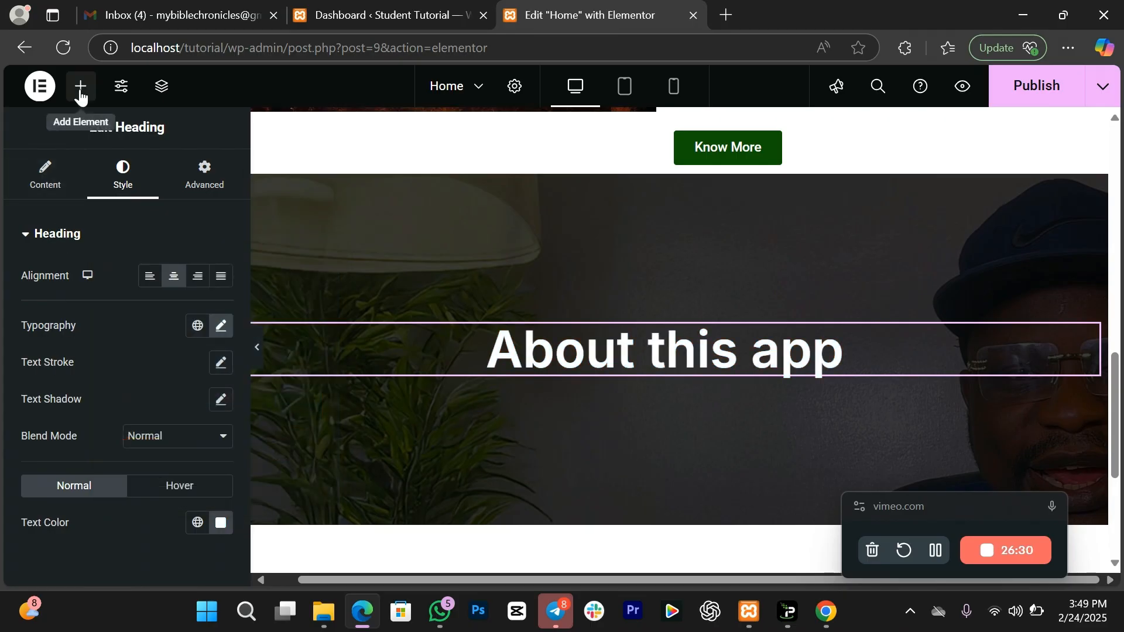
pyautogui.click(81, 86)
pyautogui.moveTo(195, 408); pyautogui.dragTo(630, 373)
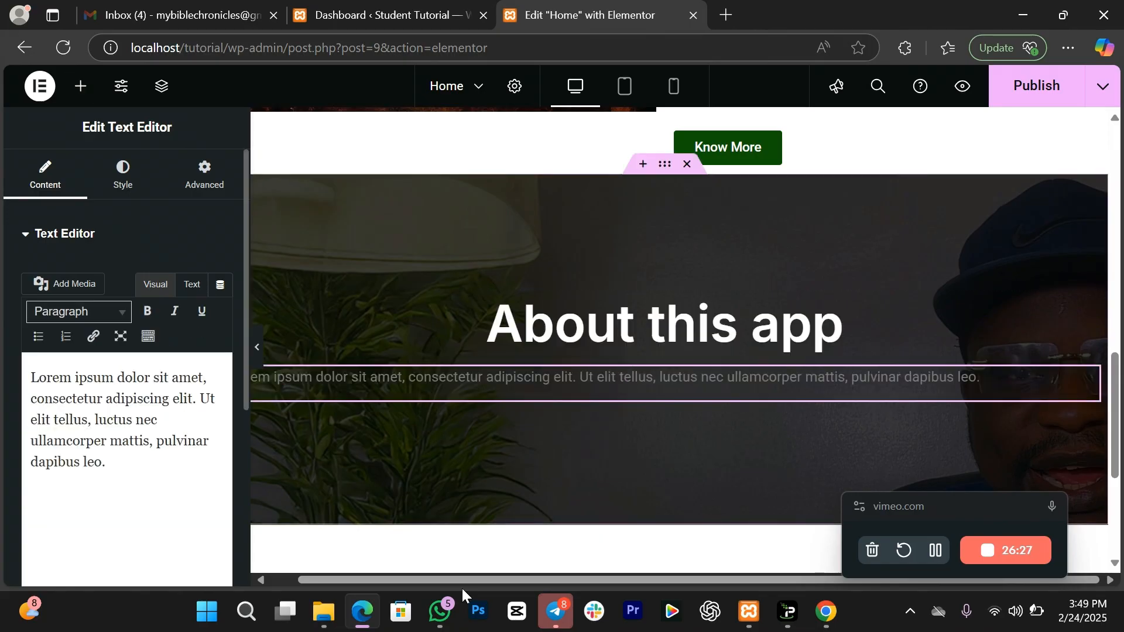
# Step: Copy the Tendo description paragraphs from Google Play and return to the editor
pyautogui.click(367, 613)
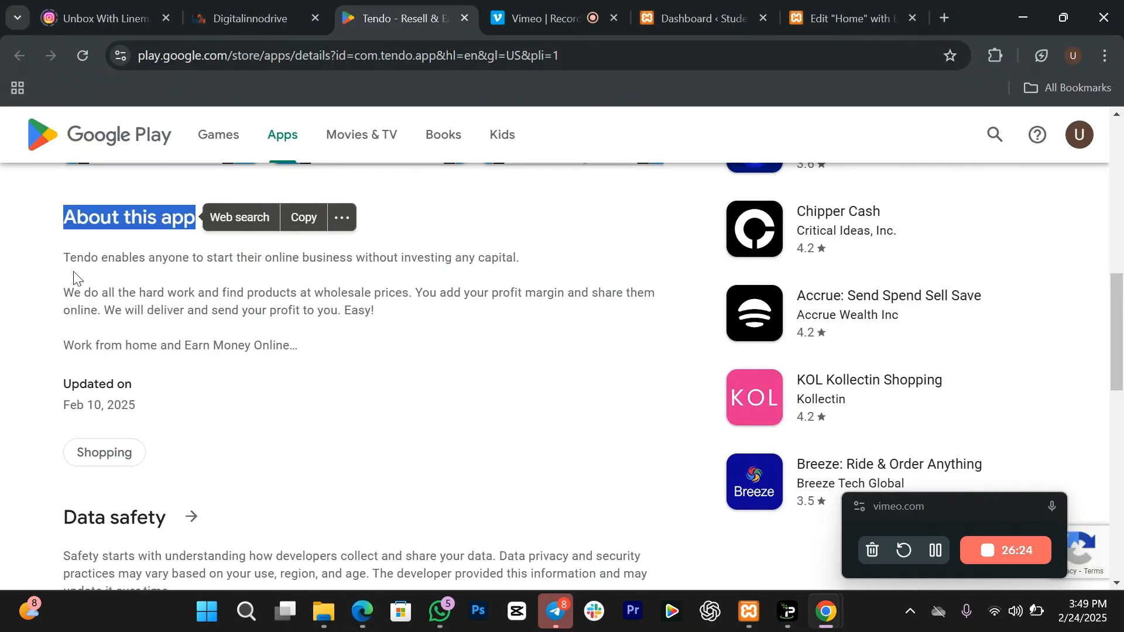
pyautogui.moveTo(66, 257); pyautogui.dragTo(399, 351)
pyautogui.hotkey('ctrl', 'c')
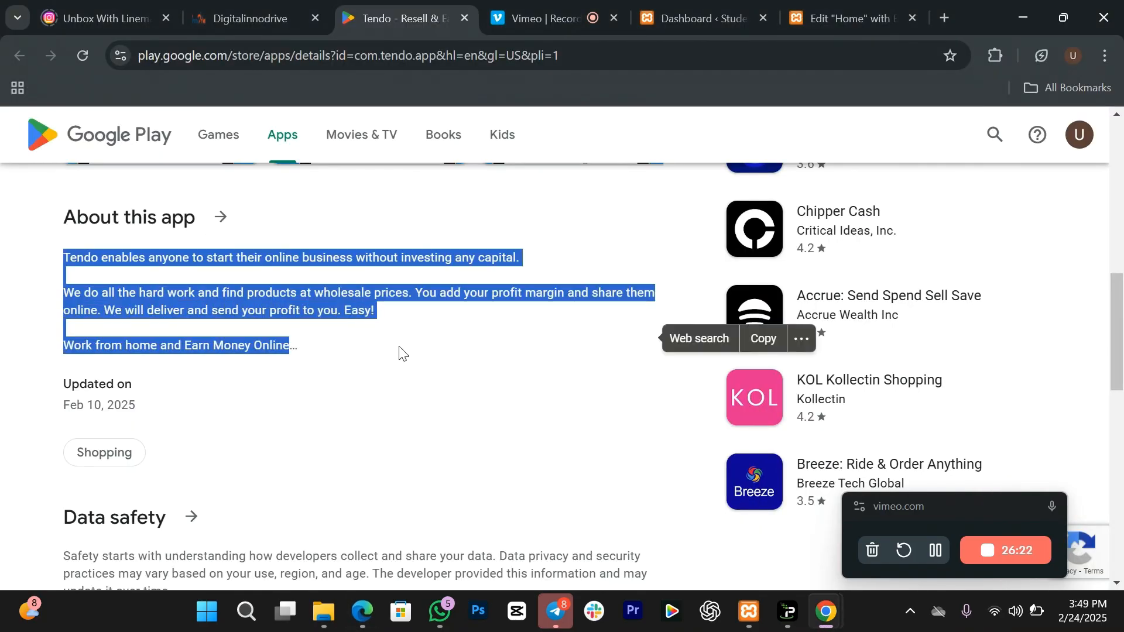
pyautogui.hotkey('alt', 'Tab')
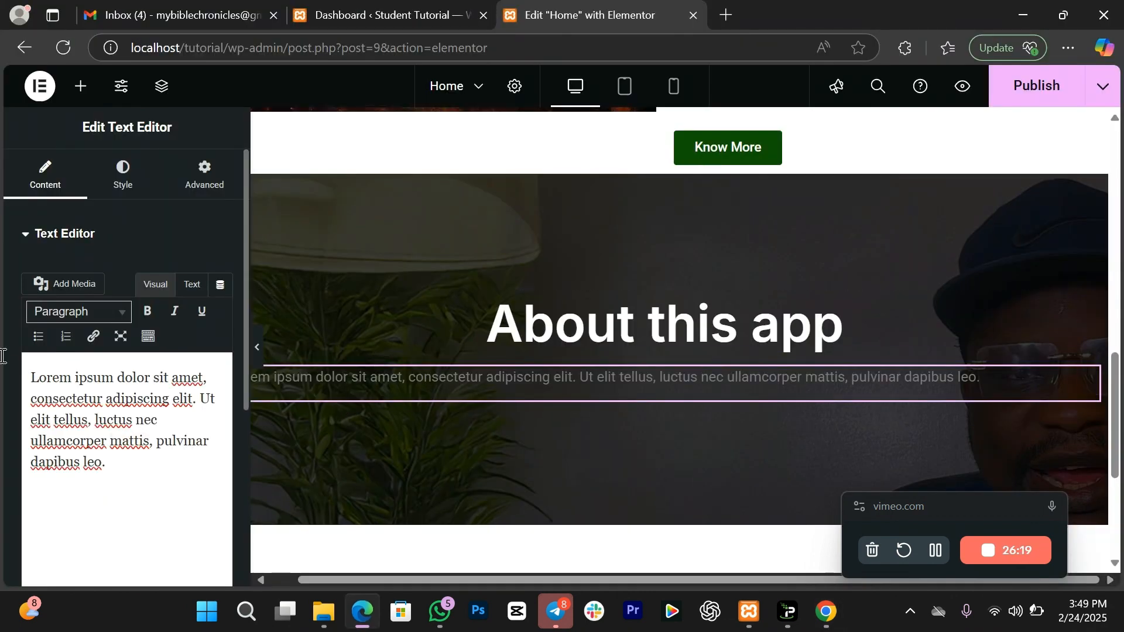
# Step: Paste the Tendo description into the text block, centred in white at 14 px
pyautogui.moveTo(128, 469); pyautogui.dragTo(39, 369)
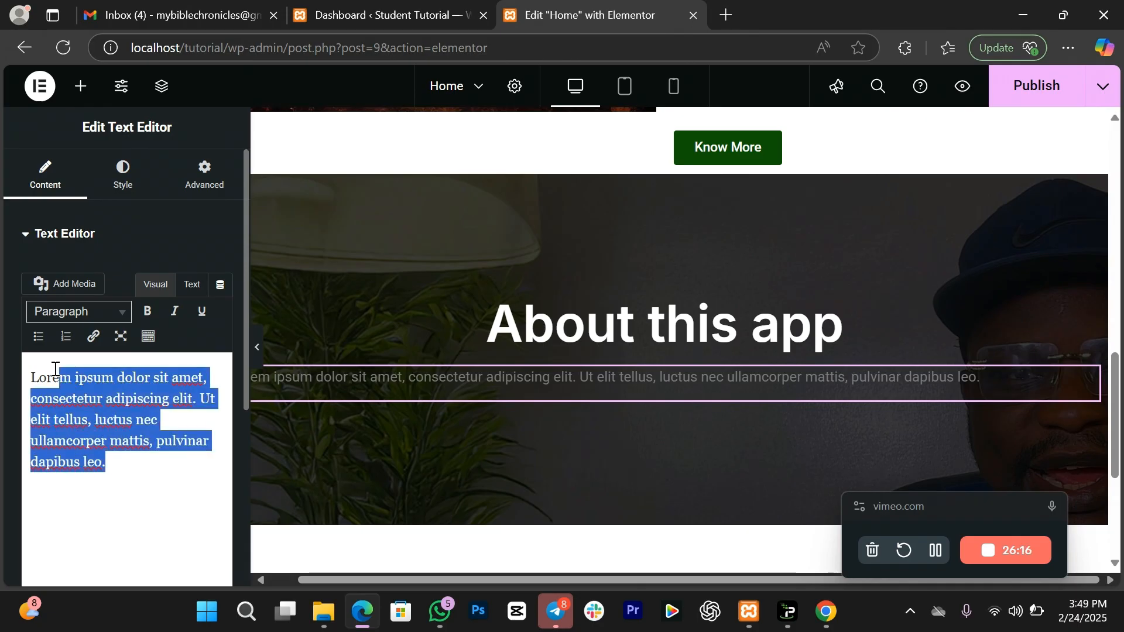
pyautogui.hotkey('ctrl', 'v')
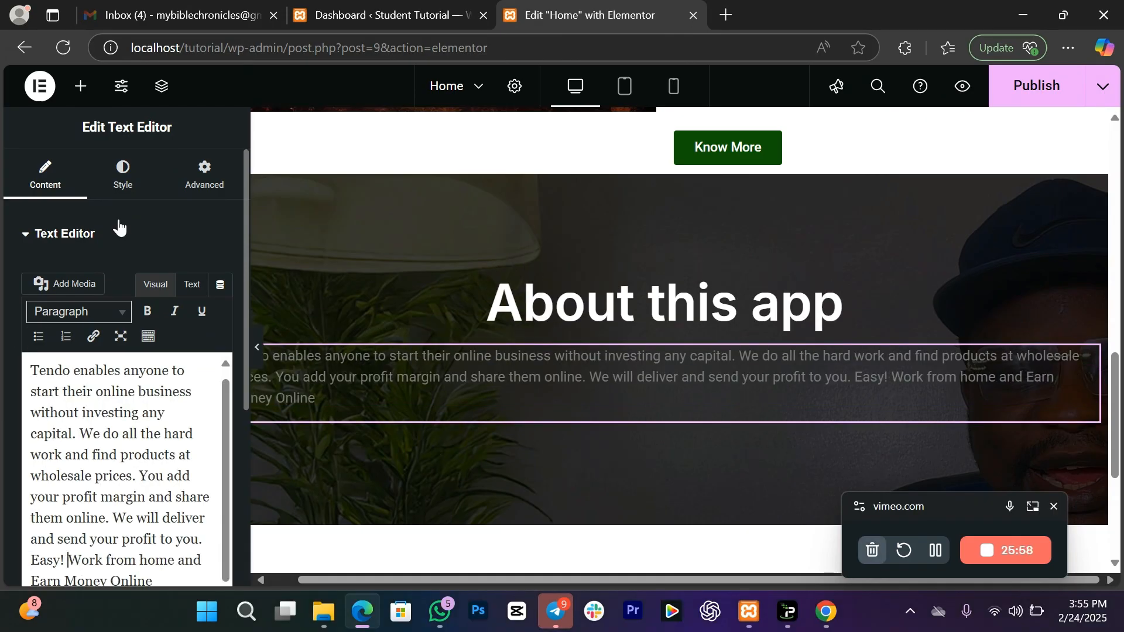
pyautogui.click(124, 176)
pyautogui.click(178, 283)
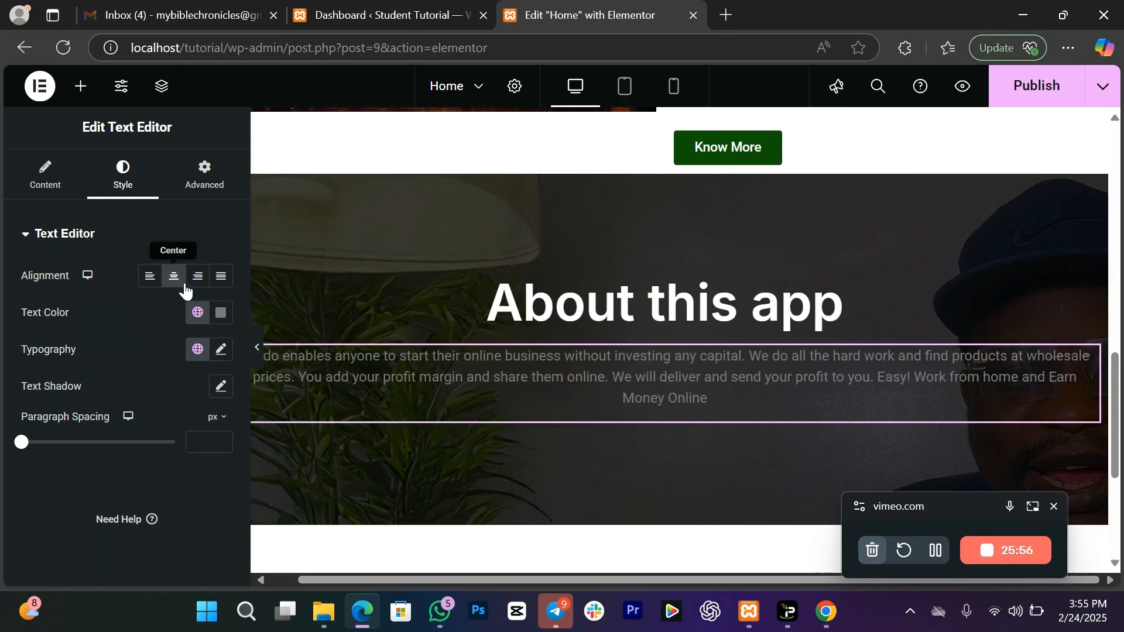
pyautogui.moveTo(306, 281); pyautogui.dragTo(246, 238)
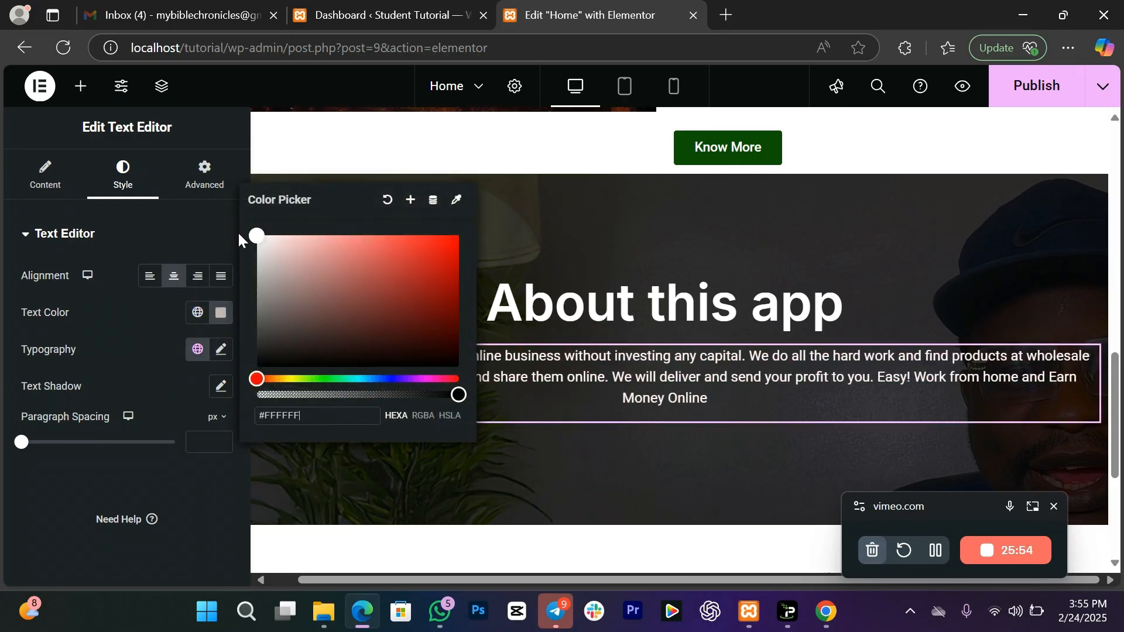
pyautogui.click(132, 349)
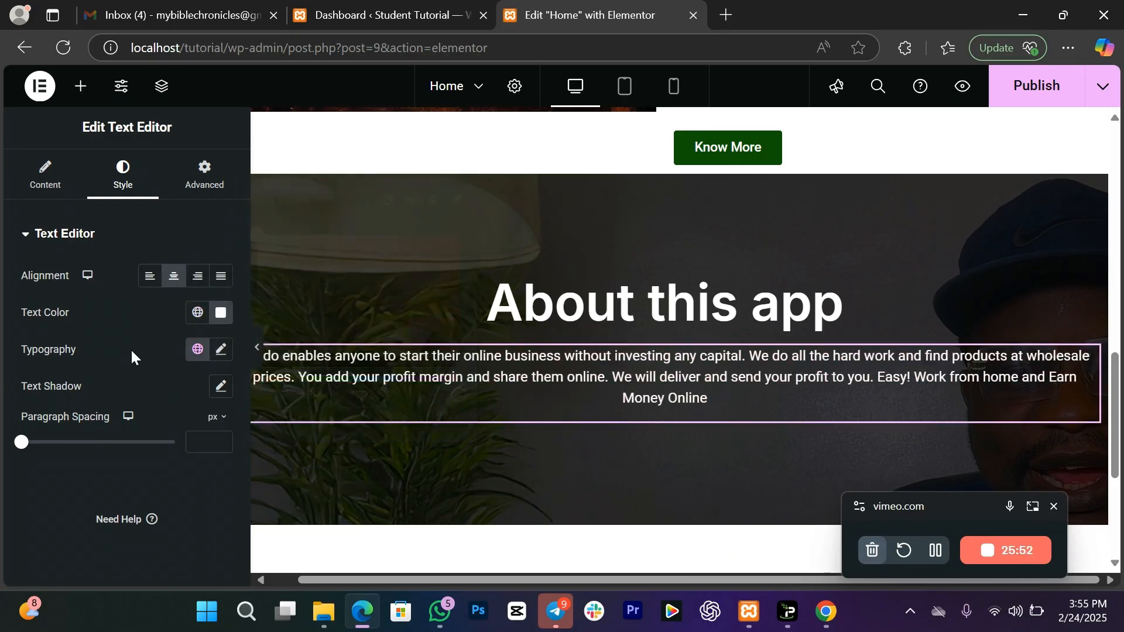
pyautogui.click(221, 350)
pyautogui.click(202, 482)
pyautogui.write('1')
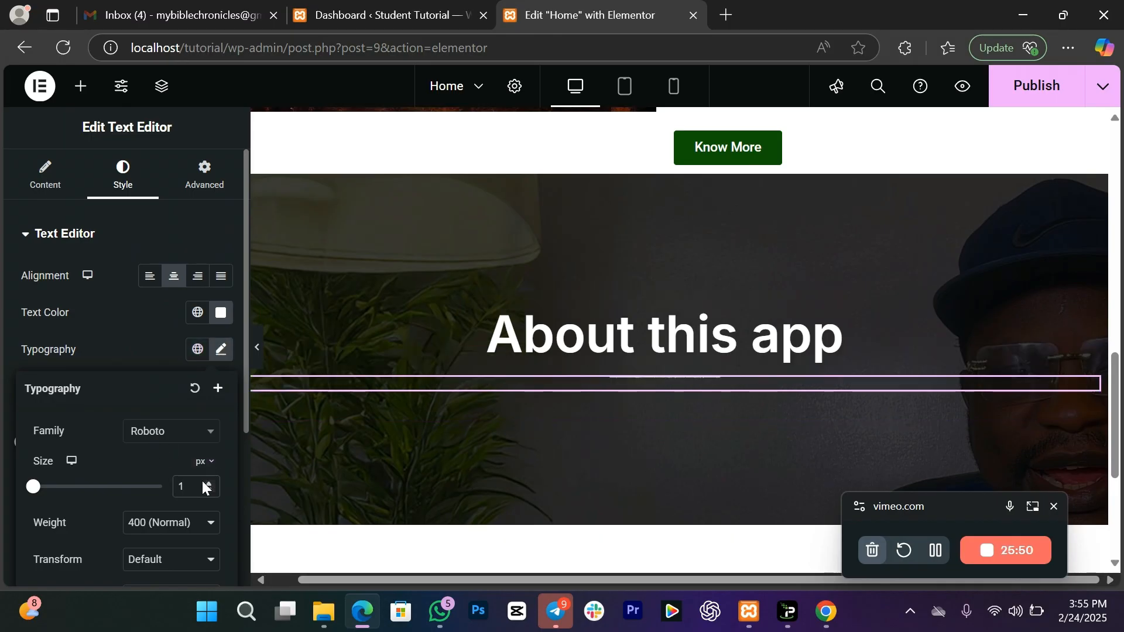
pyautogui.write('4')
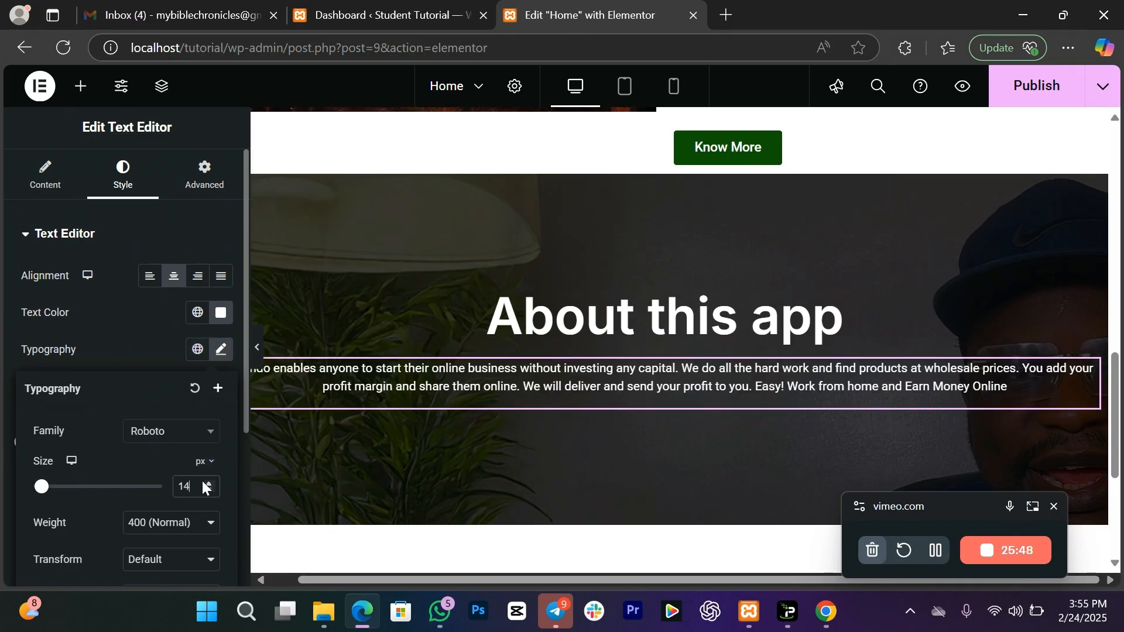
# Step: Copy the Know More button, paste it below the paragraph, and centre it
pyautogui.click(81, 86)
pyautogui.moveTo(187, 488)
pyautogui.mouseDown()
pyautogui.moveTo(171, 430)
pyautogui.moveTo(165, 466)
pyautogui.moveTo(182, 496)
pyautogui.mouseUp()
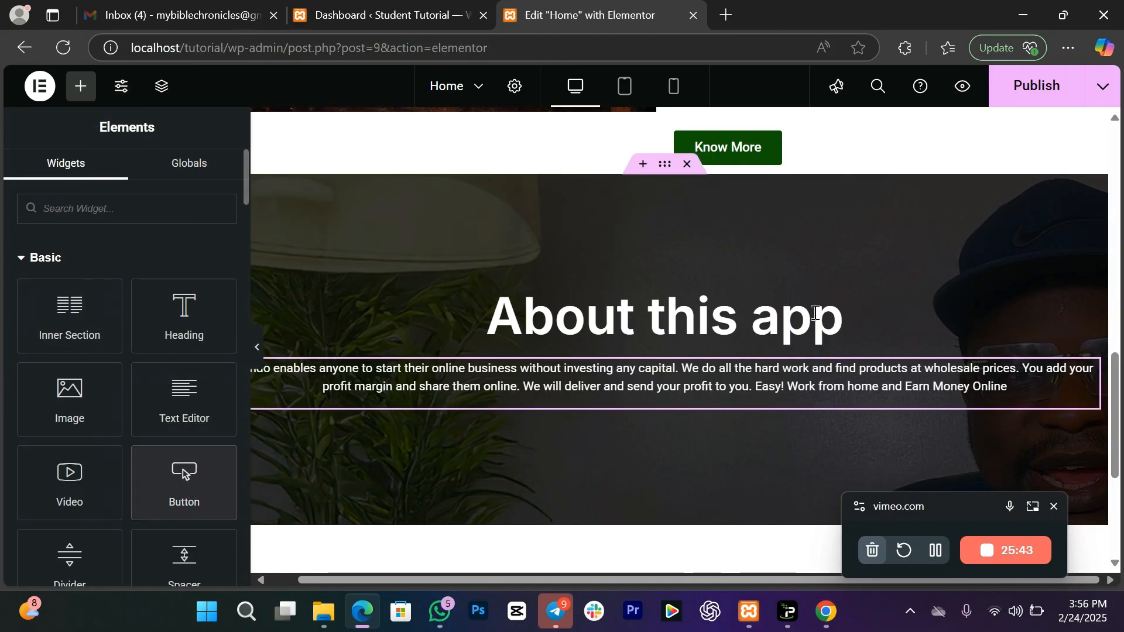
pyautogui.rightClick(798, 155)
pyautogui.click(840, 237)
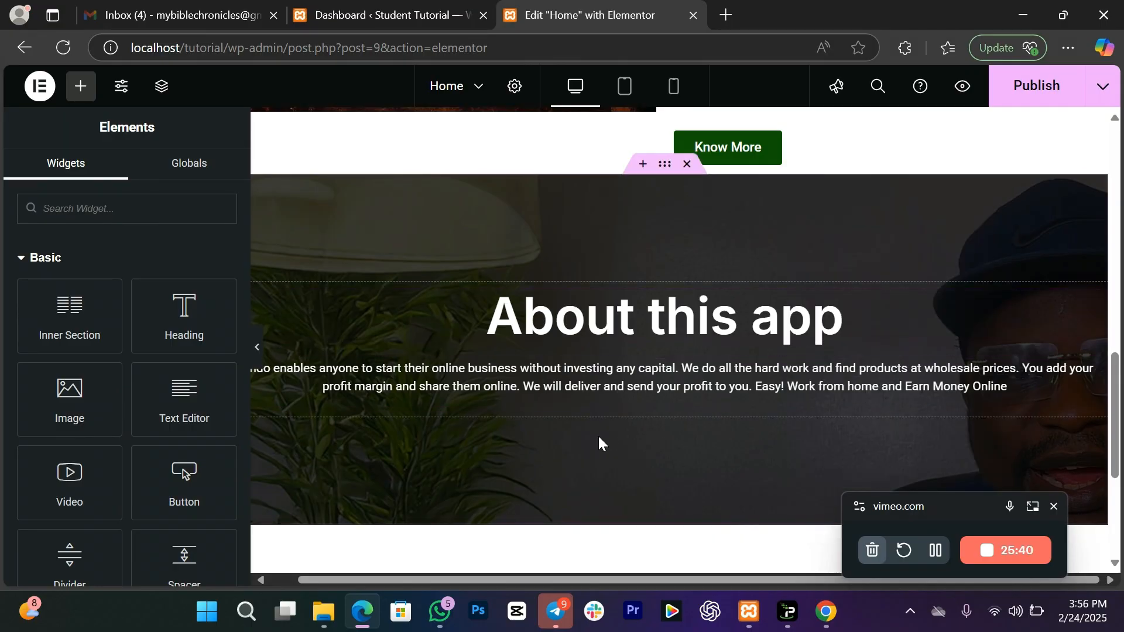
pyautogui.rightClick(602, 405)
pyautogui.click(642, 328)
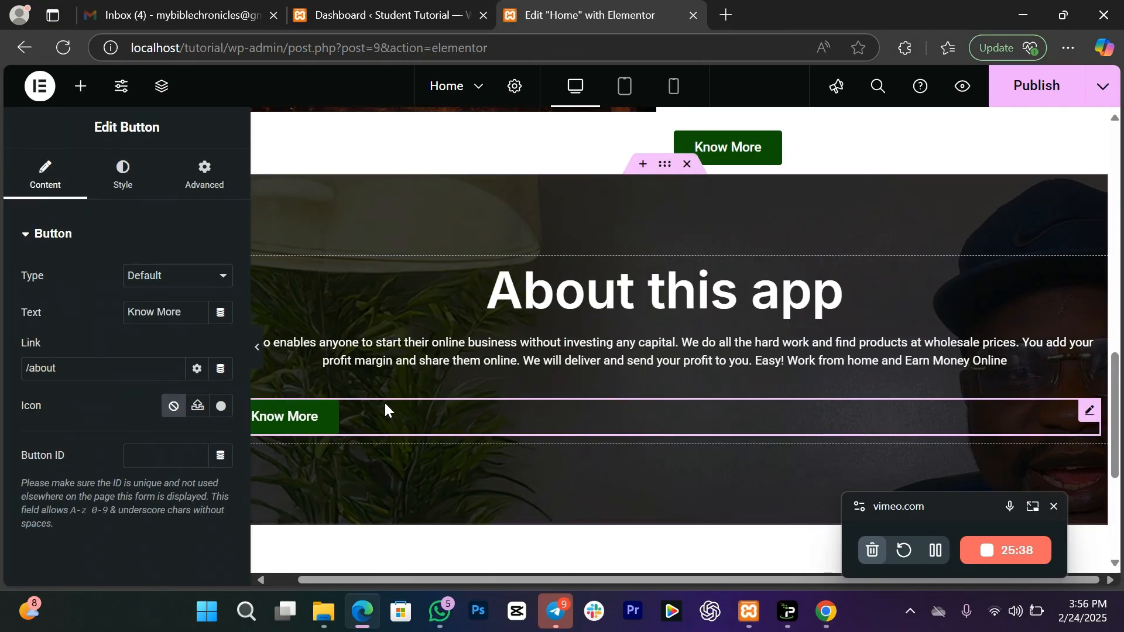
pyautogui.click(128, 195)
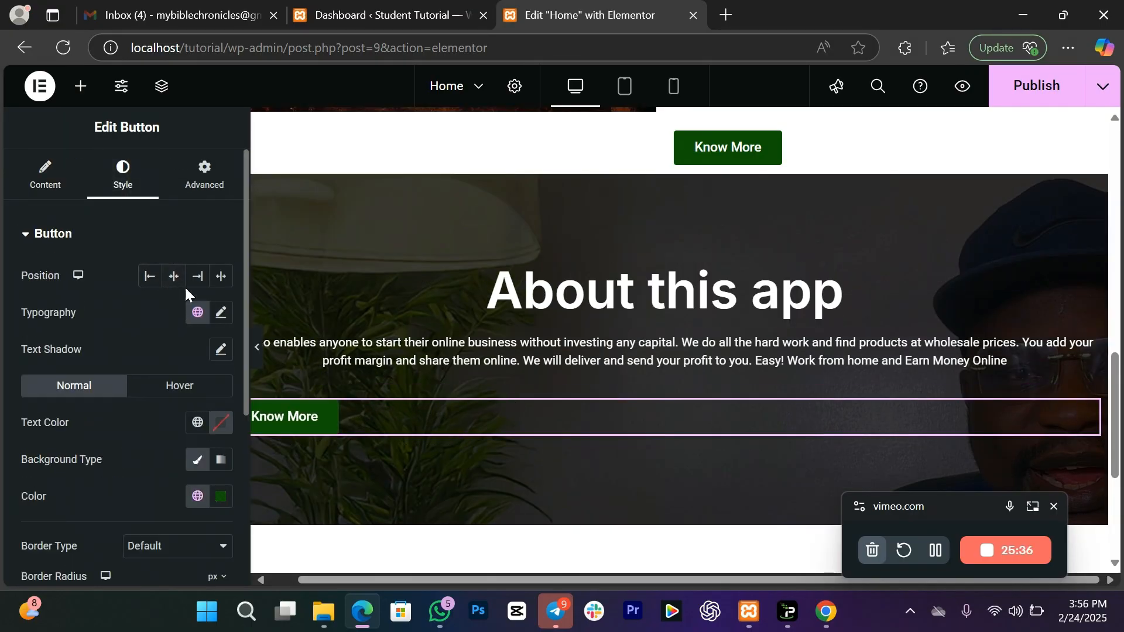
pyautogui.click(173, 276)
# Step: Change the pasted button's label to 'Contact us'
pyautogui.click(46, 175)
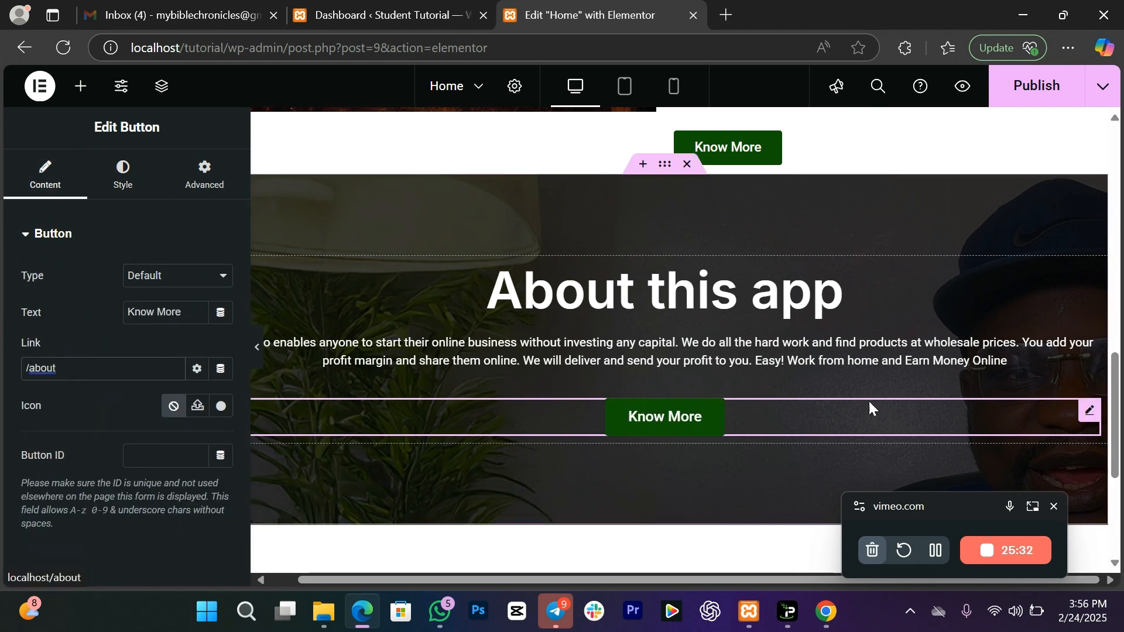
pyautogui.click(78, 369)
pyautogui.moveTo(183, 320); pyautogui.dragTo(126, 305)
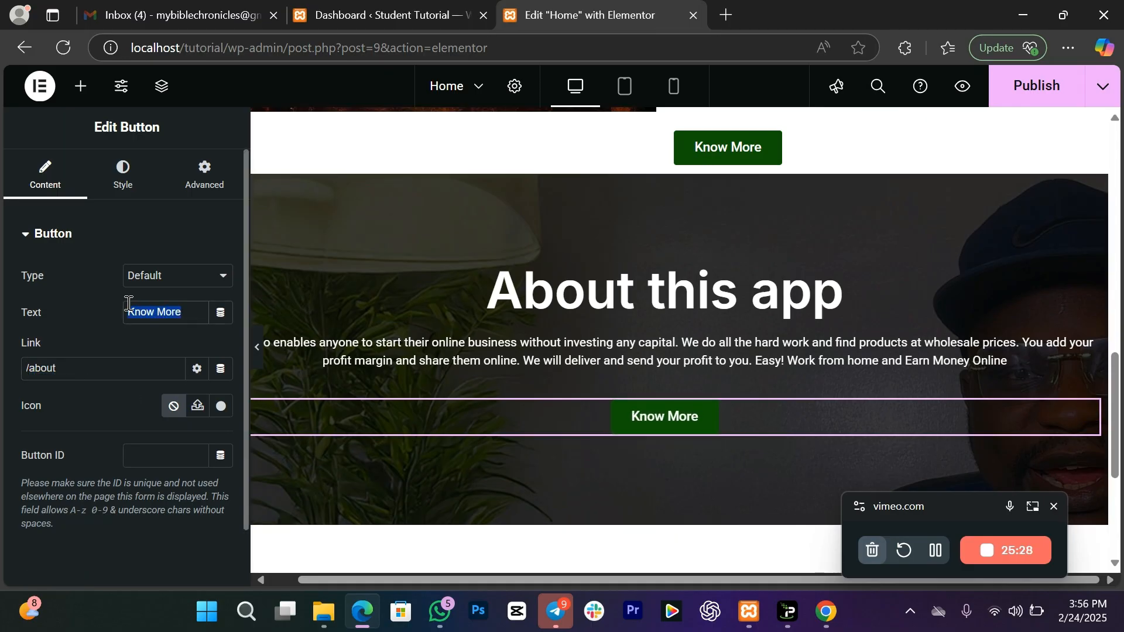
pyautogui.write('contact us')
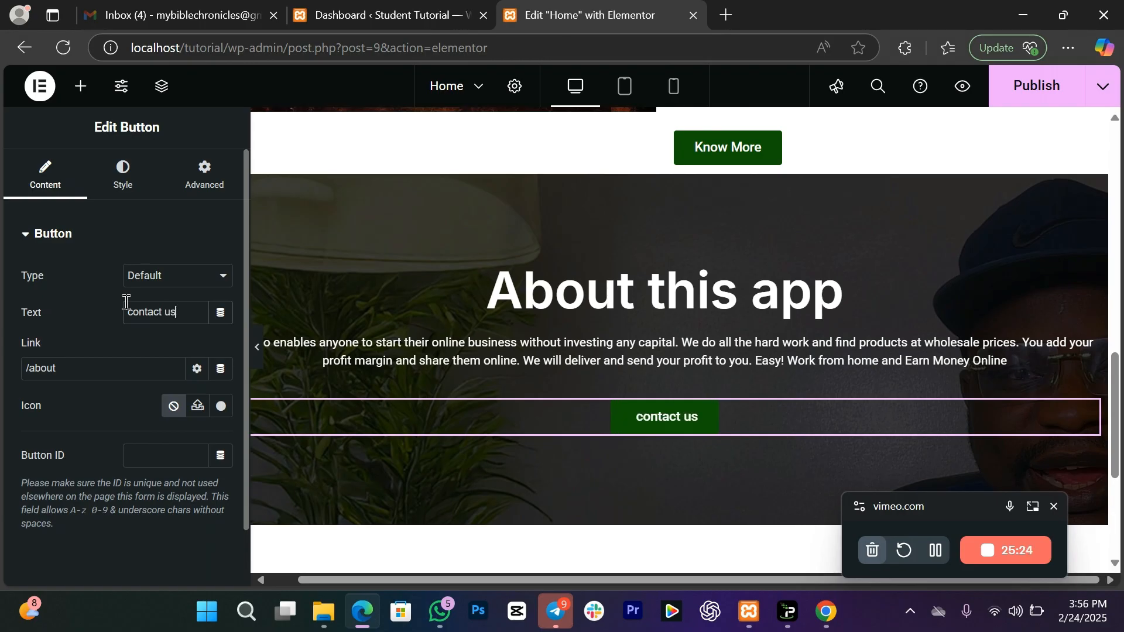
pyautogui.click(135, 310)
pyautogui.press('BackSpace')
pyautogui.write('C')
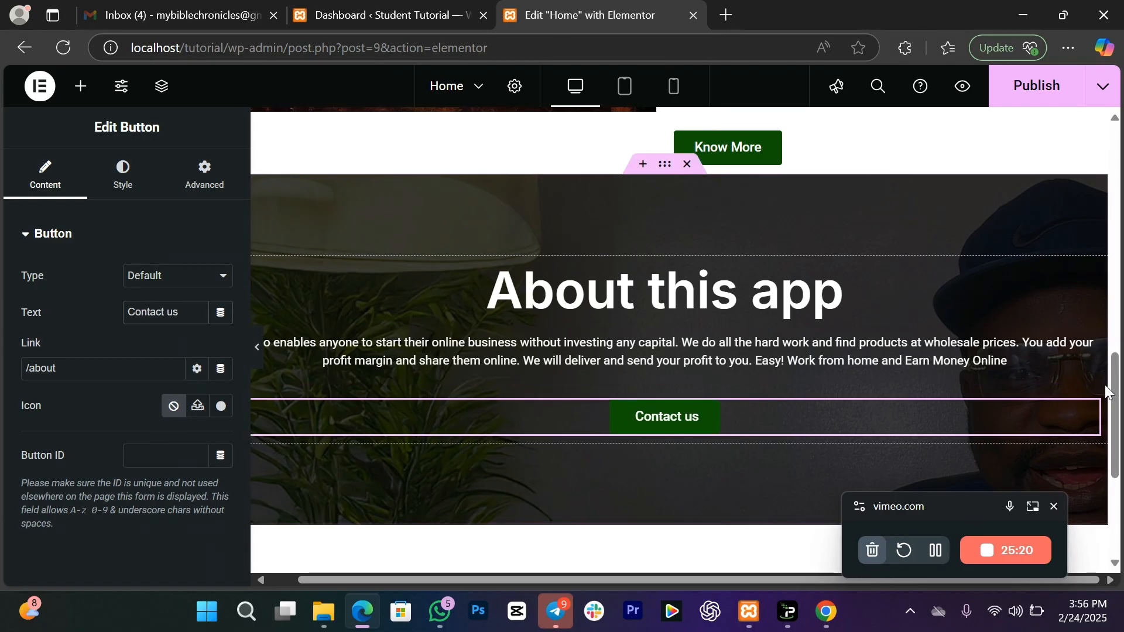
pyautogui.moveTo(1116, 392); pyautogui.dragTo(1116, 420)
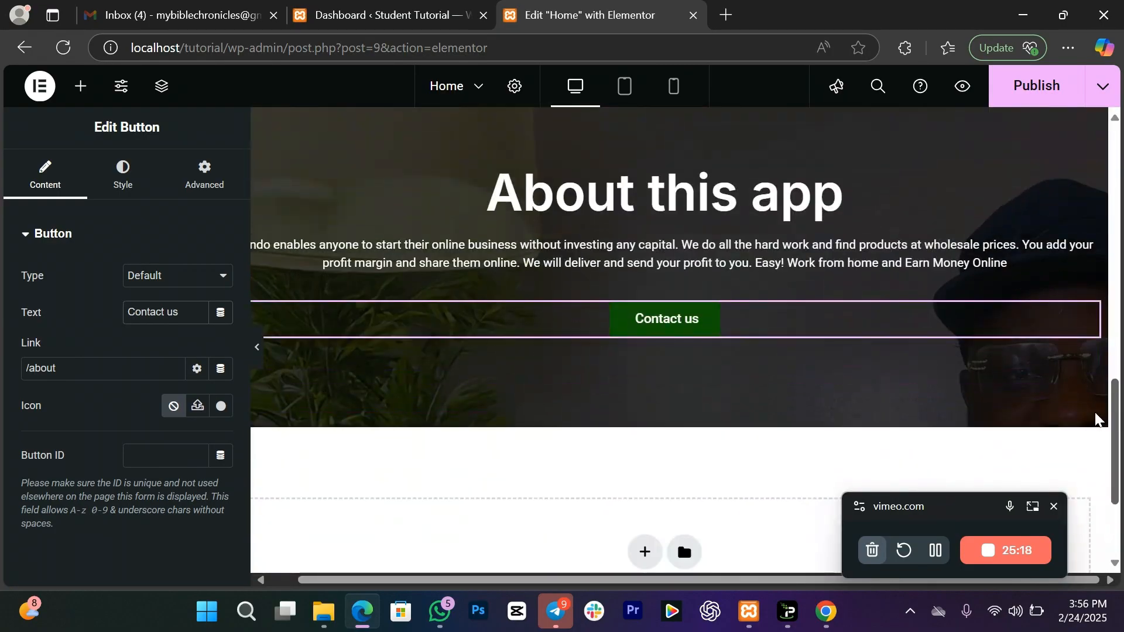
pyautogui.moveTo(1116, 459); pyautogui.dragTo(1119, 497)
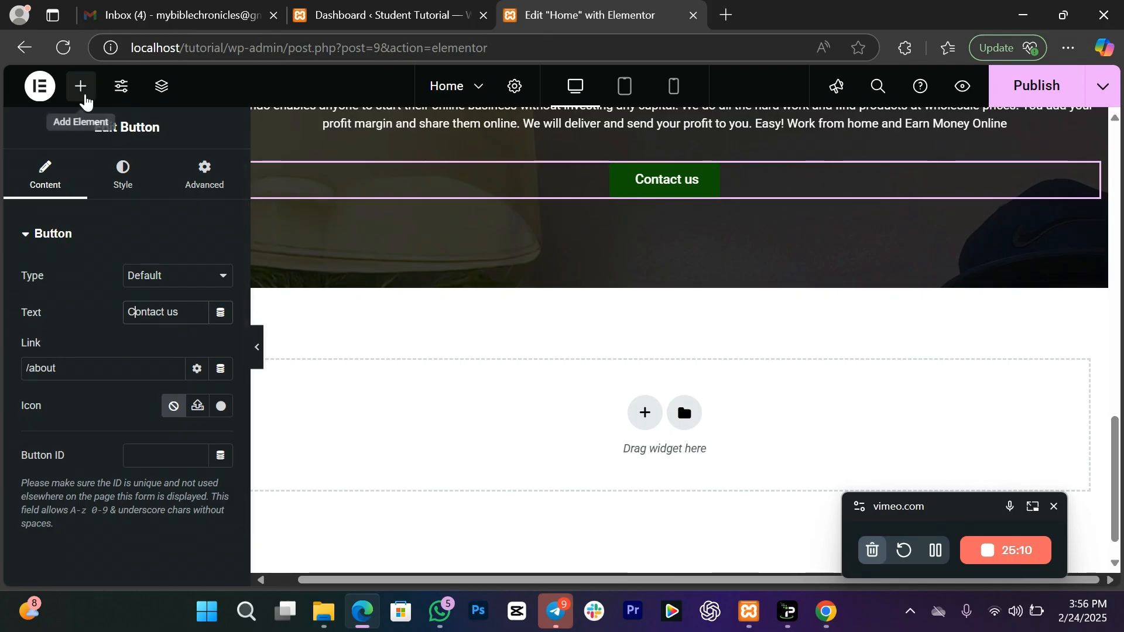
# Step: Add a single-column section below About this app with Min Height enabled
pyautogui.click(644, 413)
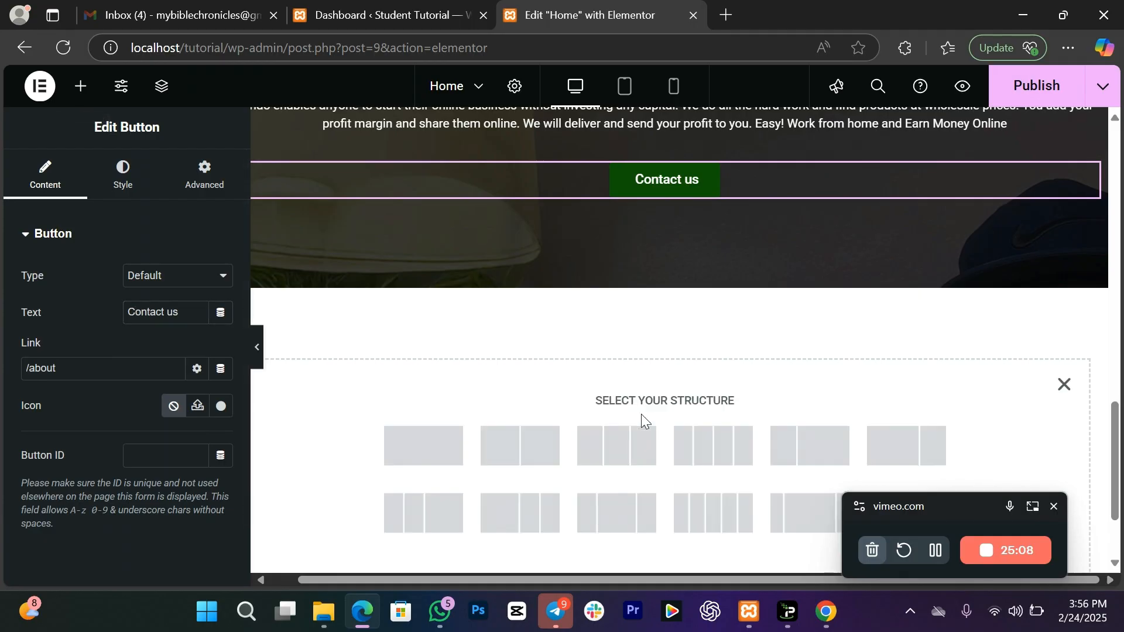
pyautogui.click(428, 460)
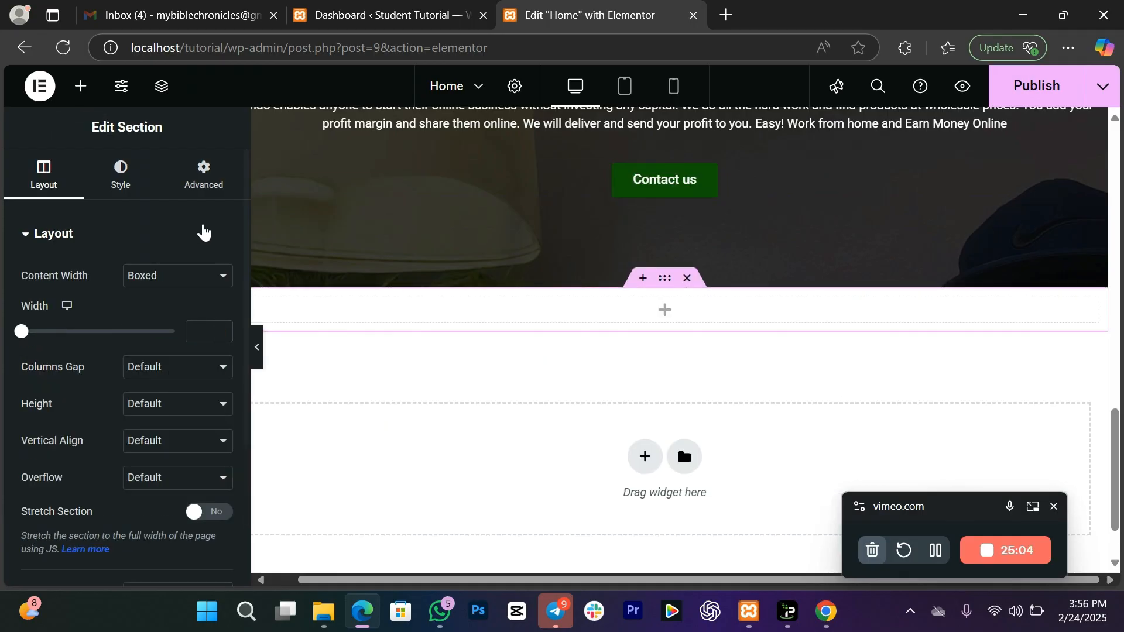
pyautogui.click(124, 414)
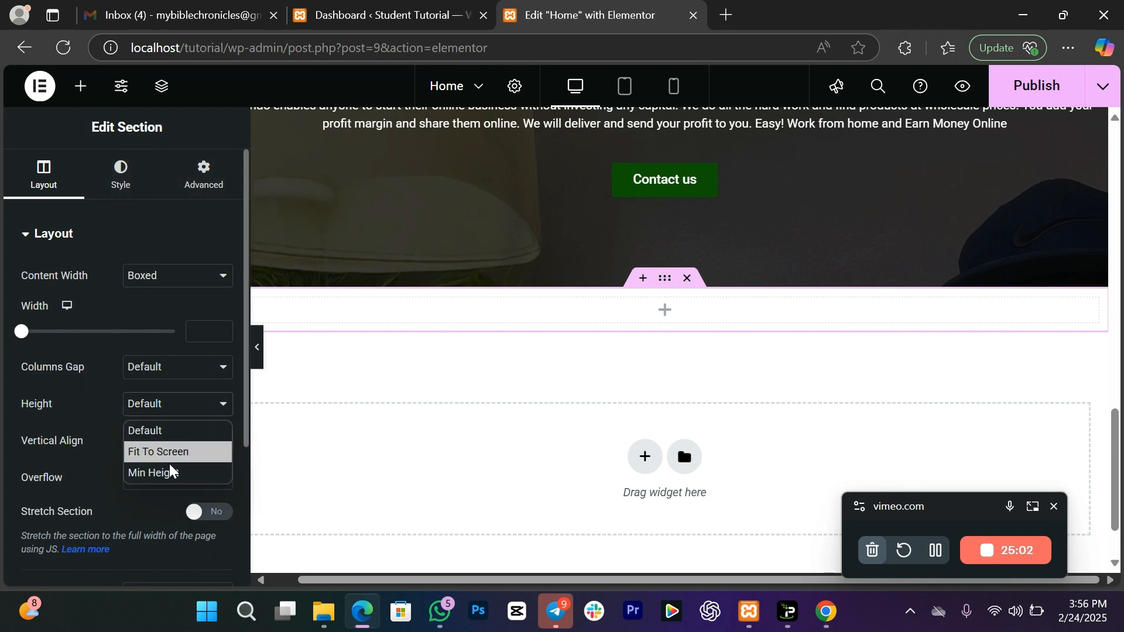
pyautogui.click(174, 469)
# Step: Place a Heading widget in the new section and title it 'Services'
pyautogui.click(79, 88)
pyautogui.moveTo(193, 311); pyautogui.dragTo(615, 473)
pyautogui.moveTo(187, 305); pyautogui.dragTo(0, 285)
pyautogui.write('Services')
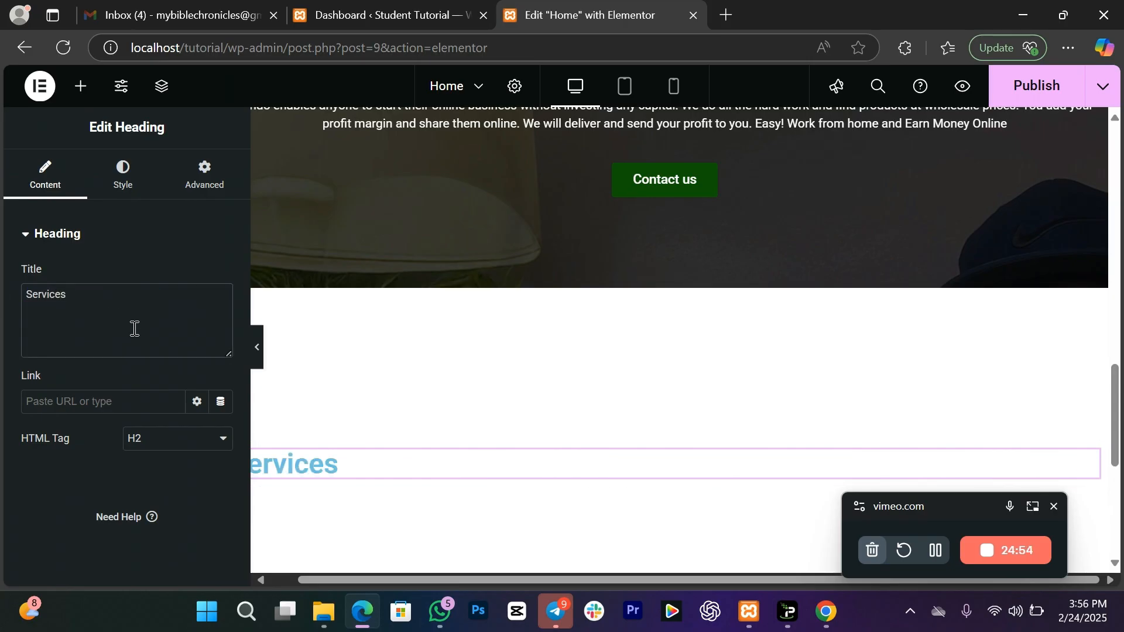
# Step: Set the Services heading's typography size to 40 px
pyautogui.click(123, 182)
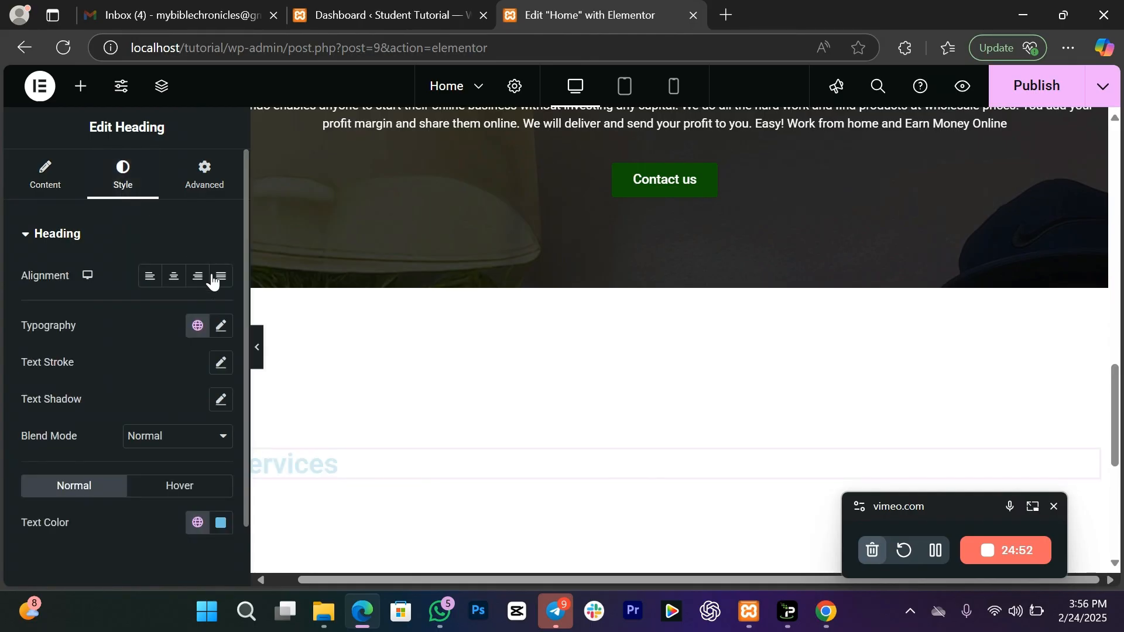
pyautogui.click(198, 327)
pyautogui.click(216, 328)
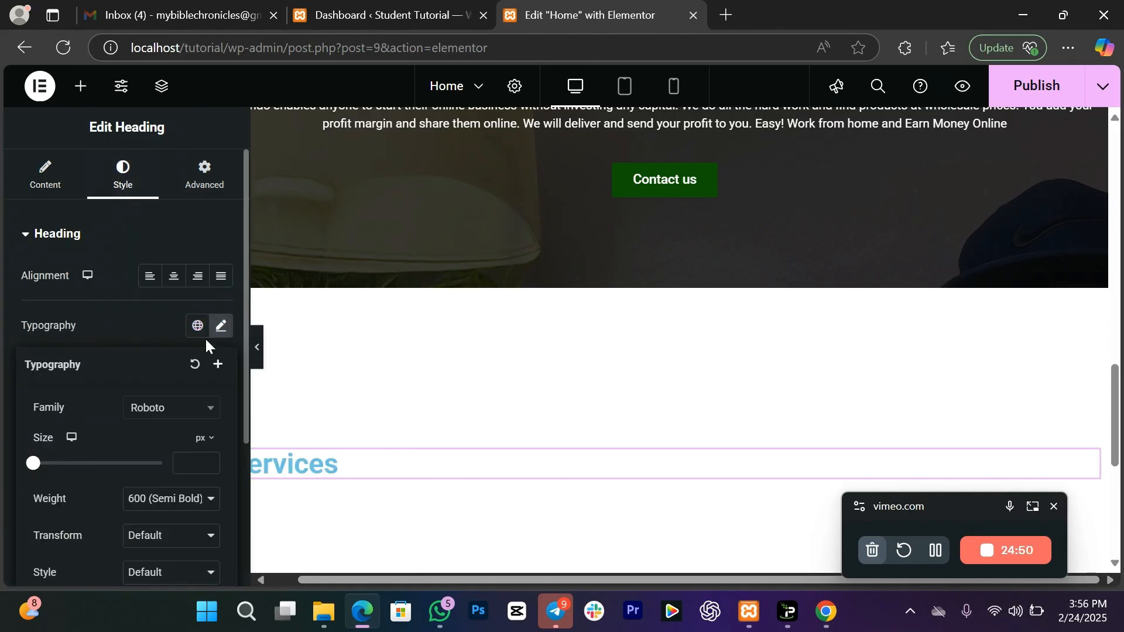
pyautogui.click(182, 455)
pyautogui.write('20')
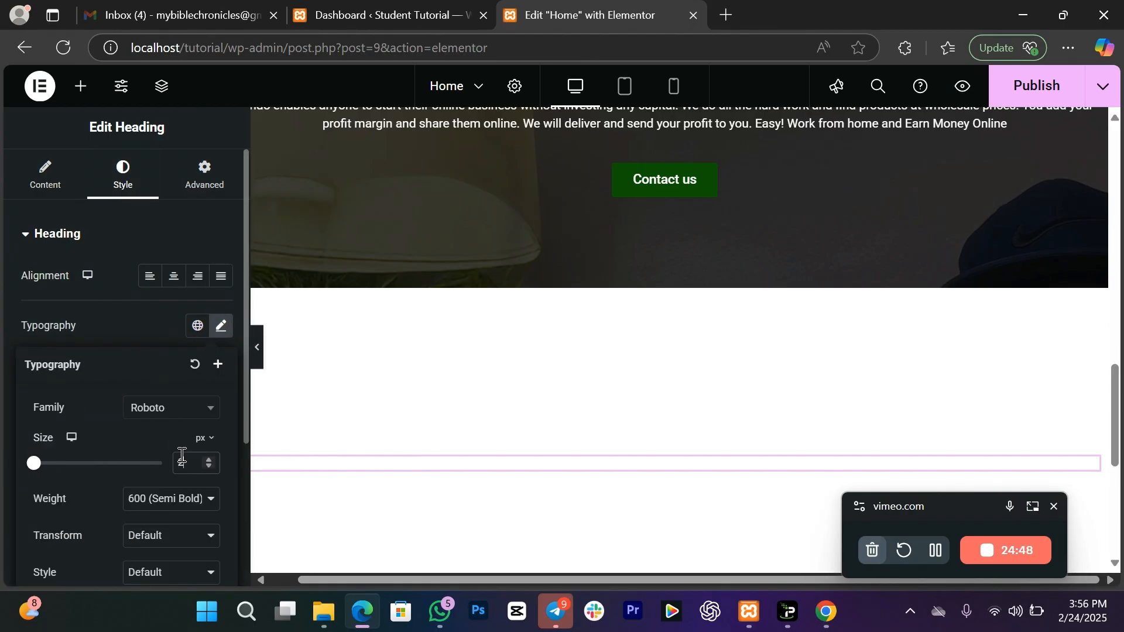
pyautogui.click(209, 459)
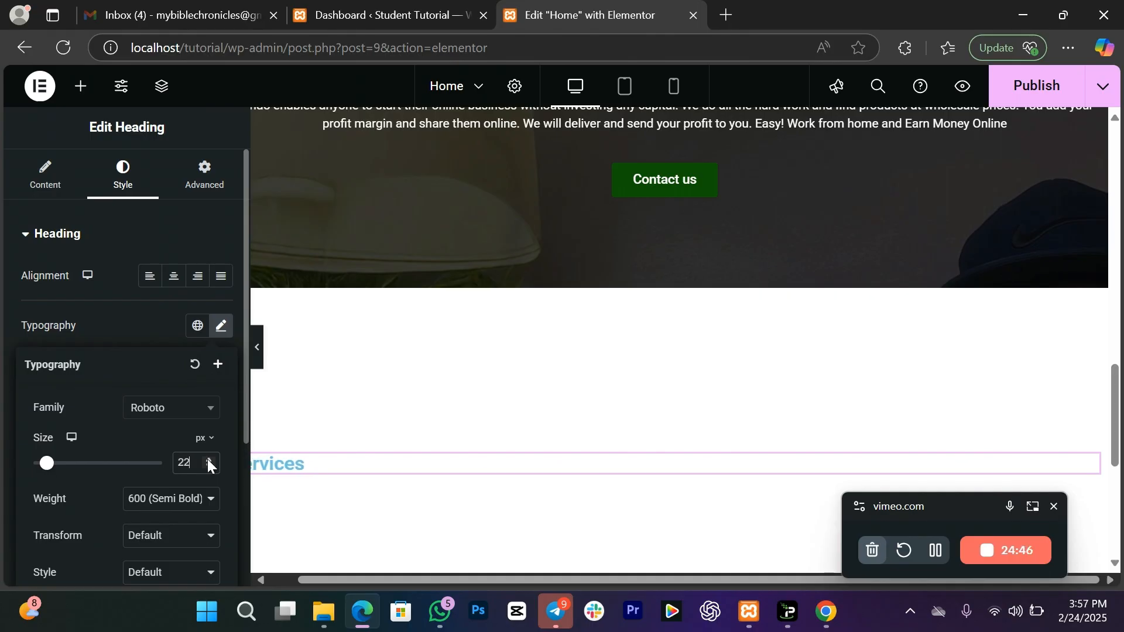
pyautogui.click(208, 460)
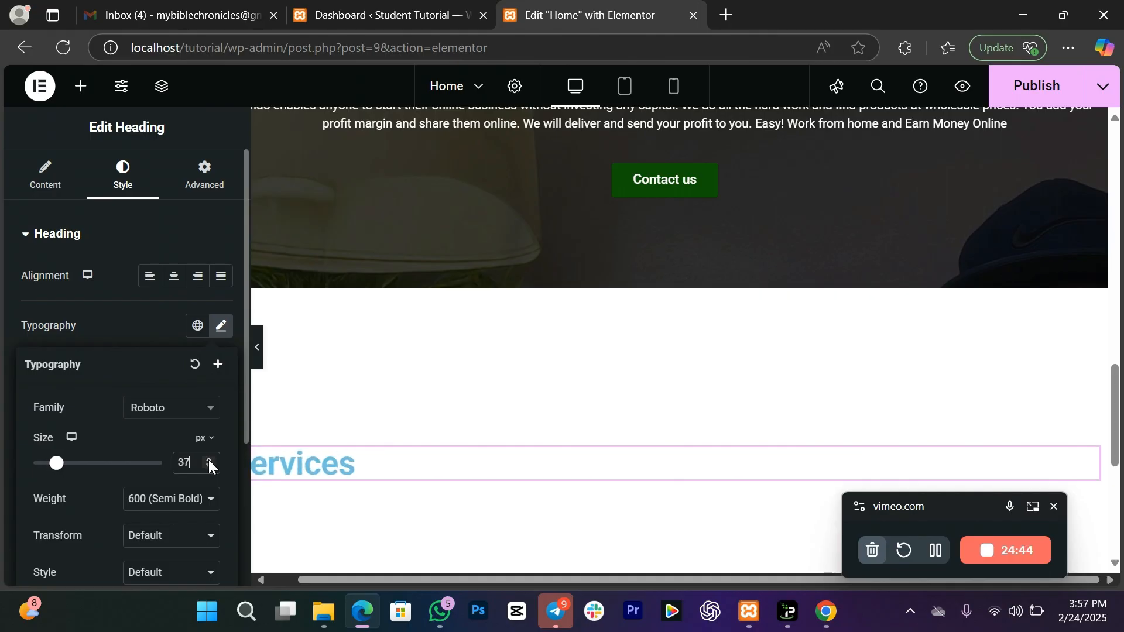
# Step: Centre the Services heading and colour it with the global green
pyautogui.click(174, 278)
pyautogui.click(201, 529)
pyautogui.click(70, 483)
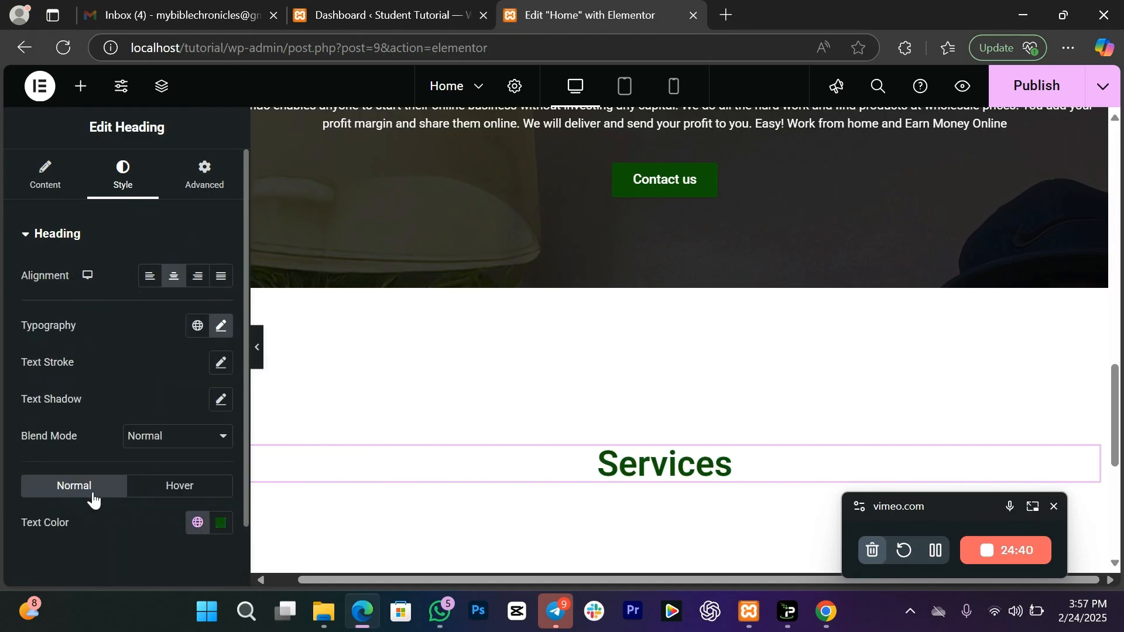
pyautogui.click(941, 557)
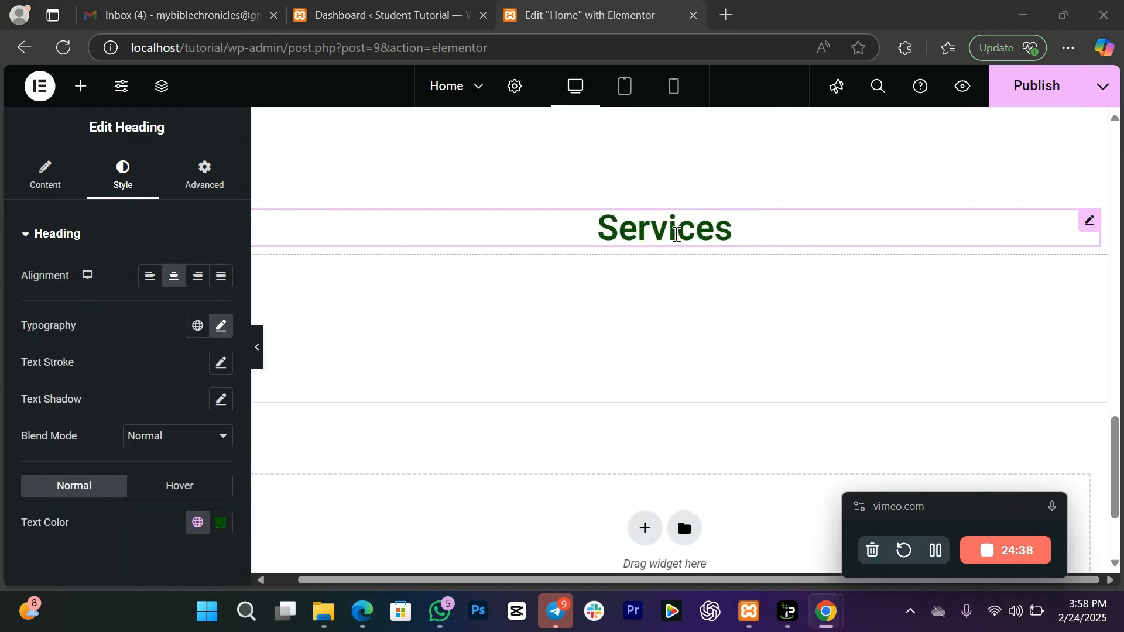
# Step: Set the heading's font weight to 700 (Bold)
pyautogui.click(223, 333)
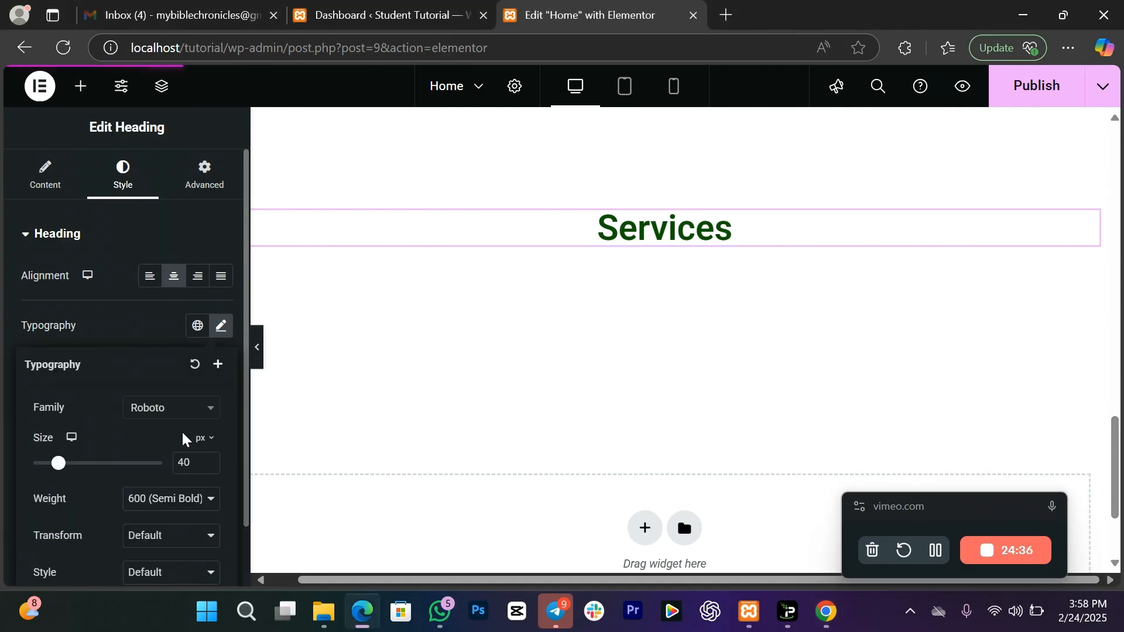
pyautogui.click(175, 501)
pyautogui.click(160, 368)
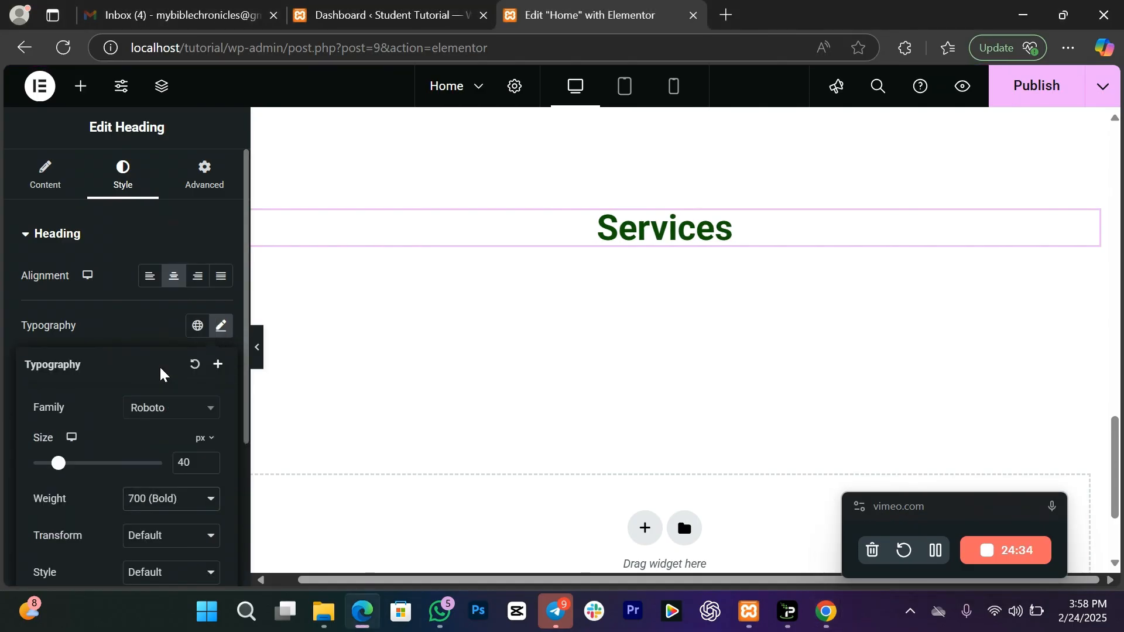
pyautogui.click(92, 251)
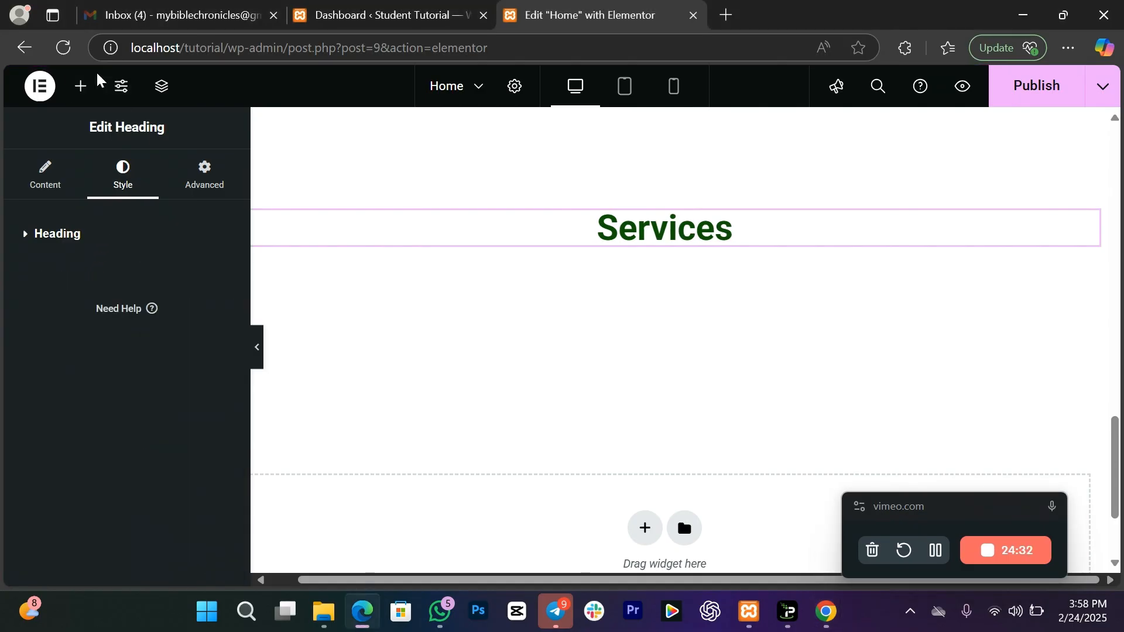
# Step: Drag an Inner Section, found by searching 'inn', below the Services heading
pyautogui.click(81, 87)
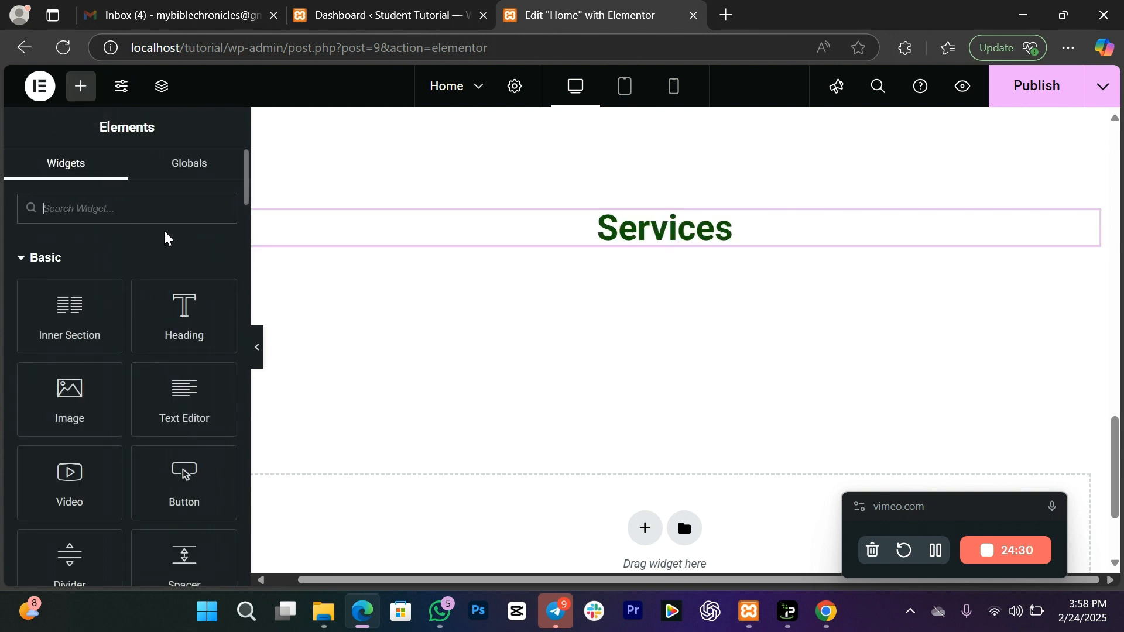
pyautogui.write('icon')
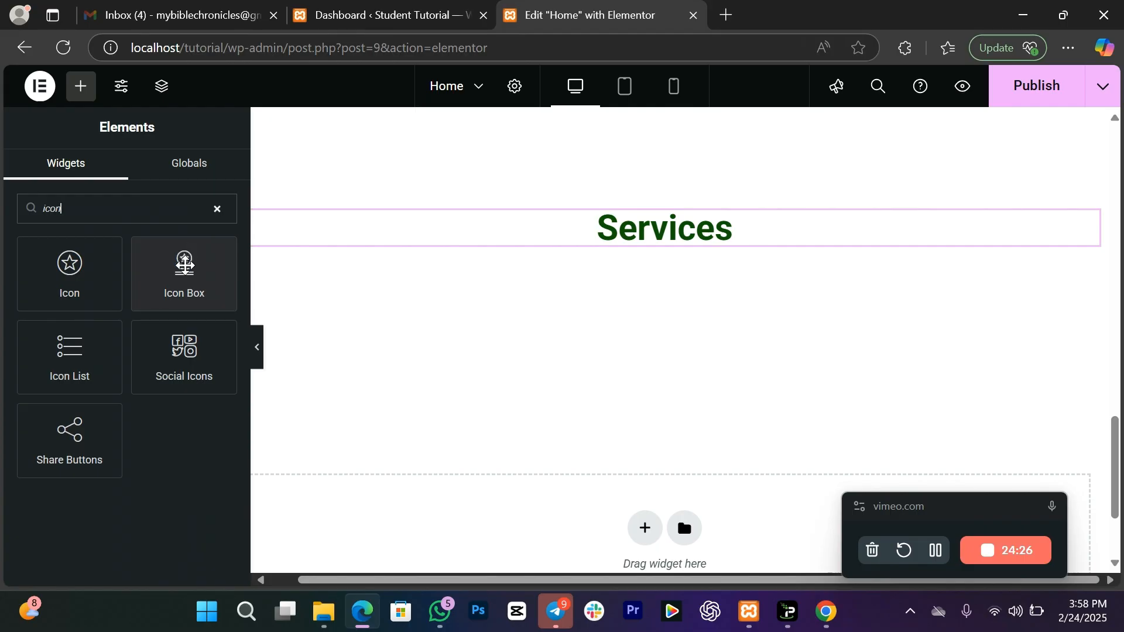
pyautogui.moveTo(182, 275)
pyautogui.mouseDown()
pyautogui.moveTo(281, 281)
pyautogui.moveTo(359, 243)
pyautogui.moveTo(185, 261)
pyautogui.mouseUp()
pyautogui.moveTo(103, 199); pyautogui.dragTo(3, 209)
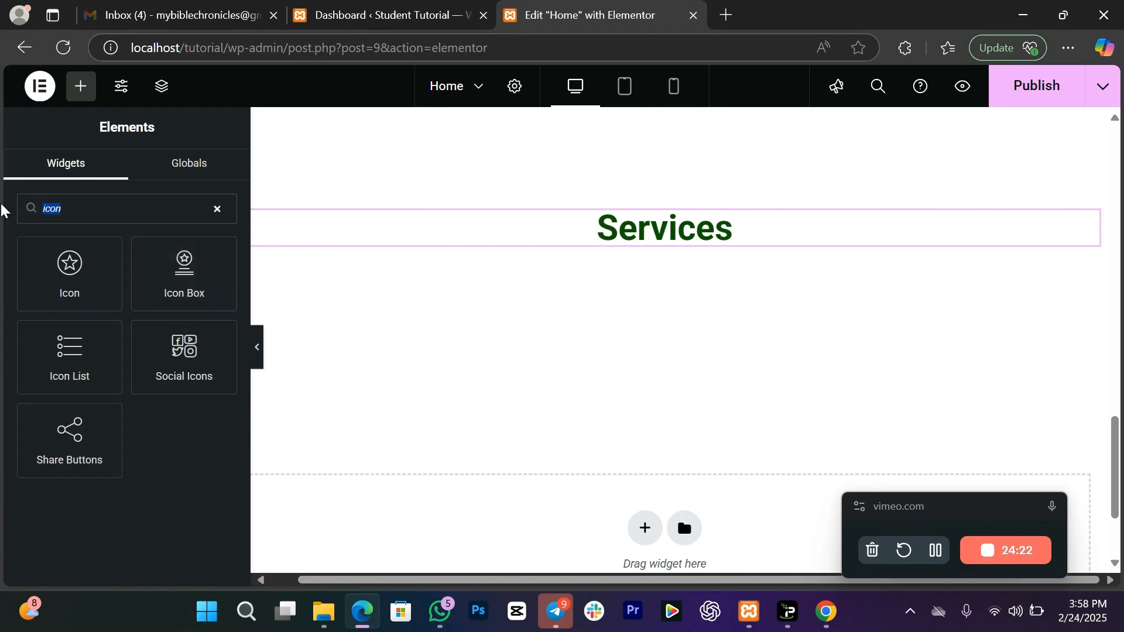
pyautogui.write('inn')
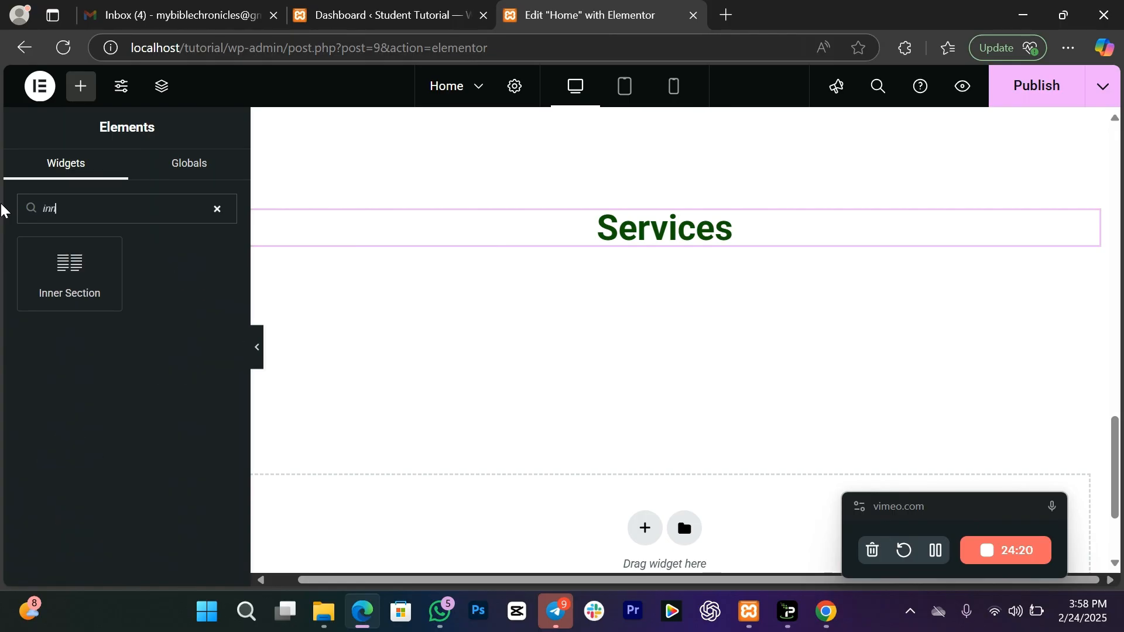
pyautogui.moveTo(48, 241); pyautogui.dragTo(560, 246)
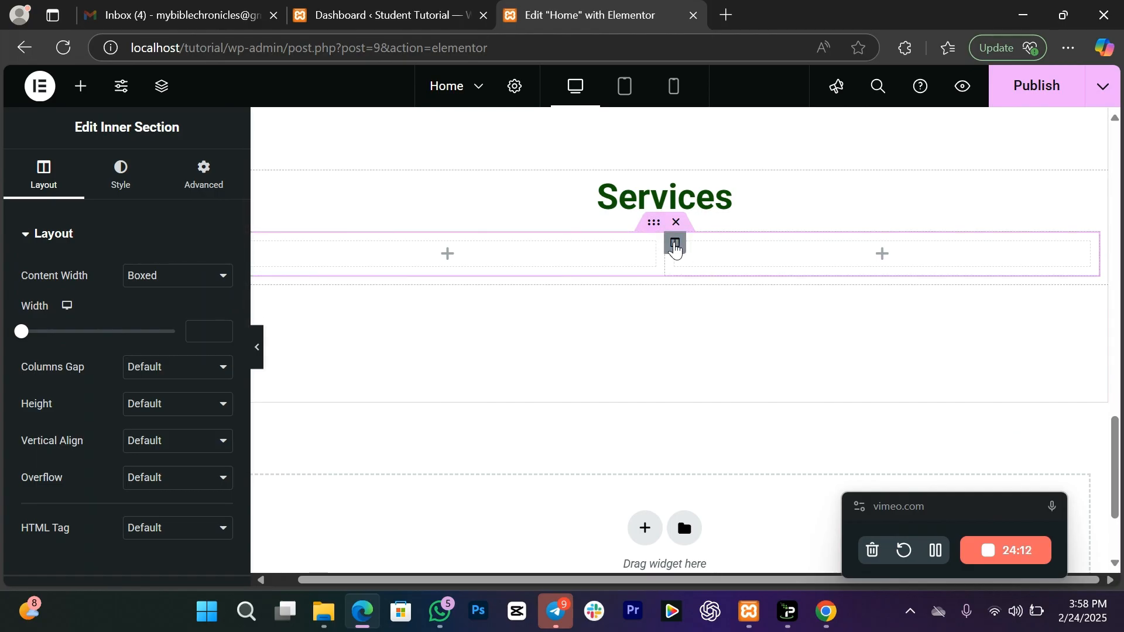
# Step: Duplicate a column to get three columns, and drop an Icon Box into the first
pyautogui.rightClick(674, 242)
pyautogui.click(714, 307)
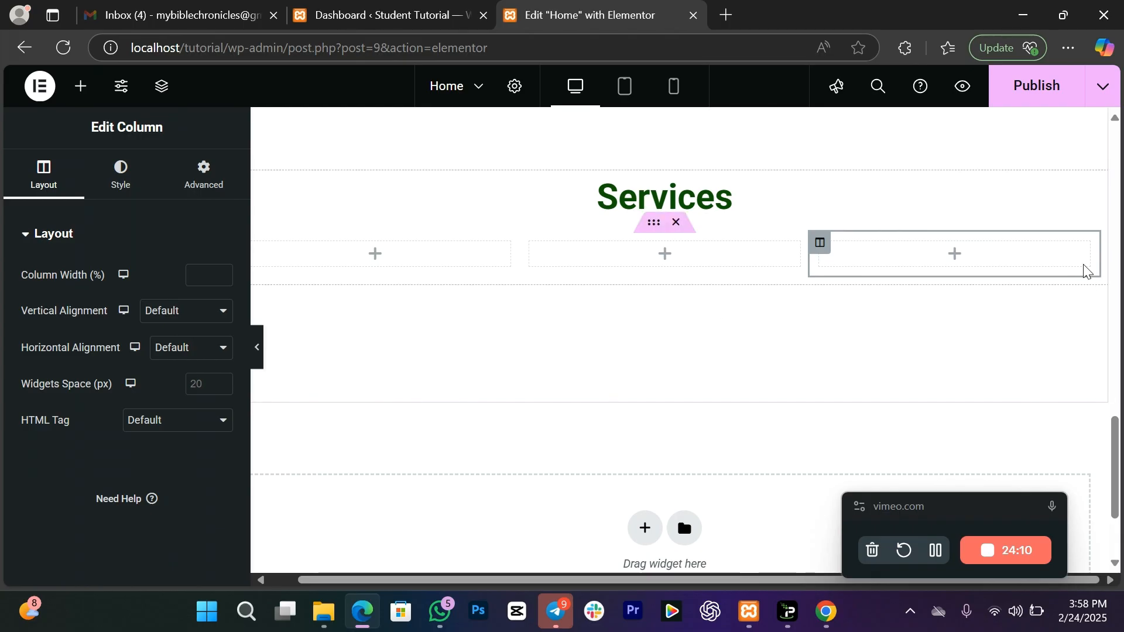
pyautogui.click(92, 103)
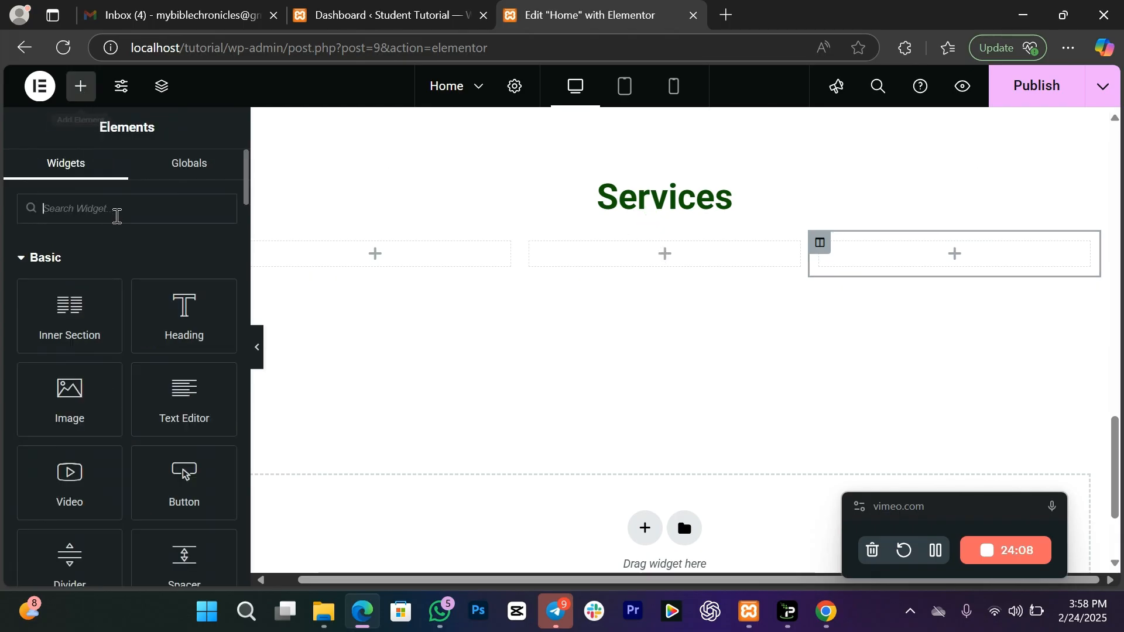
pyautogui.write('icon')
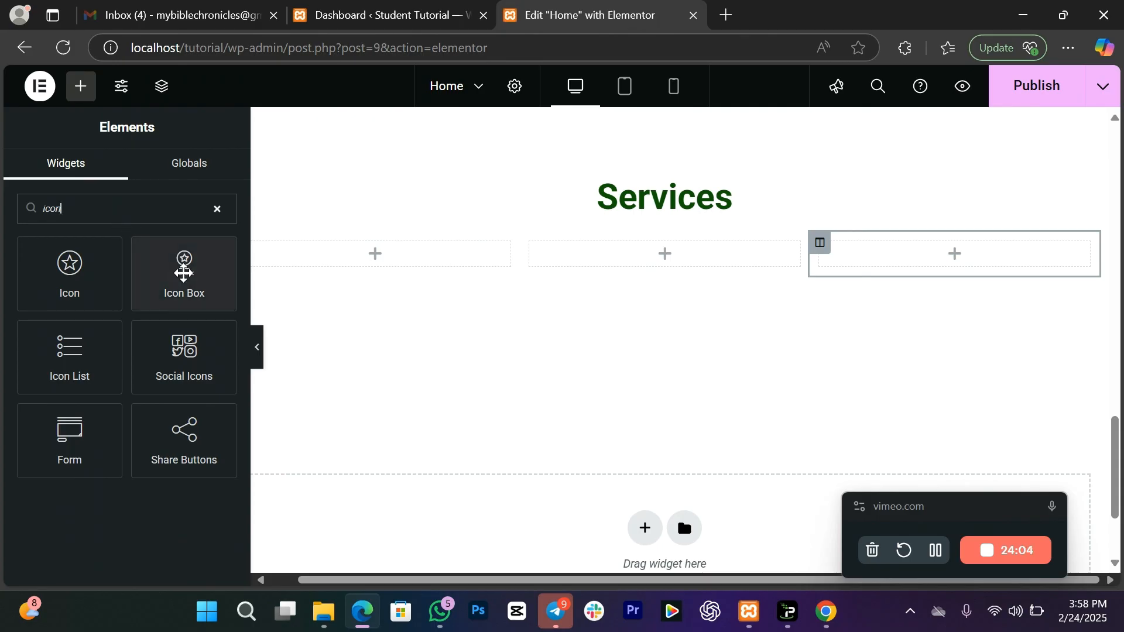
pyautogui.moveTo(182, 281); pyautogui.dragTo(369, 253)
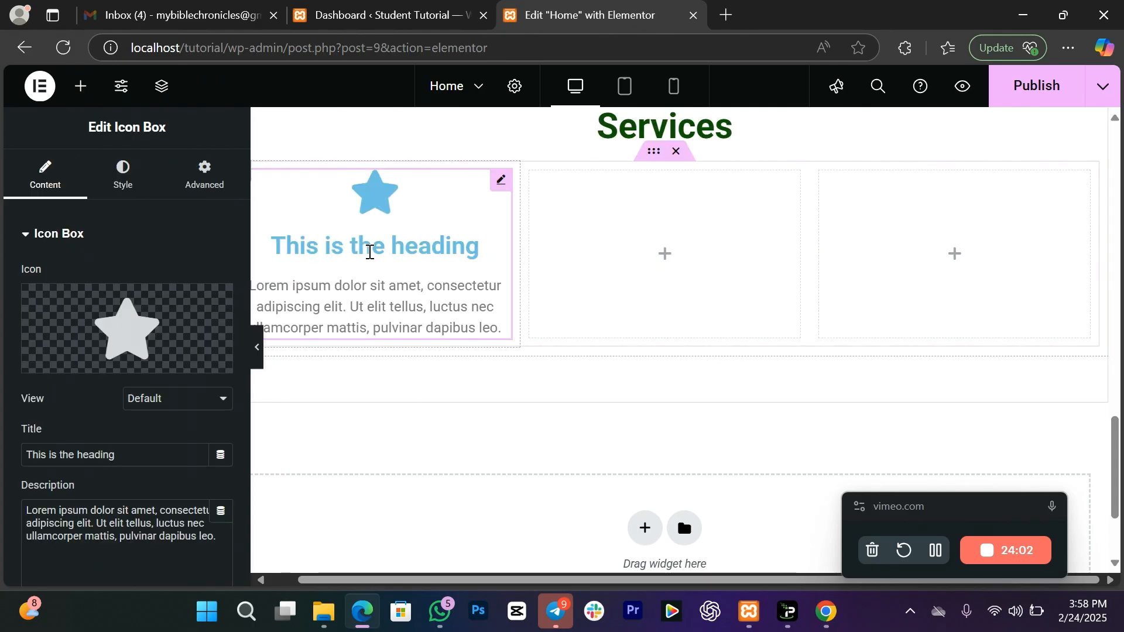
# Step: Change the icon box title to 'Web Services'
pyautogui.moveTo(126, 464); pyautogui.dragTo(19, 455)
pyautogui.write('Web')
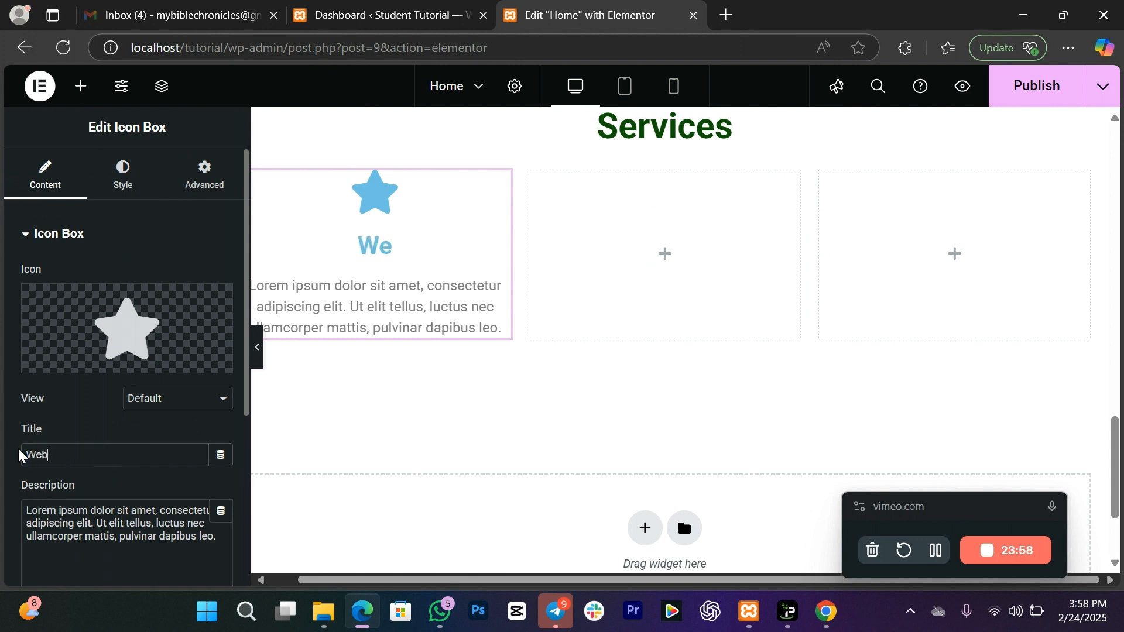
pyautogui.write(' Services')
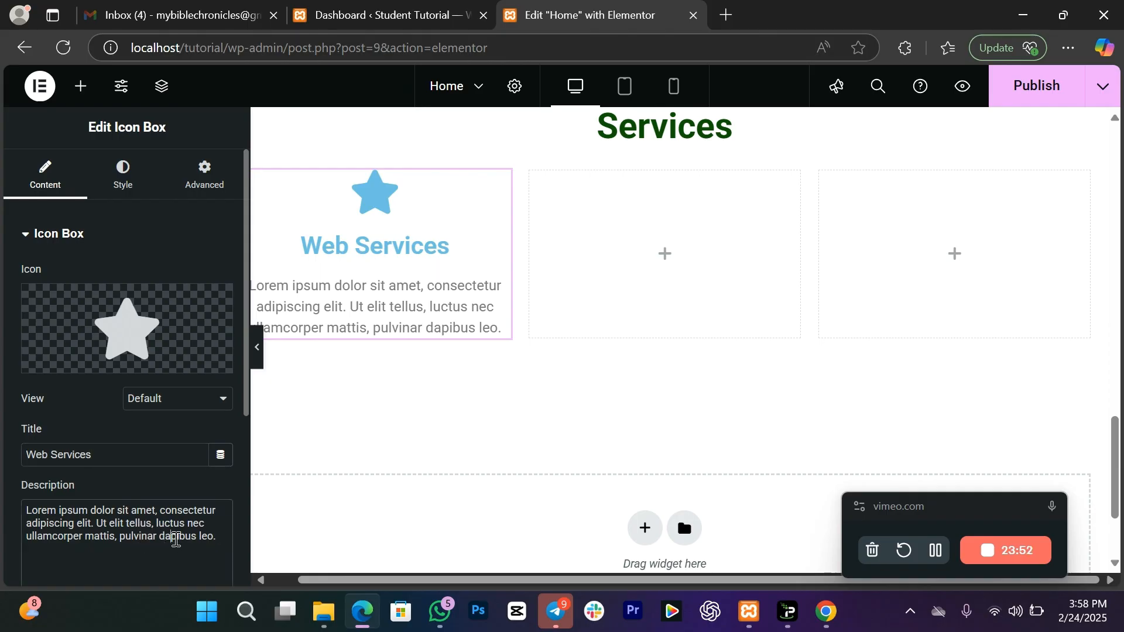
pyautogui.moveTo(174, 540); pyautogui.dragTo(59, 502)
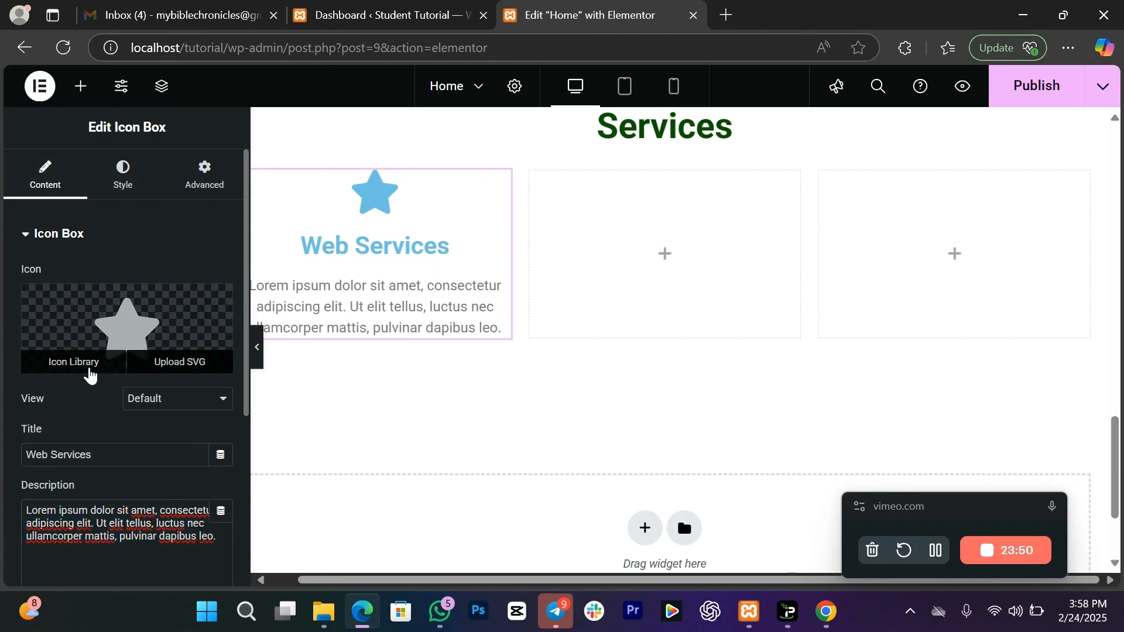
# Step: Replace the icon with the Globe icon from the Icon Library, found by searching 'glob'
pyautogui.click(90, 369)
pyautogui.write('webg')
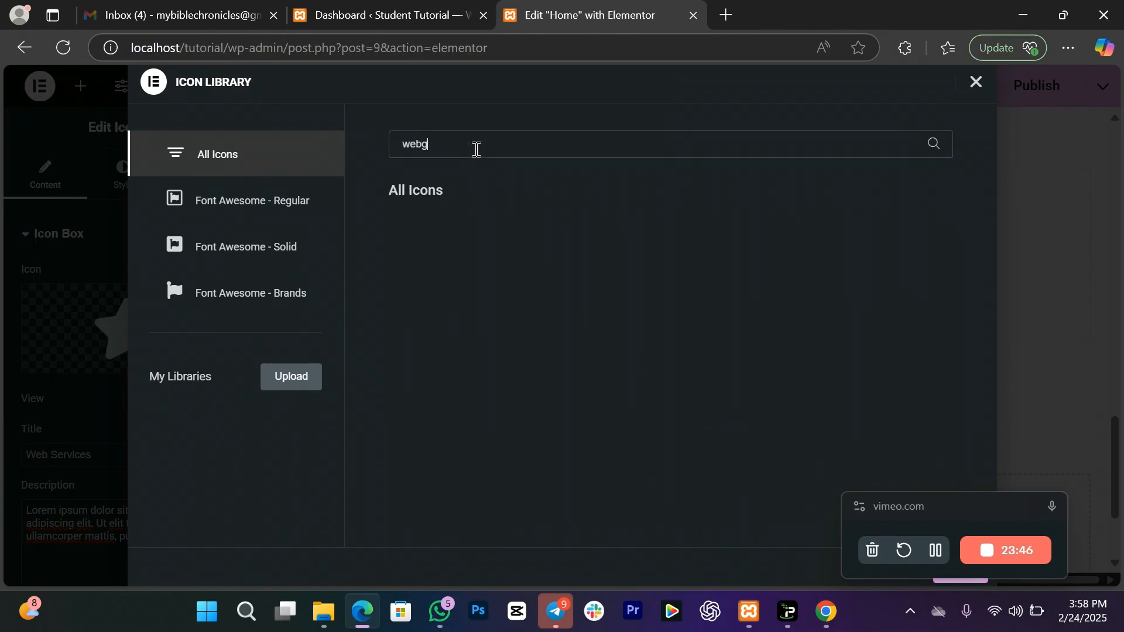
pyautogui.press('BackSpace')
pyautogui.press('BackSpace')
pyautogui.press('BackSpace')
pyautogui.press('BackSpace')
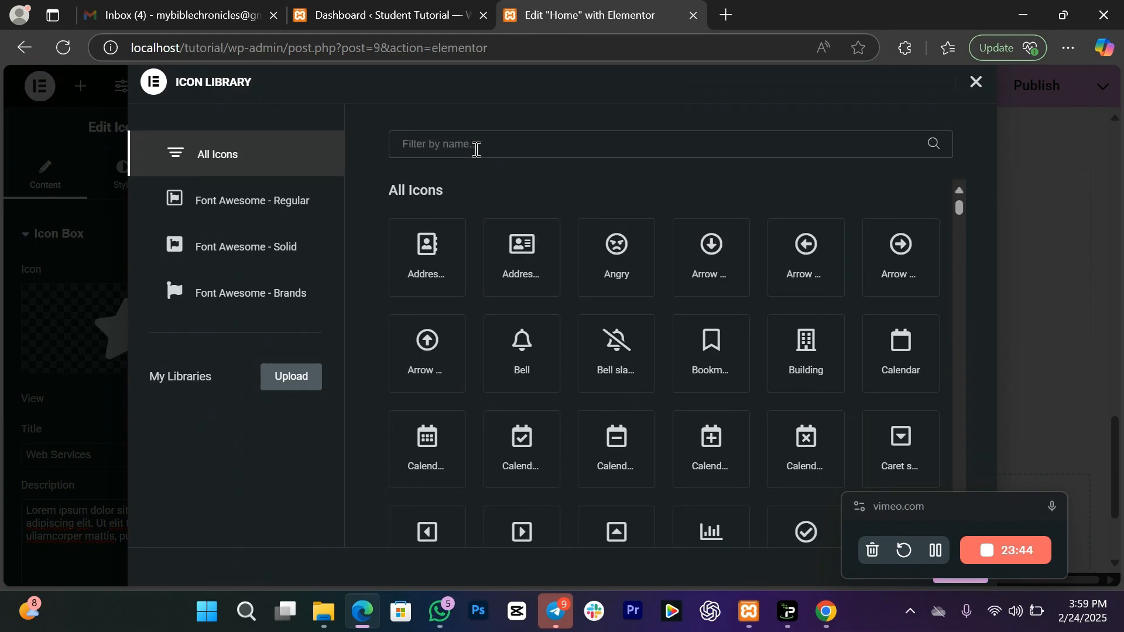
pyautogui.write('glob')
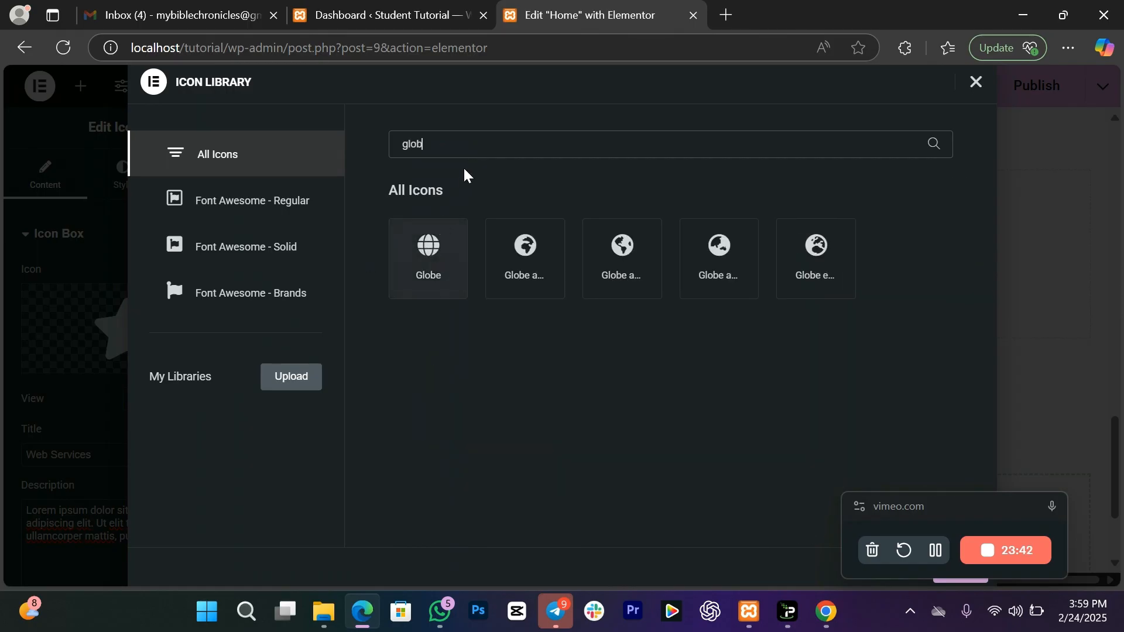
pyautogui.click(440, 263)
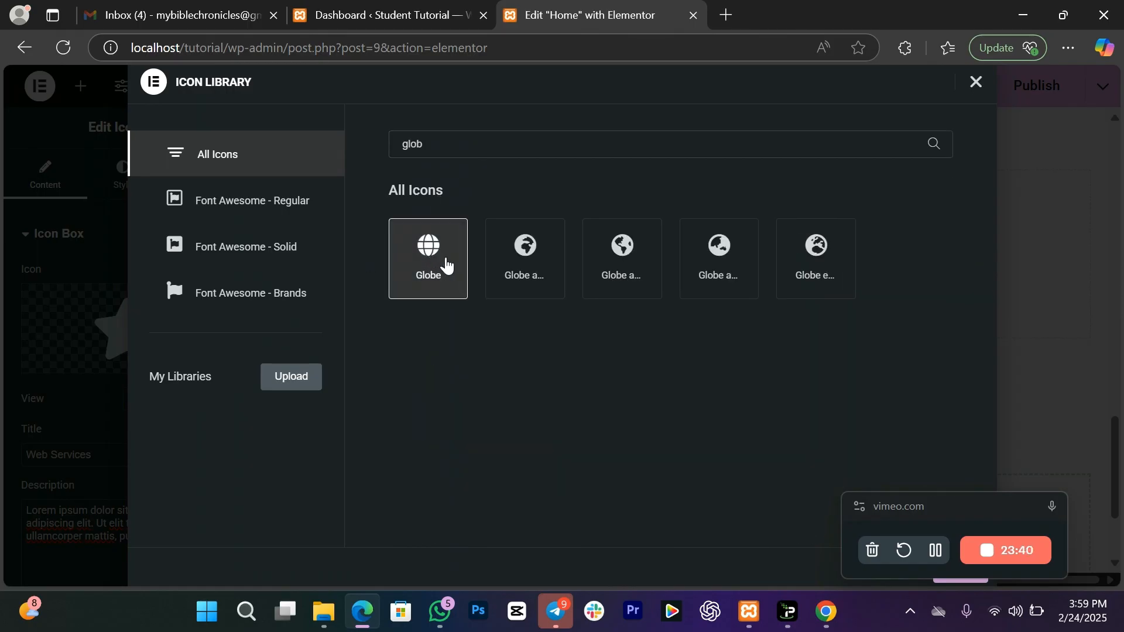
pyautogui.moveTo(898, 514); pyautogui.dragTo(730, 486)
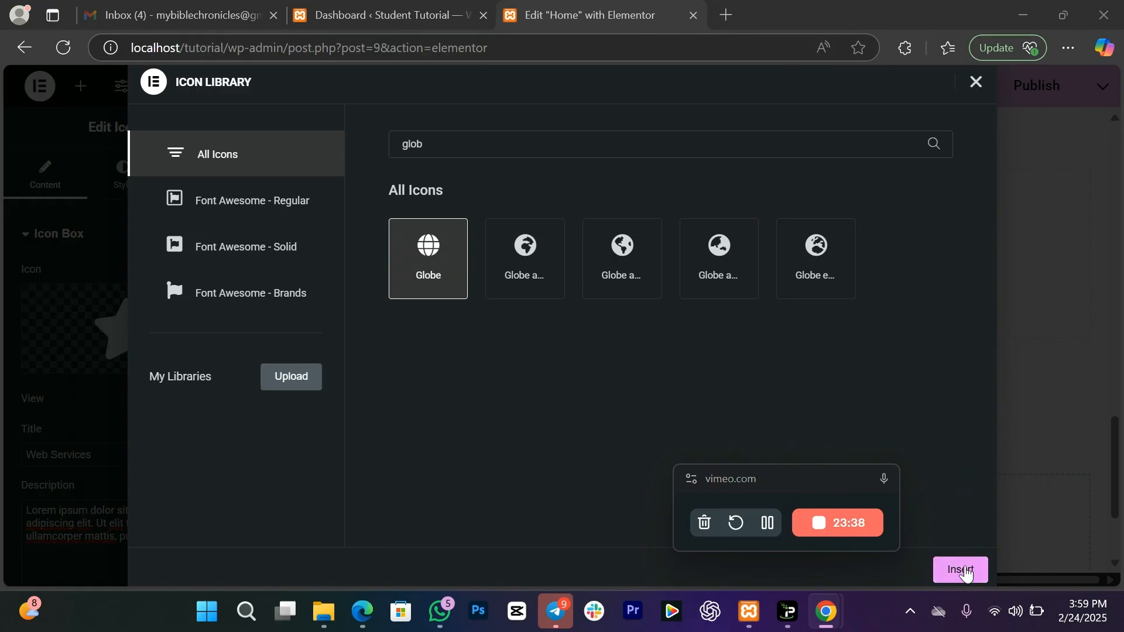
pyautogui.click(960, 568)
pyautogui.click(120, 171)
pyautogui.click(92, 235)
# Step: Make the globe icon 'my green' with a size of 40
pyautogui.click(84, 276)
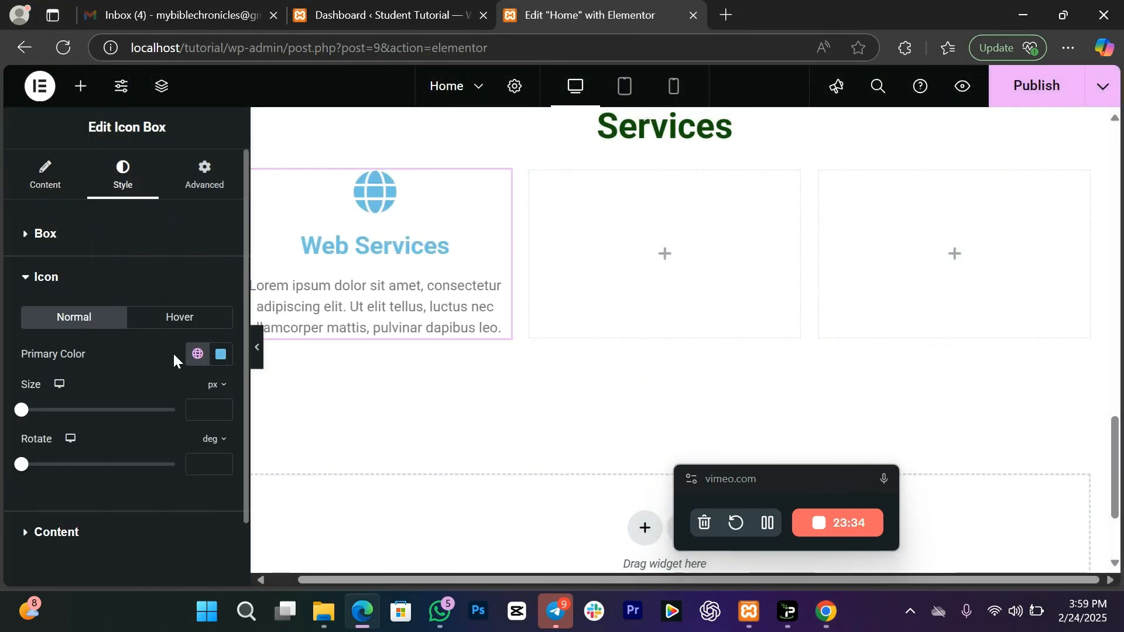
pyautogui.click(197, 354)
pyautogui.click(124, 319)
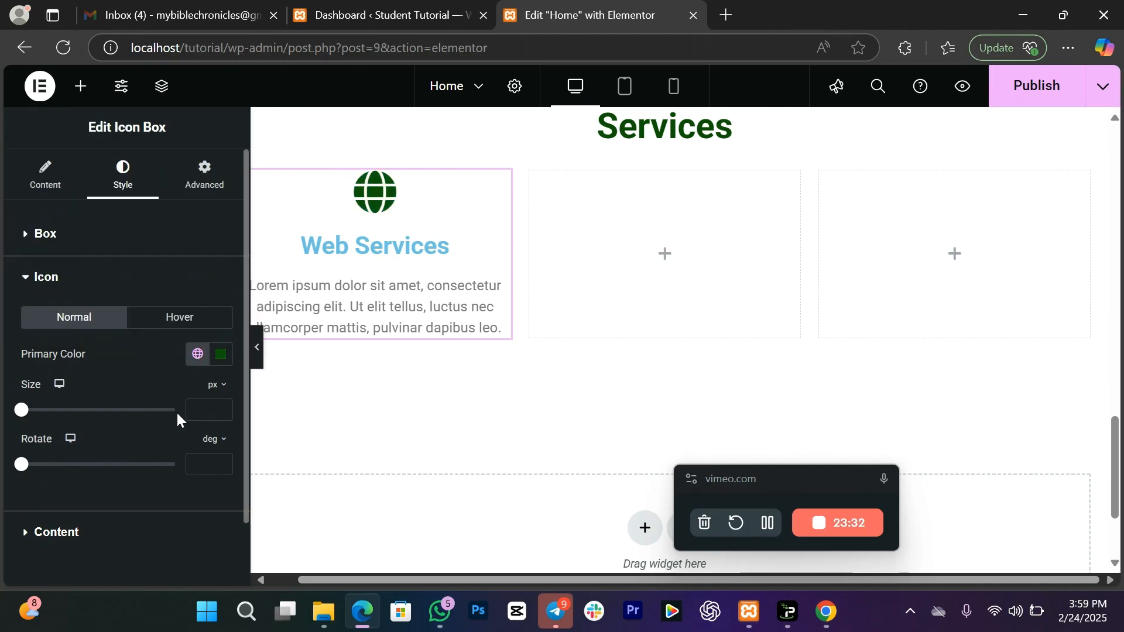
pyautogui.click(198, 412)
pyautogui.write('20')
pyautogui.press('BackSpace')
pyautogui.press('BackSpace')
pyautogui.write('40')
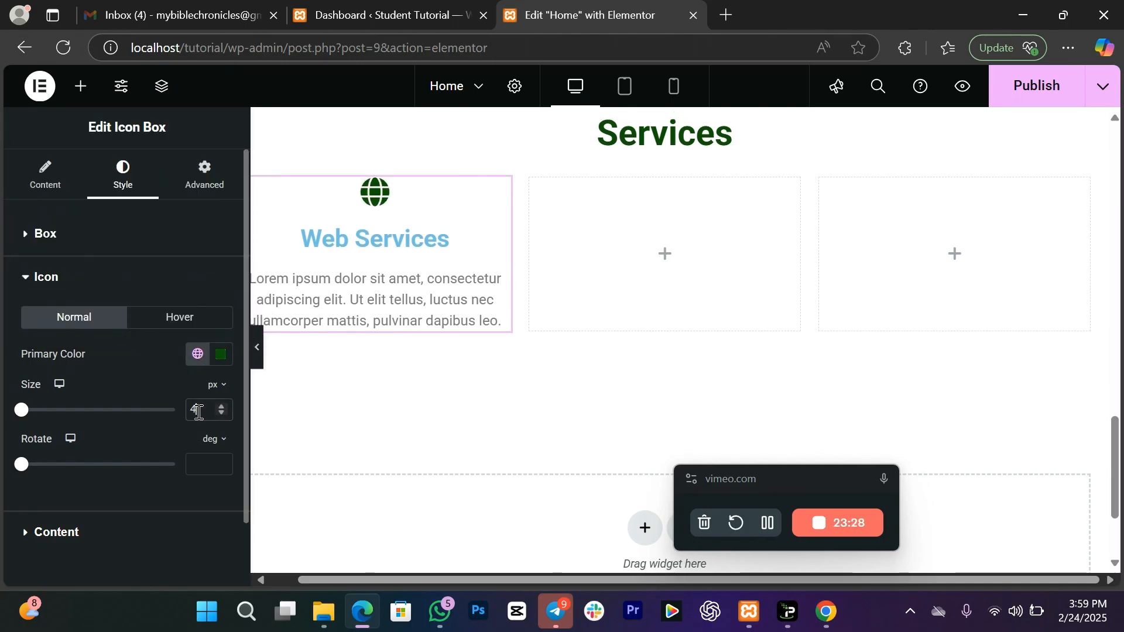
pyautogui.click(71, 280)
# Step: Give the Web Services title the 'my green' colour and 14 px font size
pyautogui.click(75, 318)
pyautogui.click(199, 397)
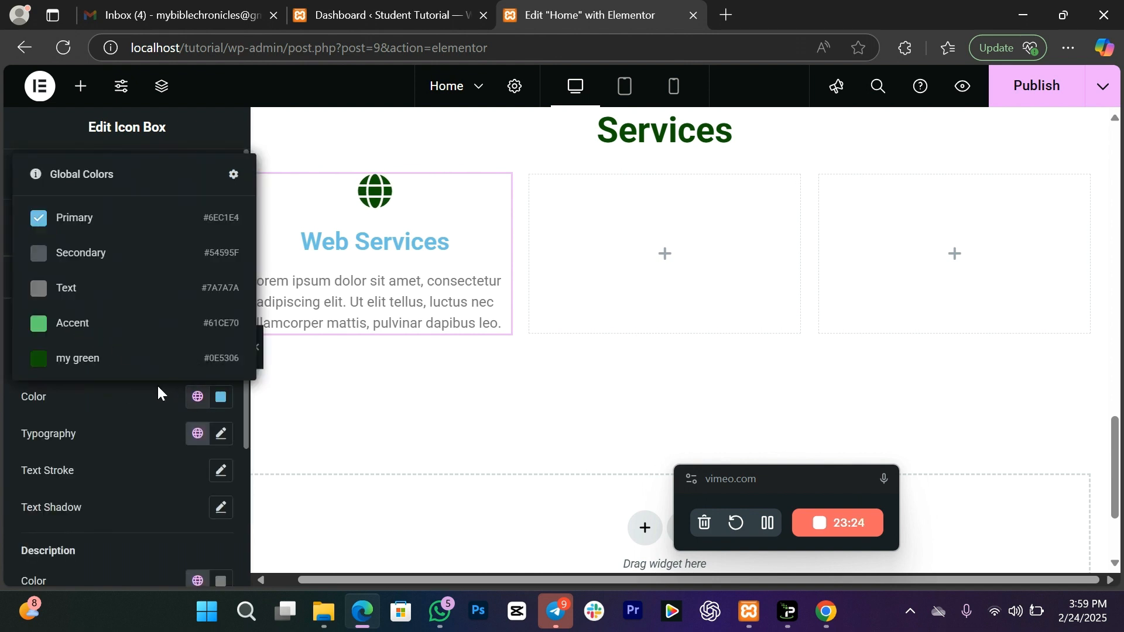
pyautogui.click(103, 360)
pyautogui.click(221, 433)
pyautogui.click(188, 574)
pyautogui.write('14')
pyautogui.click(145, 391)
# Step: Set the description text colour to black
pyautogui.click(221, 580)
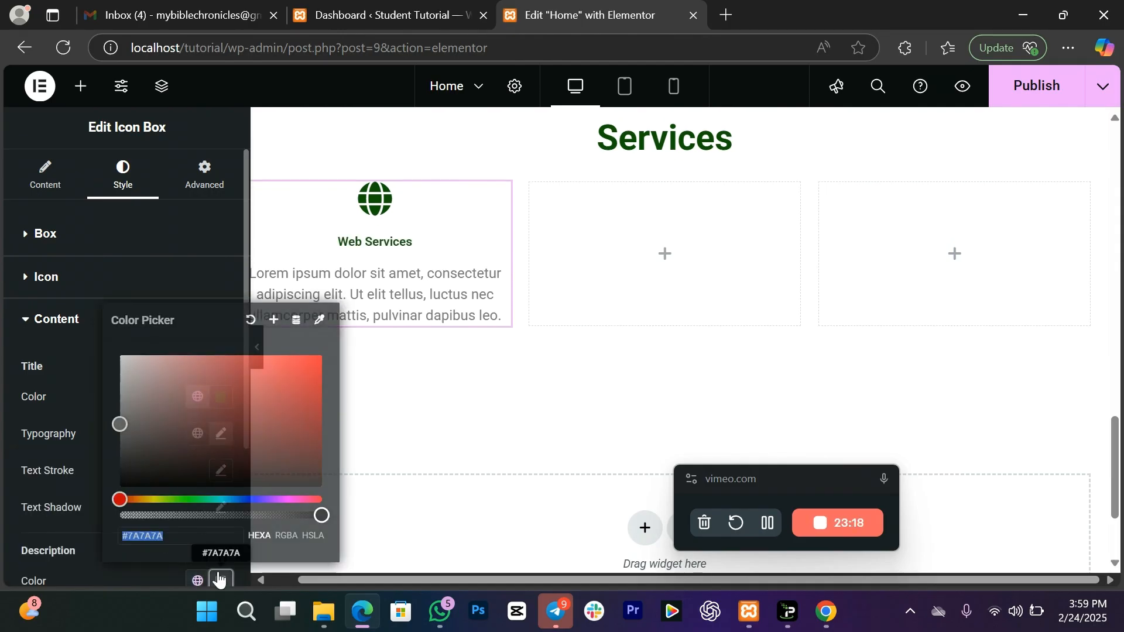
pyautogui.write('#FFFFFF')
pyautogui.moveTo(156, 418); pyautogui.dragTo(118, 488)
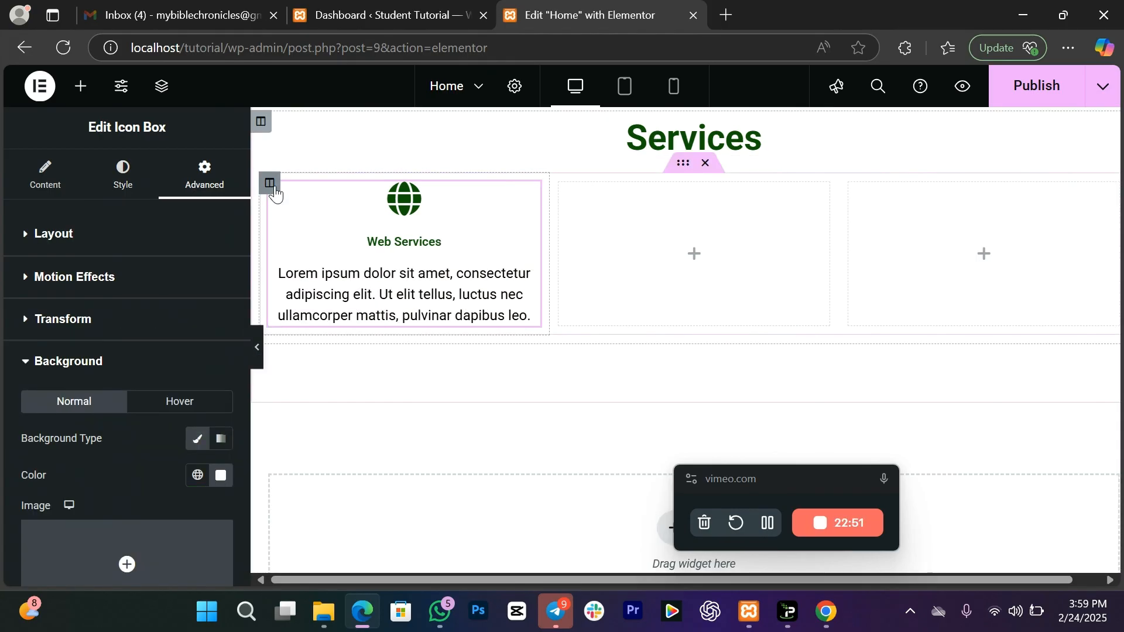
# Step: Give the Web Services column a solid white background
pyautogui.click(270, 184)
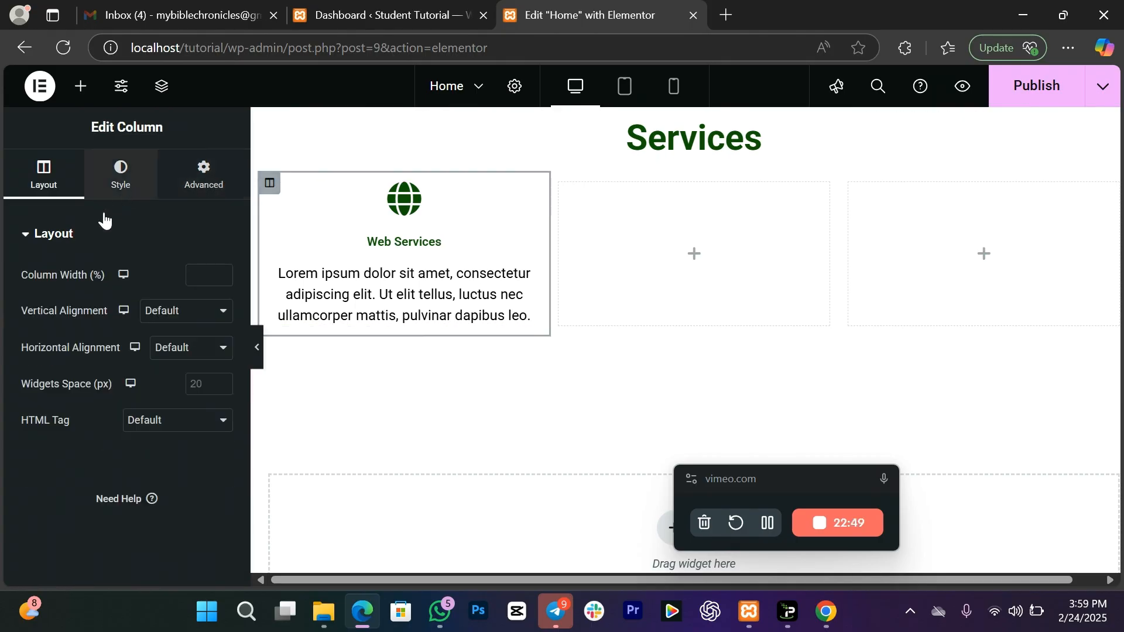
pyautogui.click(117, 199)
pyautogui.click(173, 311)
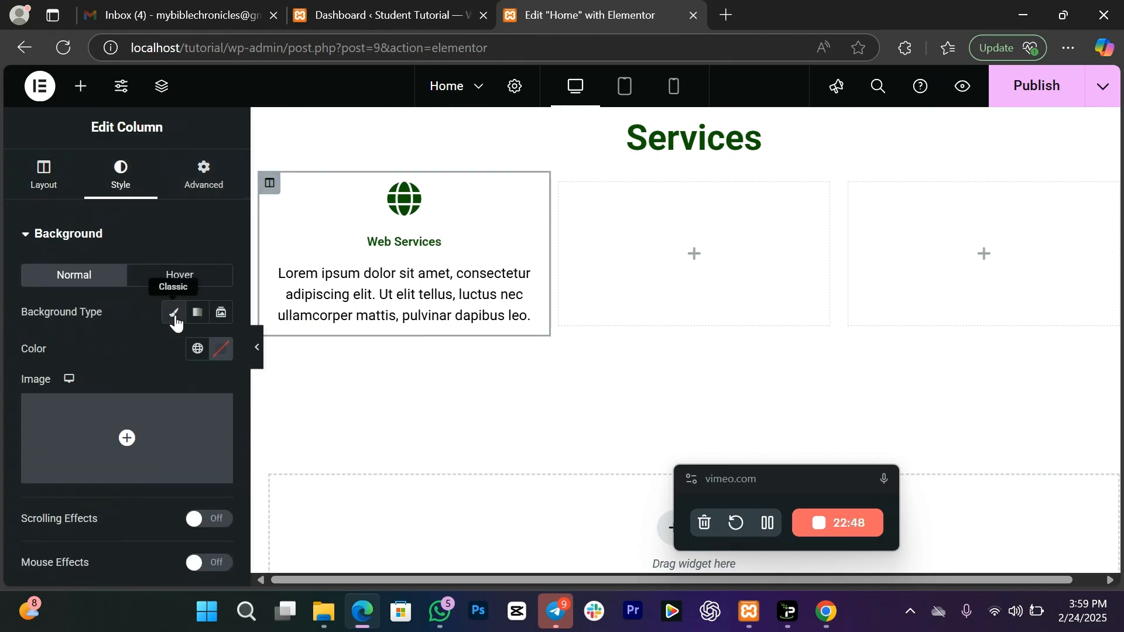
pyautogui.click(221, 349)
pyautogui.moveTo(163, 216); pyautogui.dragTo(92, 111)
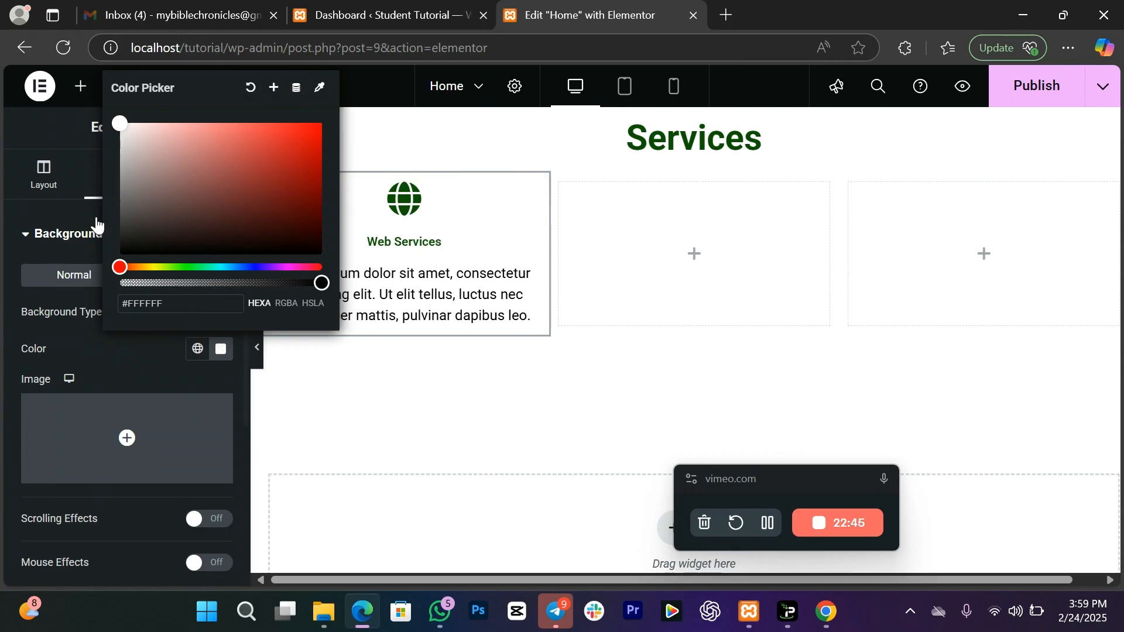
pyautogui.click(104, 349)
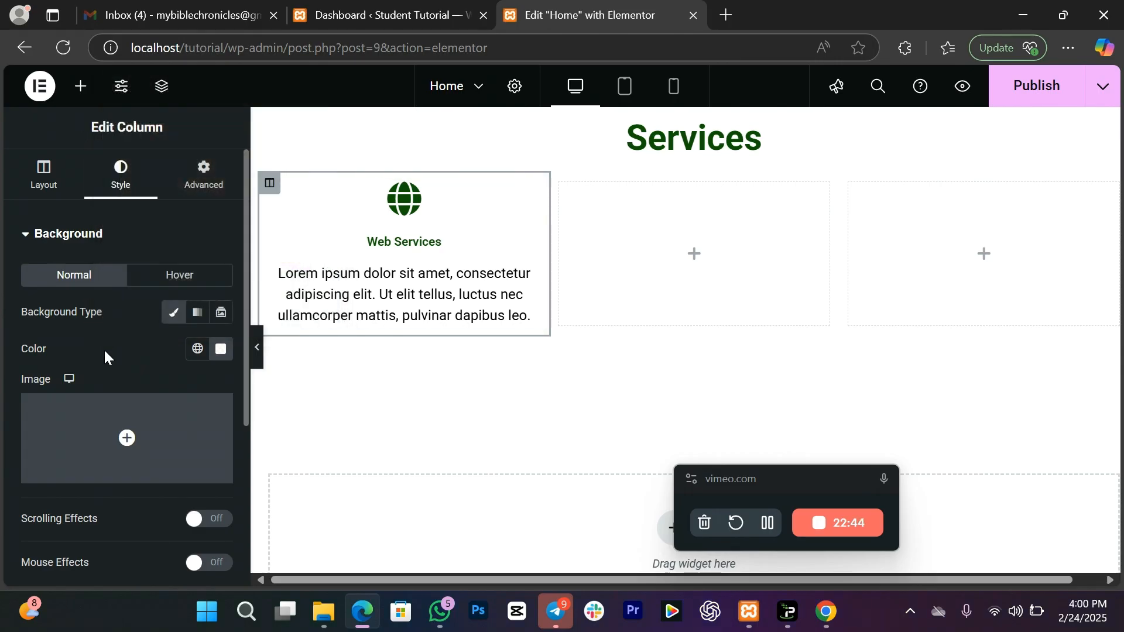
pyautogui.click(51, 245)
# Step: Add a box shadow to the column and set border radius to 0/20/0/20 px
pyautogui.click(82, 324)
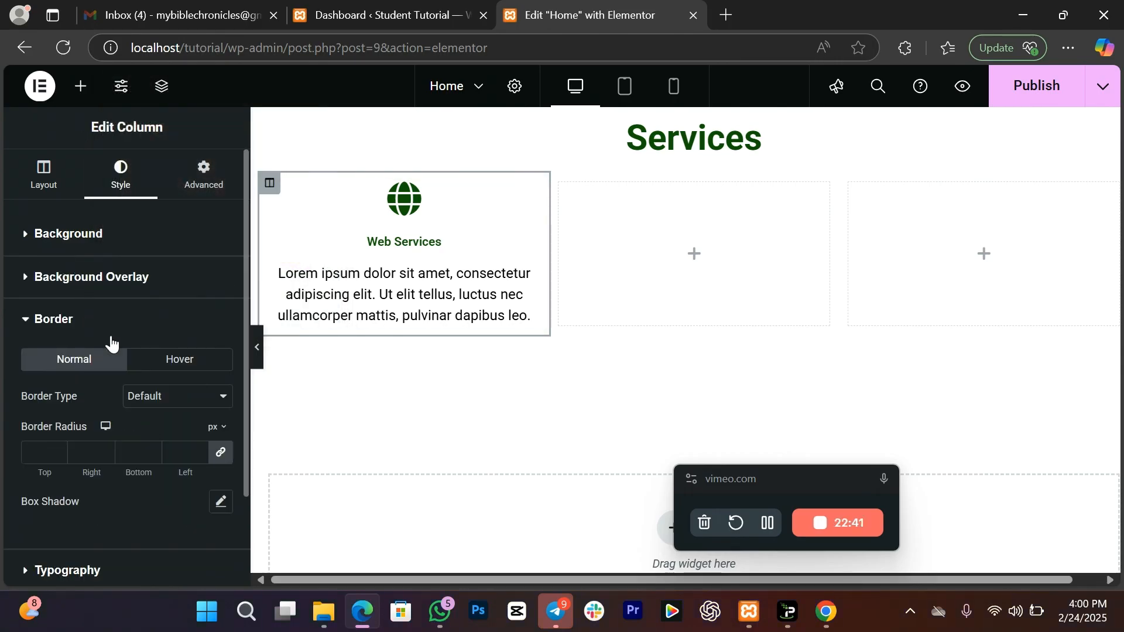
pyautogui.click(221, 502)
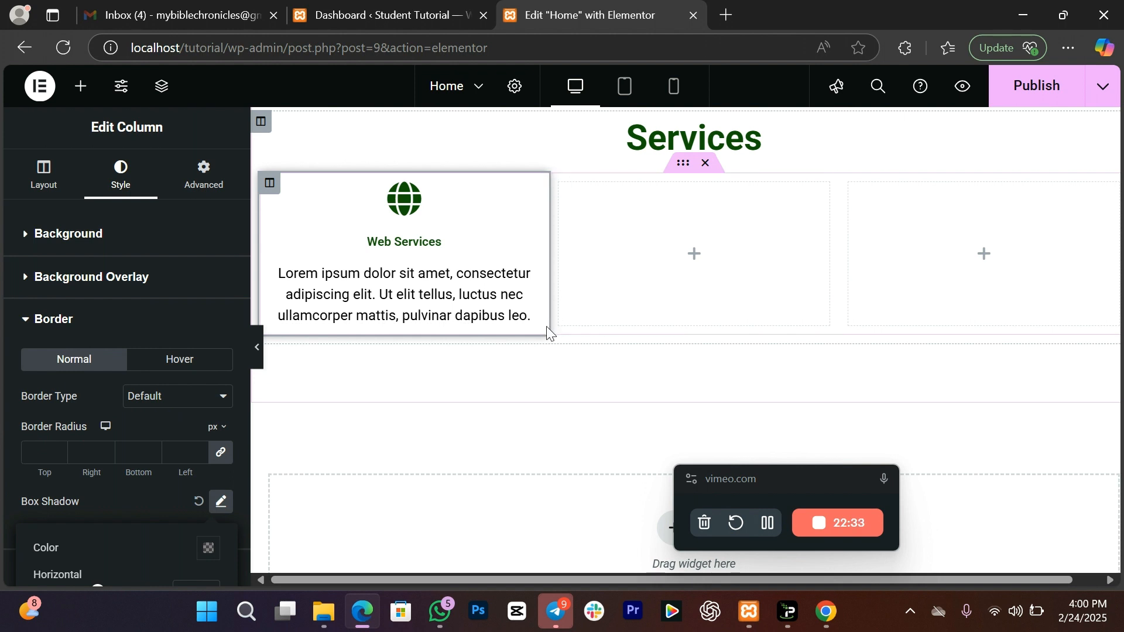
pyautogui.click(25, 450)
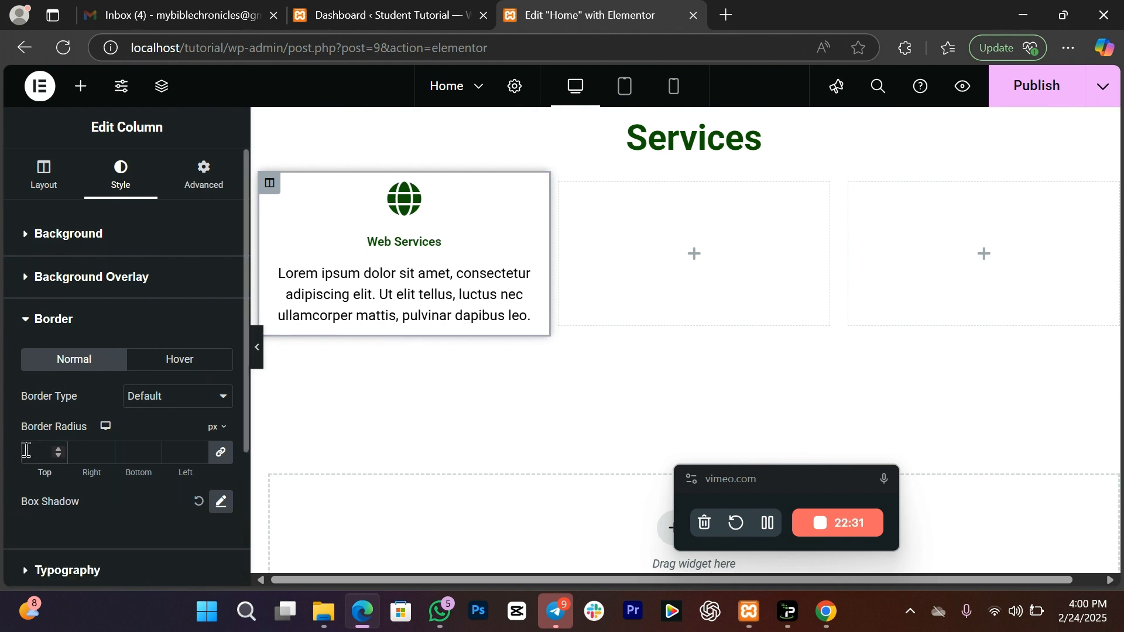
pyautogui.write('10')
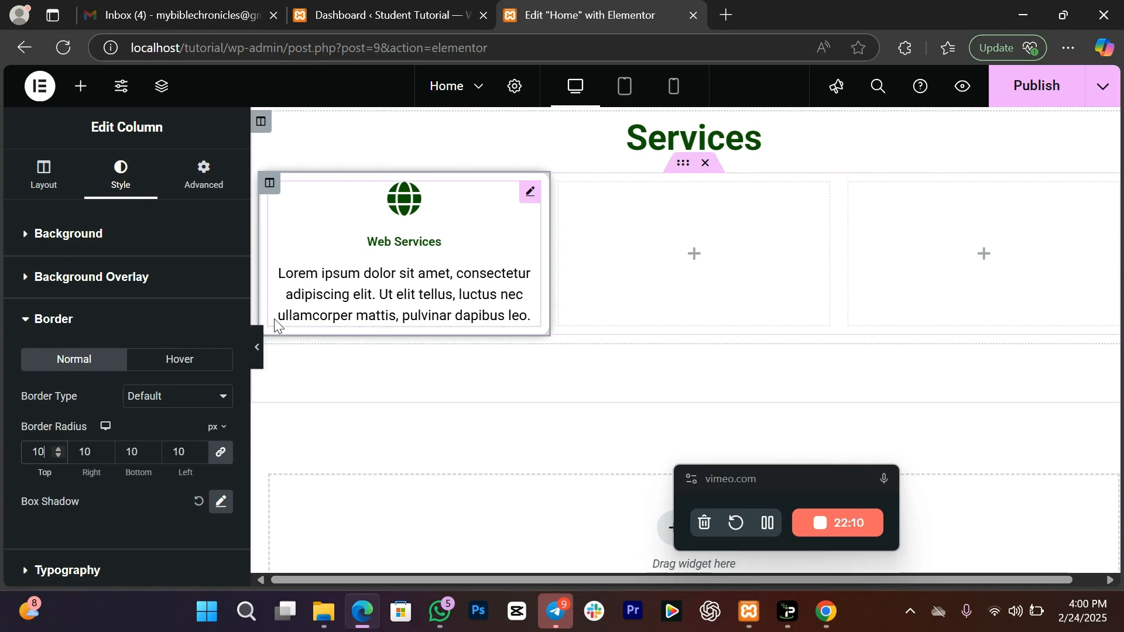
pyautogui.click(182, 455)
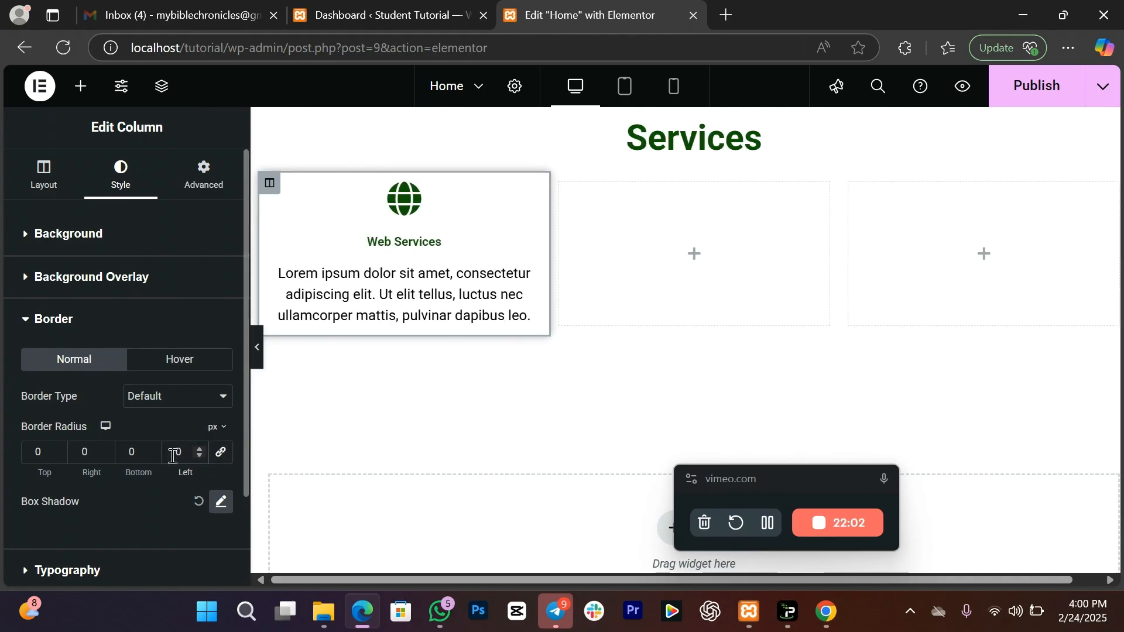
pyautogui.click(84, 455)
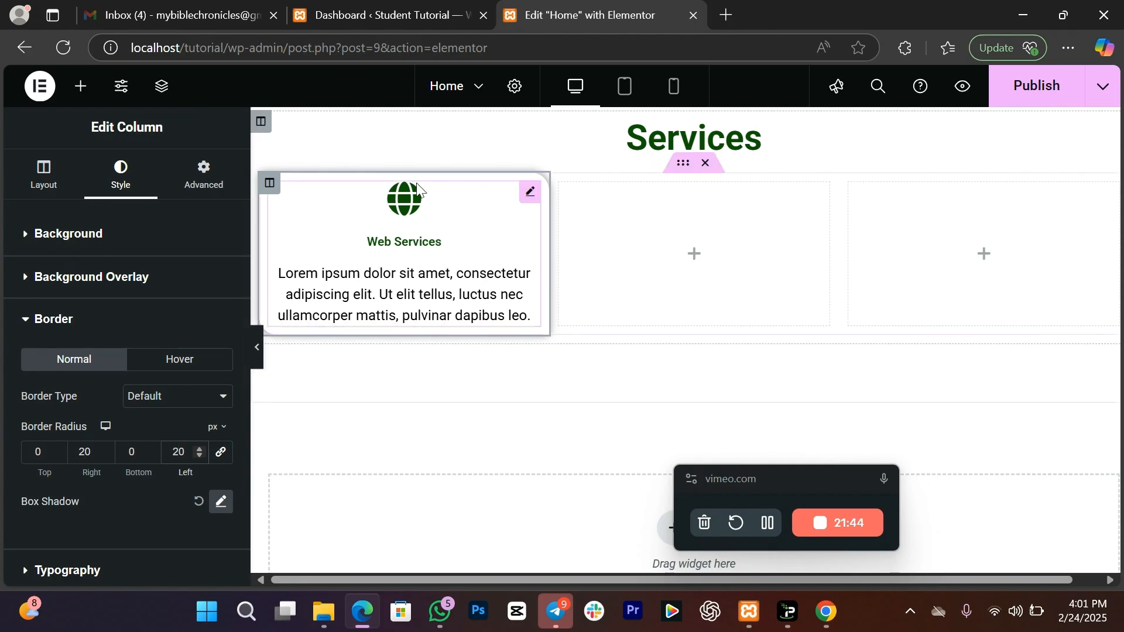
pyautogui.click(204, 364)
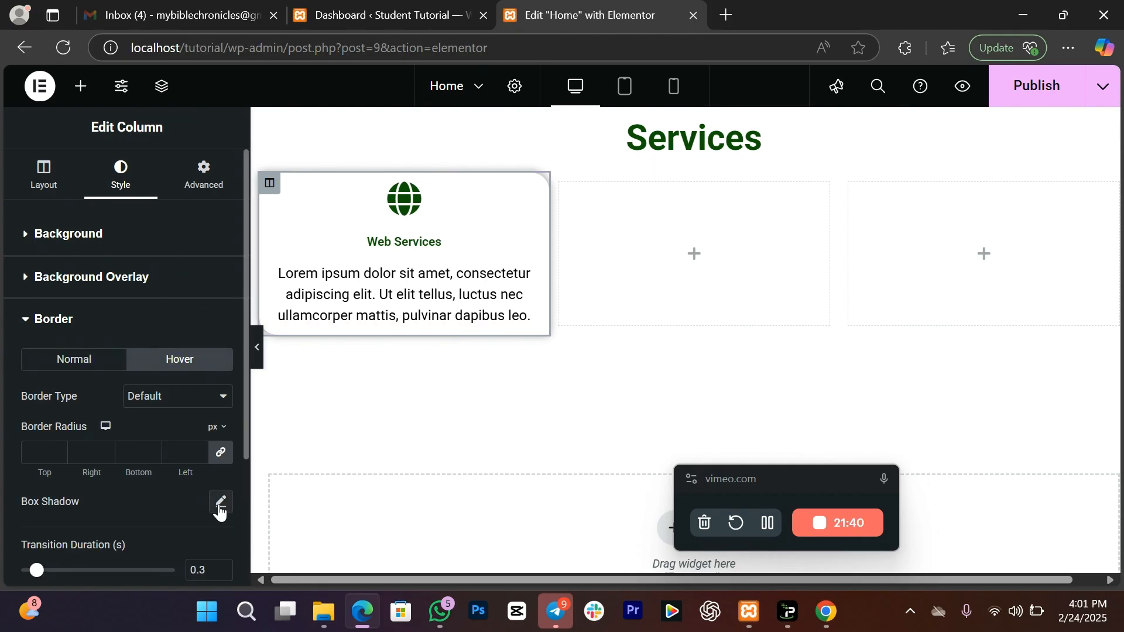
# Step: Set the column's hover box shadow colour to opaque dark green, rgba(2, 43, 21, 1)
pyautogui.click(220, 504)
pyautogui.click(209, 549)
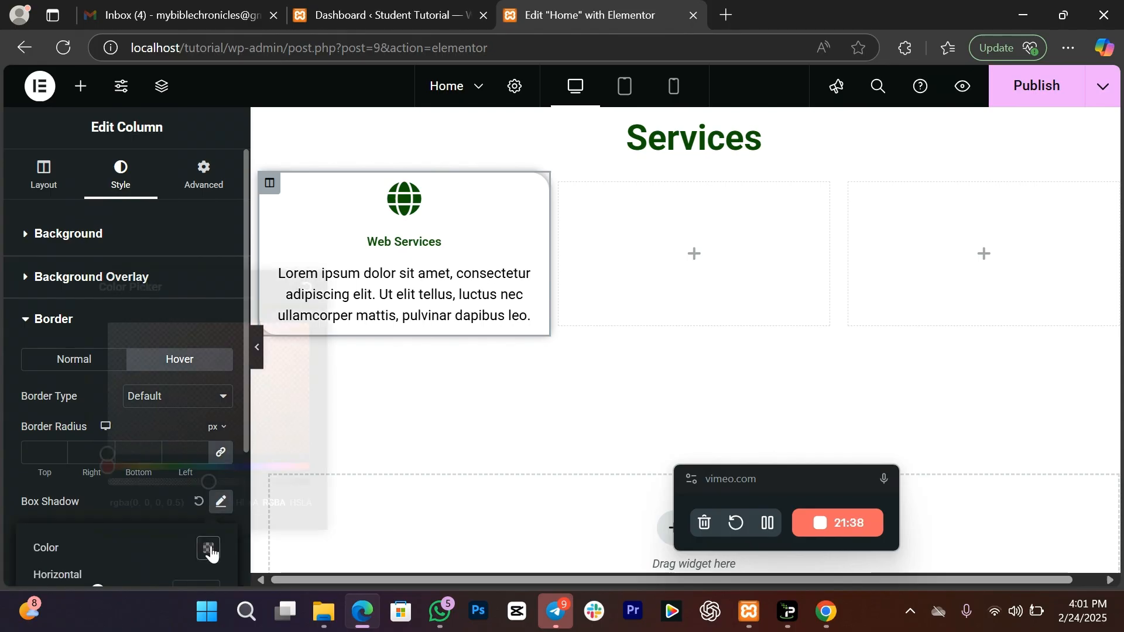
pyautogui.moveTo(202, 487); pyautogui.dragTo(309, 487)
pyautogui.moveTo(236, 398); pyautogui.dragTo(304, 322)
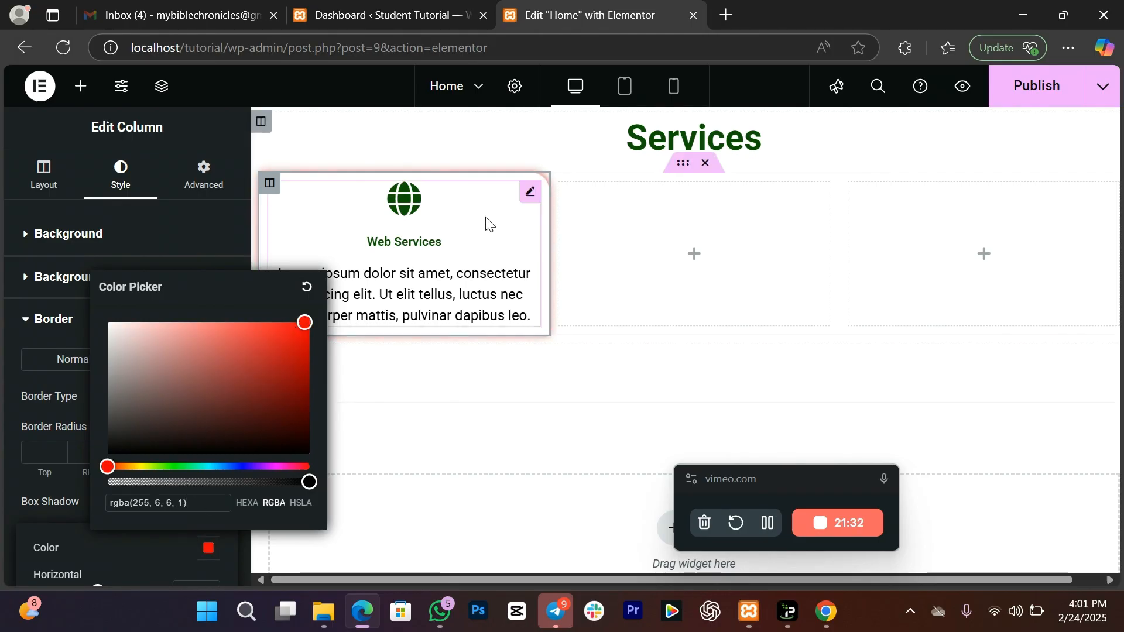
pyautogui.click(28, 402)
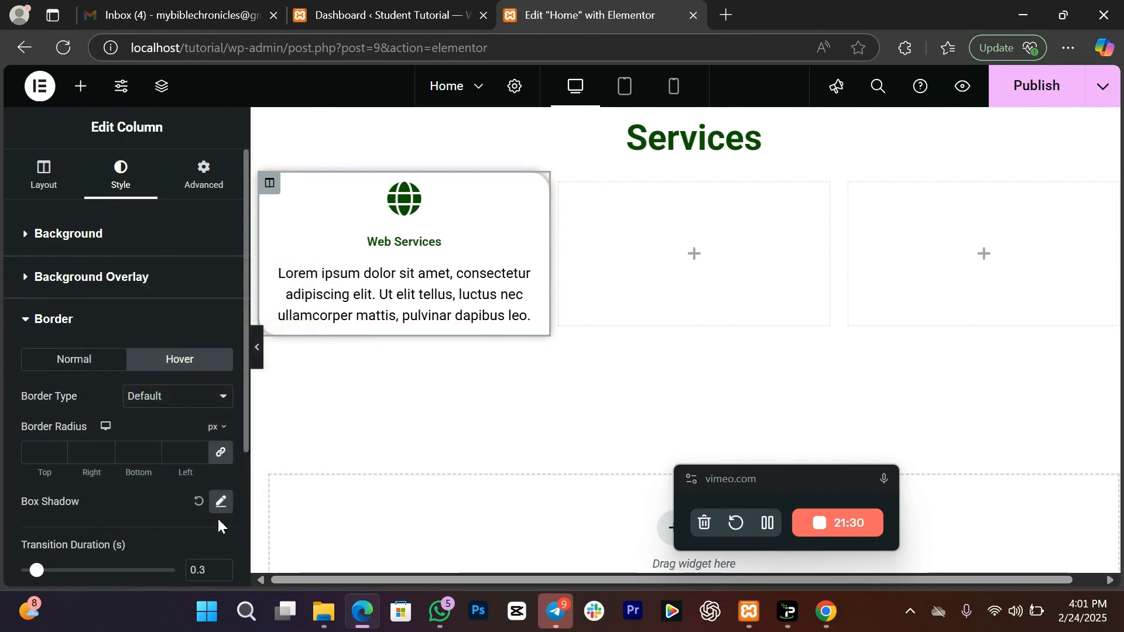
pyautogui.click(220, 502)
pyautogui.click(208, 548)
pyautogui.moveTo(177, 467); pyautogui.dragTo(191, 466)
pyautogui.moveTo(257, 405); pyautogui.dragTo(296, 412)
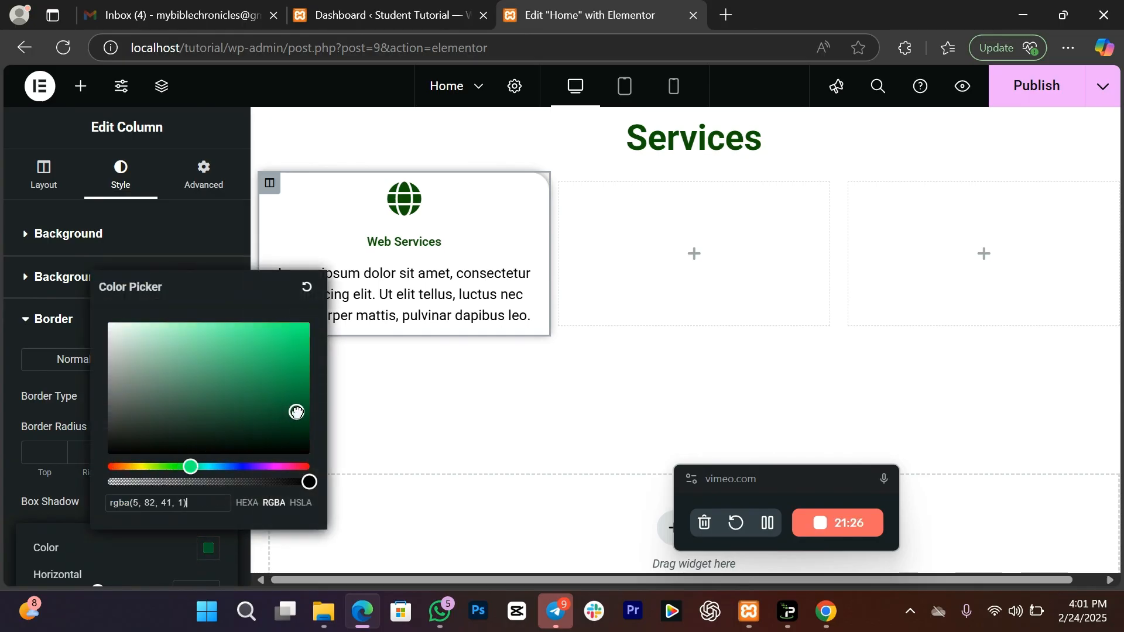
pyautogui.click(289, 417)
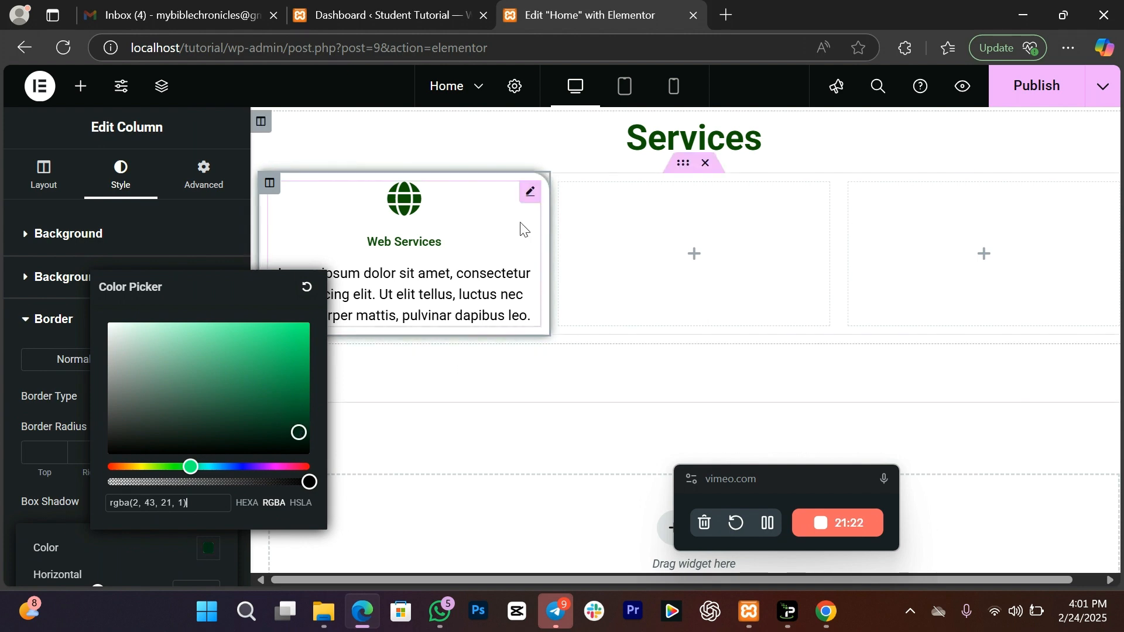
pyautogui.click(33, 415)
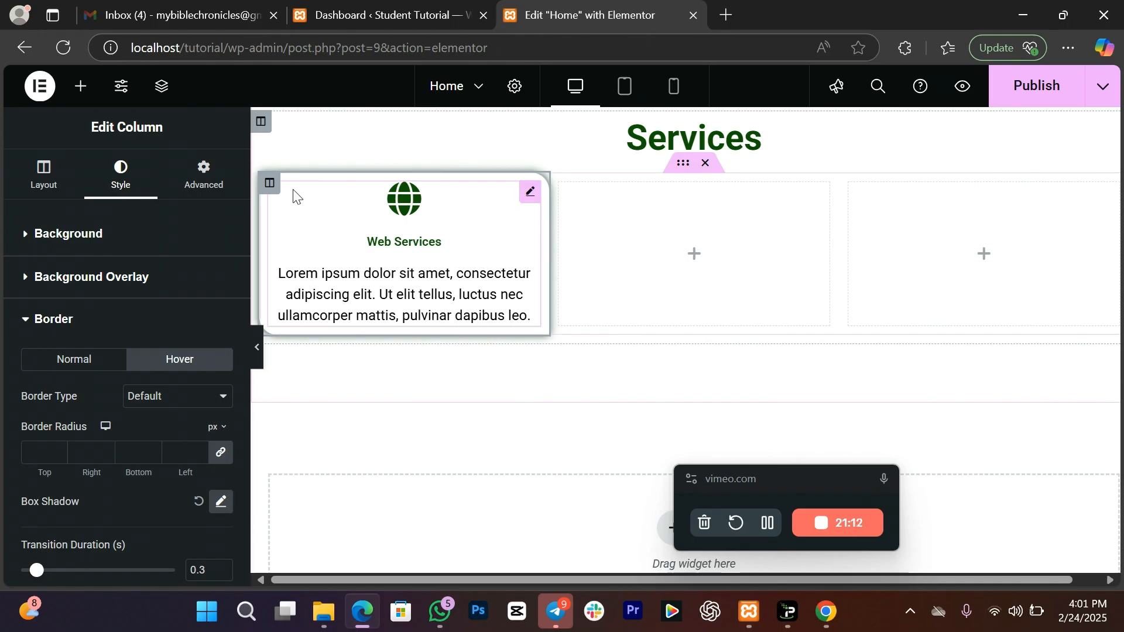
# Step: Copy the Web Services column and paste it into an empty middle column
pyautogui.rightClick(266, 183)
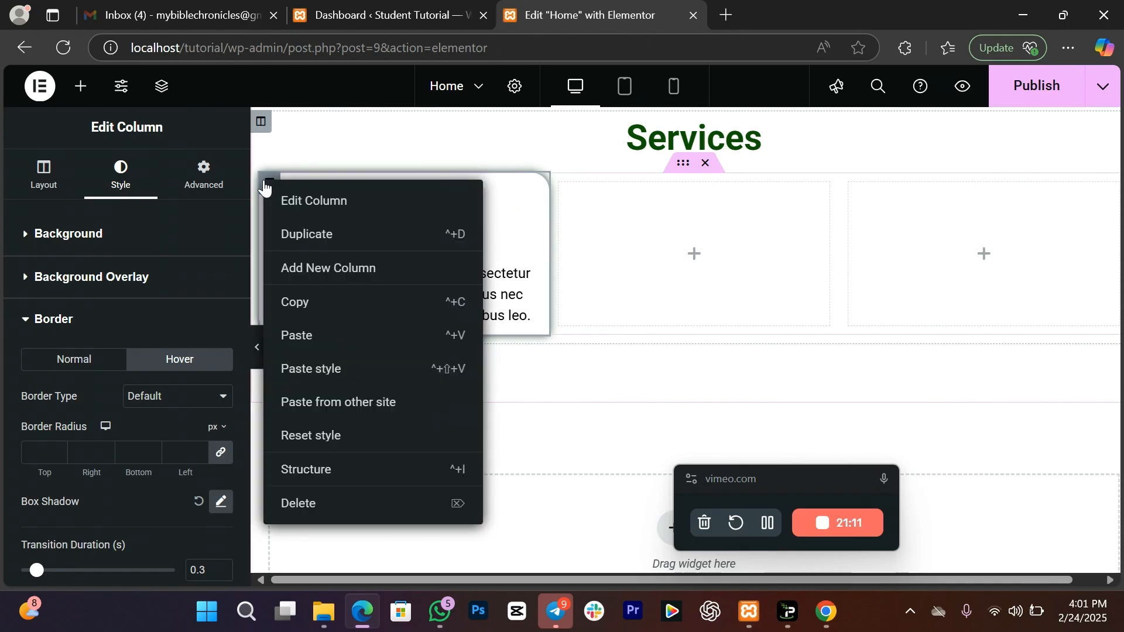
pyautogui.click(307, 302)
pyautogui.rightClick(623, 251)
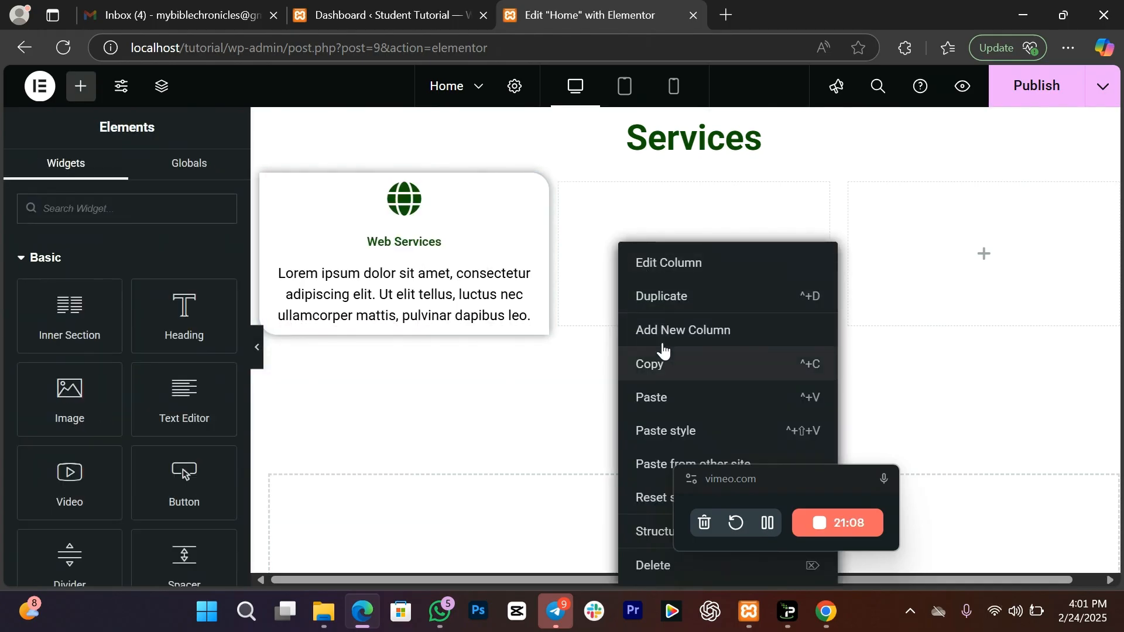
pyautogui.click(656, 296)
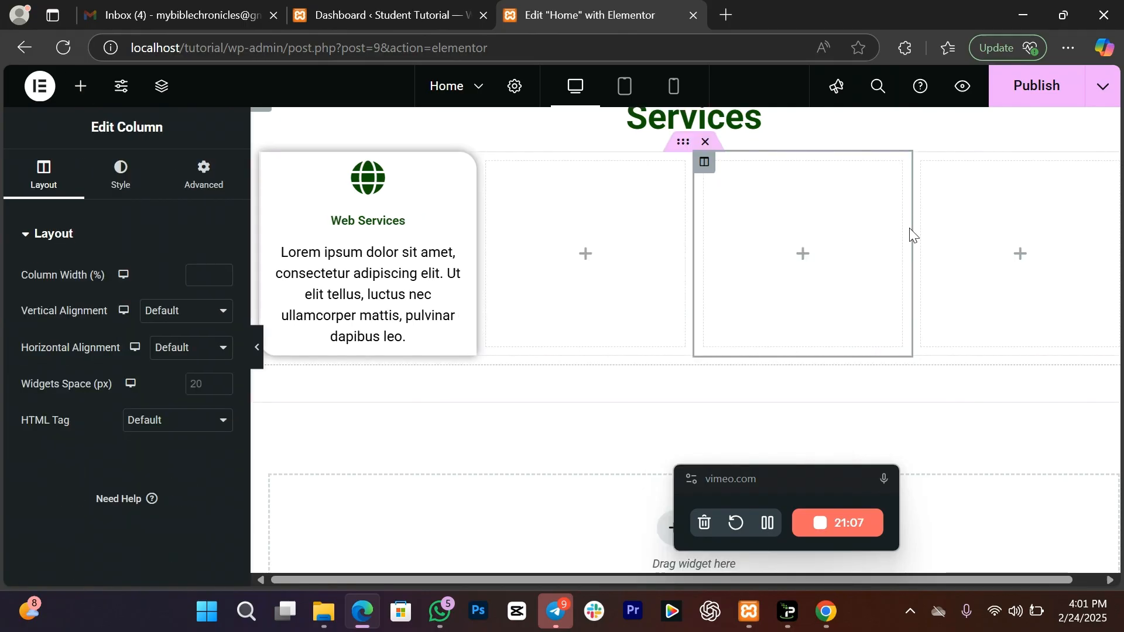
pyautogui.rightClick(704, 167)
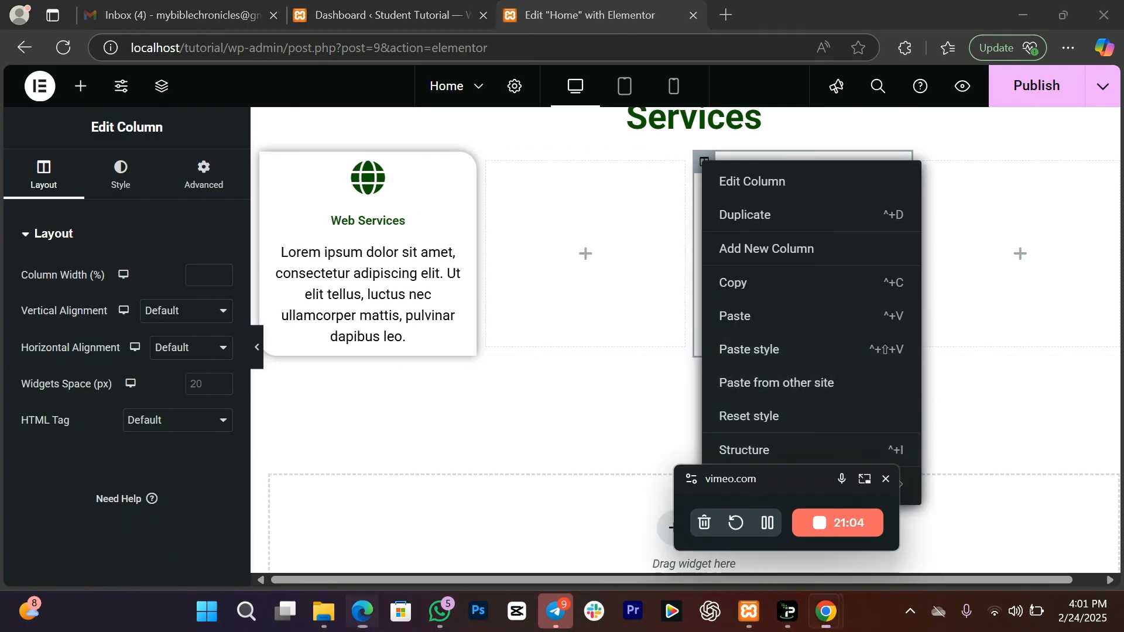
pyautogui.click(749, 484)
pyautogui.rightClick(627, 237)
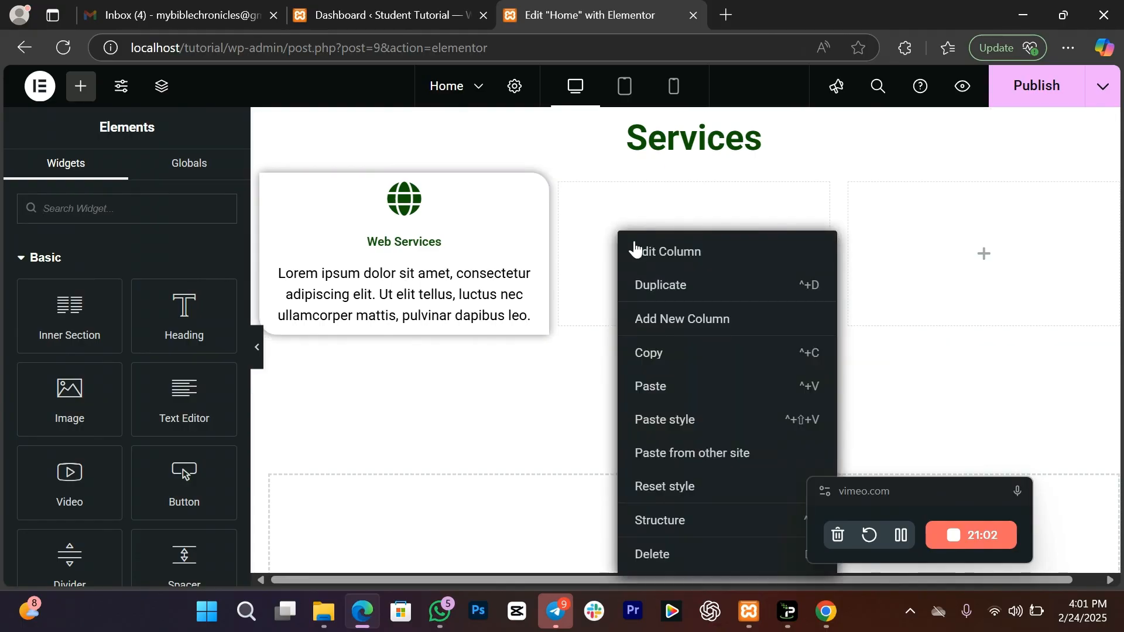
pyautogui.click(667, 392)
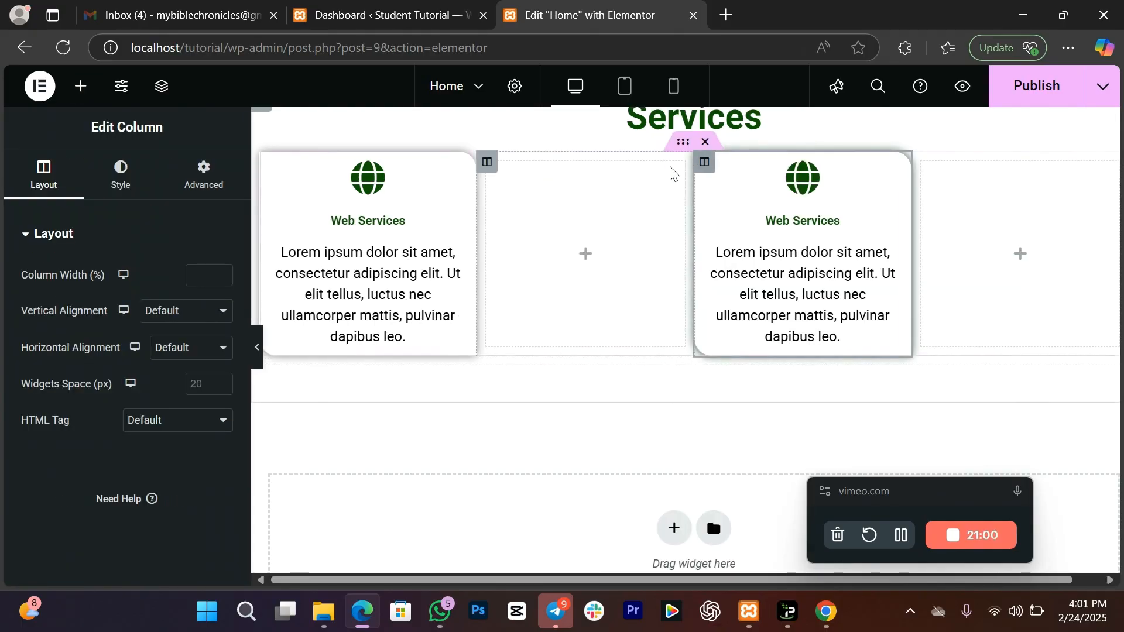
# Step: Paste a third Web Services card into the last column and delete the leftover empty columns
pyautogui.rightClick(487, 168)
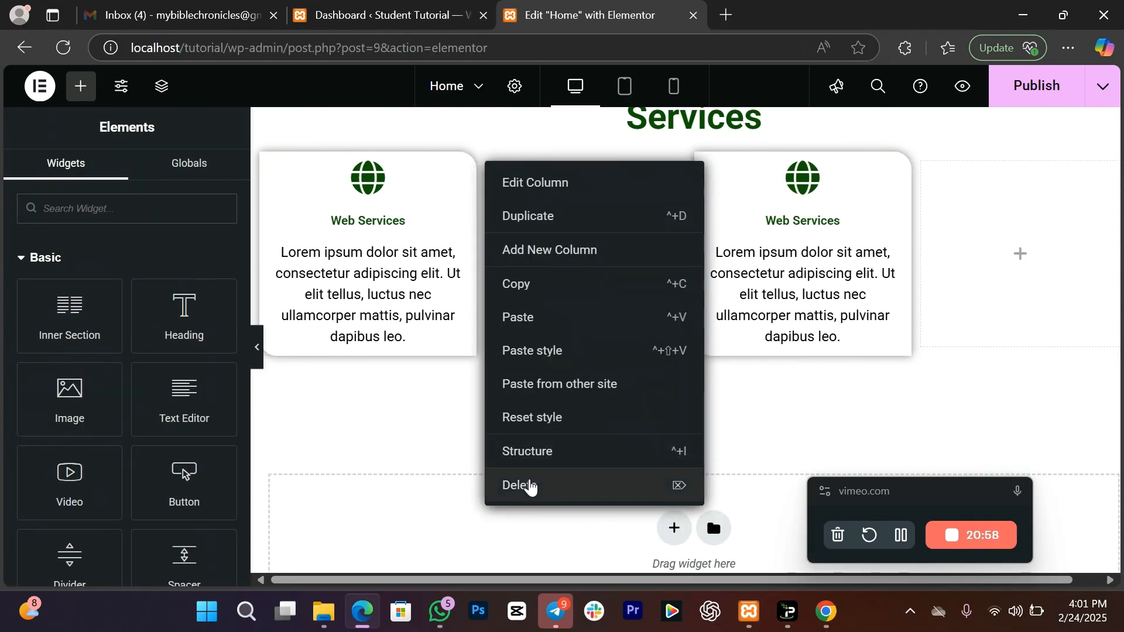
pyautogui.click(531, 485)
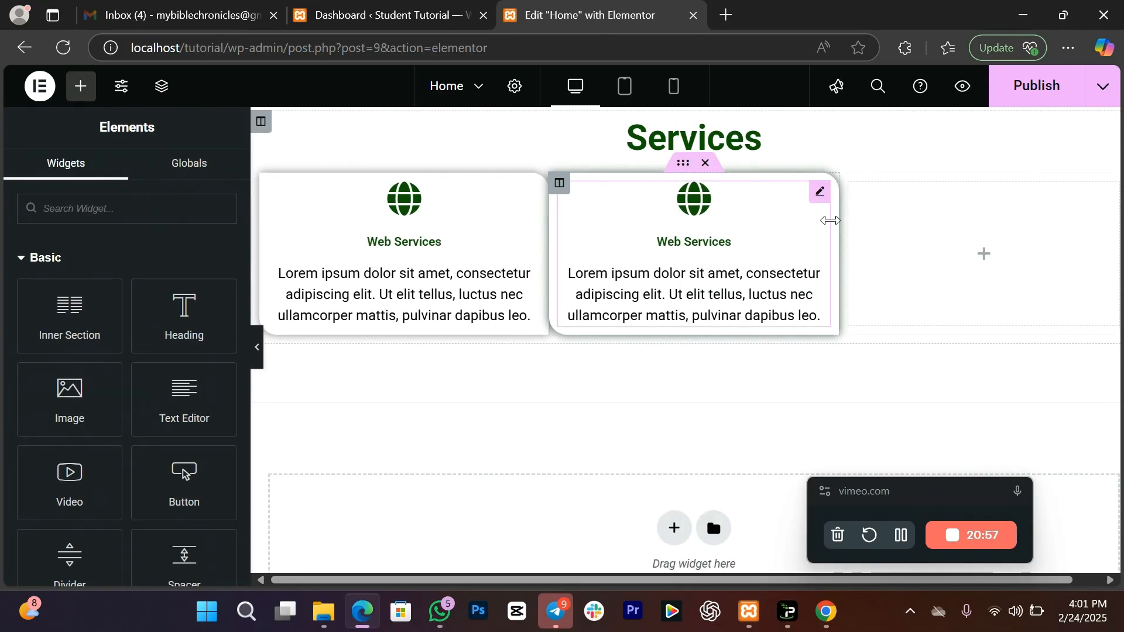
pyautogui.rightClick(869, 206)
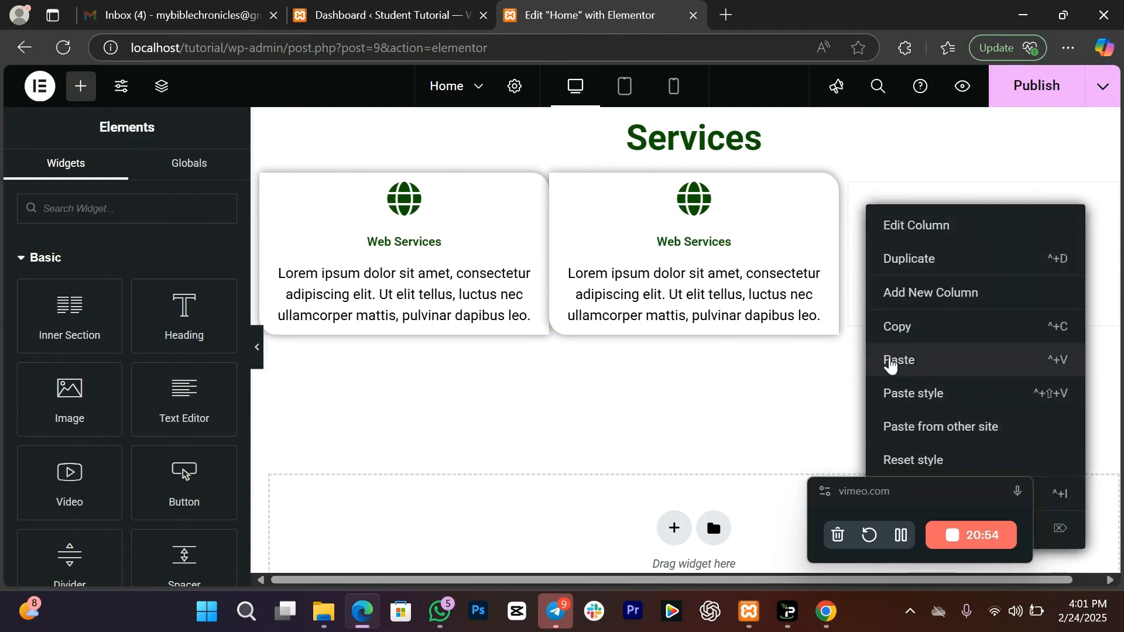
pyautogui.click(900, 359)
pyautogui.rightClick(708, 169)
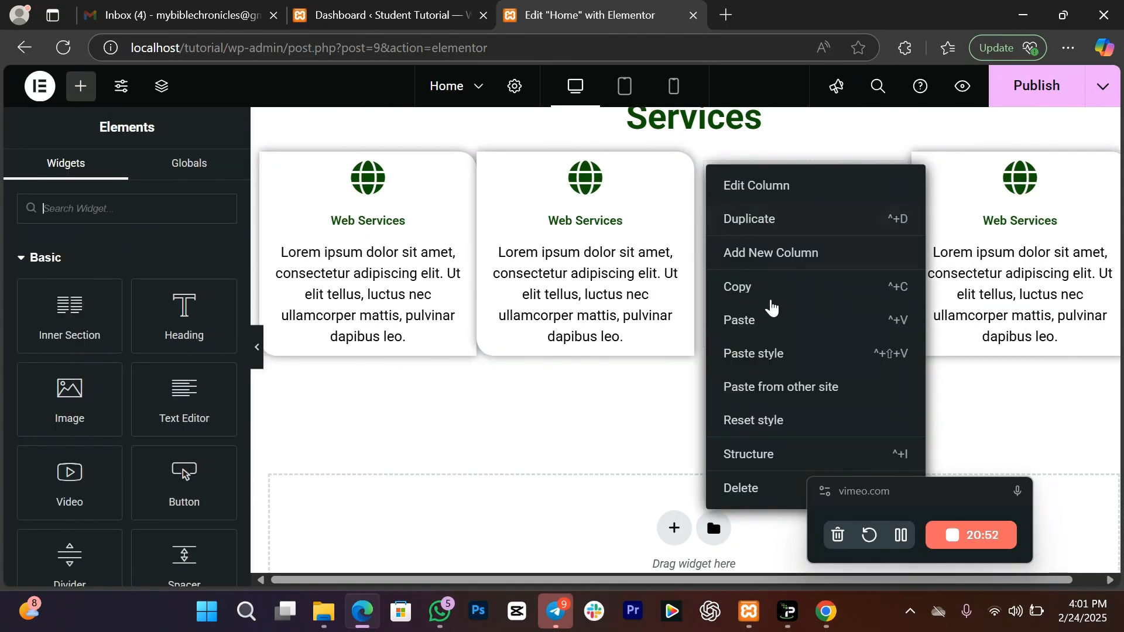
pyautogui.click(732, 489)
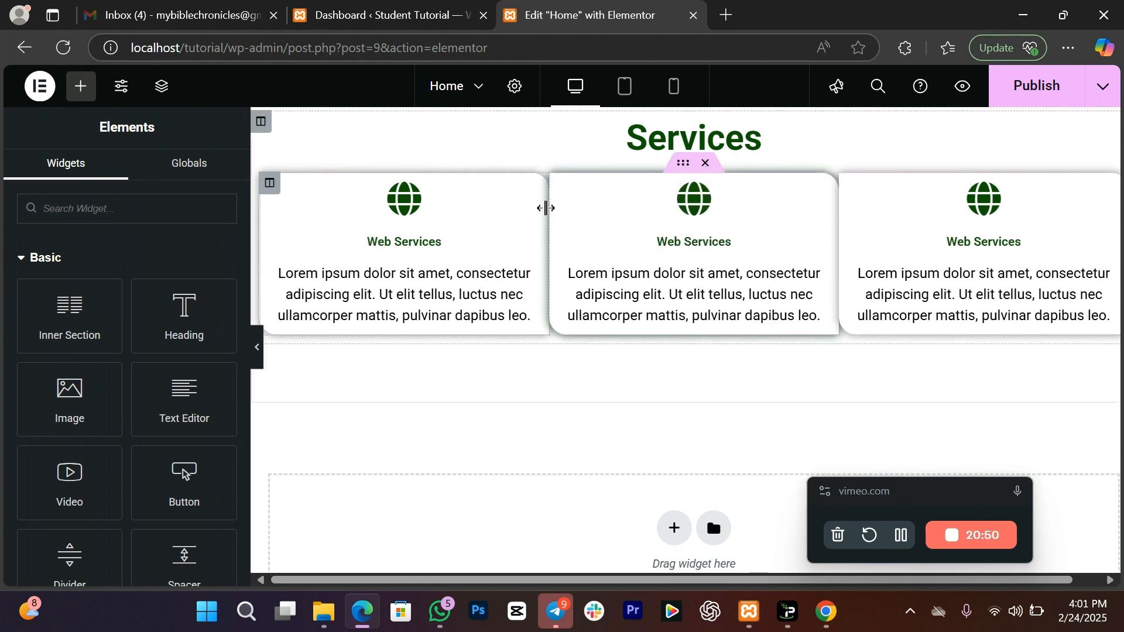
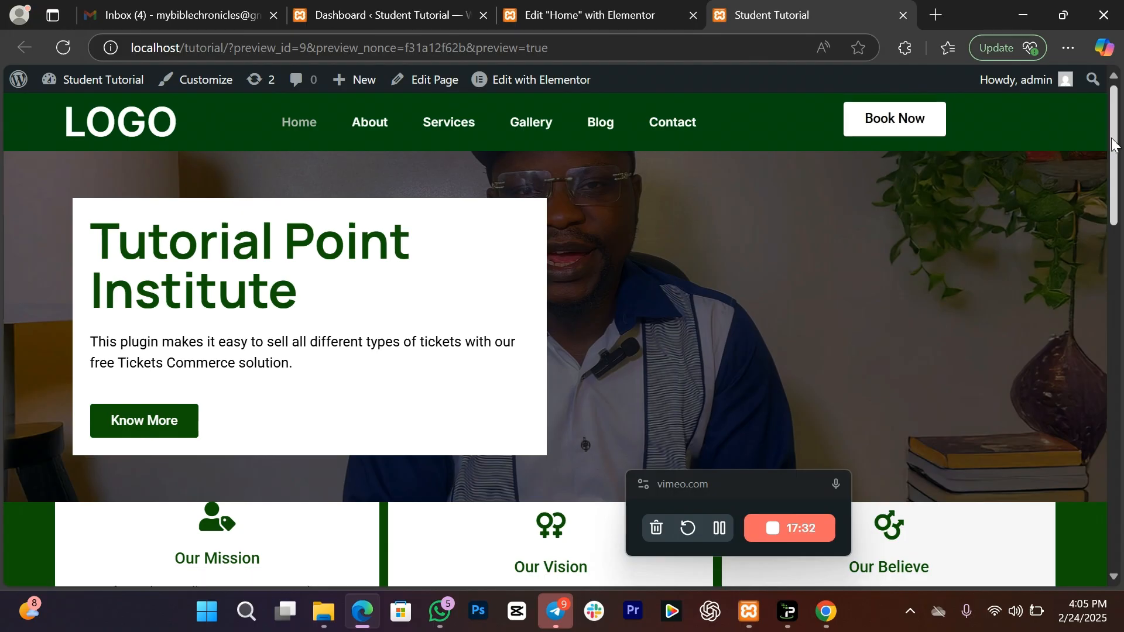
pyautogui.scroll(-7, 1083, 187)
pyautogui.scroll(-5, 1097, 305)
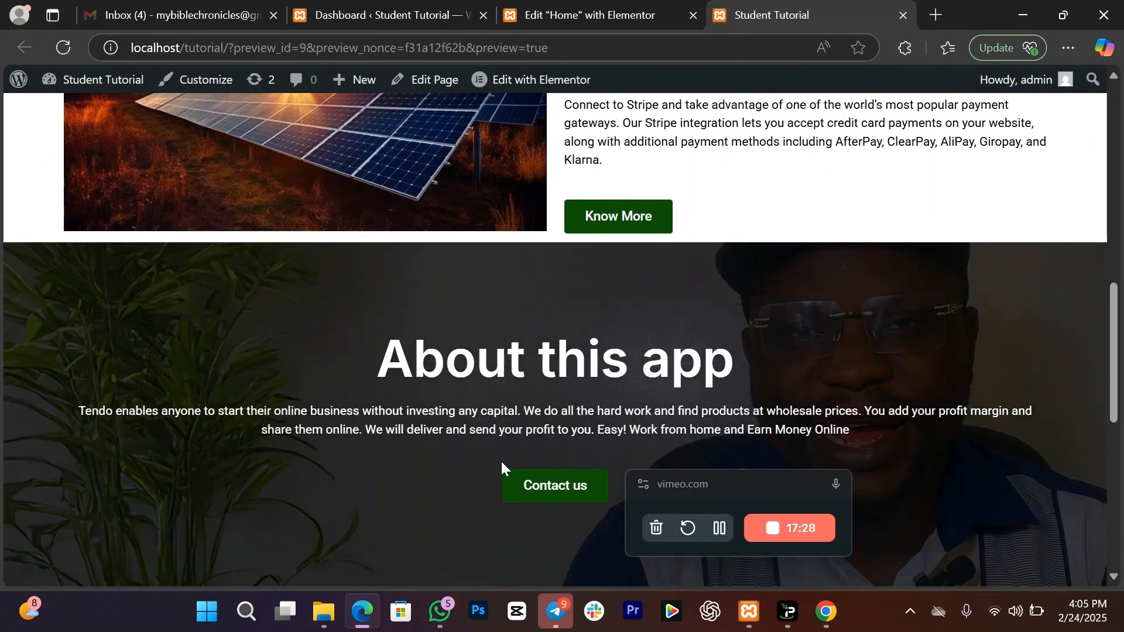
pyautogui.scroll(-1, 1114, 316)
pyautogui.scroll(3, 1119, 331)
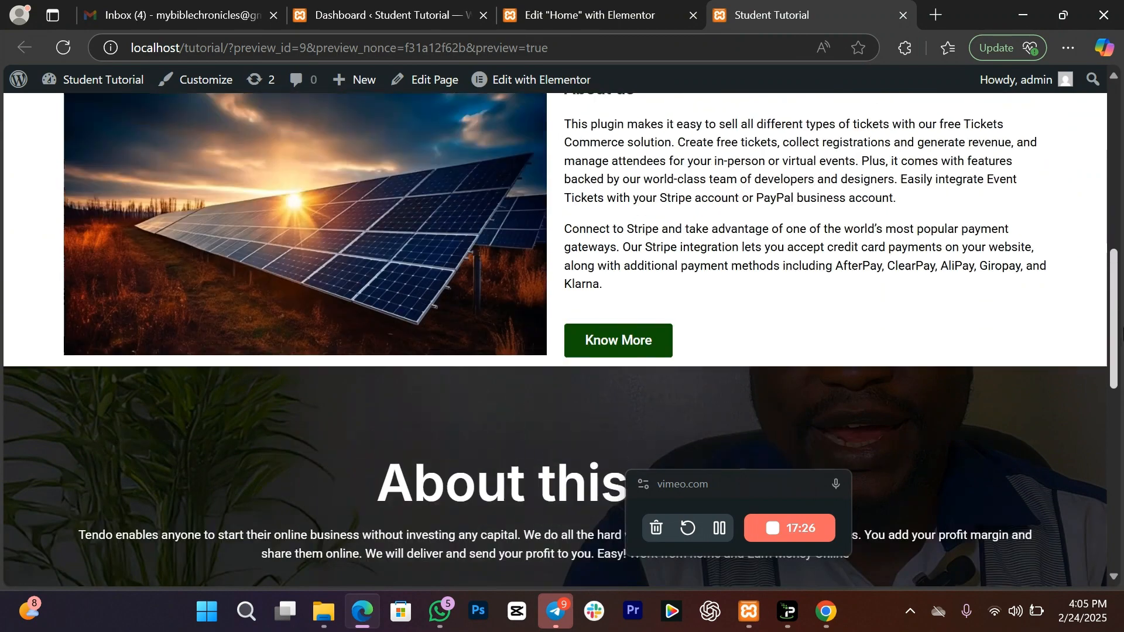
pyautogui.scroll(-3, 1113, 336)
pyautogui.scroll(-4, 1110, 328)
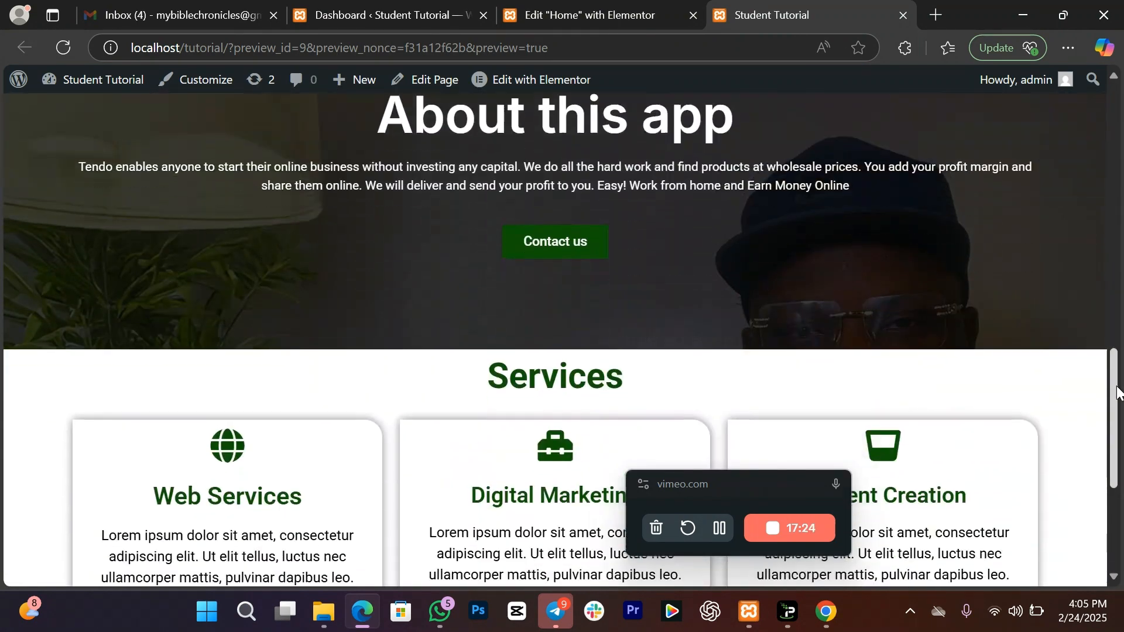
pyautogui.scroll(-5, 1118, 393)
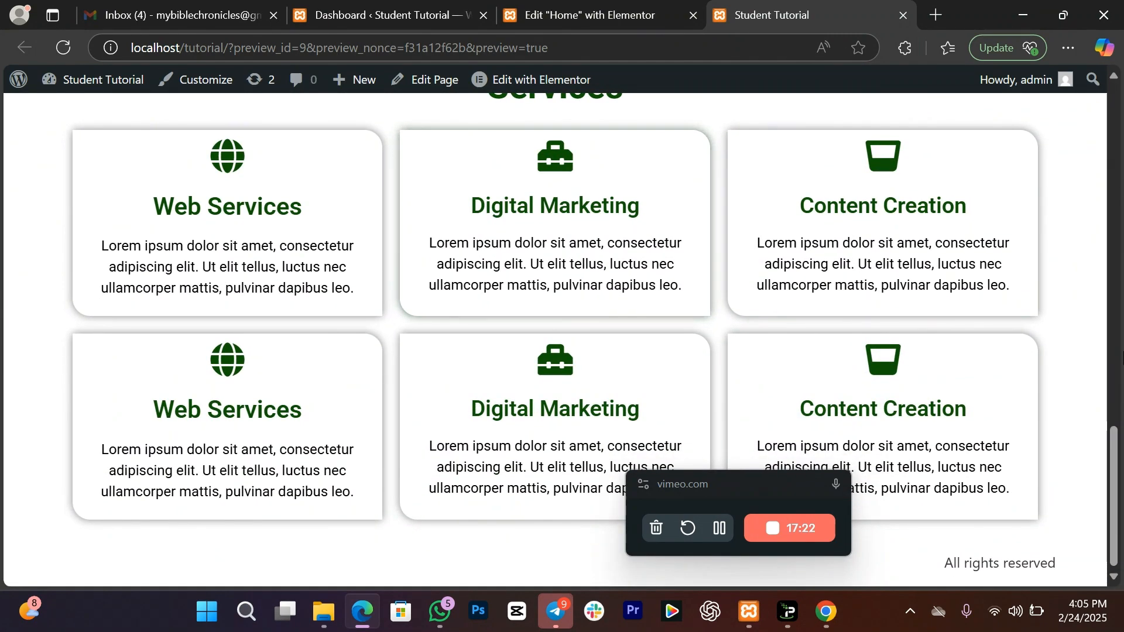
pyautogui.scroll(10, 1112, 410)
pyautogui.scroll(-7, 1111, 412)
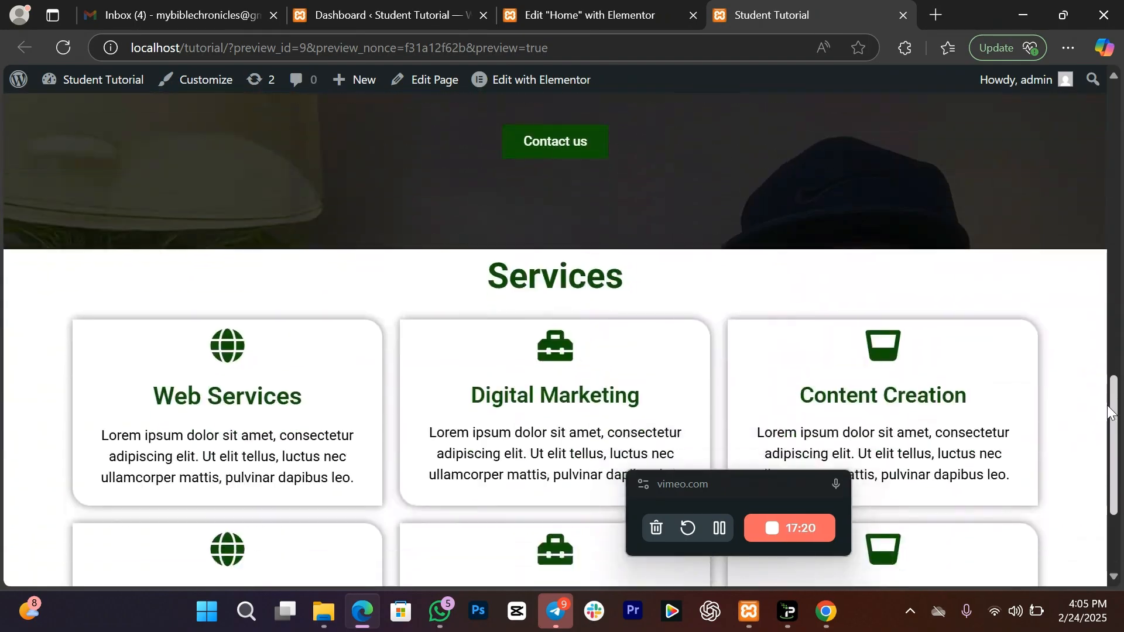
pyautogui.scroll(-3, 1109, 412)
pyautogui.moveTo(1104, 458); pyautogui.dragTo(1092, 28)
# Step: Back on the Home page, insert a single-column section below the Services cards
pyautogui.click(543, 6)
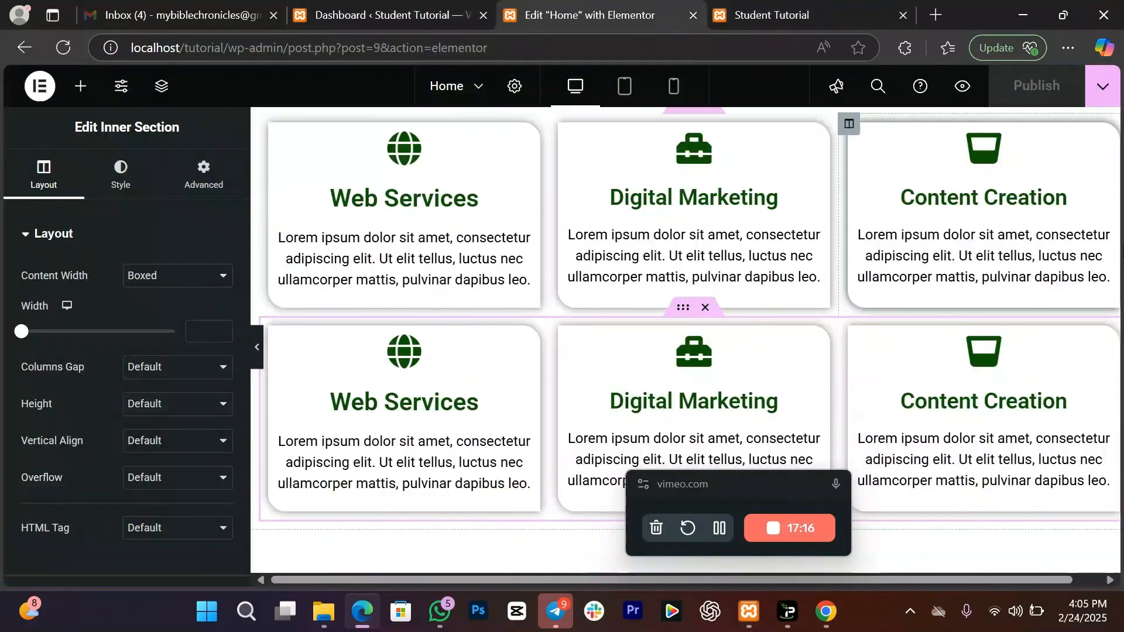
pyautogui.moveTo(854, 584); pyautogui.dragTo(939, 584)
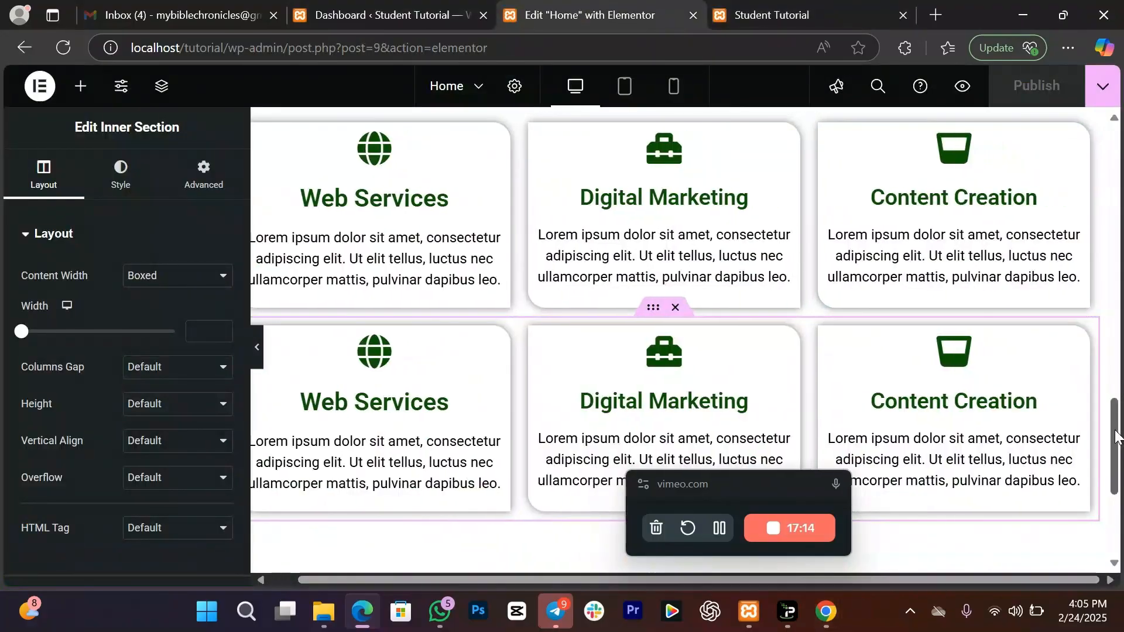
pyautogui.moveTo(1115, 432); pyautogui.dragTo(1114, 507)
pyautogui.click(642, 377)
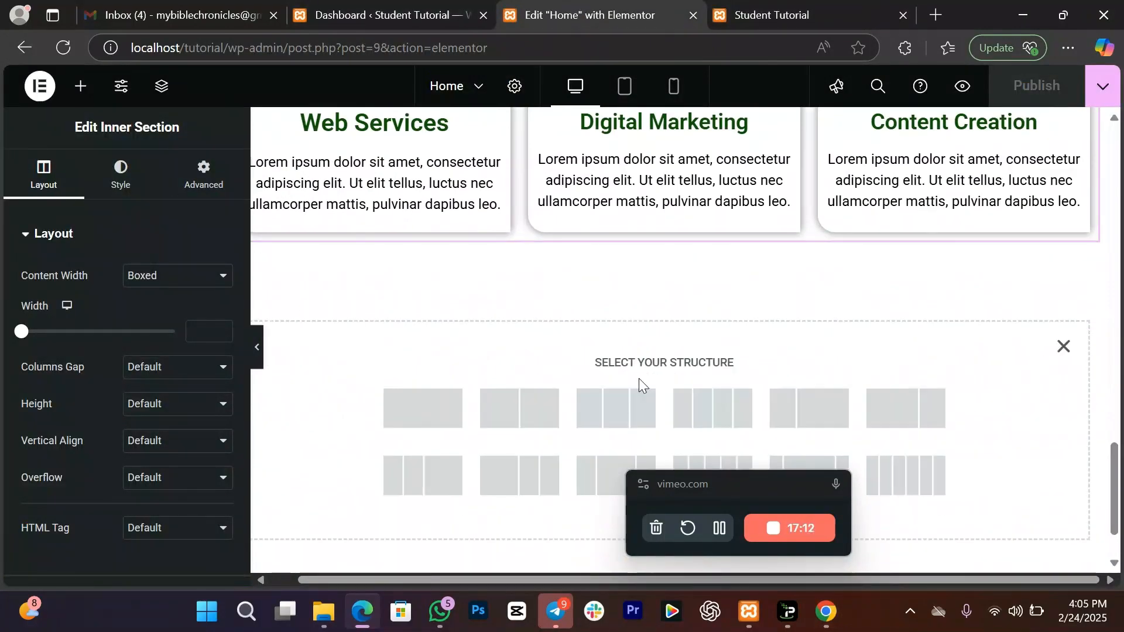
pyautogui.click(419, 403)
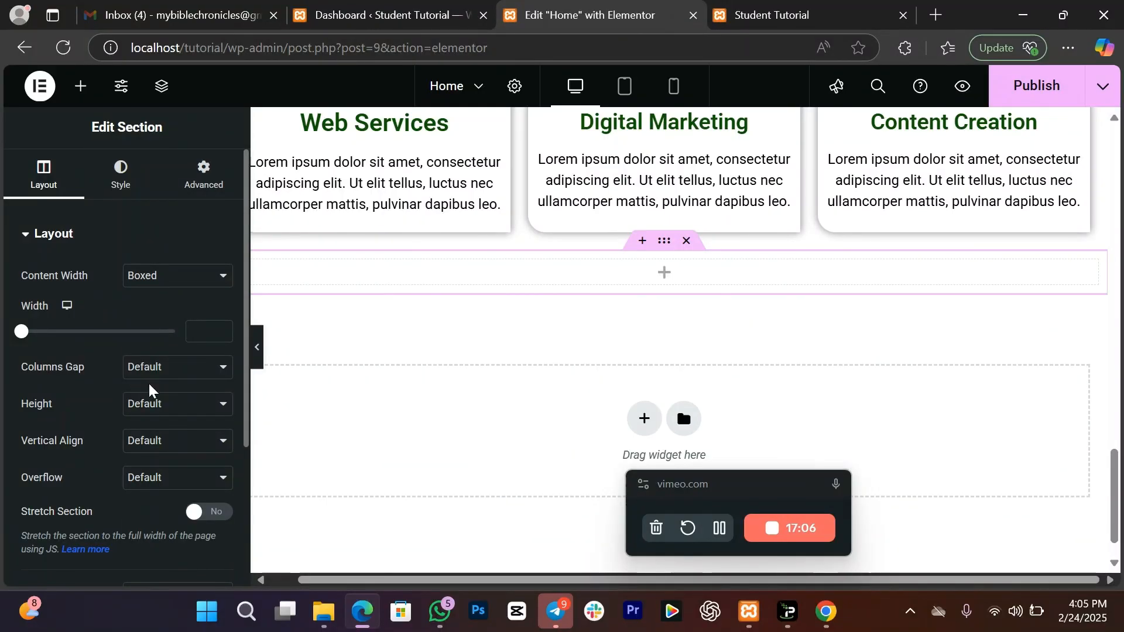
# Step: Give the new section a 400 px minimum height and a classic global green background
pyautogui.click(154, 406)
pyautogui.click(160, 472)
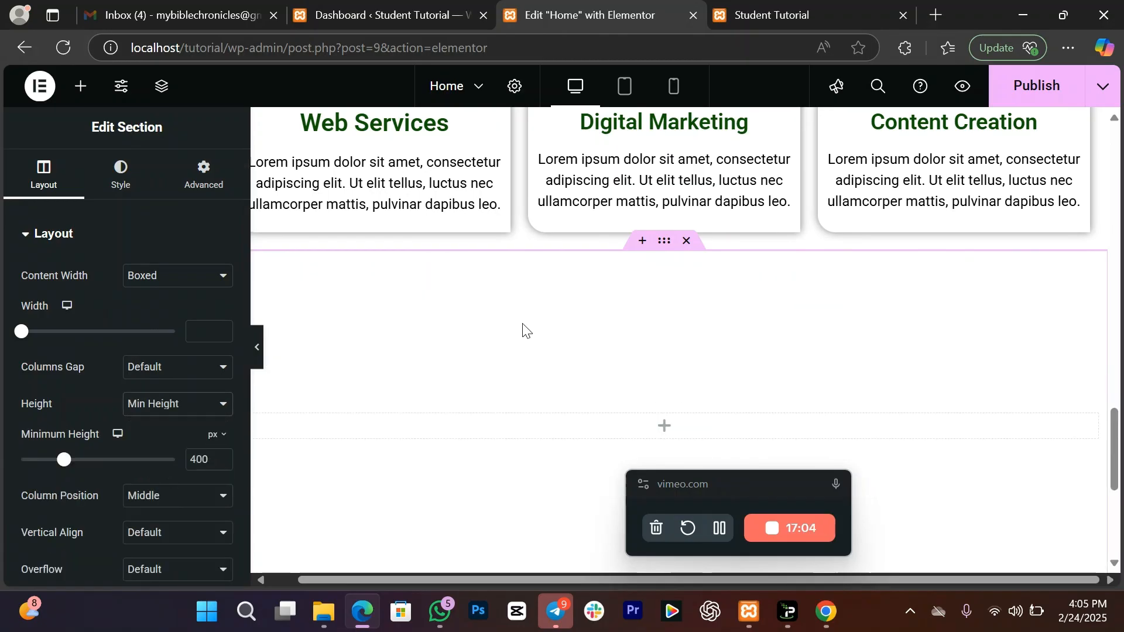
pyautogui.click(131, 188)
pyautogui.click(150, 313)
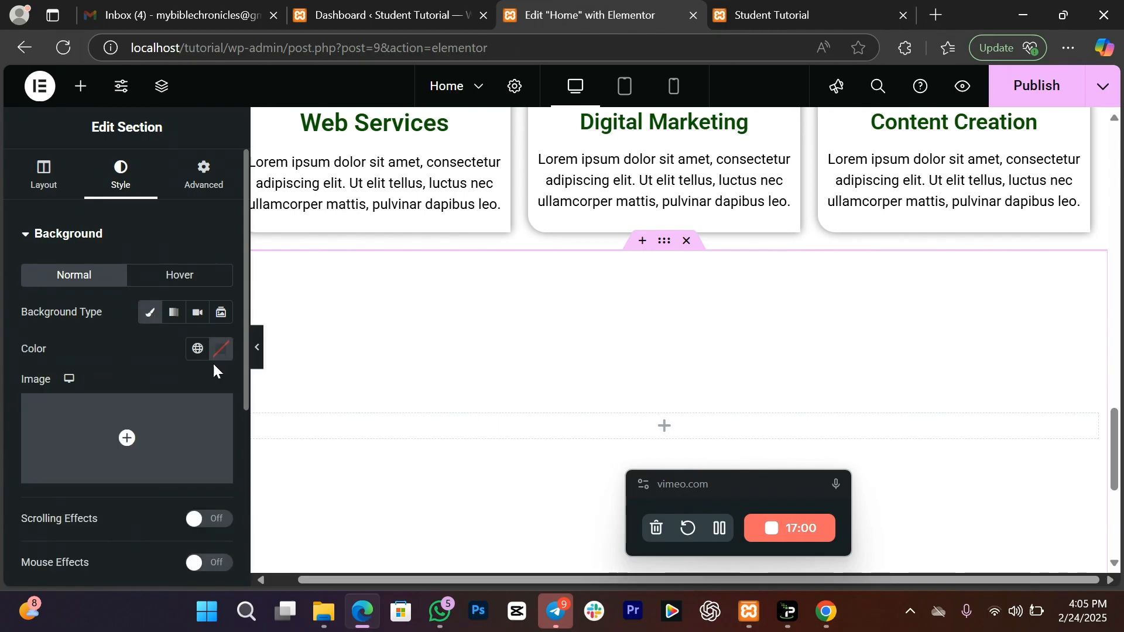
pyautogui.click(199, 350)
pyautogui.click(121, 315)
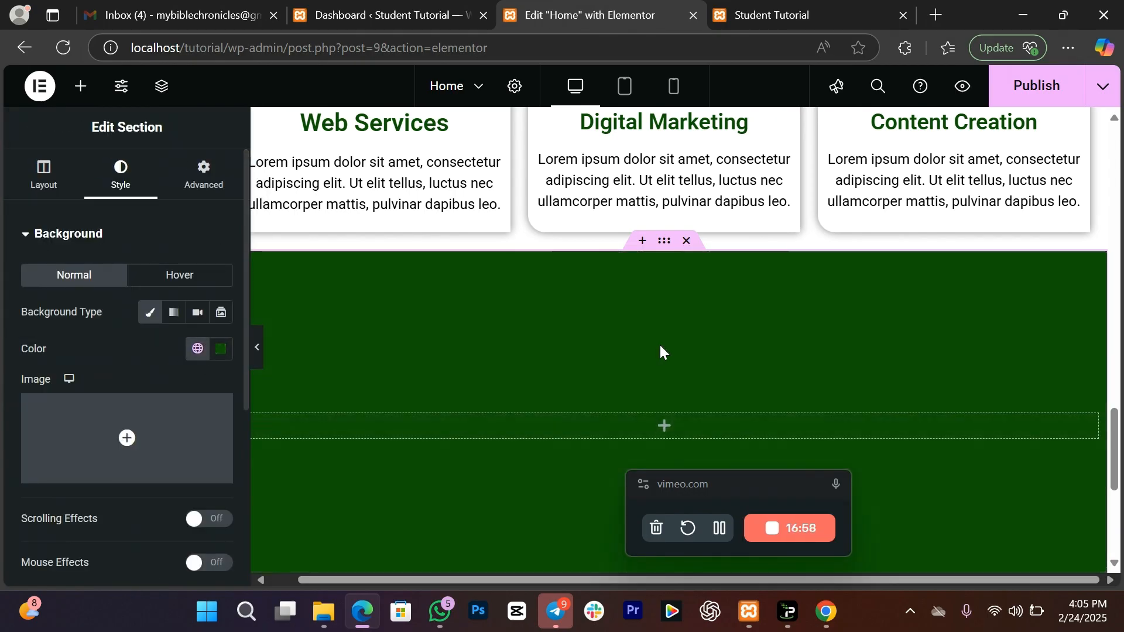
pyautogui.moveTo(1119, 426)
pyautogui.mouseDown()
pyautogui.moveTo(1115, 398)
pyautogui.moveTo(1110, 428)
pyautogui.mouseUp()
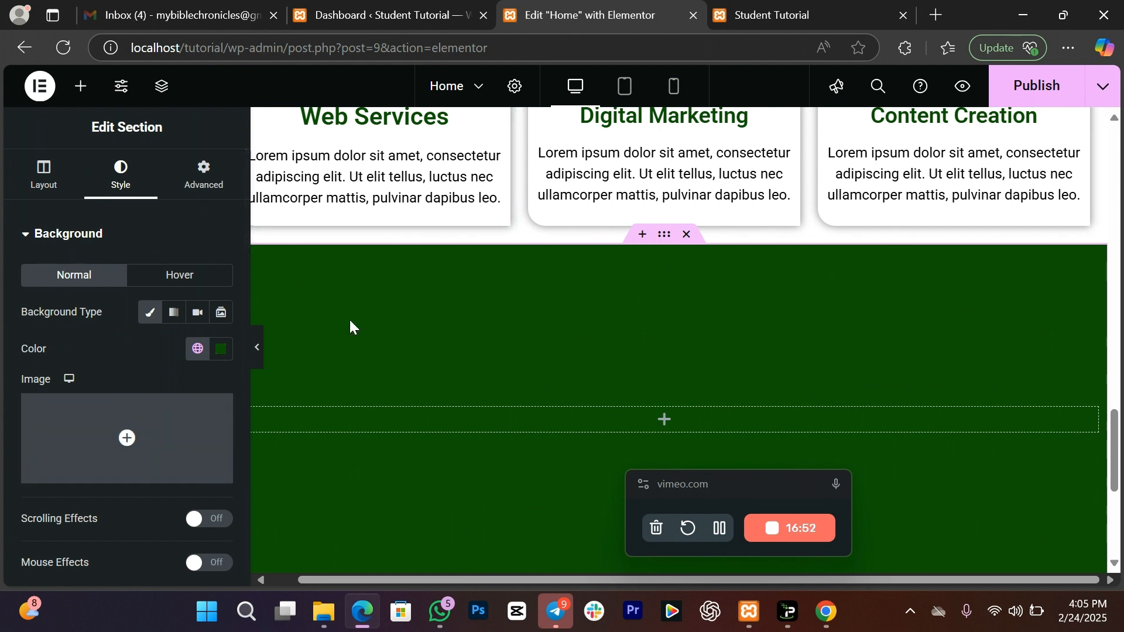
# Step: Add a two-column inner section and insert the presenter photo from the Media Library on the left
pyautogui.click(80, 86)
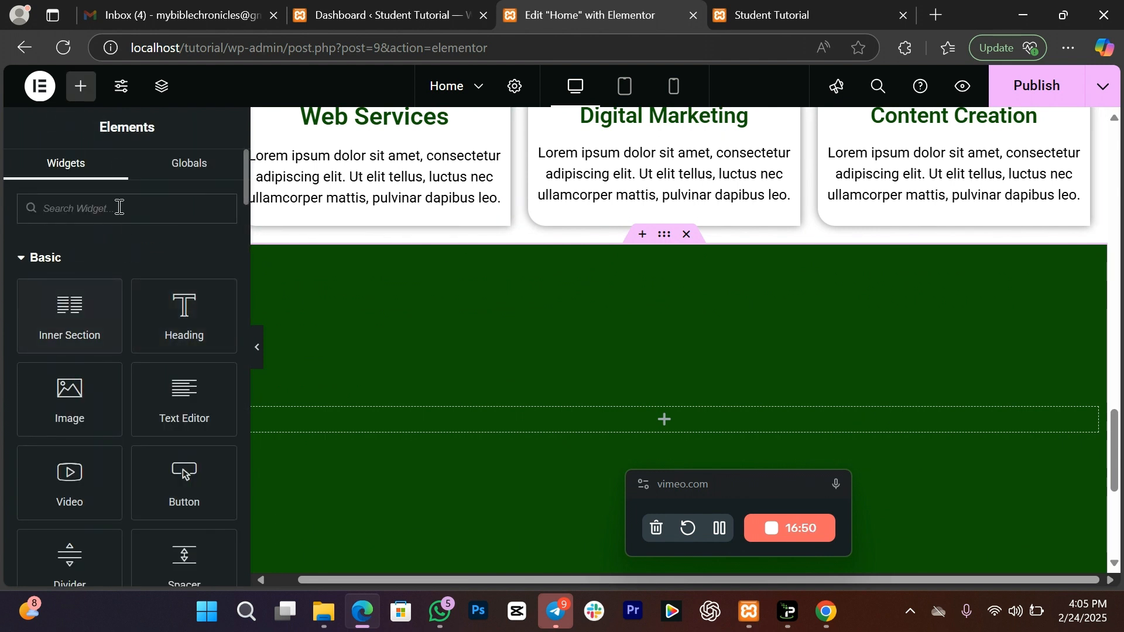
pyautogui.moveTo(81, 319); pyautogui.dragTo(589, 413)
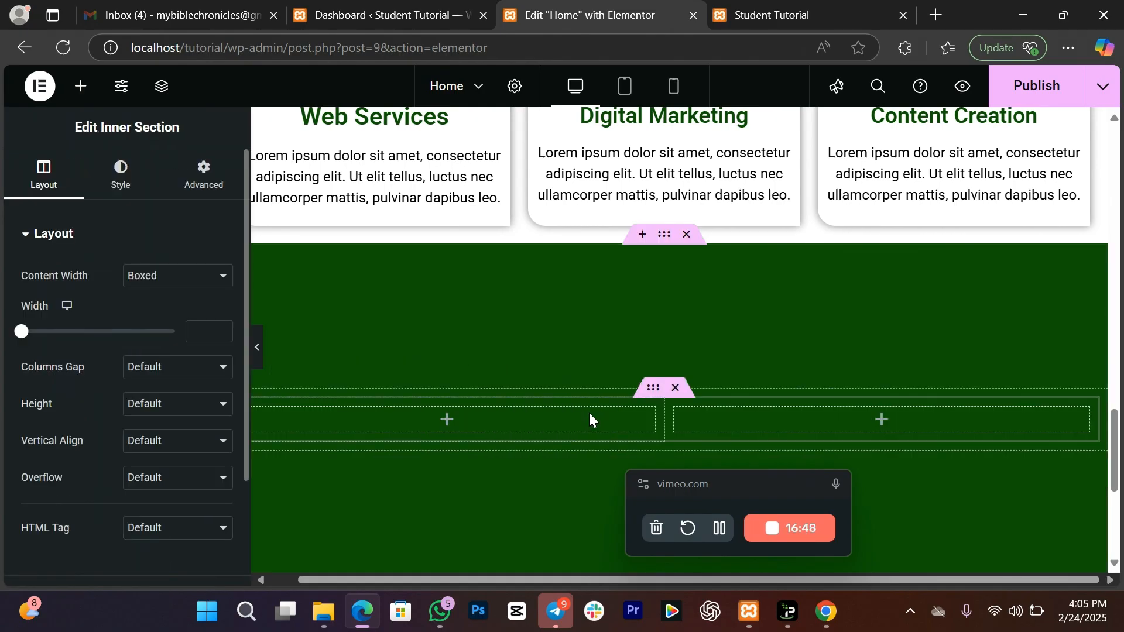
pyautogui.click(80, 86)
pyautogui.moveTo(82, 414); pyautogui.dragTo(382, 414)
pyautogui.click(112, 361)
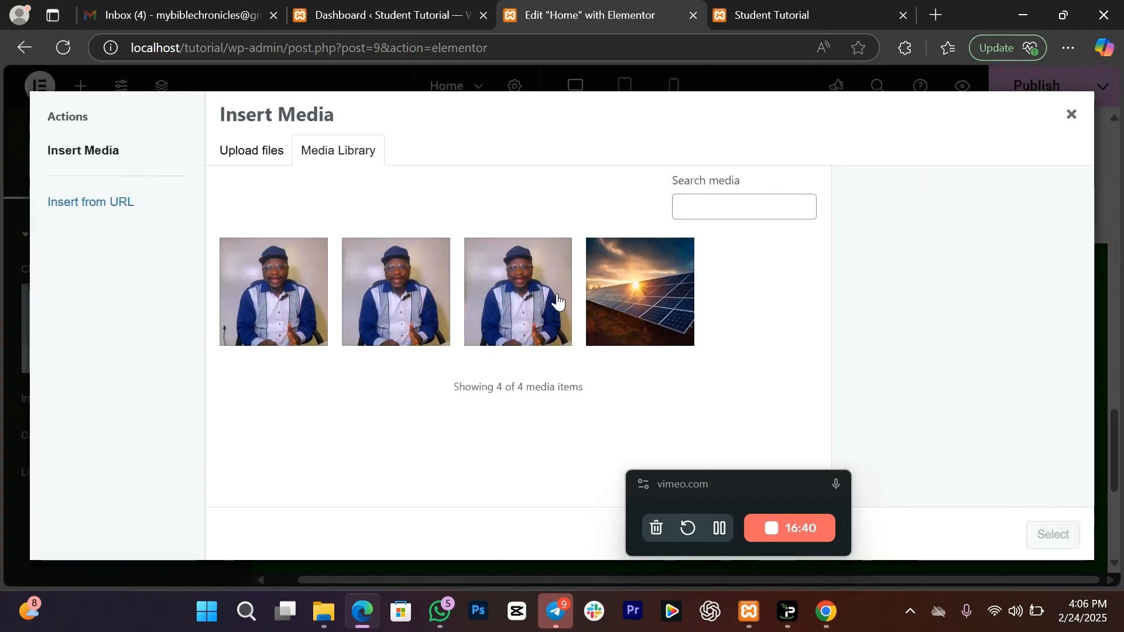
pyautogui.click(286, 296)
pyautogui.click(1053, 535)
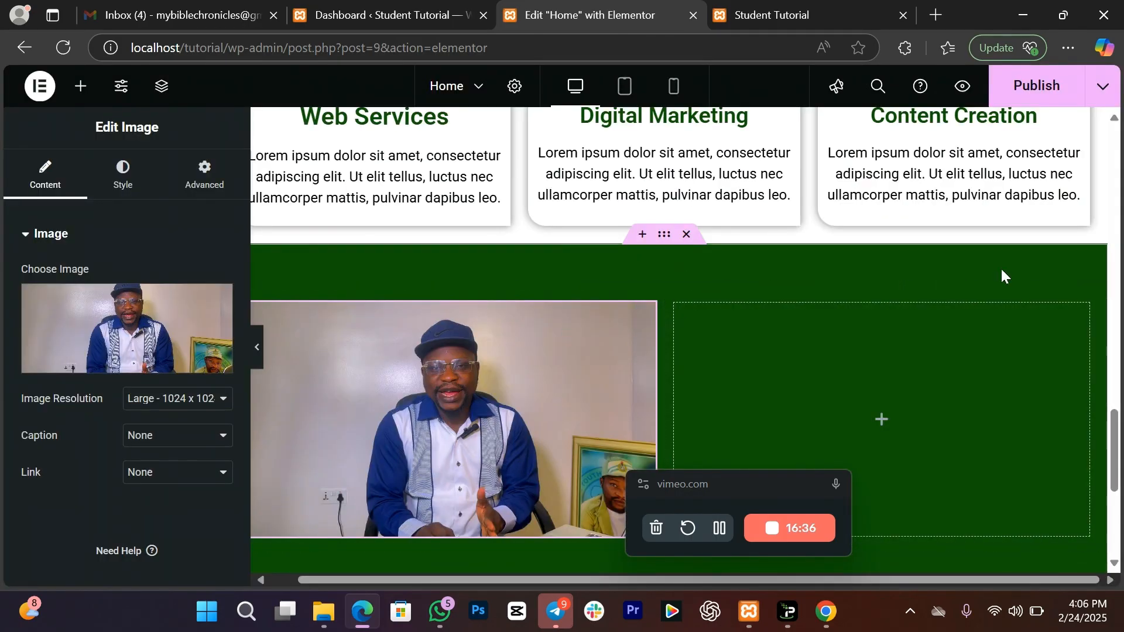
pyautogui.moveTo(1116, 447); pyautogui.dragTo(1116, 449)
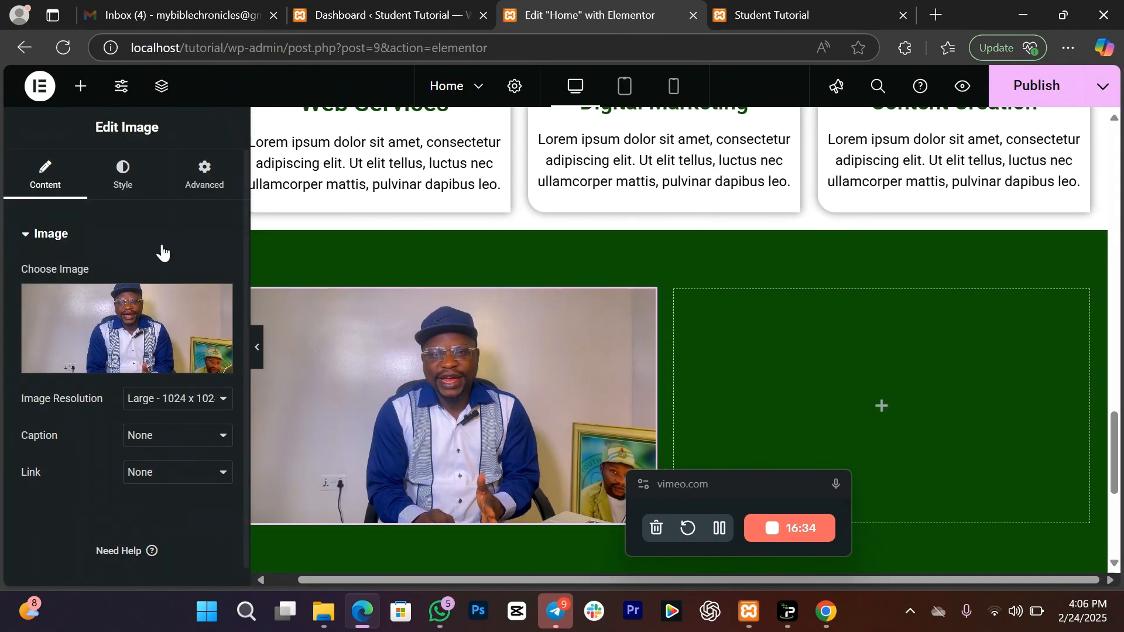
# Step: Add a heading in the right column reading 'Reach out'
pyautogui.click(83, 91)
pyautogui.moveTo(159, 344); pyautogui.dragTo(819, 420)
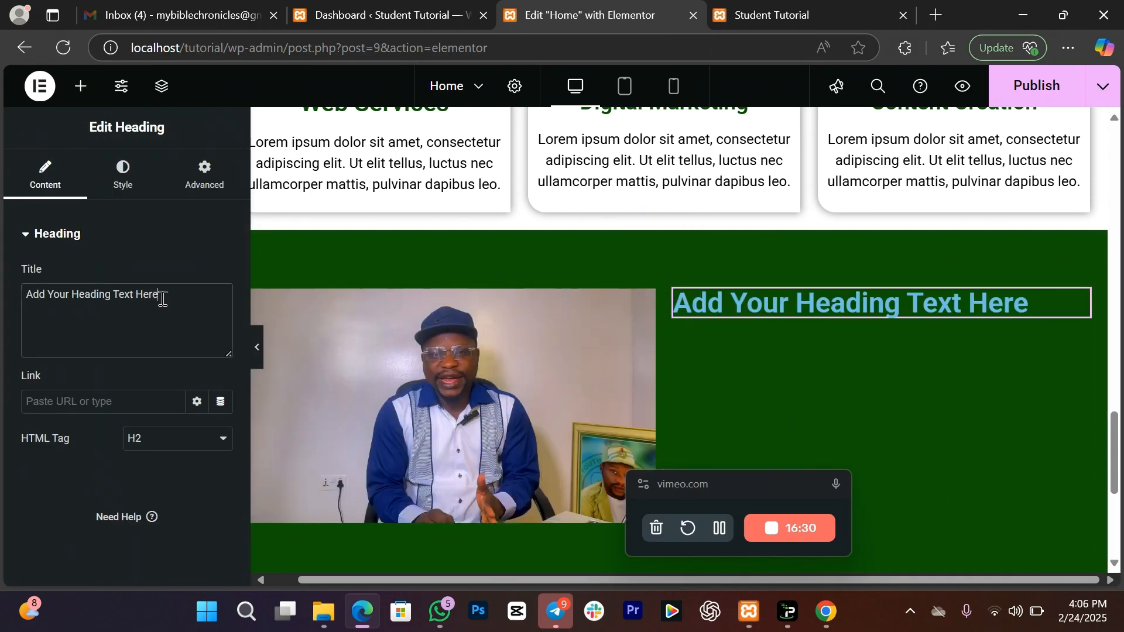
pyautogui.moveTo(157, 295); pyautogui.dragTo(3, 308)
pyautogui.write('Reachout')
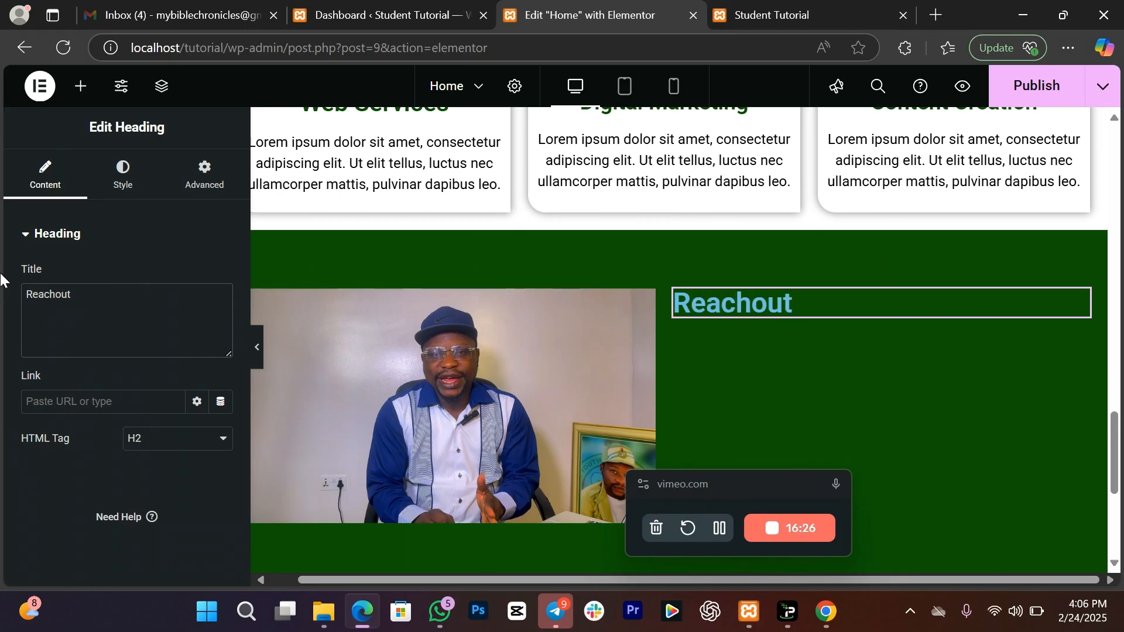
pyautogui.rightClick(54, 298)
pyautogui.click(65, 362)
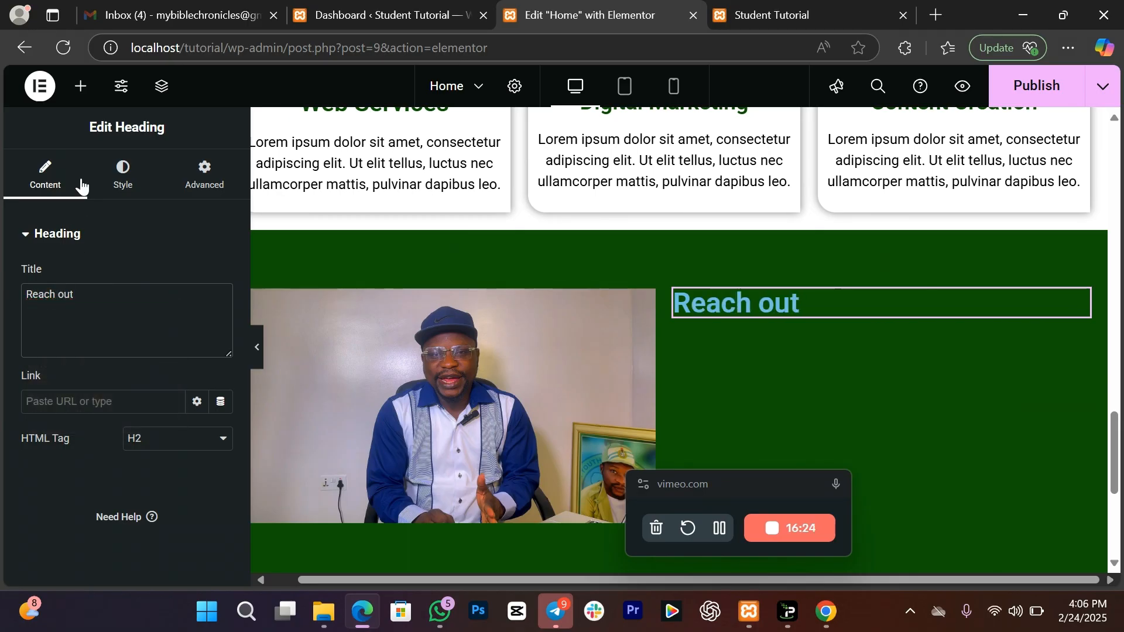
# Step: Centre the 'Reach out' heading, make it white and set its size to 50
pyautogui.click(134, 191)
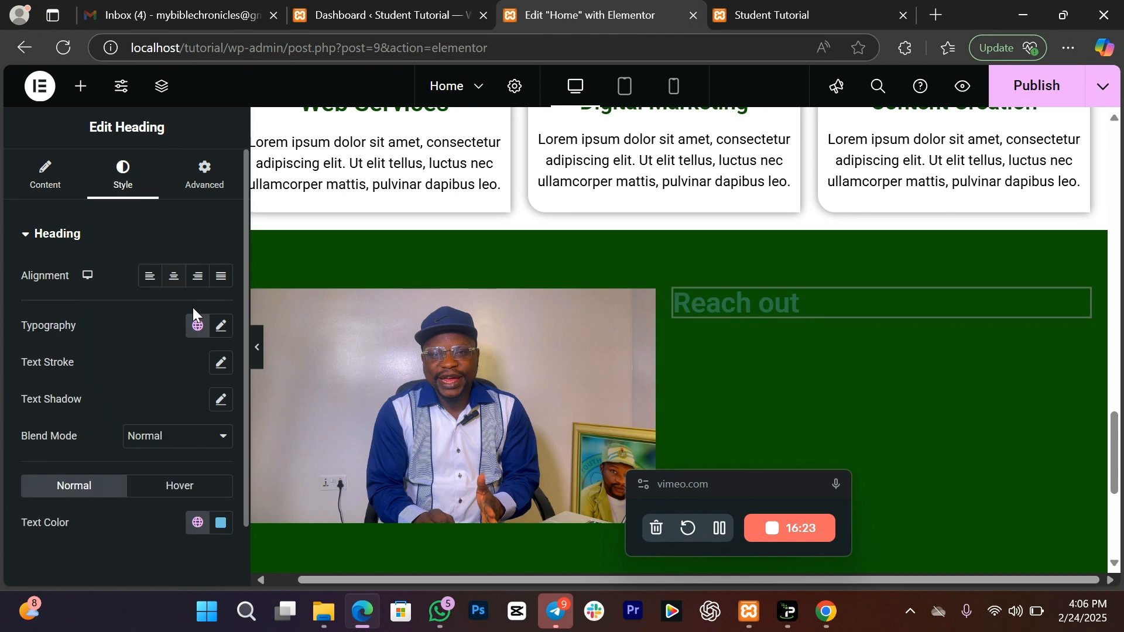
pyautogui.click(175, 277)
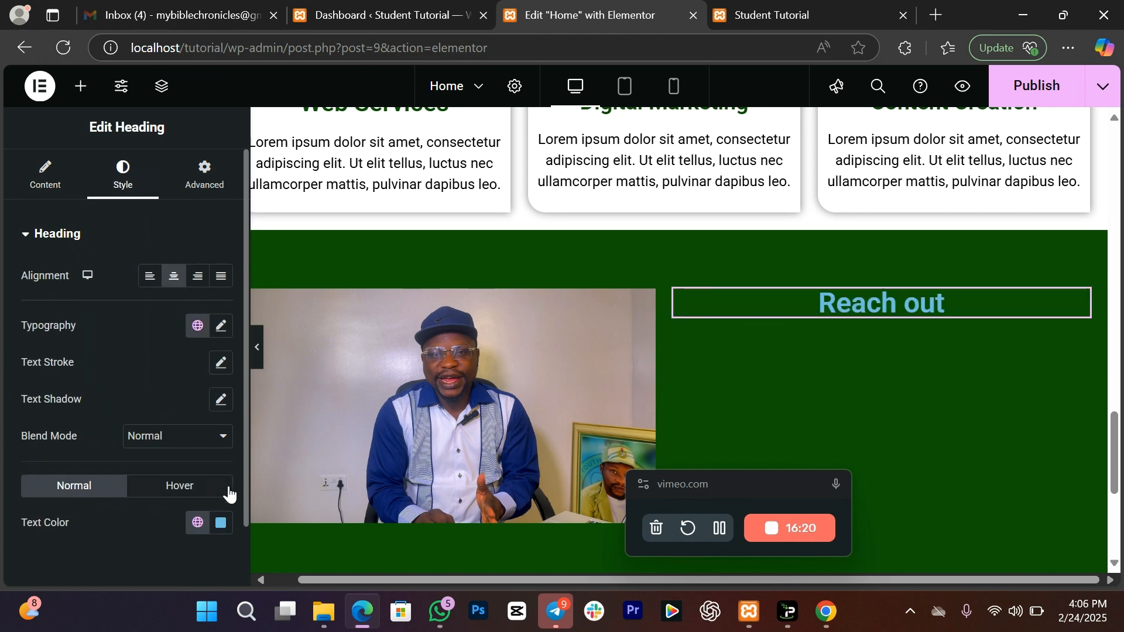
pyautogui.click(221, 523)
pyautogui.click(120, 299)
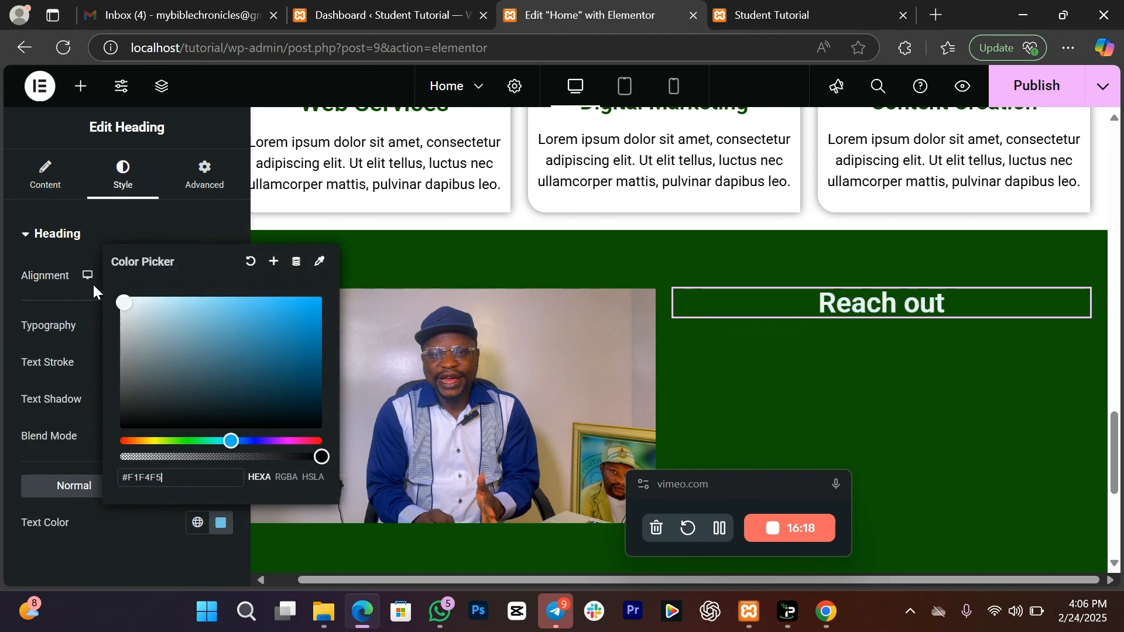
pyautogui.click(71, 339)
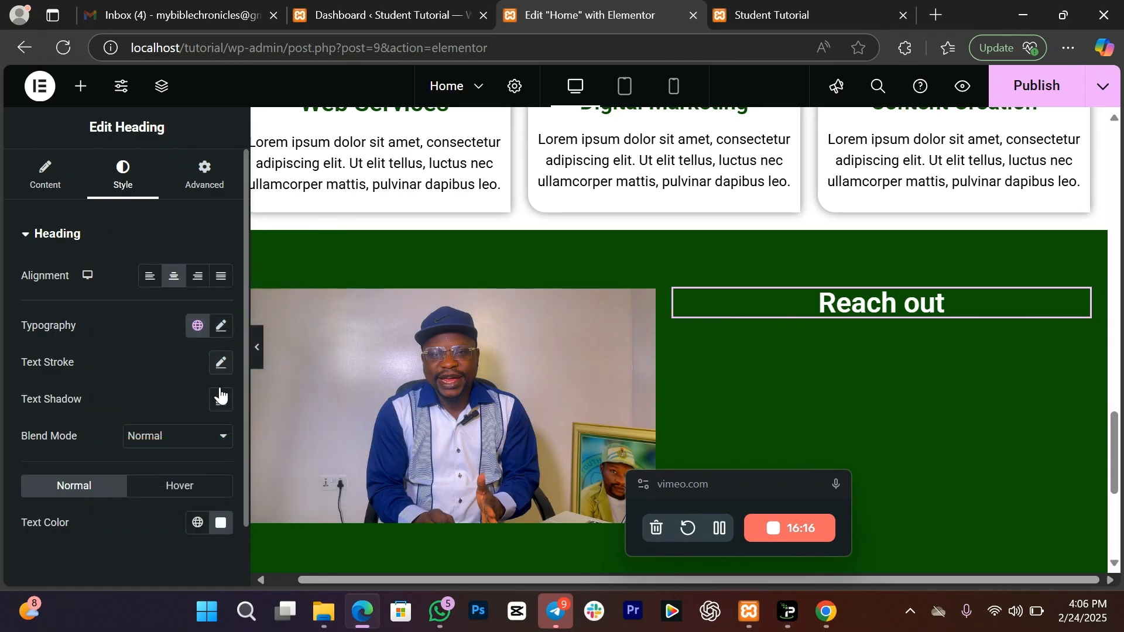
pyautogui.click(220, 327)
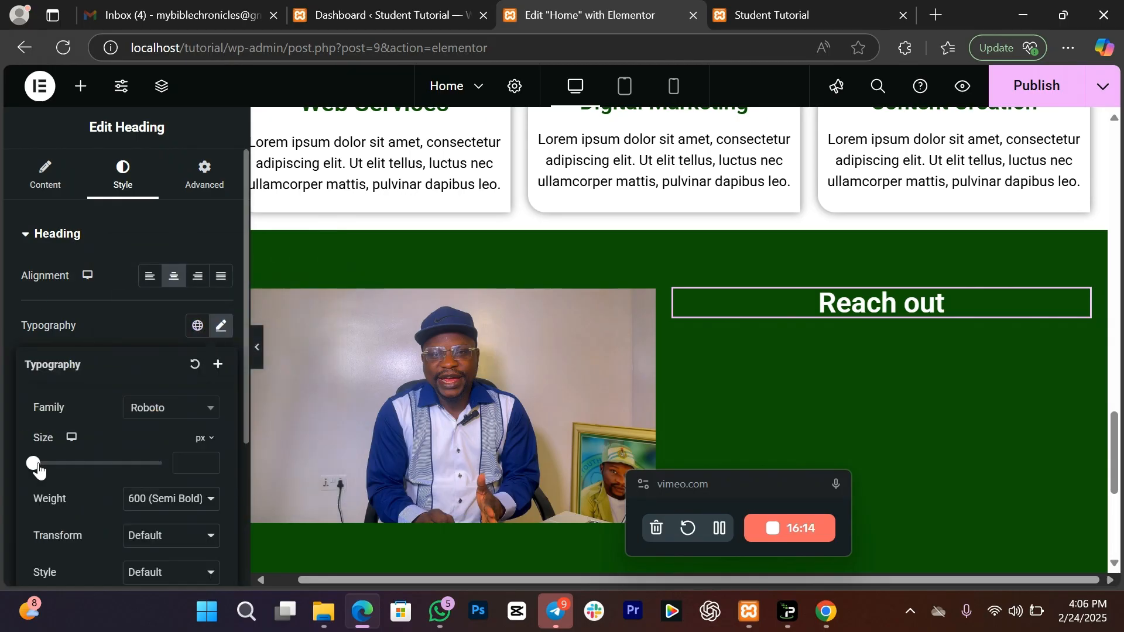
pyautogui.moveTo(38, 468); pyautogui.dragTo(65, 480)
# Step: Search for the Form widget and place a contact form under the 'Reach out' heading
pyautogui.click(81, 86)
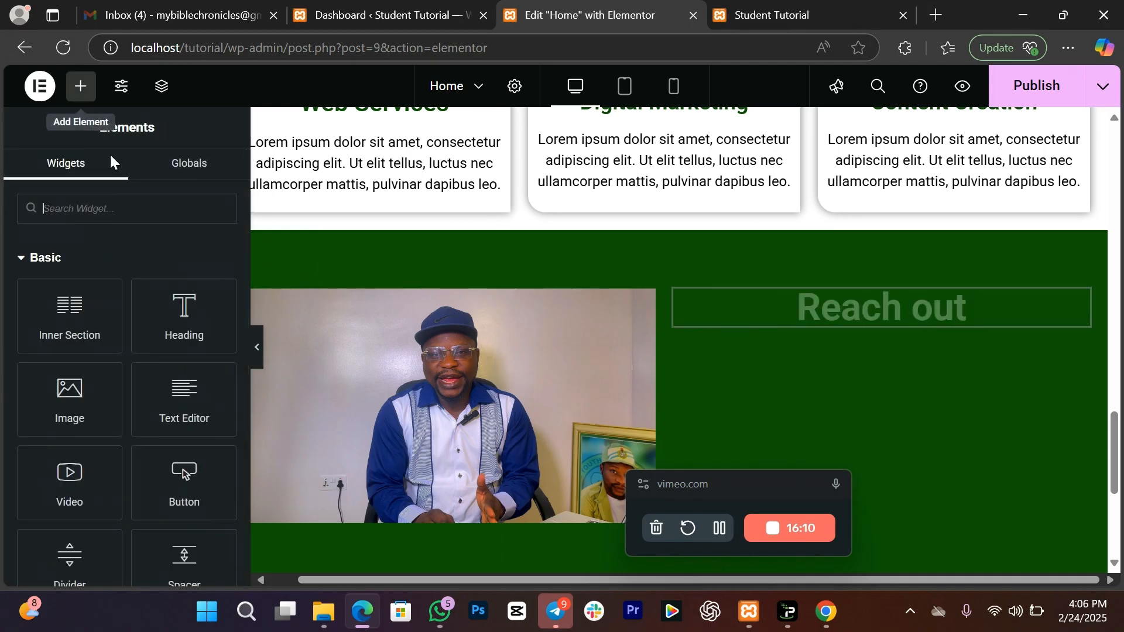
pyautogui.click(125, 198)
pyautogui.write('form')
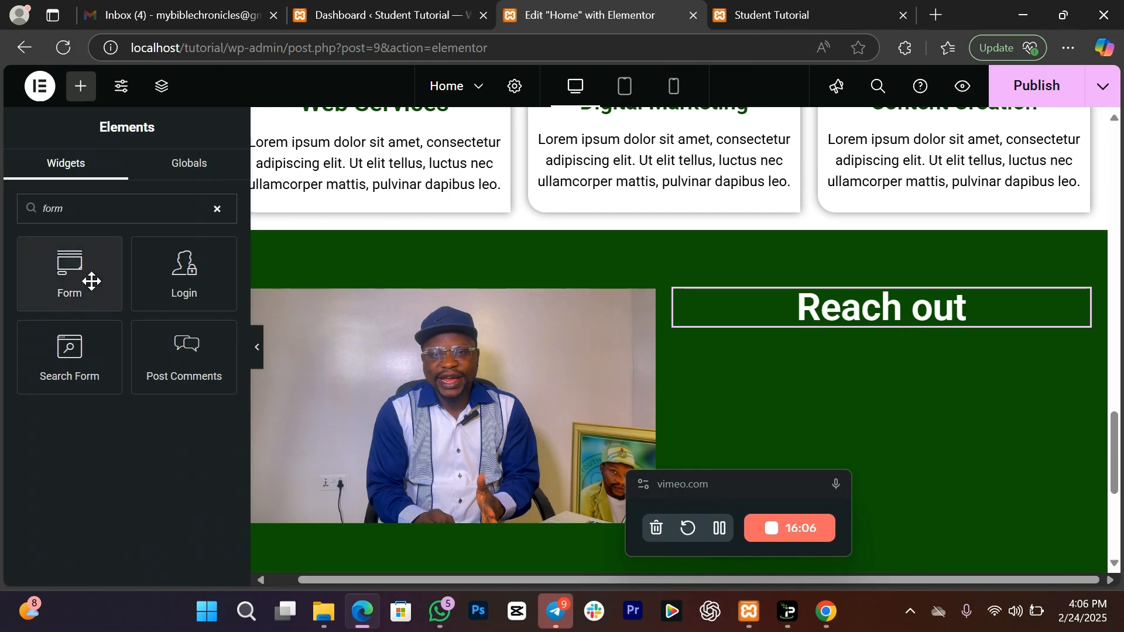
pyautogui.moveTo(75, 274); pyautogui.dragTo(835, 322)
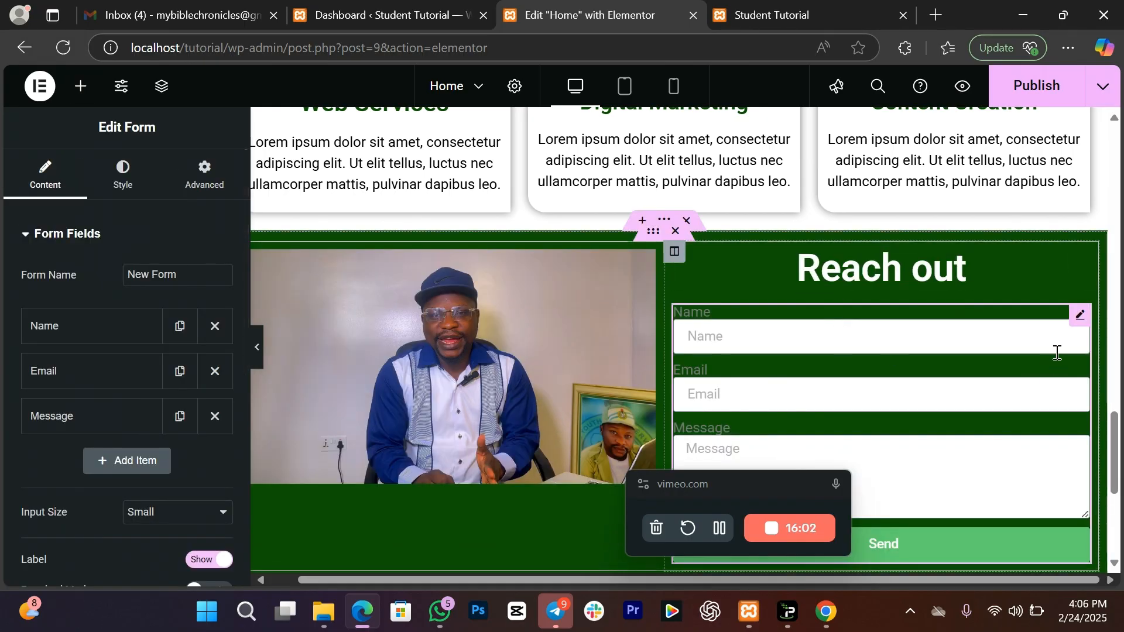
pyautogui.moveTo(1120, 448); pyautogui.dragTo(1119, 466)
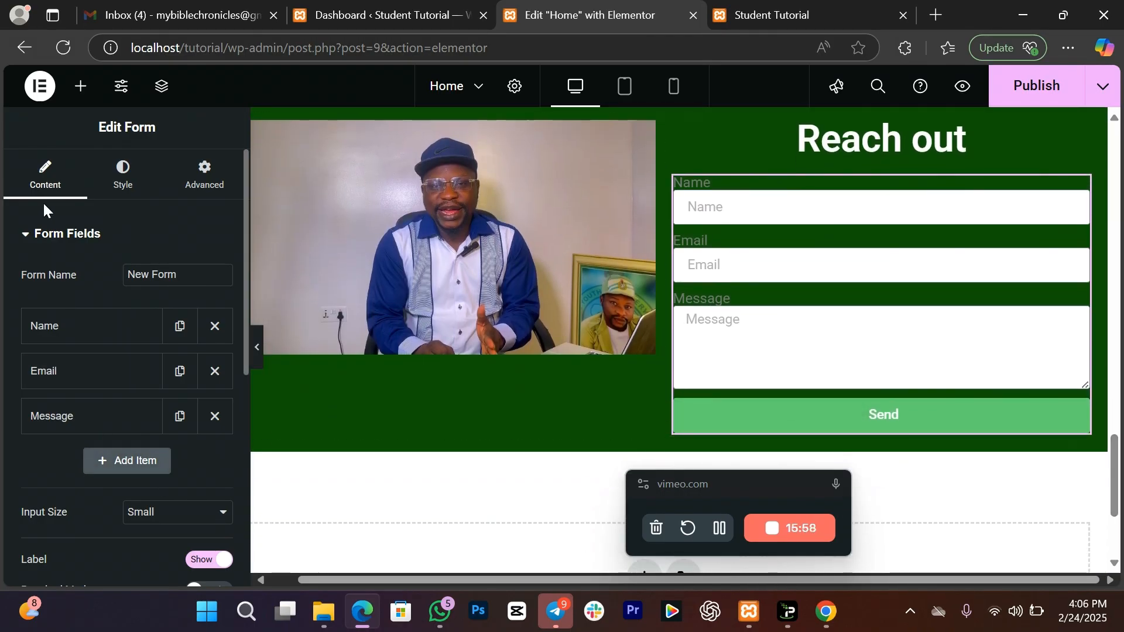
# Step: Set the form's submit button background colour to black, #000000
pyautogui.click(119, 178)
pyautogui.click(78, 235)
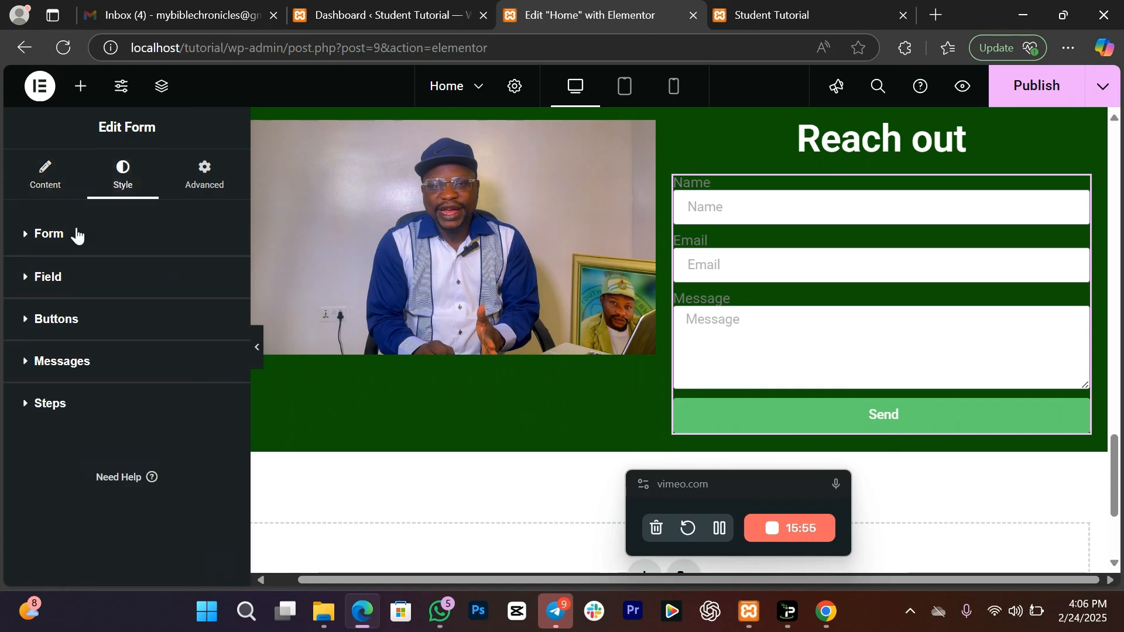
pyautogui.click(90, 329)
pyautogui.click(196, 499)
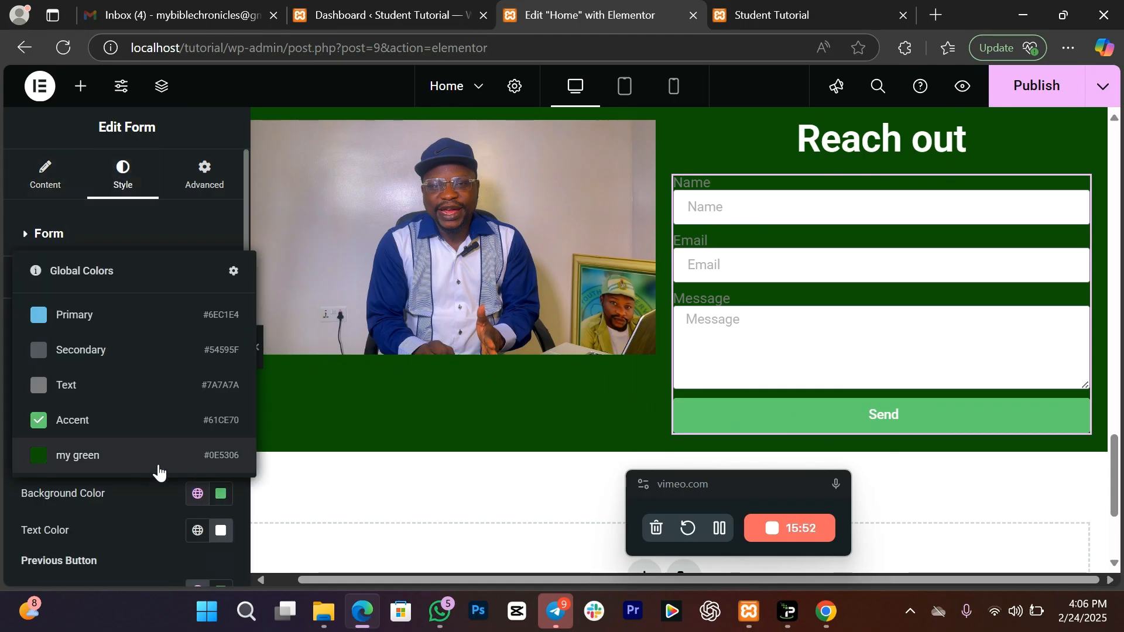
pyautogui.click(115, 456)
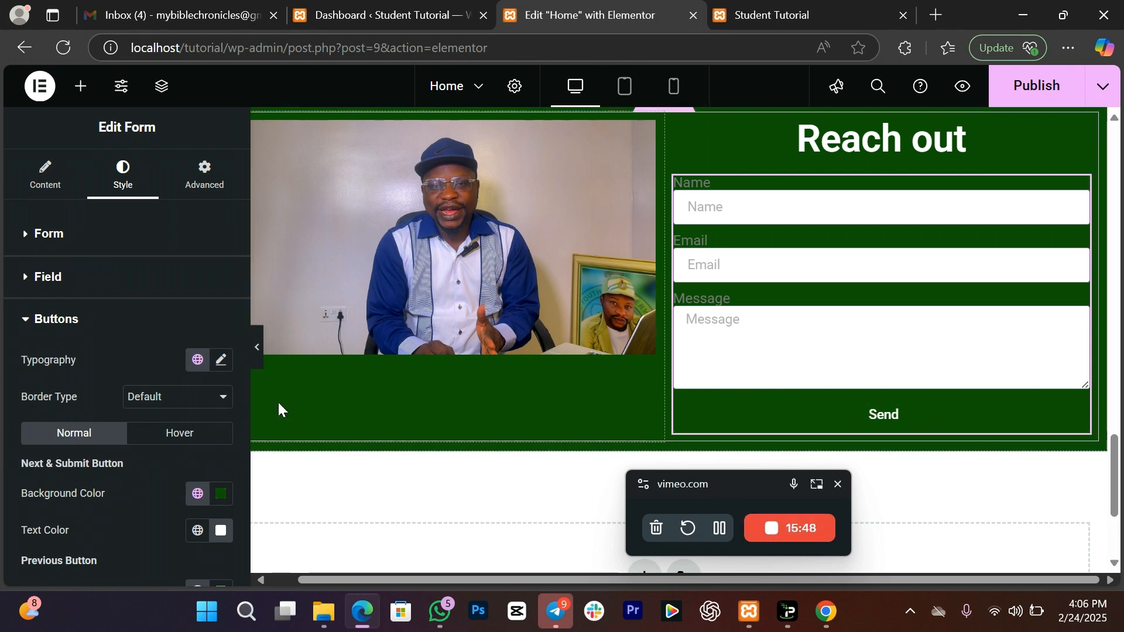
pyautogui.click(221, 494)
pyautogui.moveTo(171, 358); pyautogui.dragTo(101, 434)
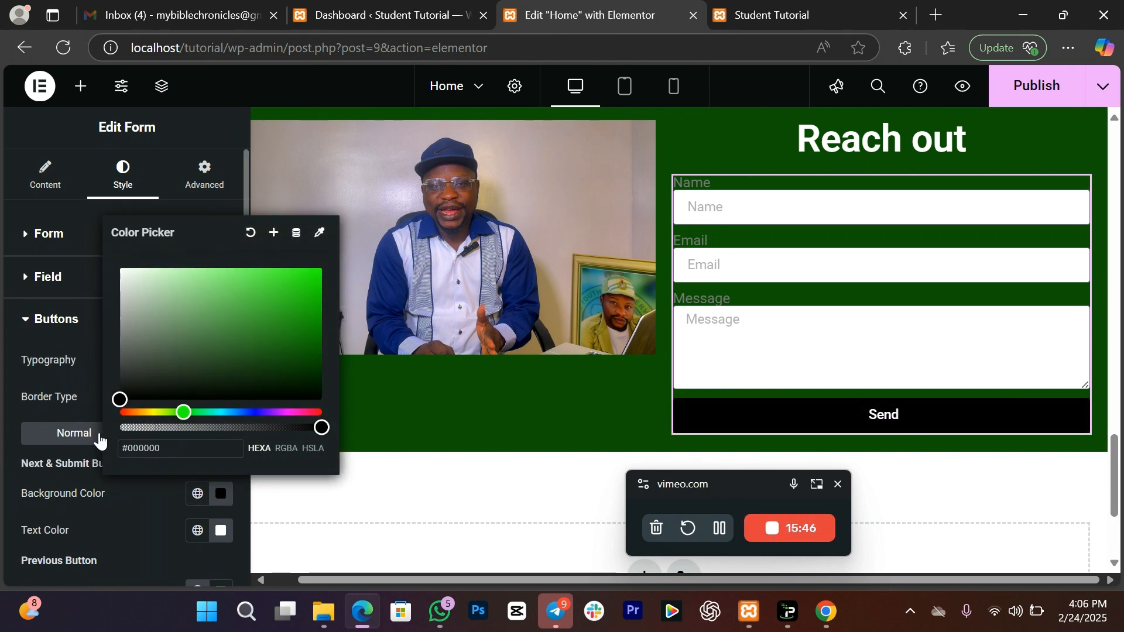
pyautogui.click(99, 489)
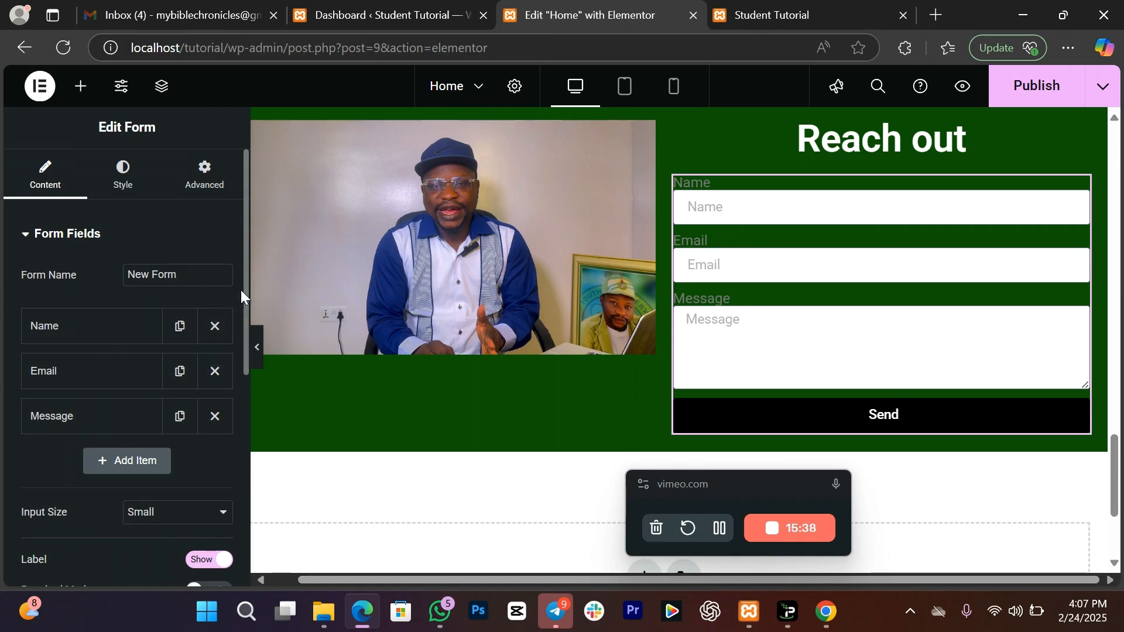
# Step: Change the submit button's label to 'Send Message'
pyautogui.moveTo(247, 315); pyautogui.dragTo(249, 316)
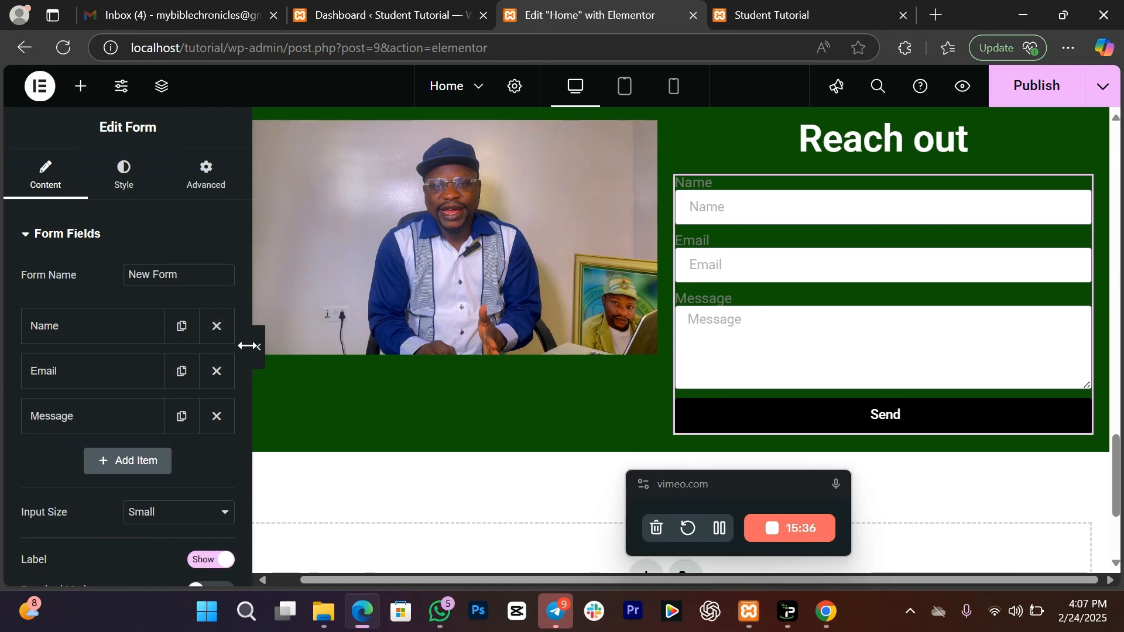
pyautogui.scroll(-3, 248, 372)
pyautogui.scroll(-1, 193, 434)
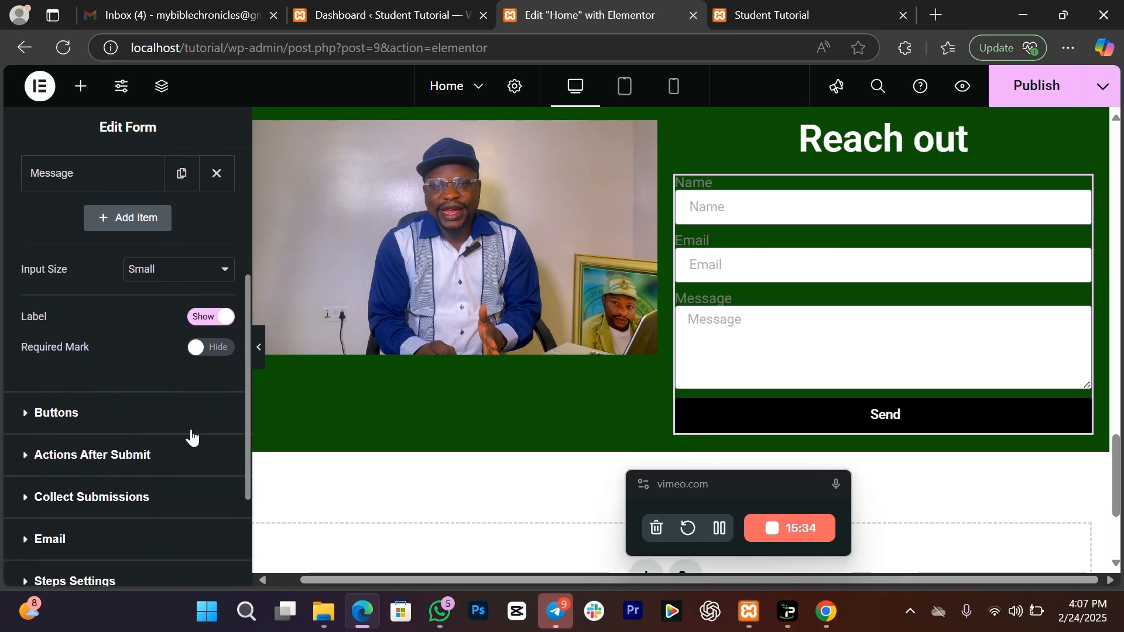
pyautogui.click(115, 408)
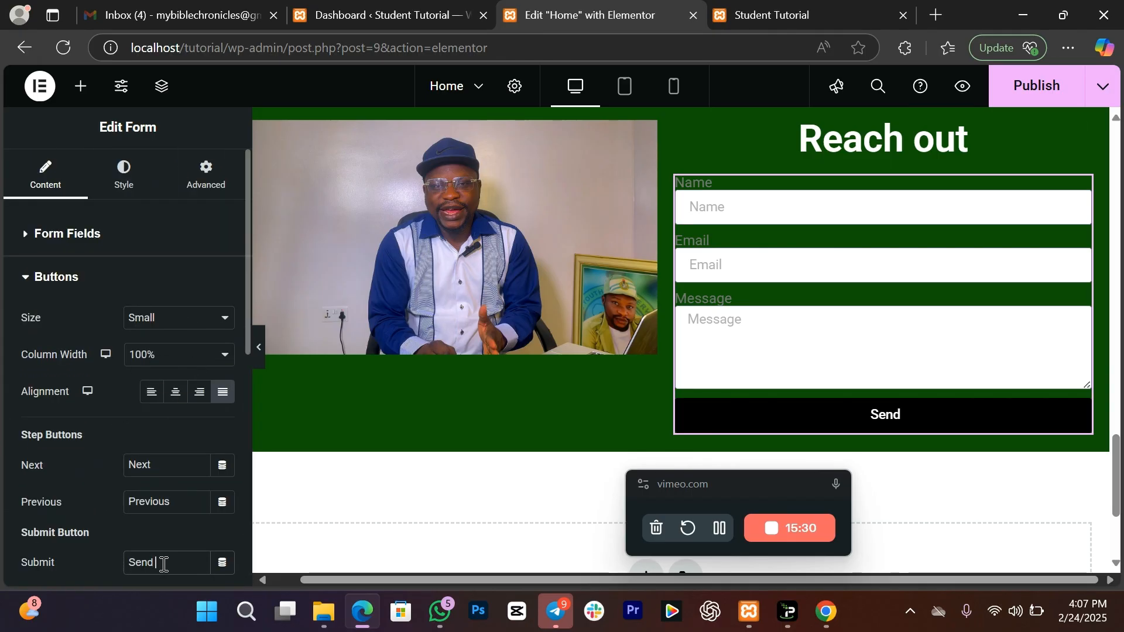
pyautogui.write('Message')
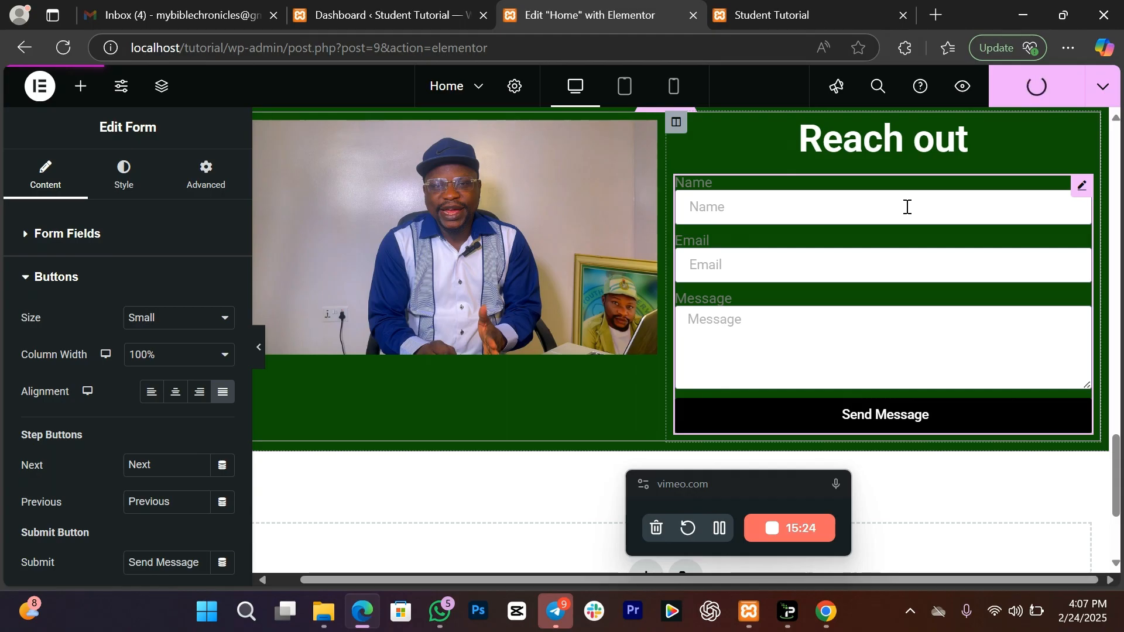
pyautogui.click(777, 5)
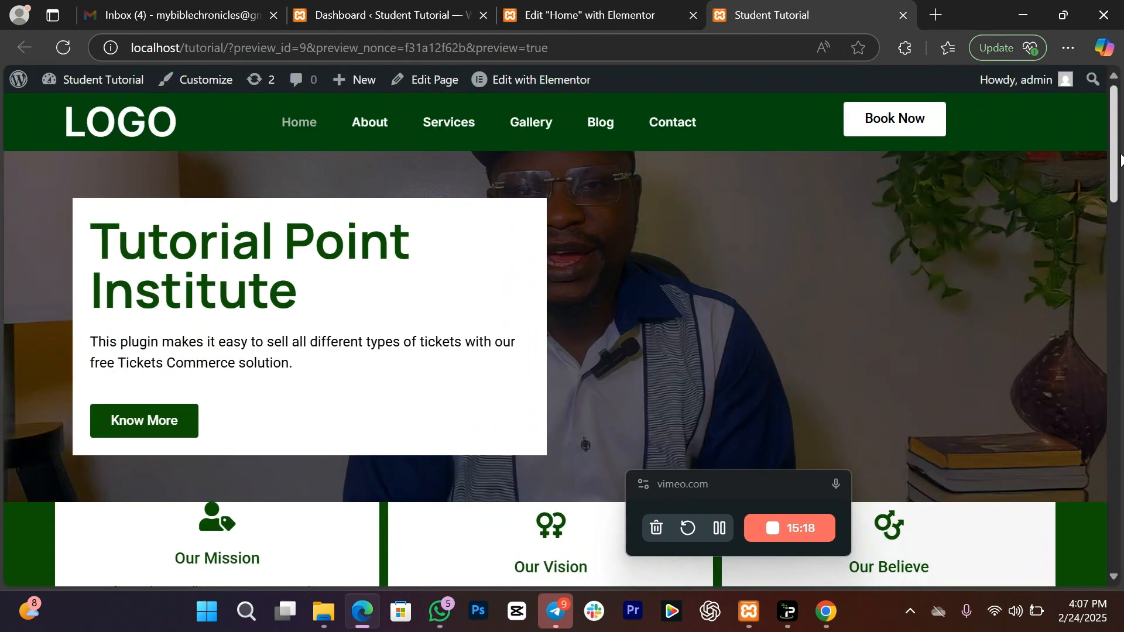
pyautogui.moveTo(1121, 158); pyautogui.dragTo(1113, 563)
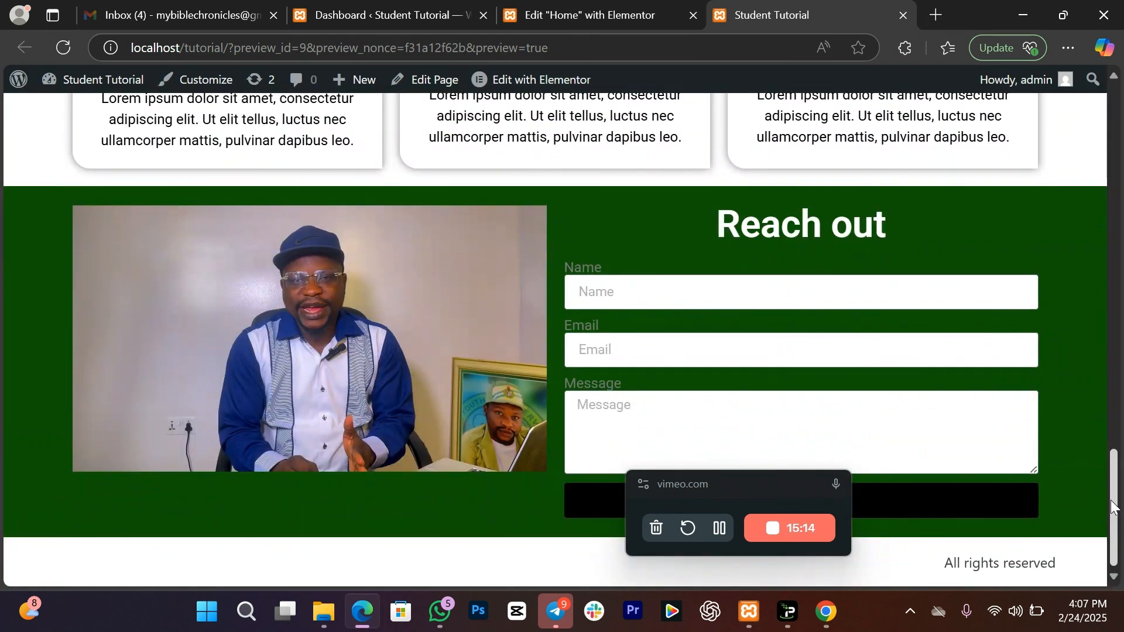
pyautogui.moveTo(1113, 508); pyautogui.dragTo(1116, 287)
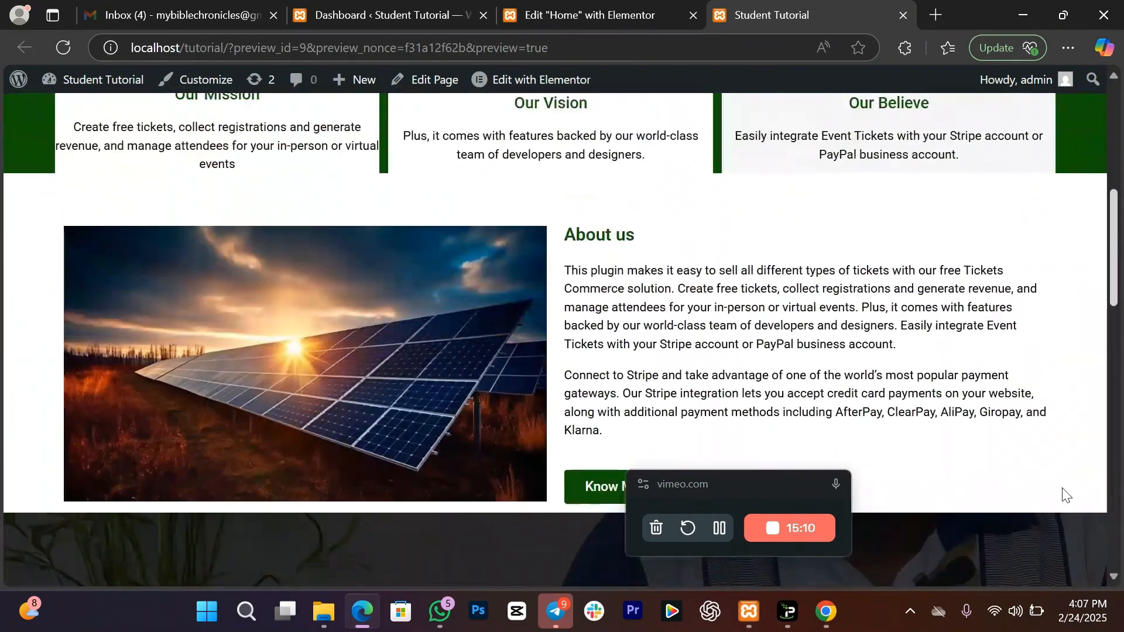
pyautogui.scroll(-15, 1065, 494)
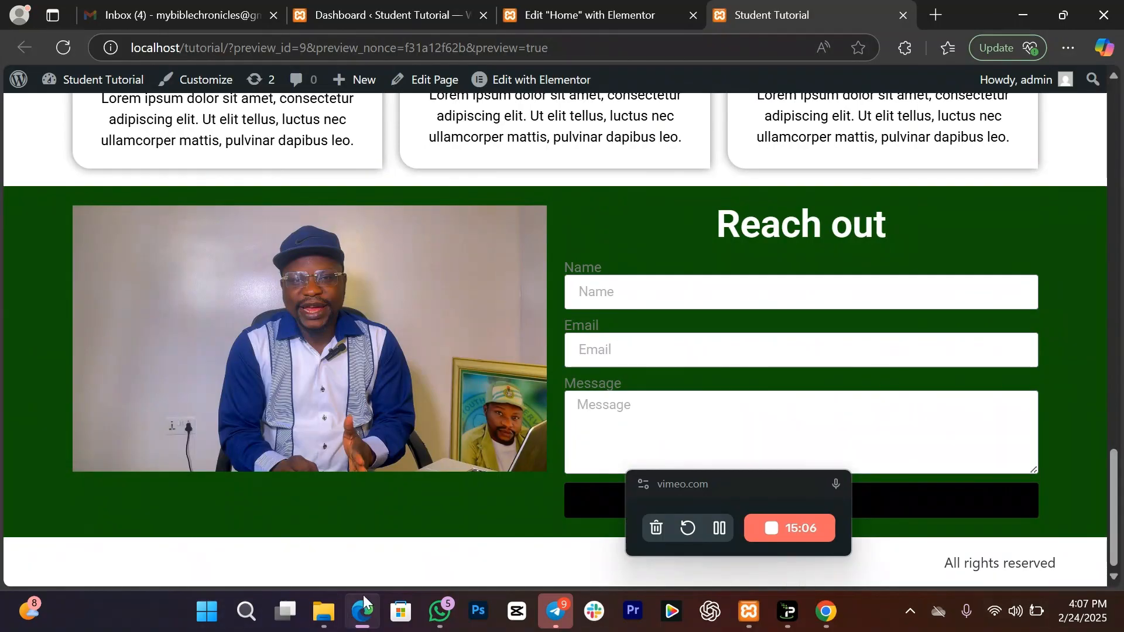
pyautogui.moveTo(1116, 504); pyautogui.dragTo(1116, 176)
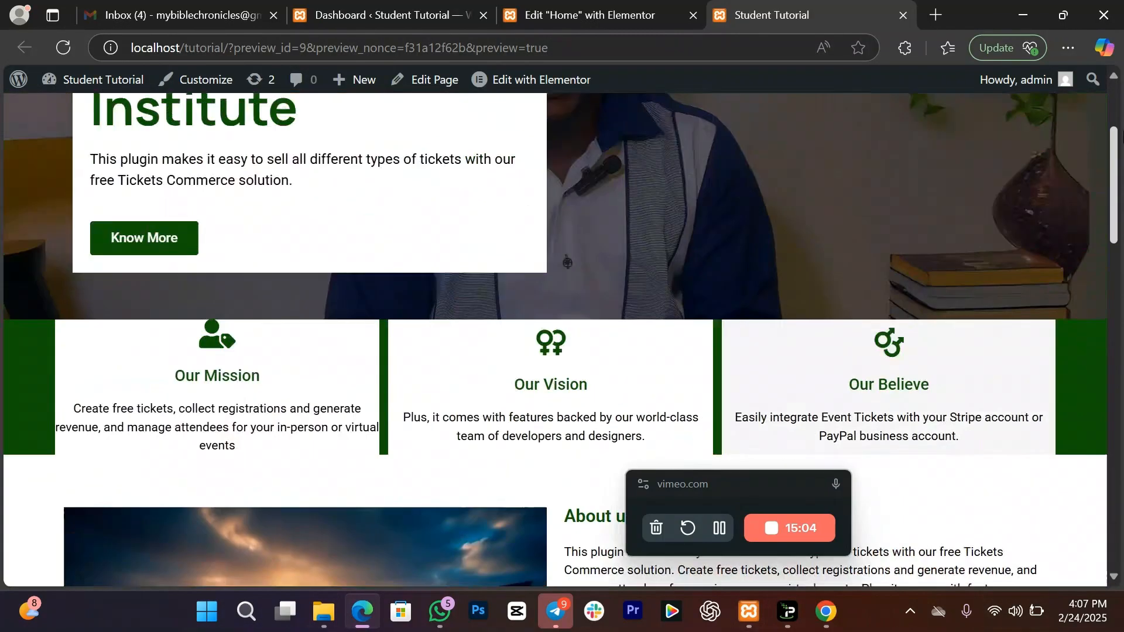
pyautogui.moveTo(1123, 136); pyautogui.dragTo(1119, 91)
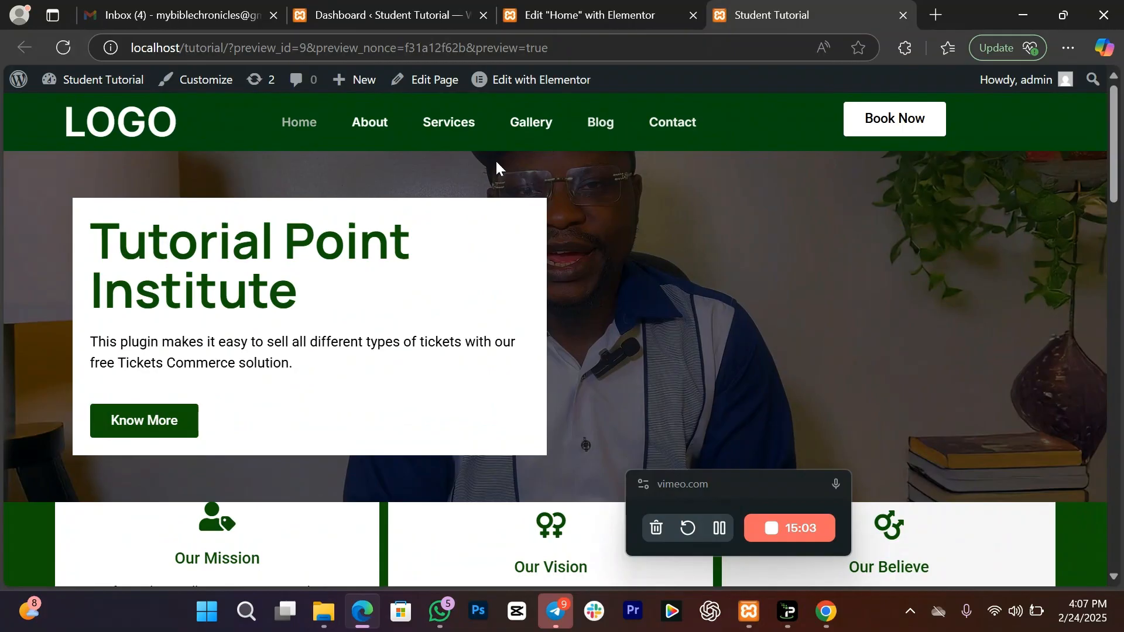
pyautogui.click(668, 17)
pyautogui.scroll(15, 820, 246)
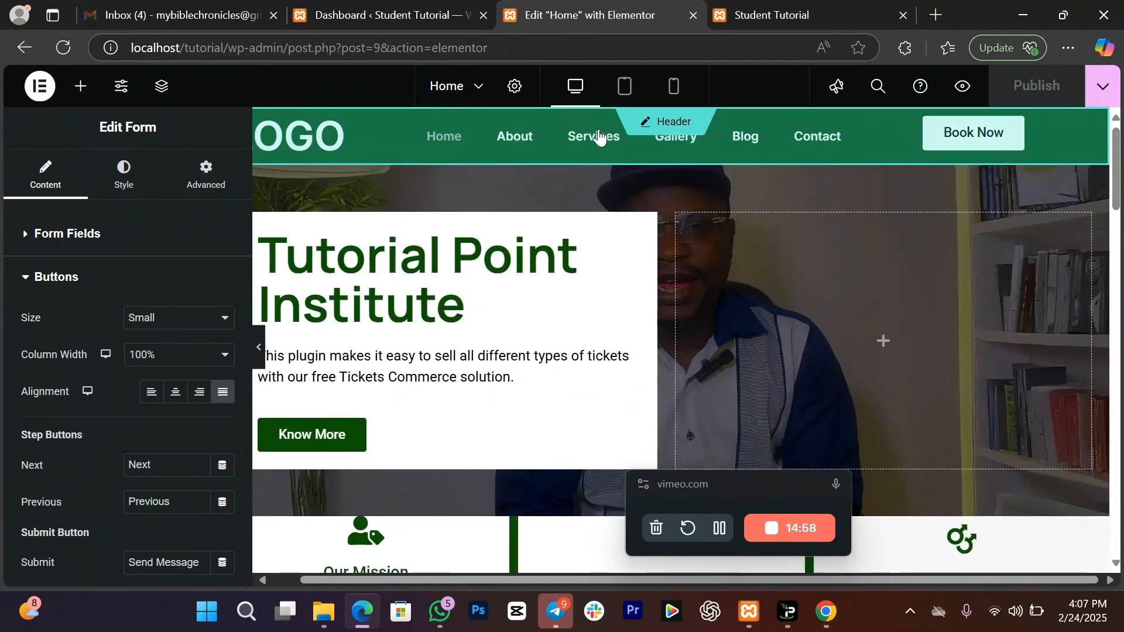
# Step: From the WordPress dashboard, add a new template and choose Footer as its type
pyautogui.click(341, 7)
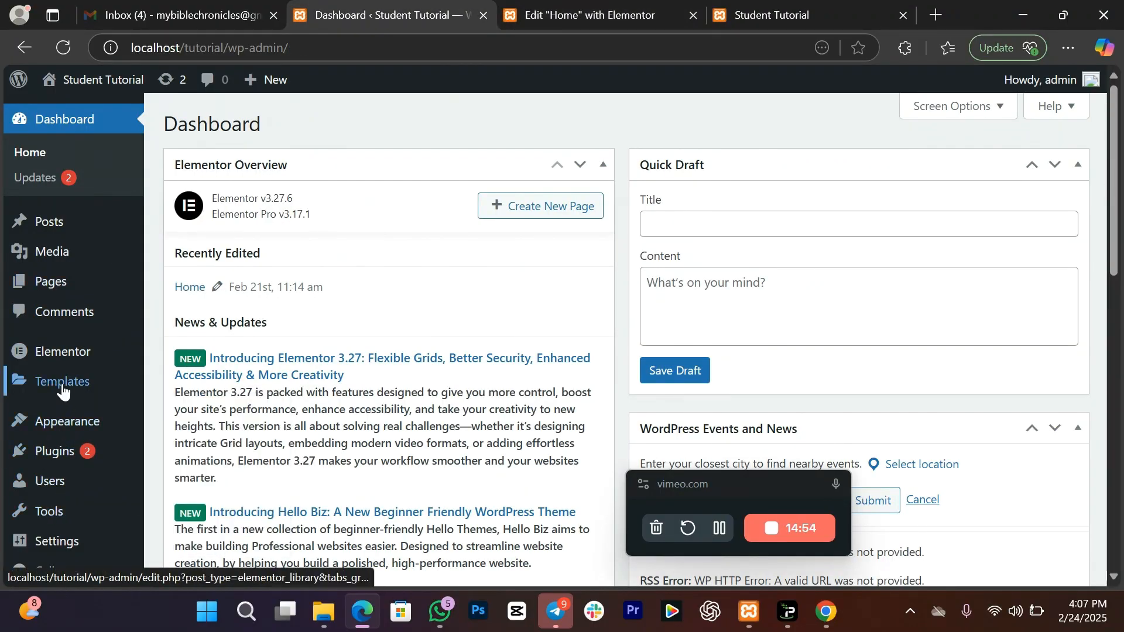
pyautogui.moveTo(65, 383)
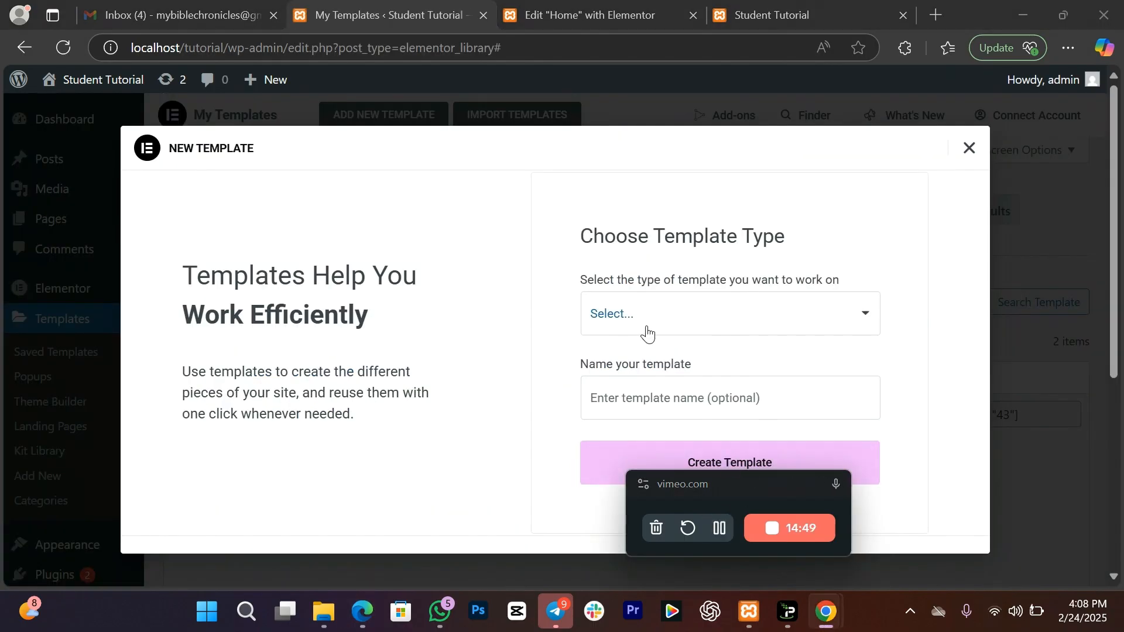
pyautogui.click(646, 332)
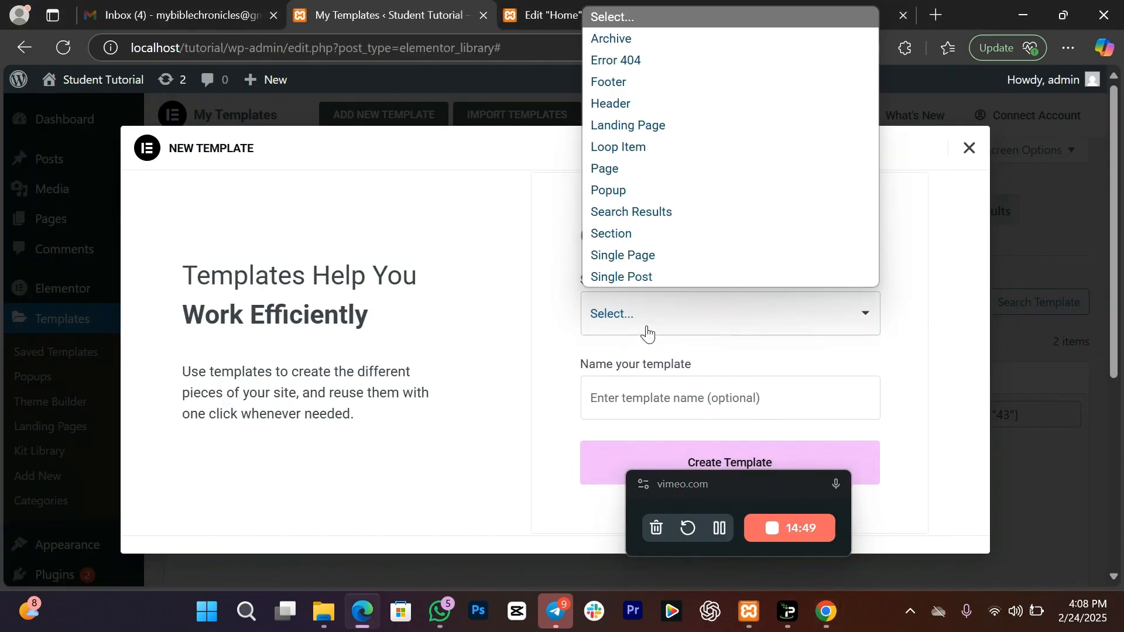
pyautogui.click(637, 85)
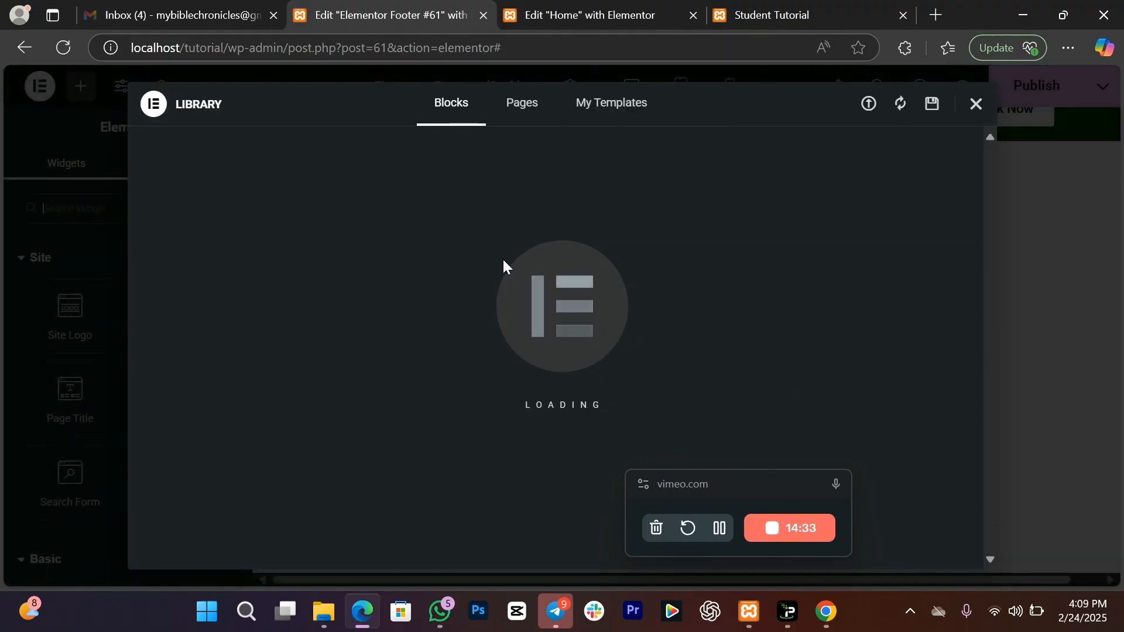
# Step: Close the template library and add a single-column section to the footer
pyautogui.click(982, 108)
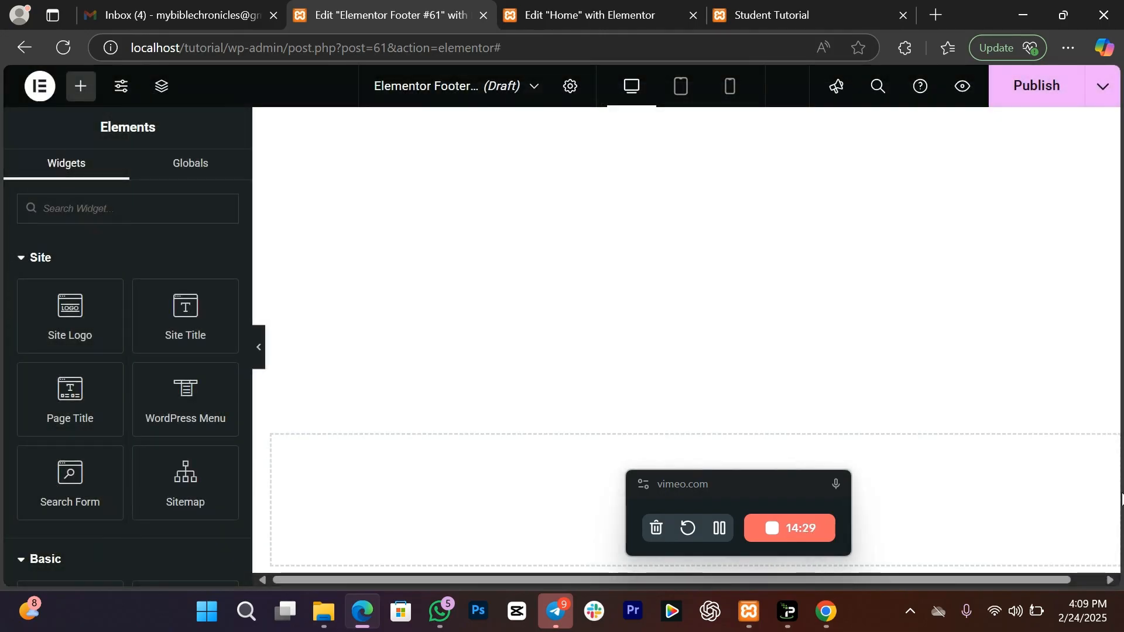
pyautogui.moveTo(975, 579); pyautogui.dragTo(1032, 585)
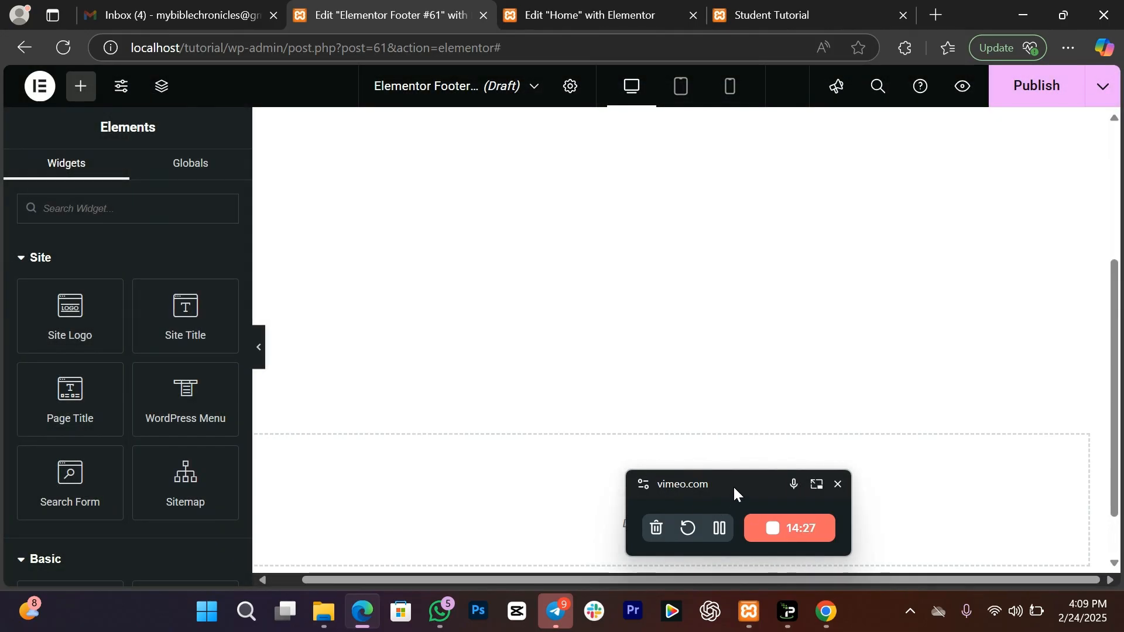
pyautogui.moveTo(735, 493); pyautogui.dragTo(945, 246)
pyautogui.click(644, 490)
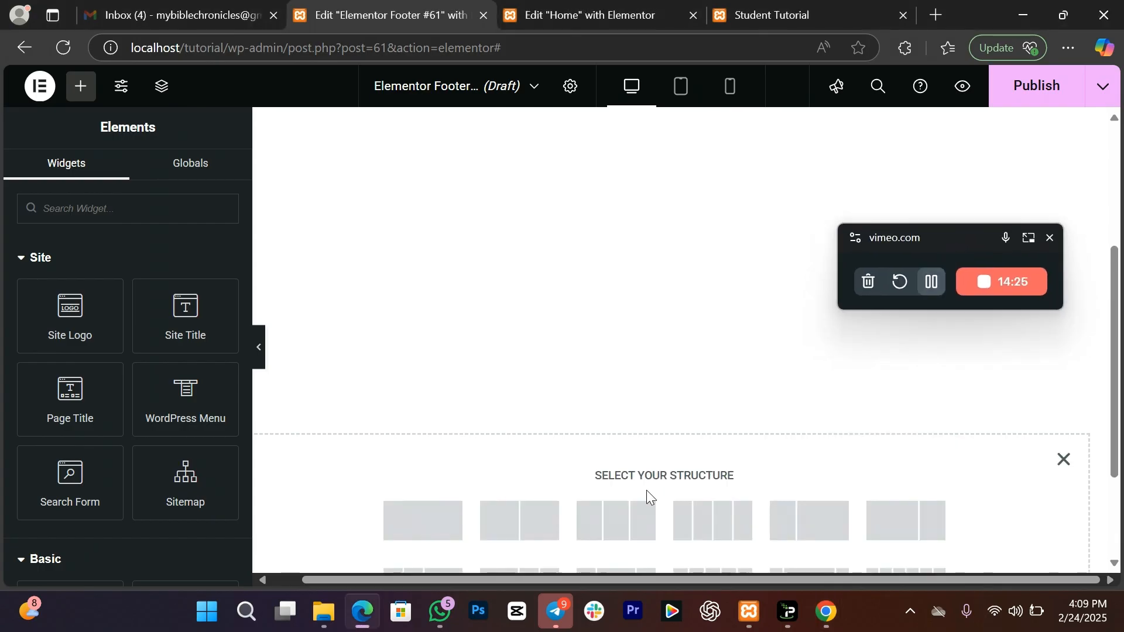
pyautogui.click(433, 527)
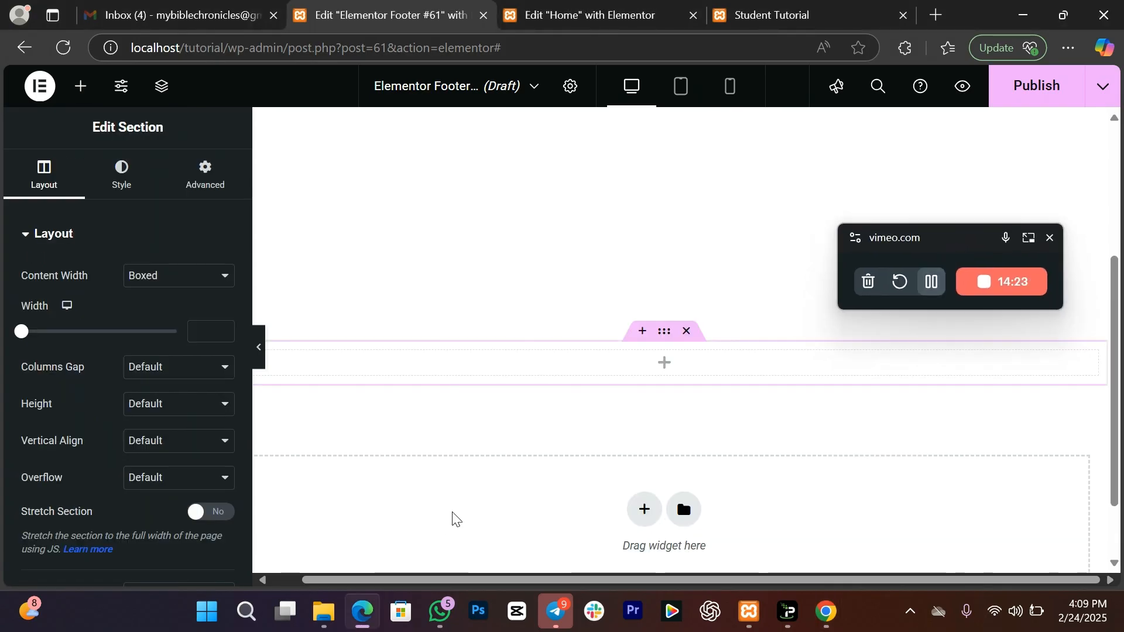
pyautogui.click(1067, 48)
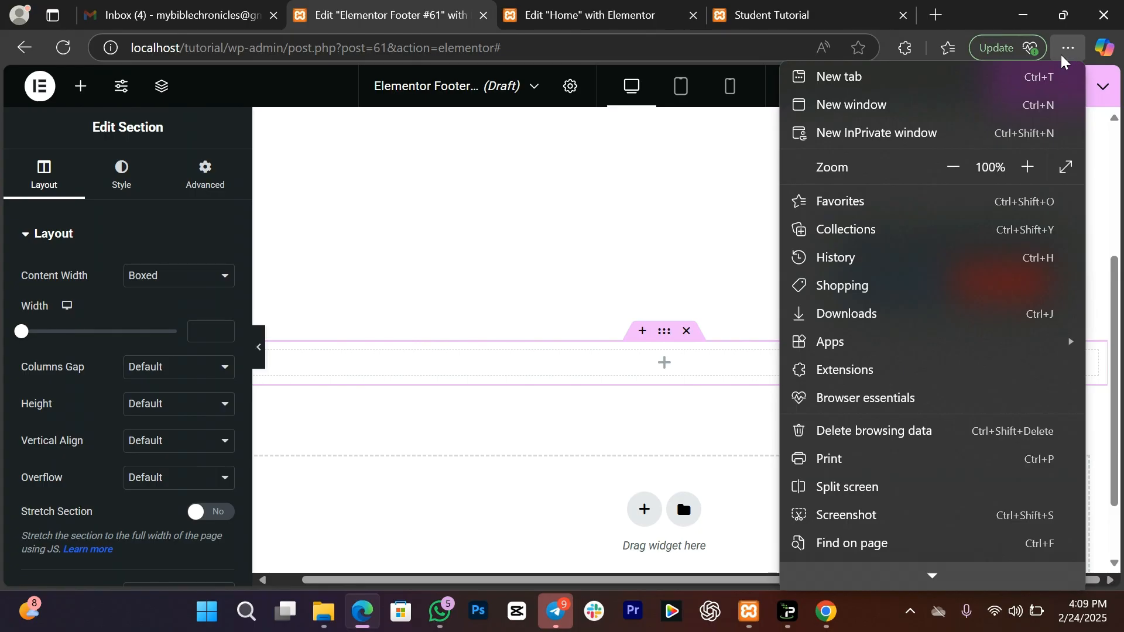
pyautogui.click(571, 228)
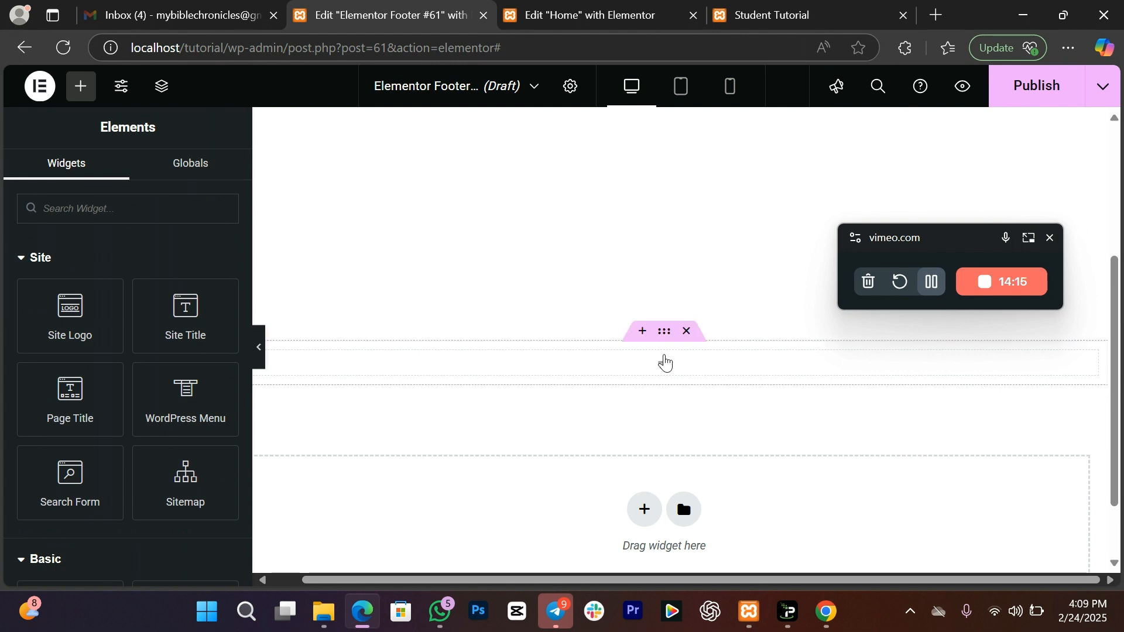
pyautogui.click(665, 362)
# Step: Give the footer section a 400 px minimum height and a classic 'my green' background
pyautogui.click(141, 415)
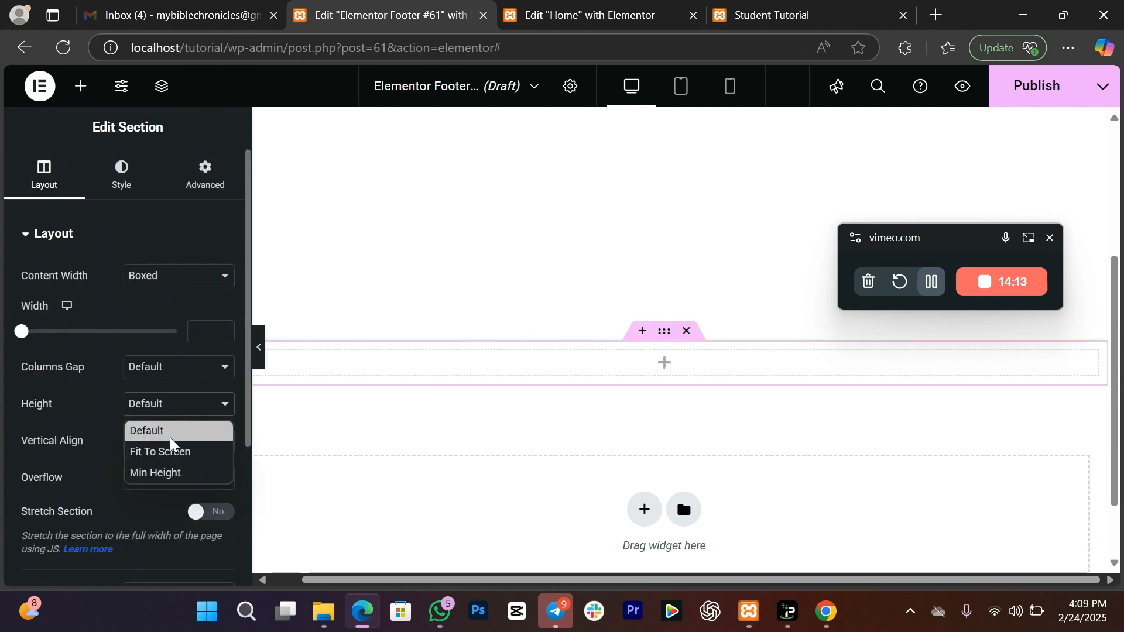
pyautogui.click(176, 468)
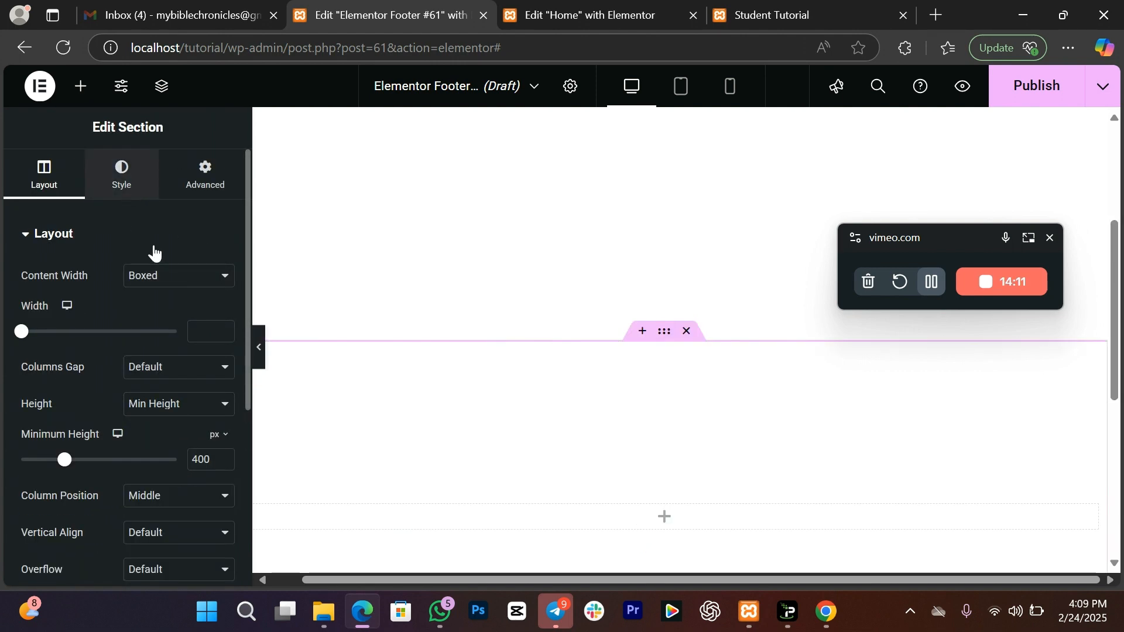
pyautogui.click(121, 174)
pyautogui.click(153, 311)
pyautogui.click(200, 350)
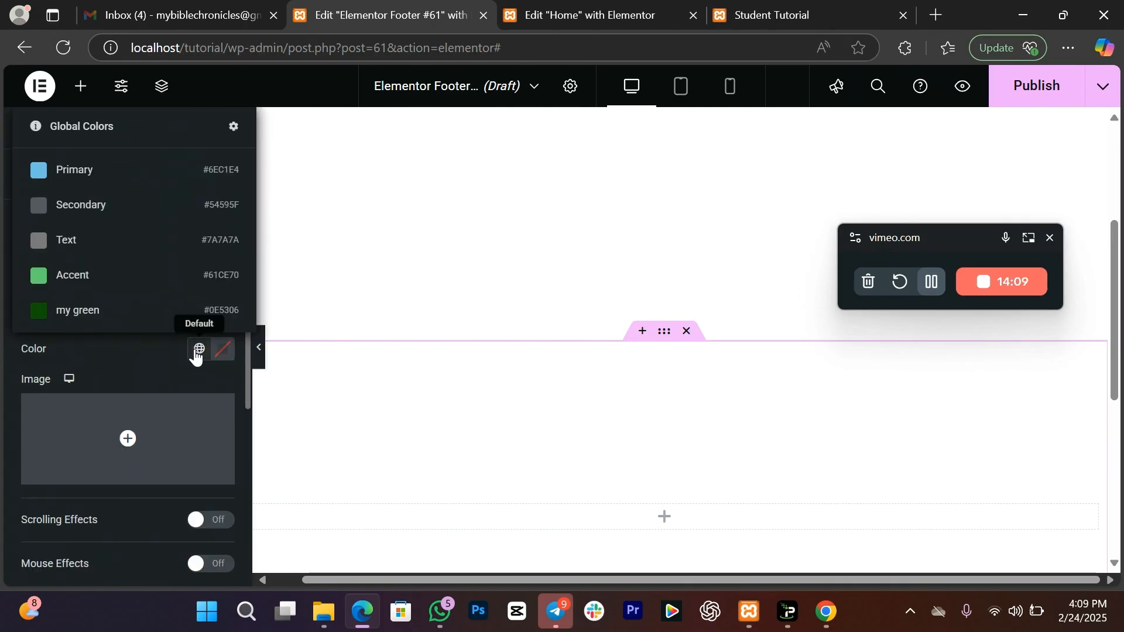
pyautogui.click(111, 314)
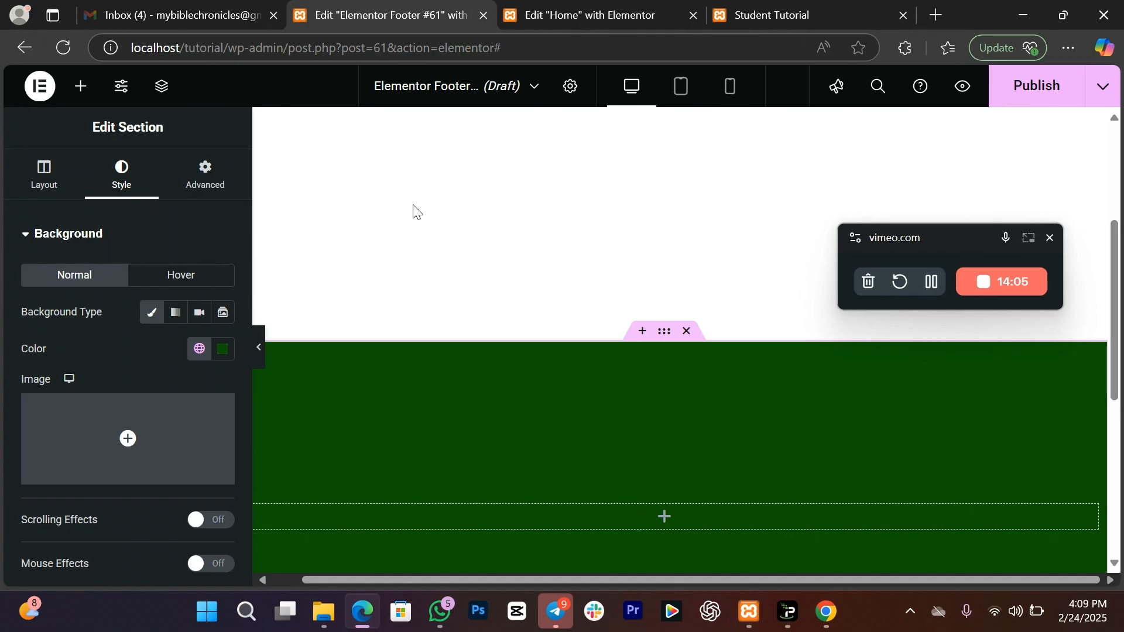
pyautogui.click(82, 87)
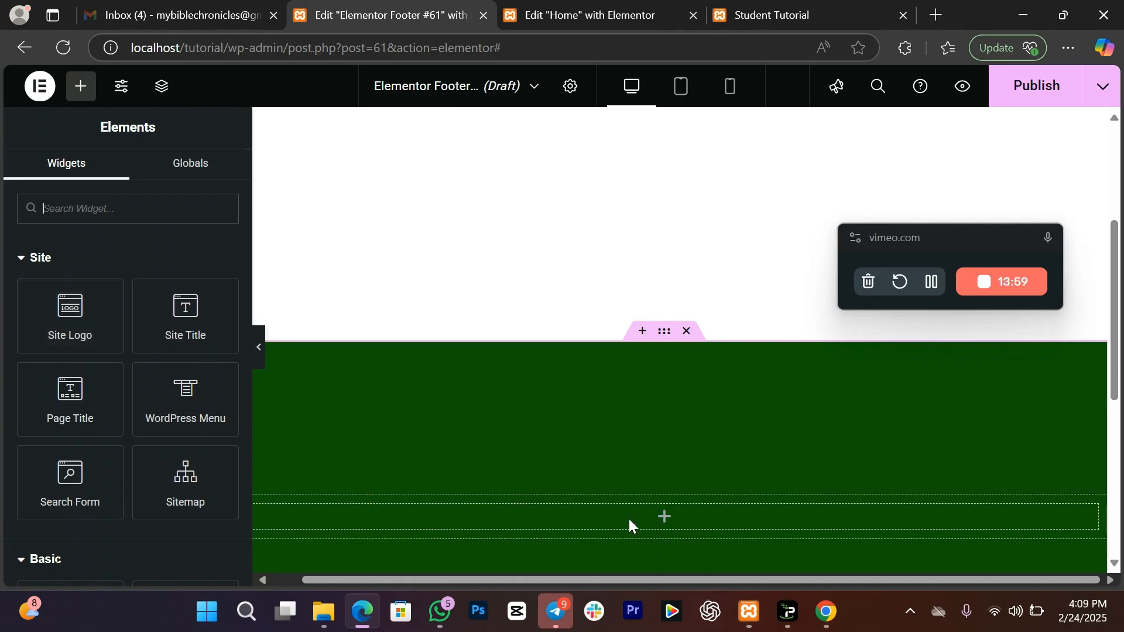
# Step: Place a Heading widget in the green footer section reading 'LOGO'
pyautogui.click(64, 257)
pyautogui.moveTo(193, 359); pyautogui.dragTo(651, 523)
pyautogui.moveTo(179, 295); pyautogui.dragTo(3, 294)
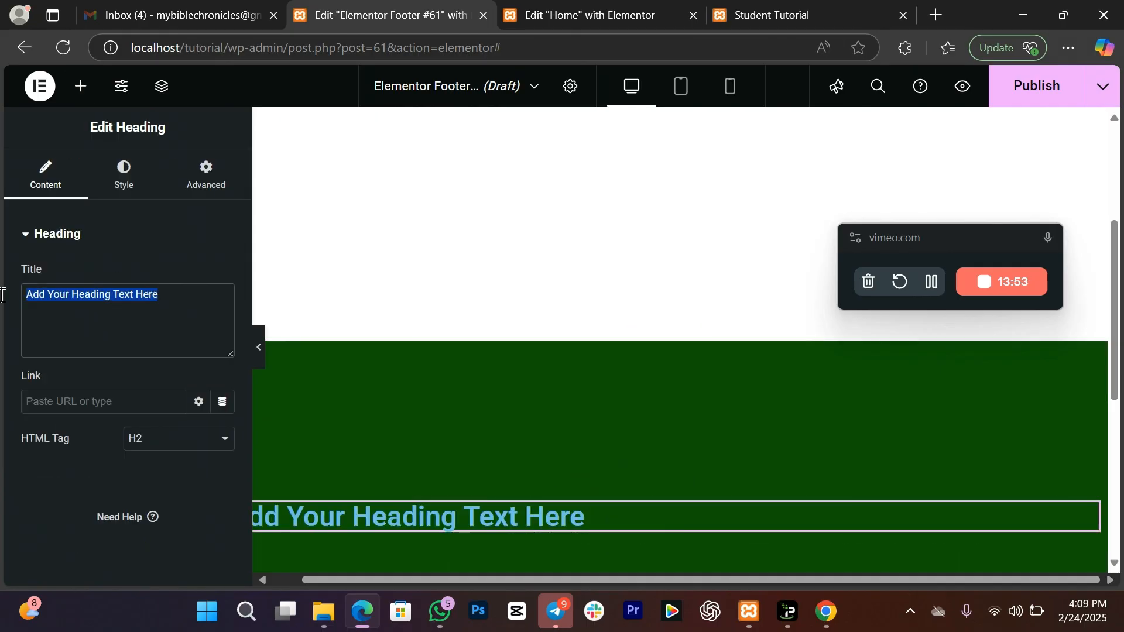
pyautogui.write('LOGO')
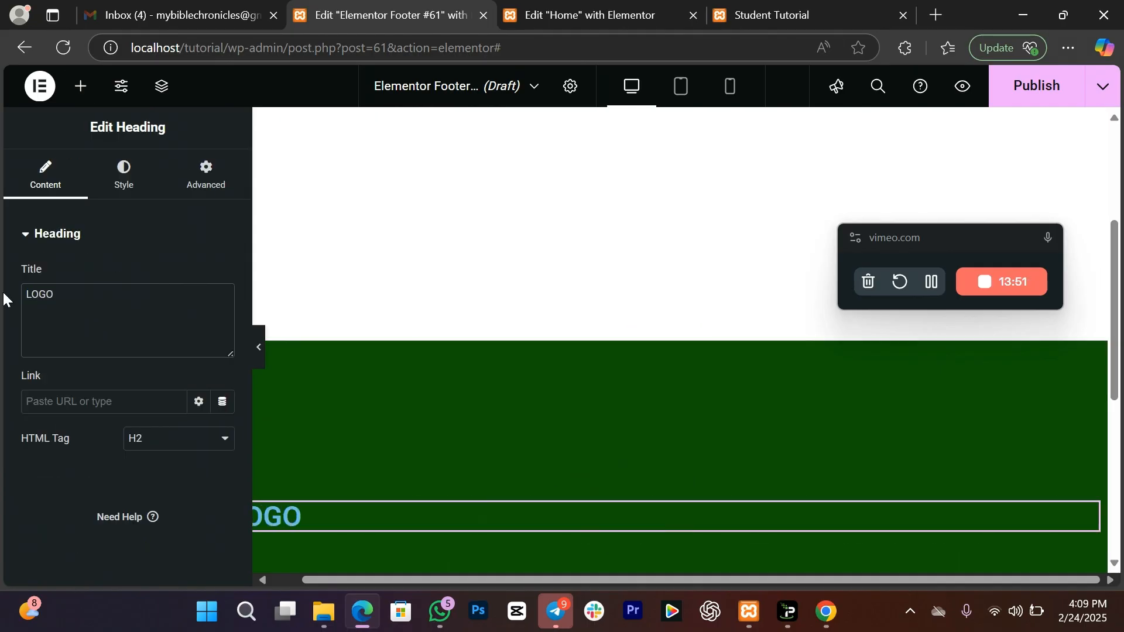
# Step: Centre the LOGO heading, set its size to 38 px and make it white
pyautogui.click(124, 183)
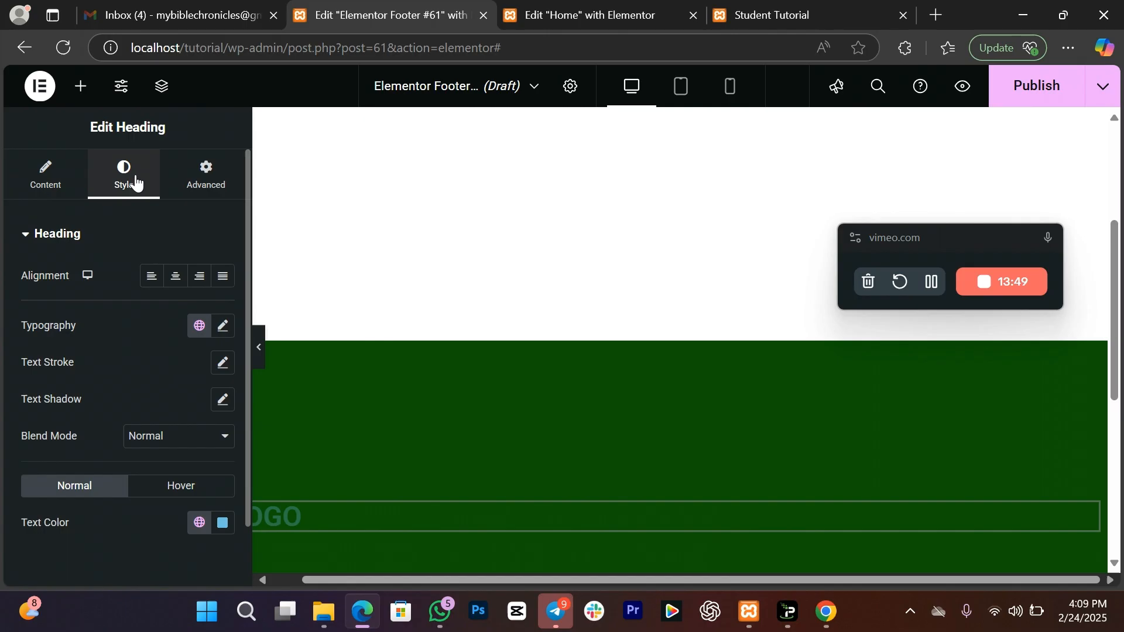
pyautogui.click(175, 275)
pyautogui.click(223, 326)
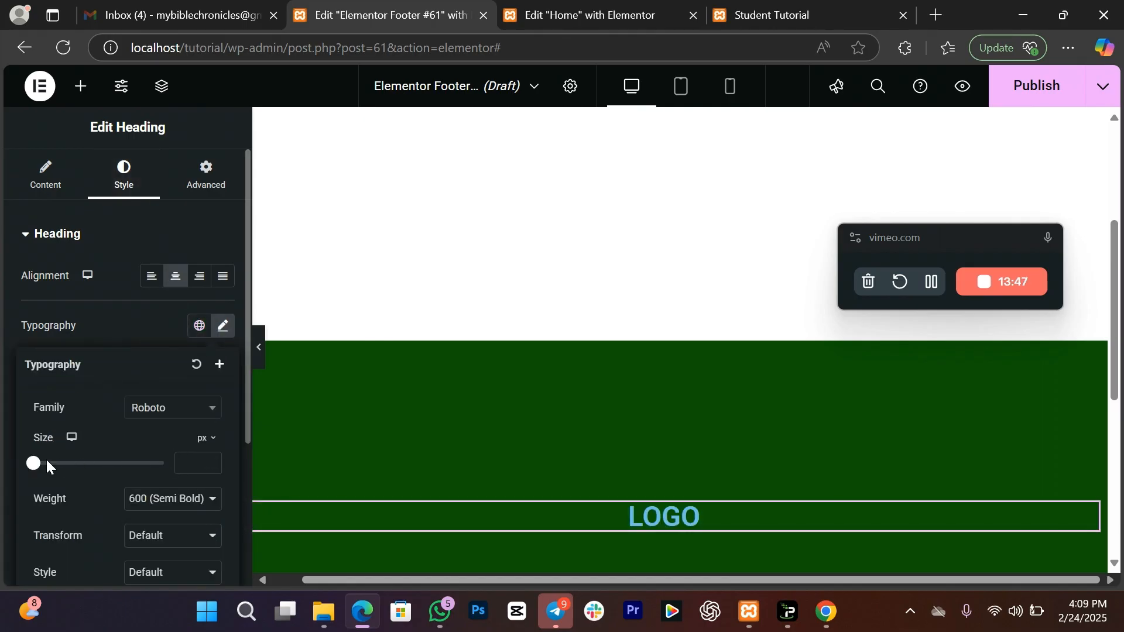
pyautogui.moveTo(34, 464); pyautogui.dragTo(59, 469)
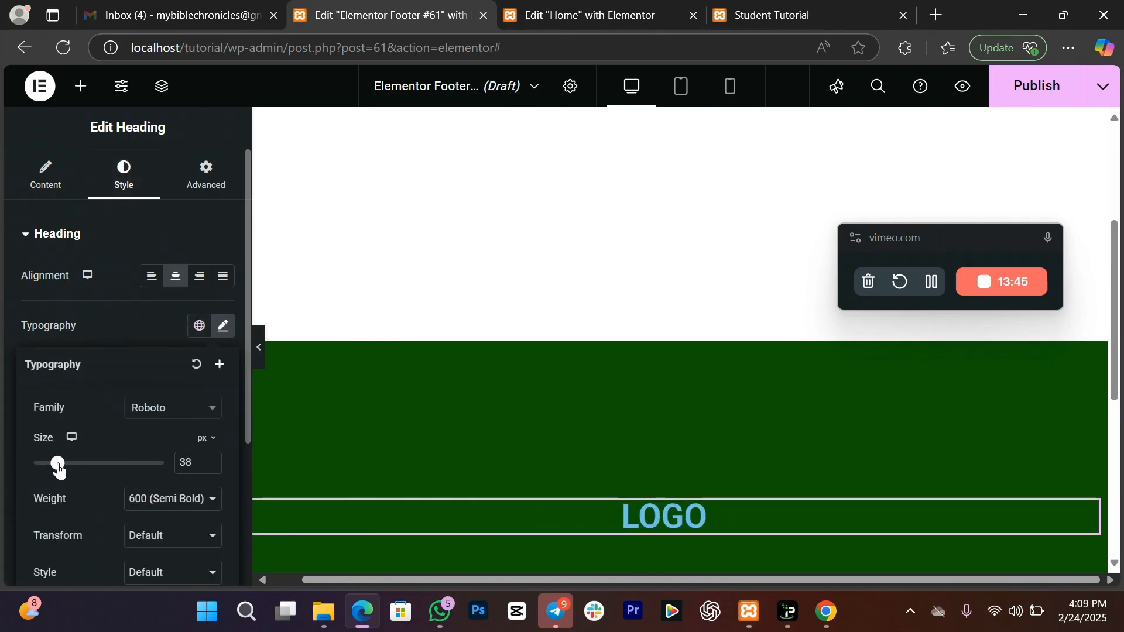
pyautogui.click(84, 321)
pyautogui.click(219, 523)
pyautogui.moveTo(130, 381); pyautogui.dragTo(62, 266)
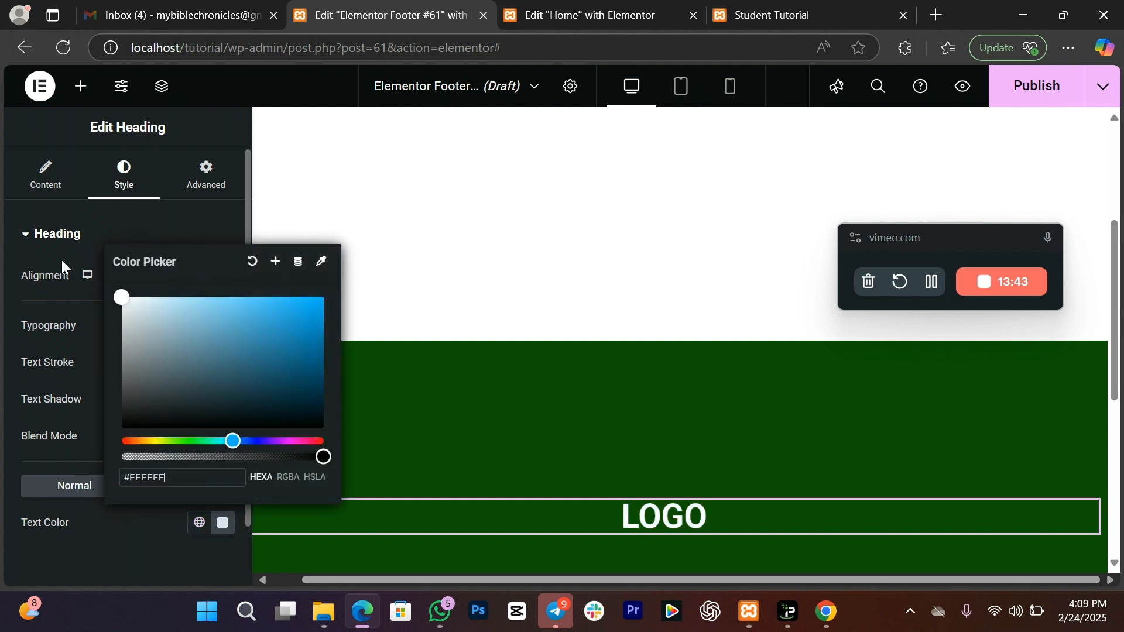
# Step: Add a Text Editor paragraph below LOGO, centred with white text
pyautogui.click(81, 87)
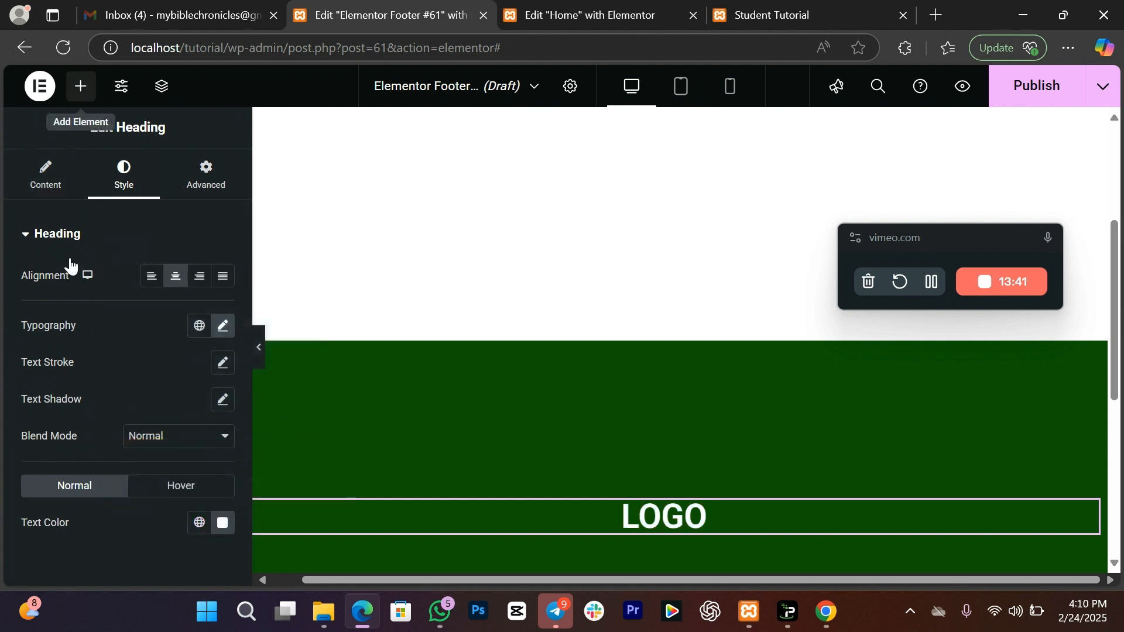
pyautogui.moveTo(204, 430); pyautogui.dragTo(699, 524)
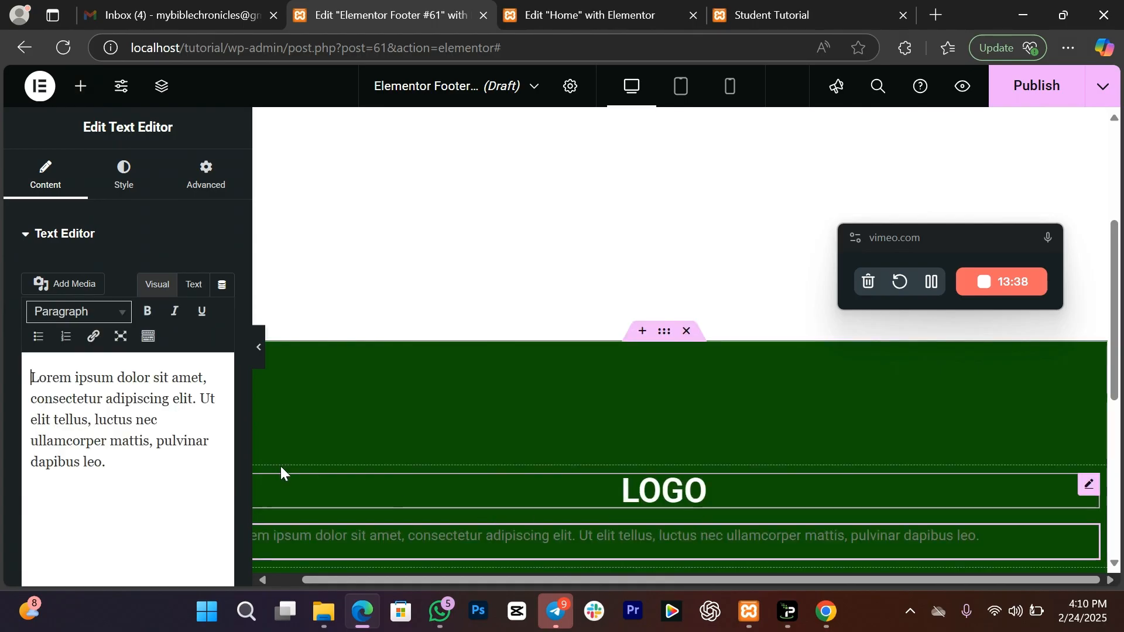
pyautogui.click(132, 198)
pyautogui.click(175, 275)
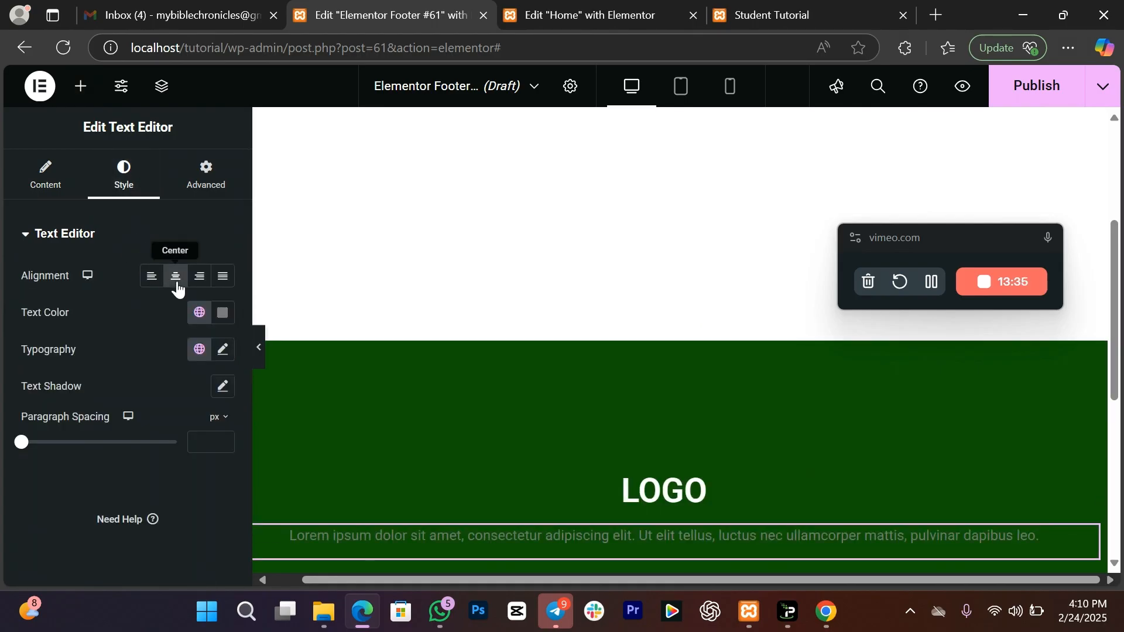
pyautogui.click(221, 317)
pyautogui.moveTo(296, 276); pyautogui.dragTo(212, 225)
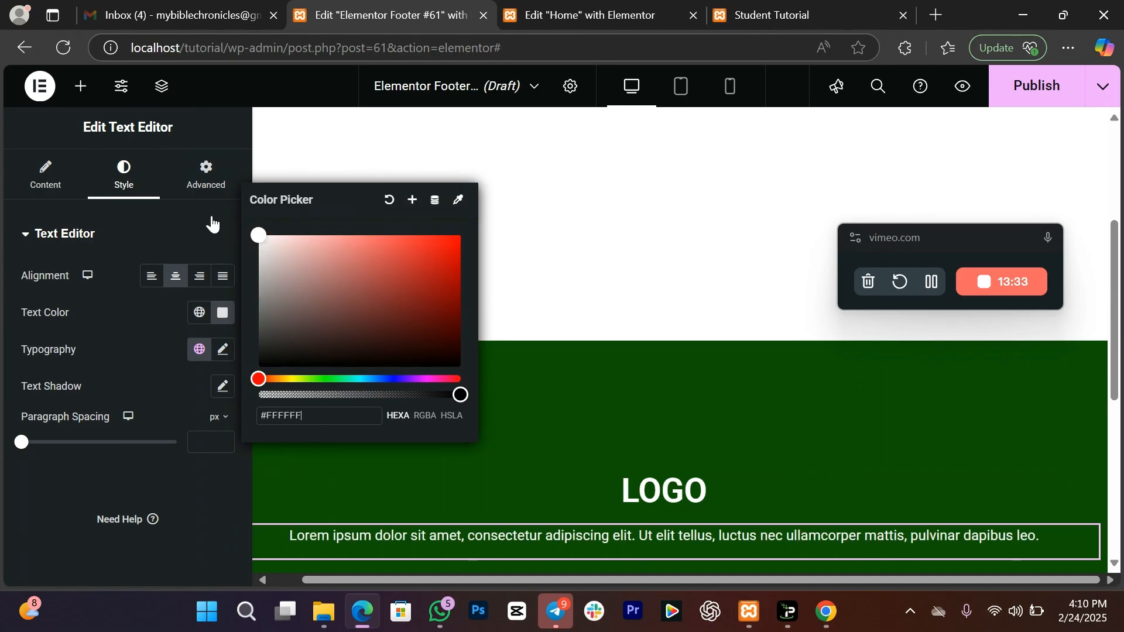
pyautogui.click(100, 327)
pyautogui.scroll(-2, 1095, 443)
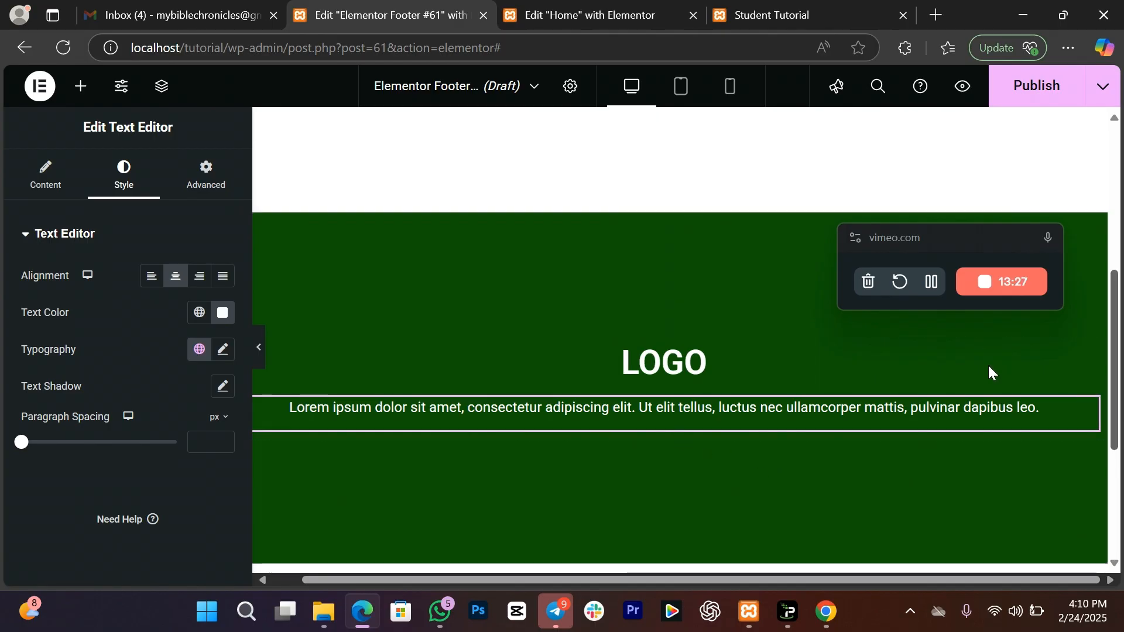
# Step: Reduce the green footer section's minimum height to 311
pyautogui.click(668, 216)
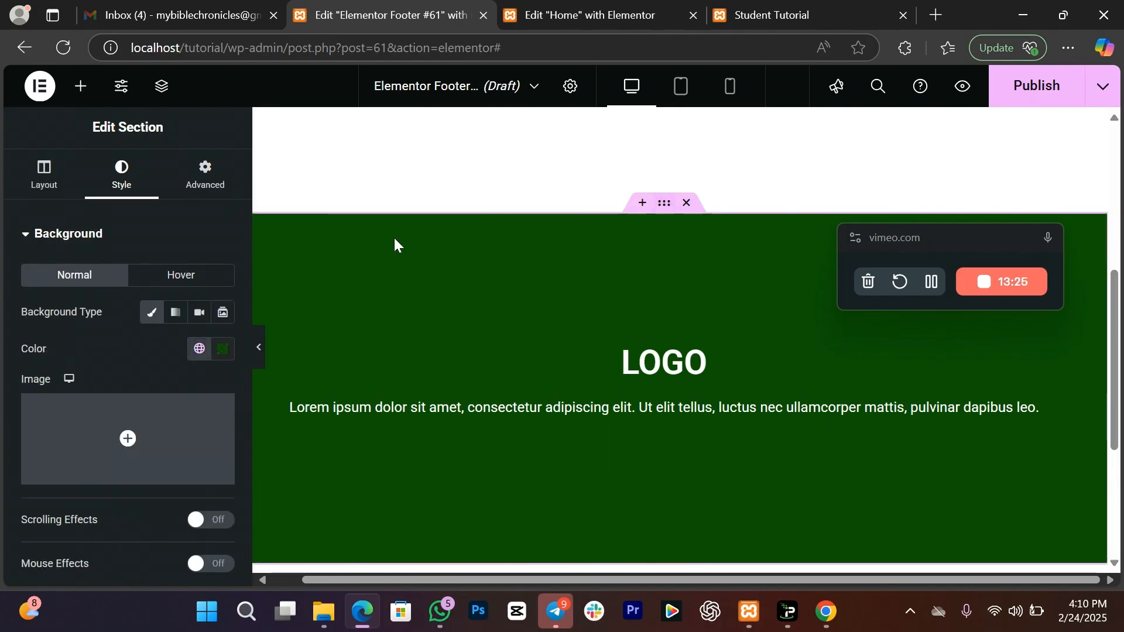
pyautogui.click(44, 172)
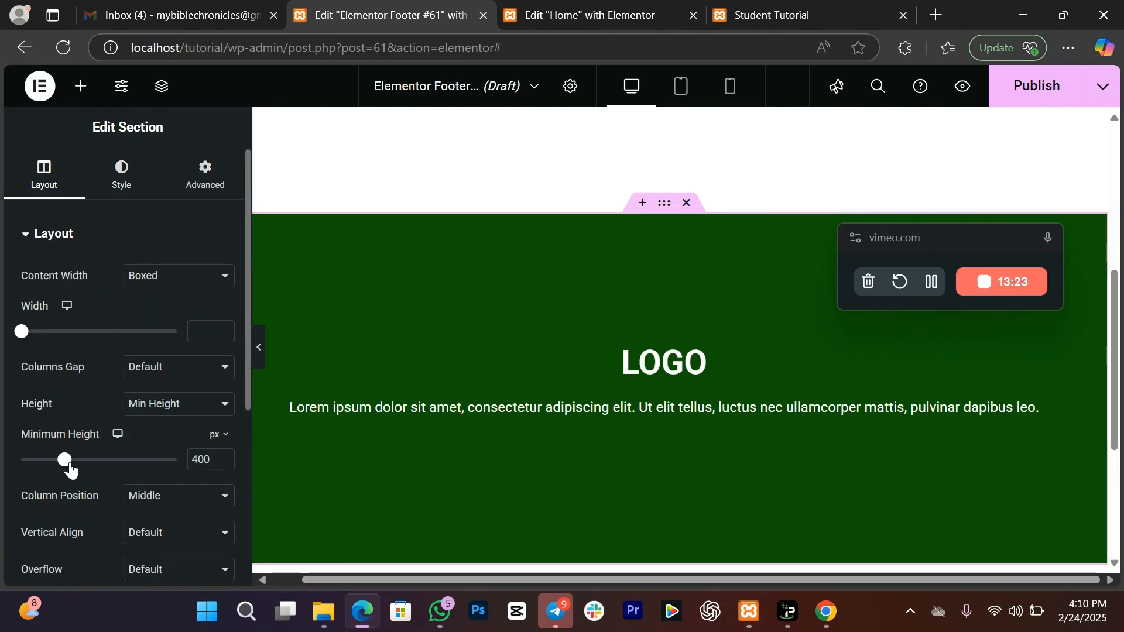
pyautogui.moveTo(69, 461); pyautogui.dragTo(54, 461)
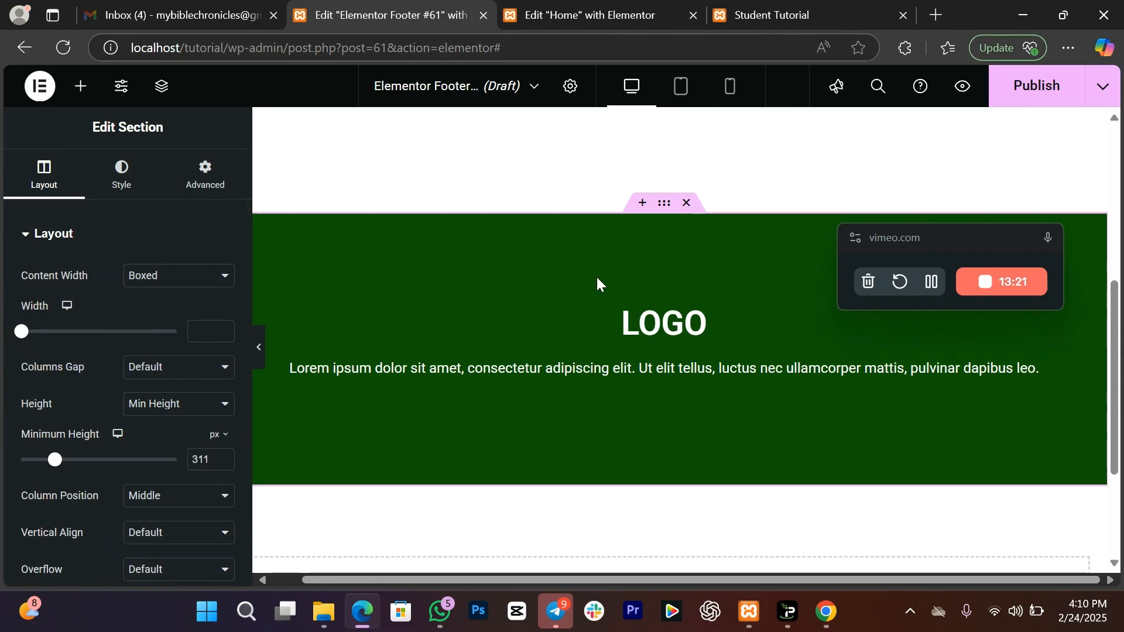
pyautogui.moveTo(1120, 460); pyautogui.dragTo(1120, 495)
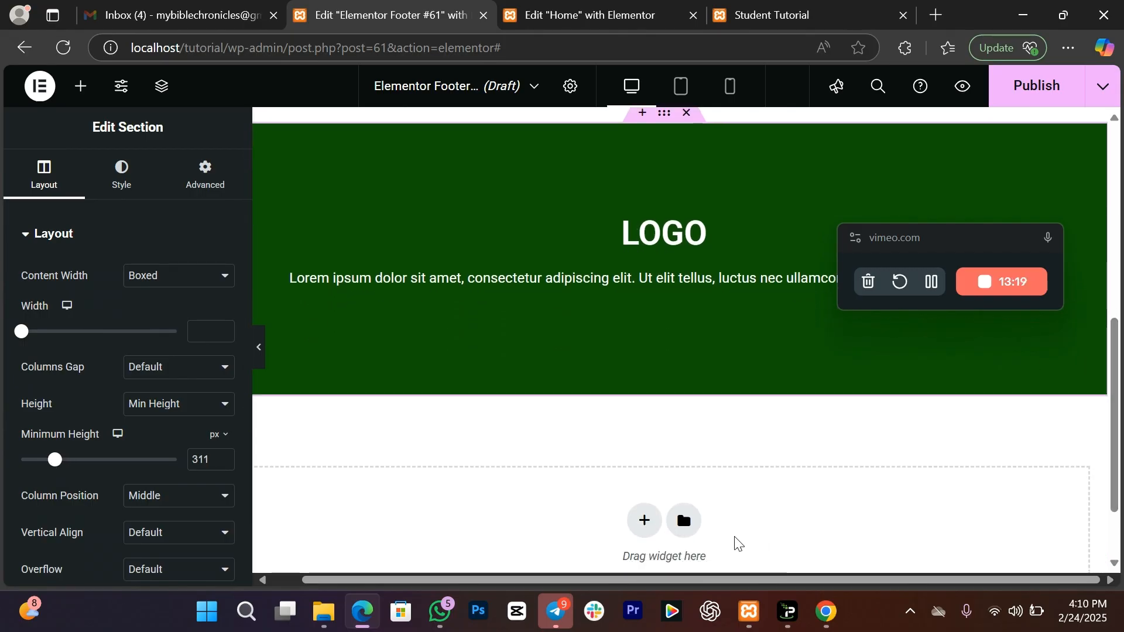
# Step: Add a single-column section below the green one with a classic black background
pyautogui.click(646, 522)
pyautogui.click(413, 560)
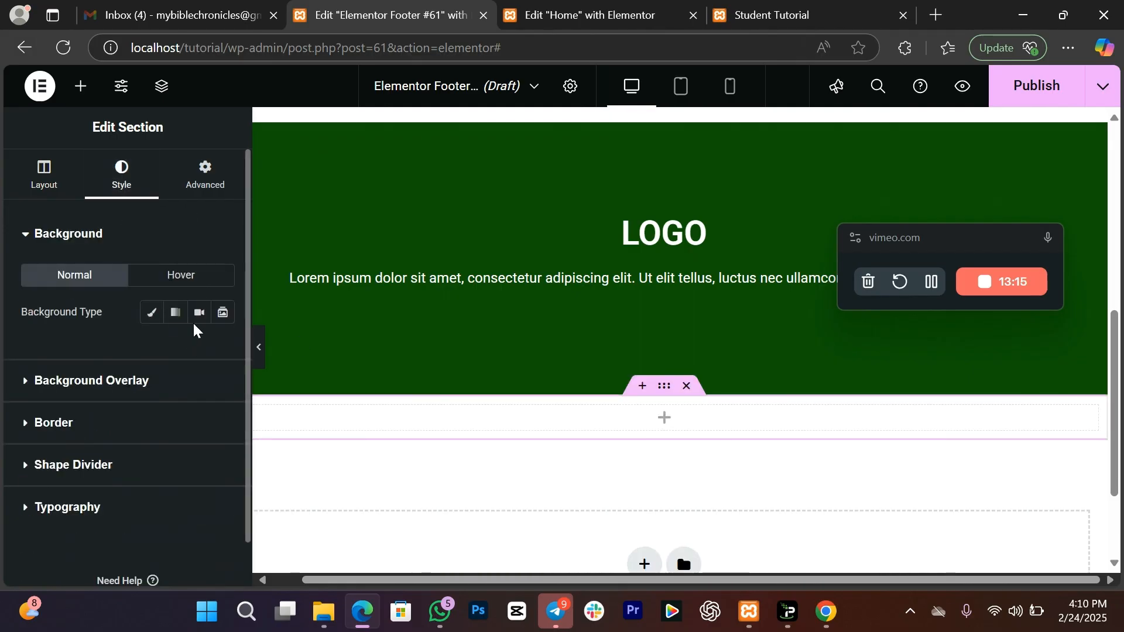
pyautogui.click(152, 313)
pyautogui.click(216, 355)
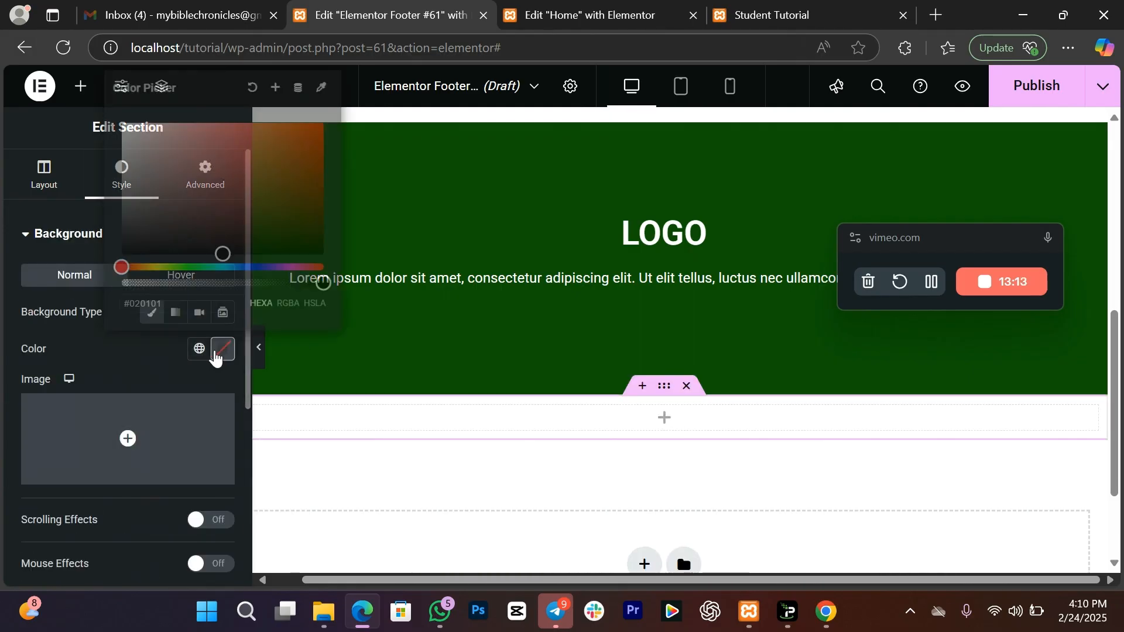
pyautogui.moveTo(176, 221); pyautogui.dragTo(55, 328)
pyautogui.click(63, 360)
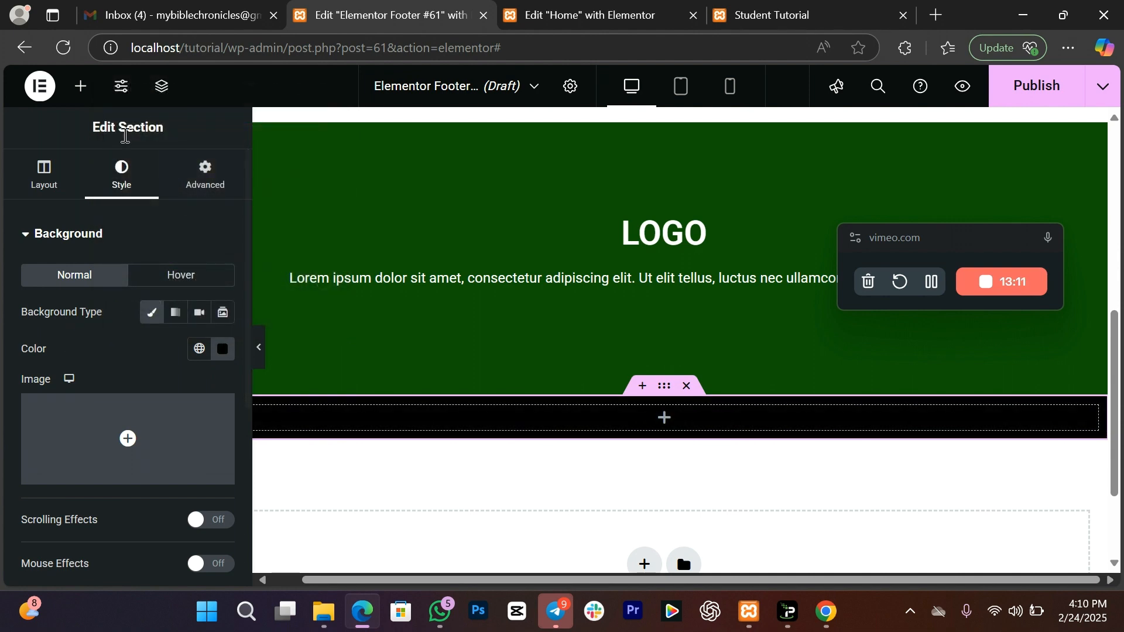
# Step: Add a heading to the black section reading '(C)Copyright Logo | All Right Reserved'
pyautogui.click(81, 86)
pyautogui.moveTo(186, 355); pyautogui.dragTo(521, 426)
pyautogui.moveTo(182, 309); pyautogui.dragTo(0, 272)
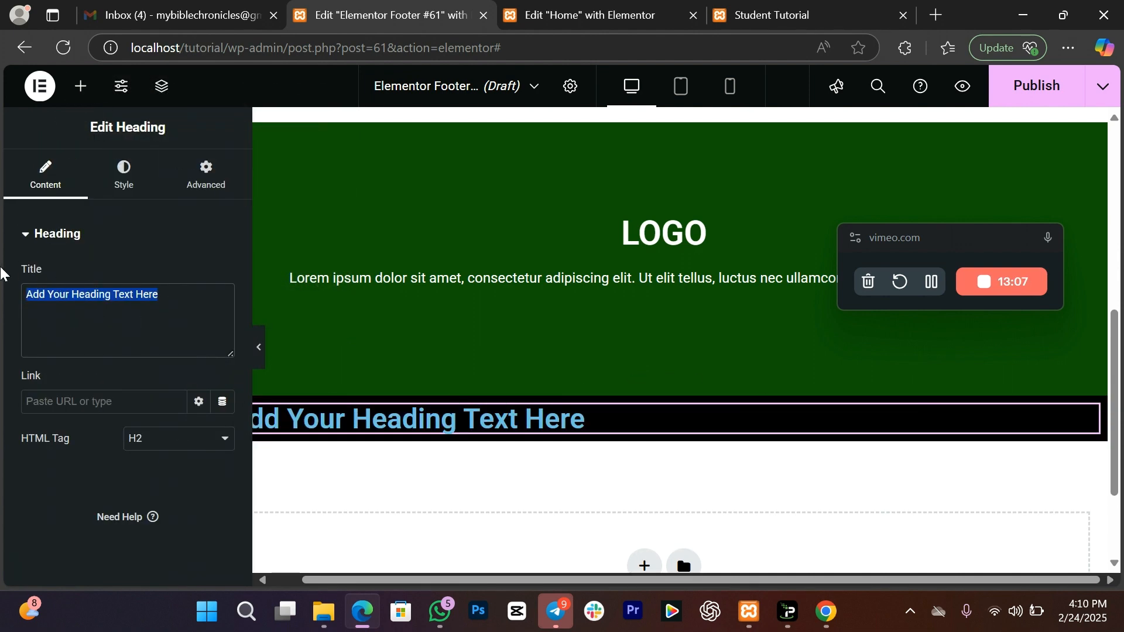
pyautogui.write('(C)')
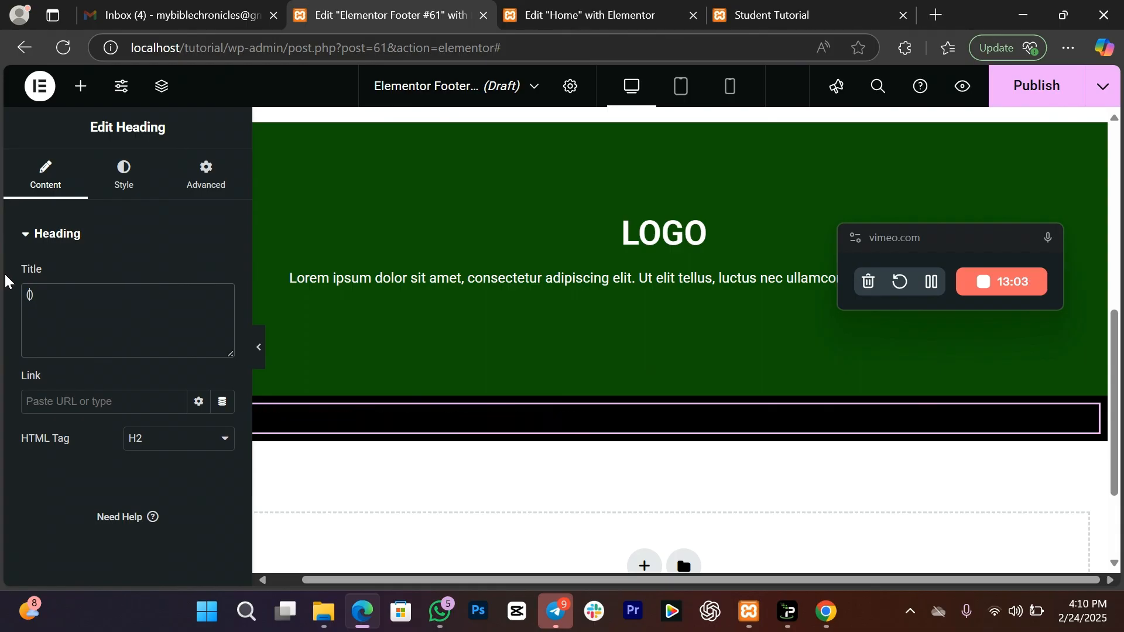
pyautogui.write('cOPYRIGH')
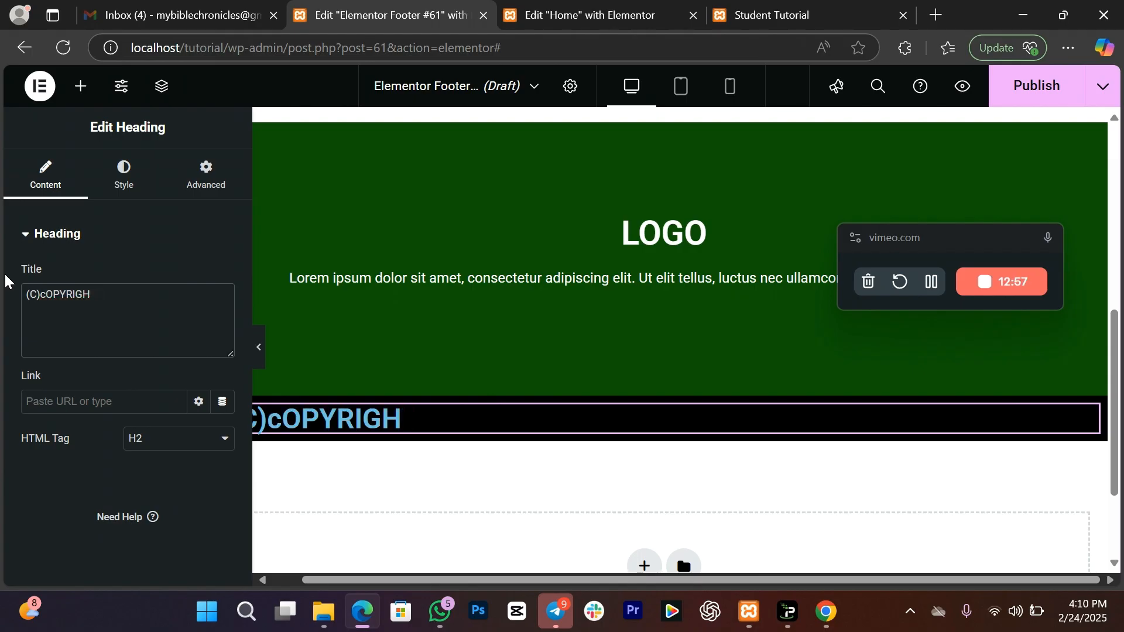
pyautogui.press('BackSpace')
pyautogui.press('BackSpace')
pyautogui.press('BackSpace')
pyautogui.press('BackSpace')
pyautogui.press('BackSpace')
pyautogui.press('BackSpace')
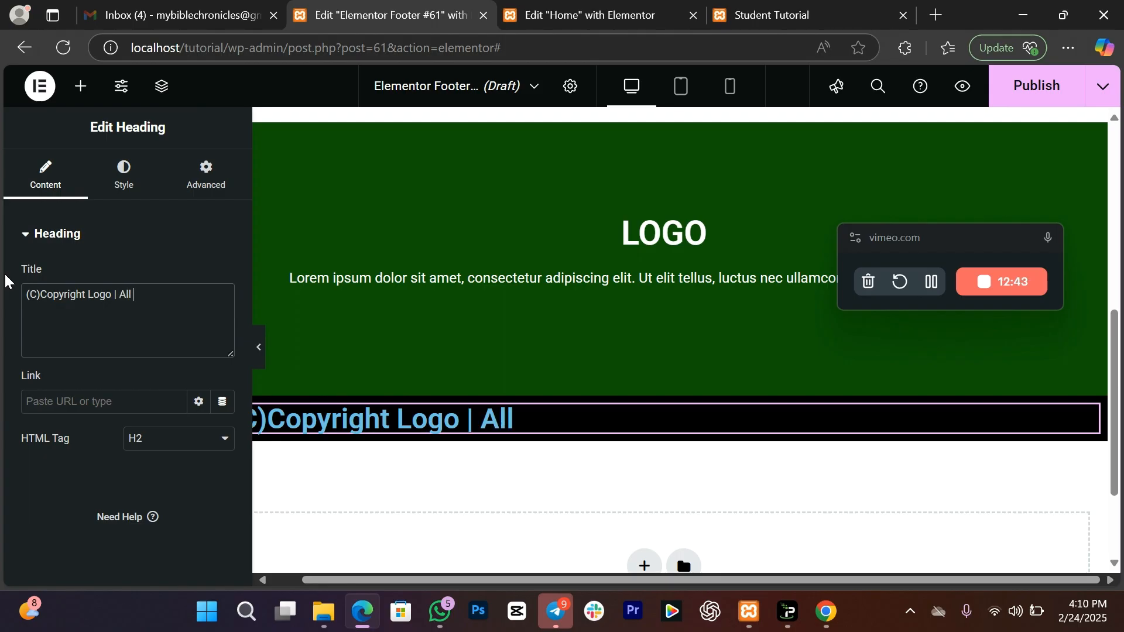
pyautogui.write('ght Re')
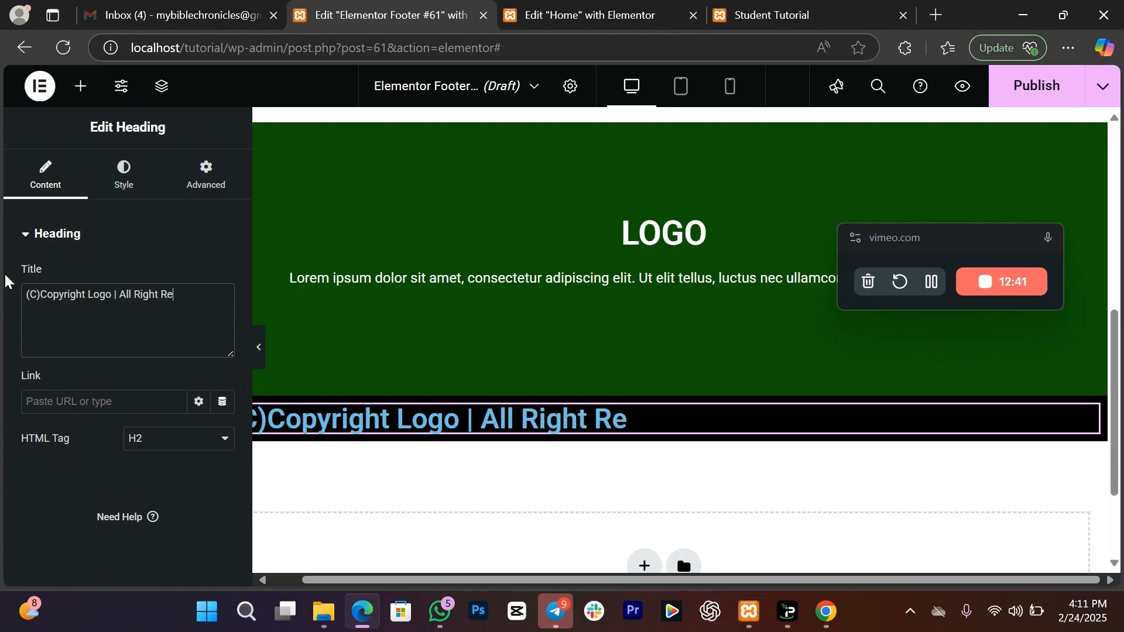
pyautogui.write('served')
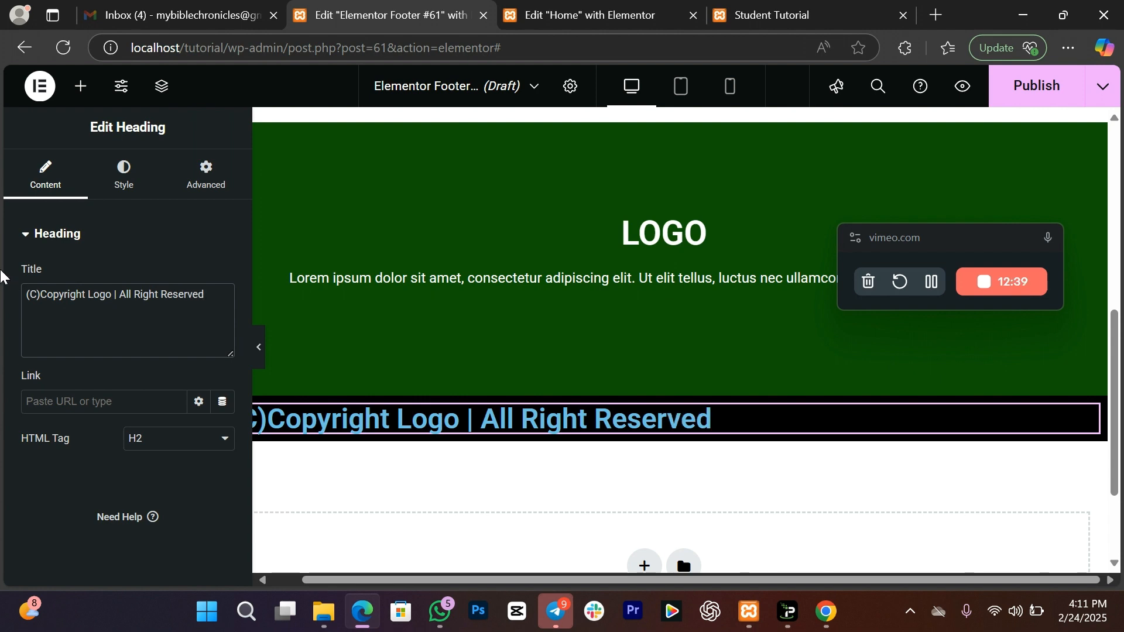
# Step: Centre the copyright heading, make it white and set its font size to 12
pyautogui.click(121, 183)
pyautogui.click(182, 284)
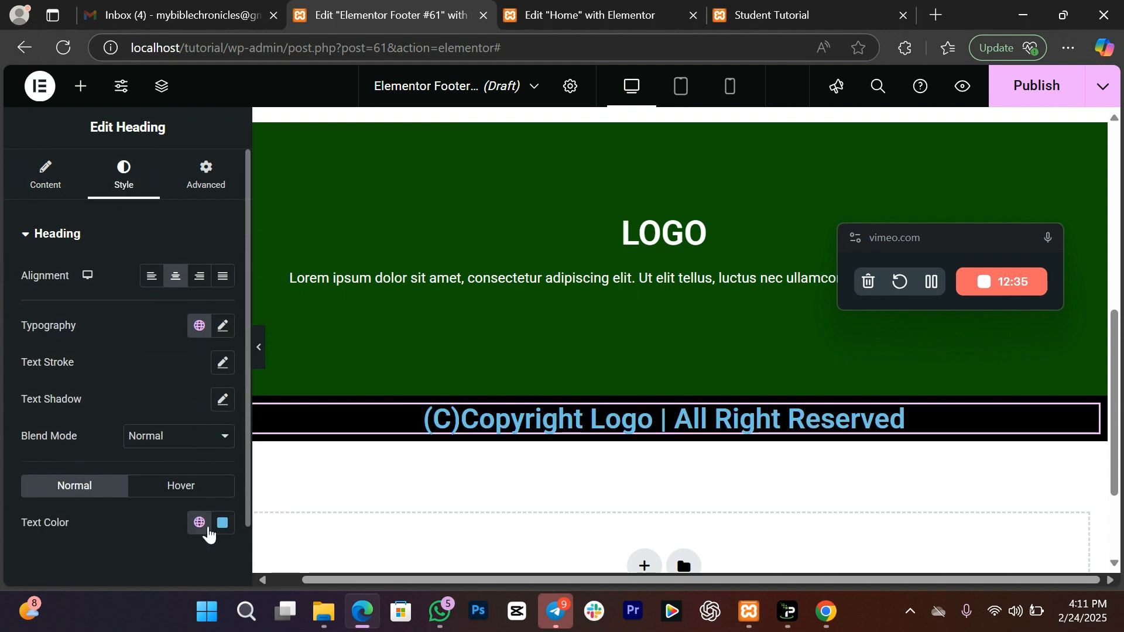
pyautogui.click(221, 525)
pyautogui.moveTo(176, 354); pyautogui.dragTo(56, 282)
pyautogui.click(52, 355)
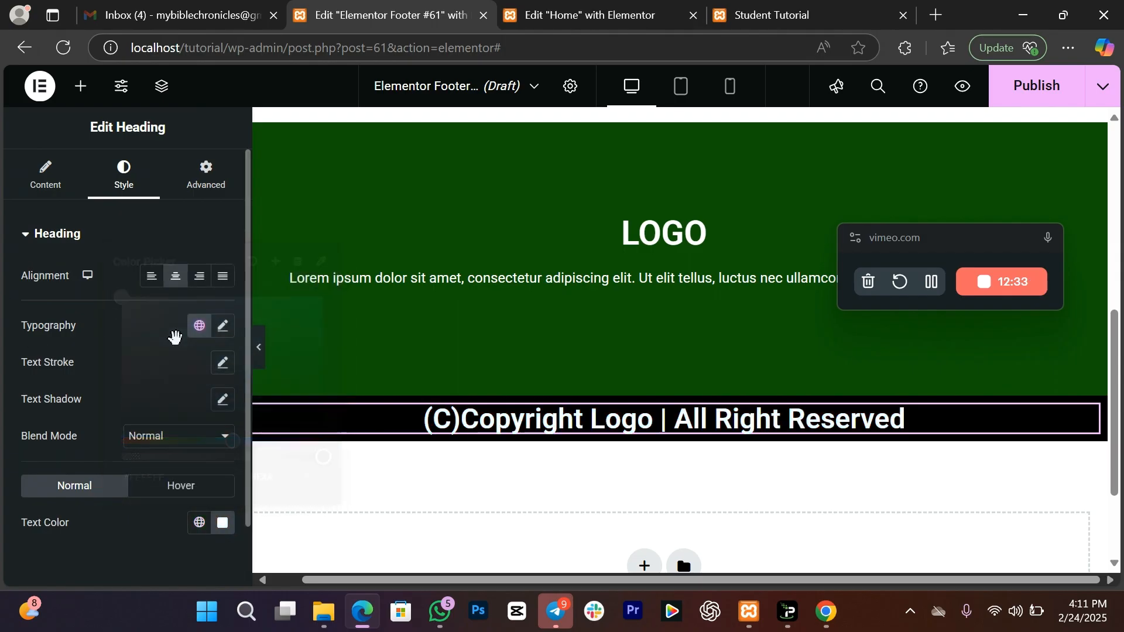
pyautogui.click(223, 326)
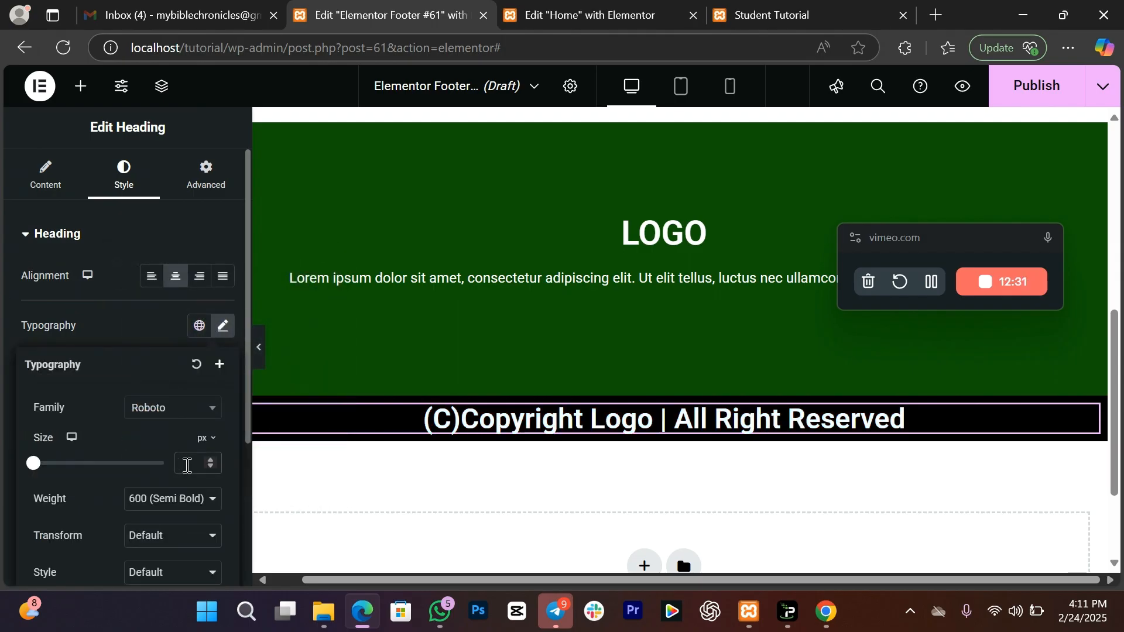
pyautogui.click(188, 466)
pyautogui.write('12')
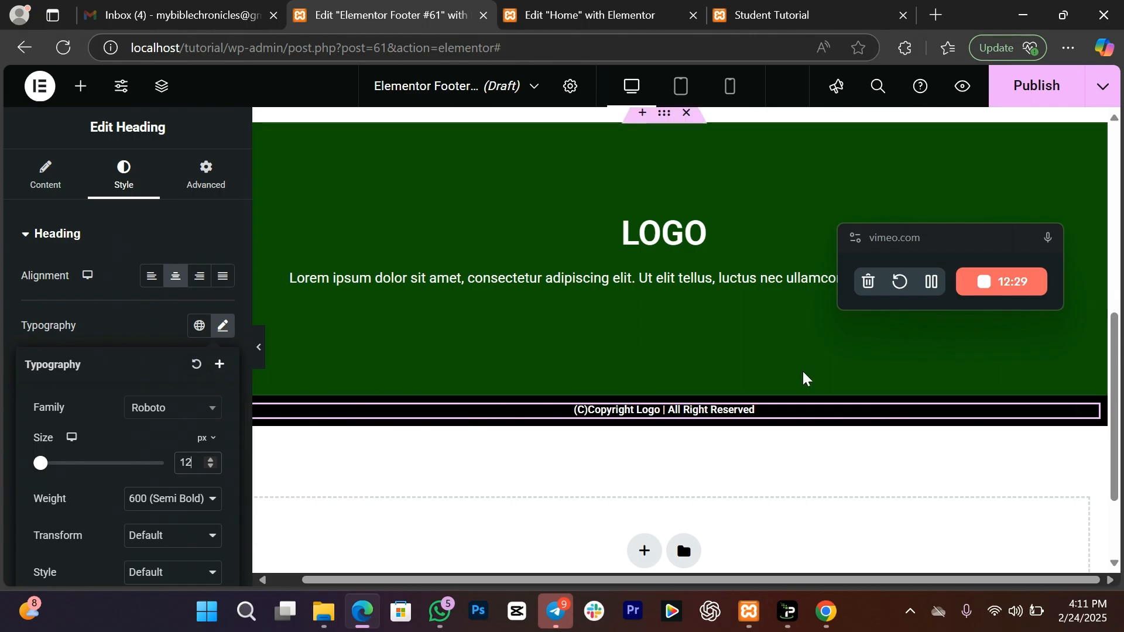
# Step: Publish the footer template with an Entire Site display condition
pyautogui.click(1037, 99)
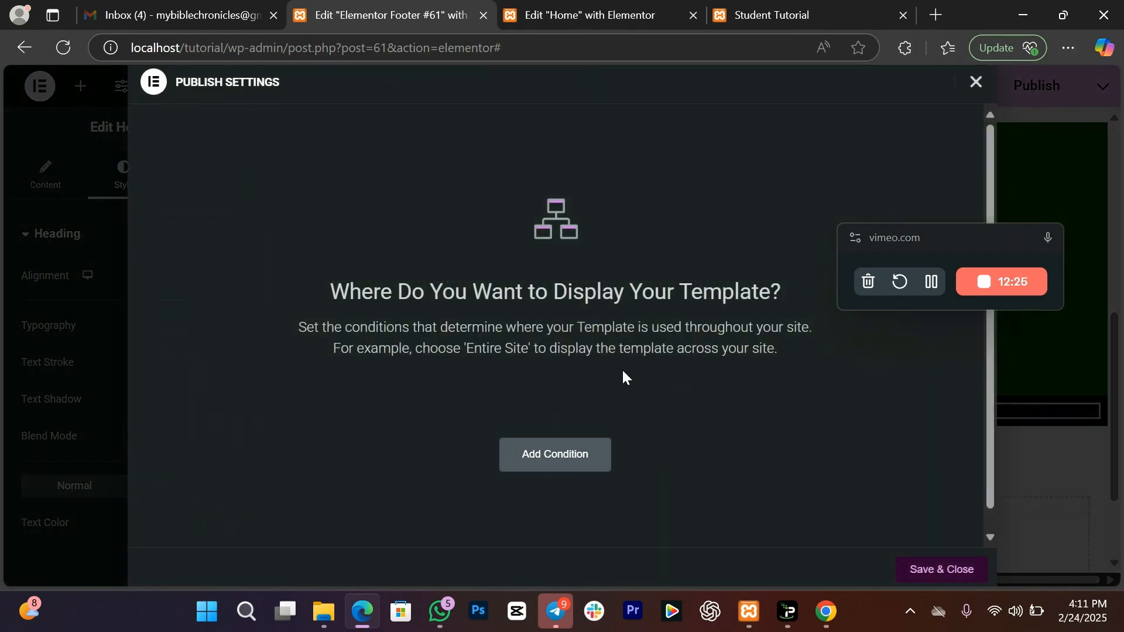
pyautogui.click(589, 460)
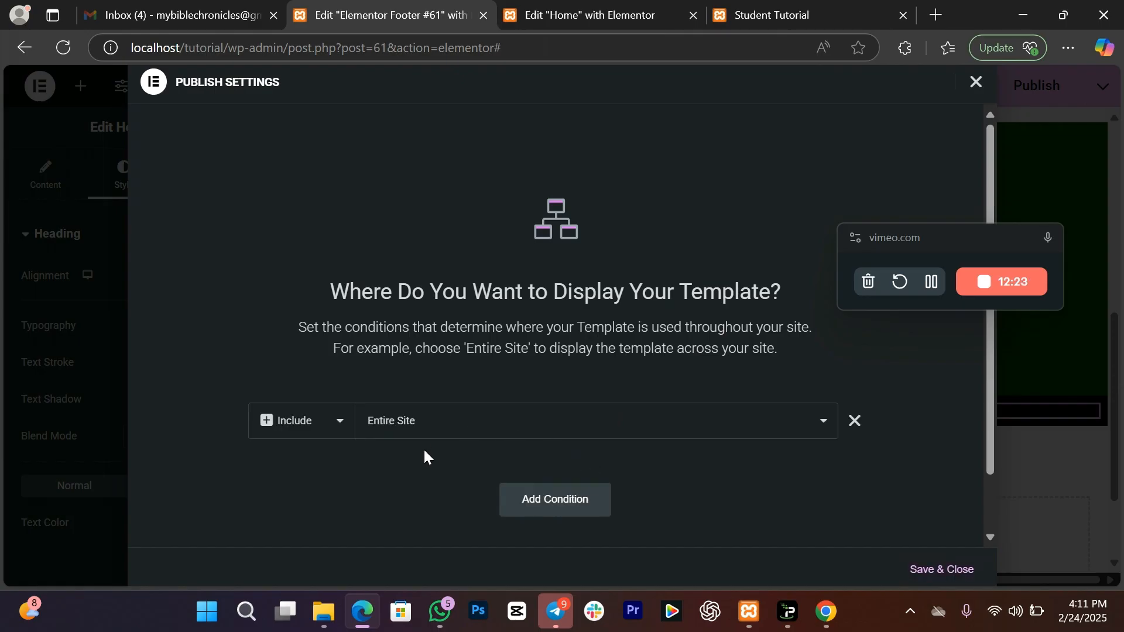
pyautogui.click(933, 571)
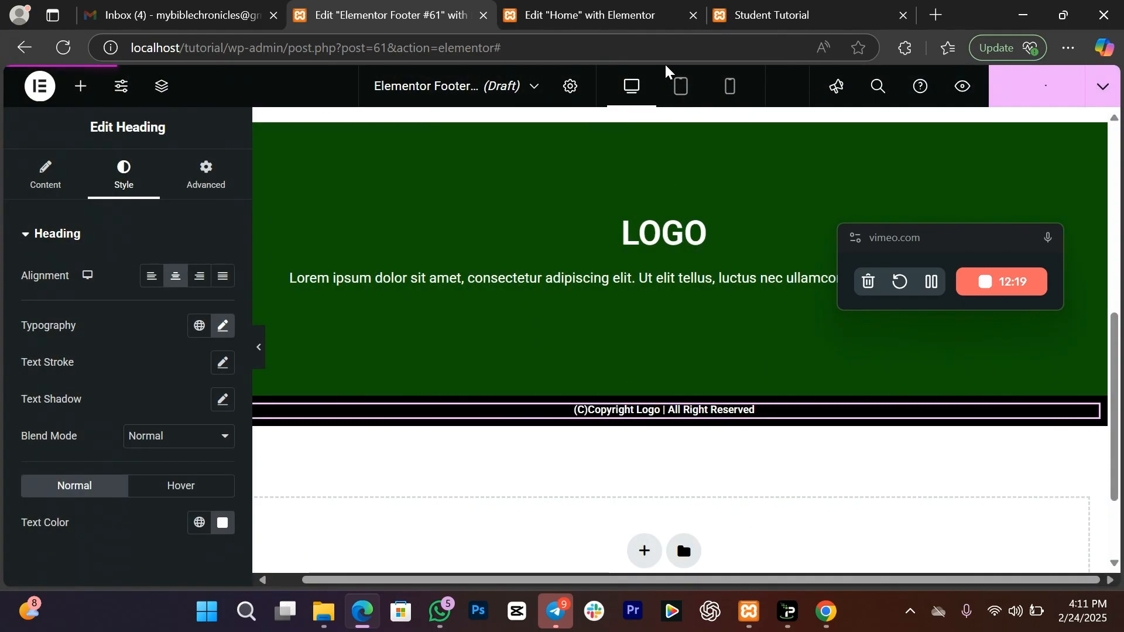
# Step: Reload the site preview, scroll down to check the new footer, then return to the Footer #61 editor
pyautogui.click(749, 16)
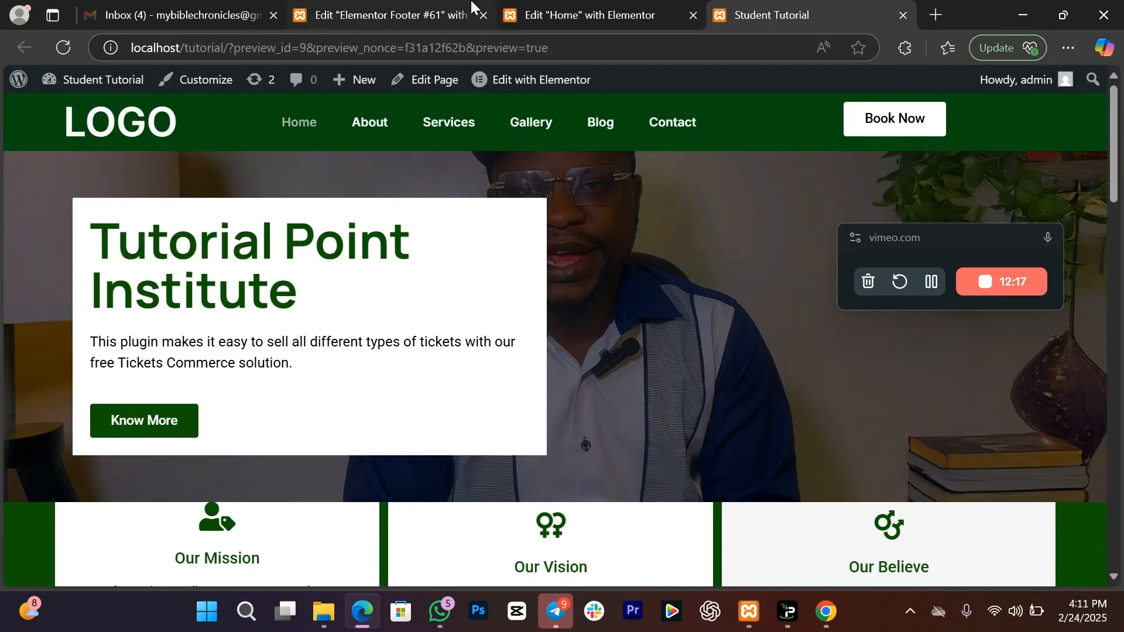
pyautogui.click(560, 7)
pyautogui.click(366, 7)
pyautogui.click(789, 7)
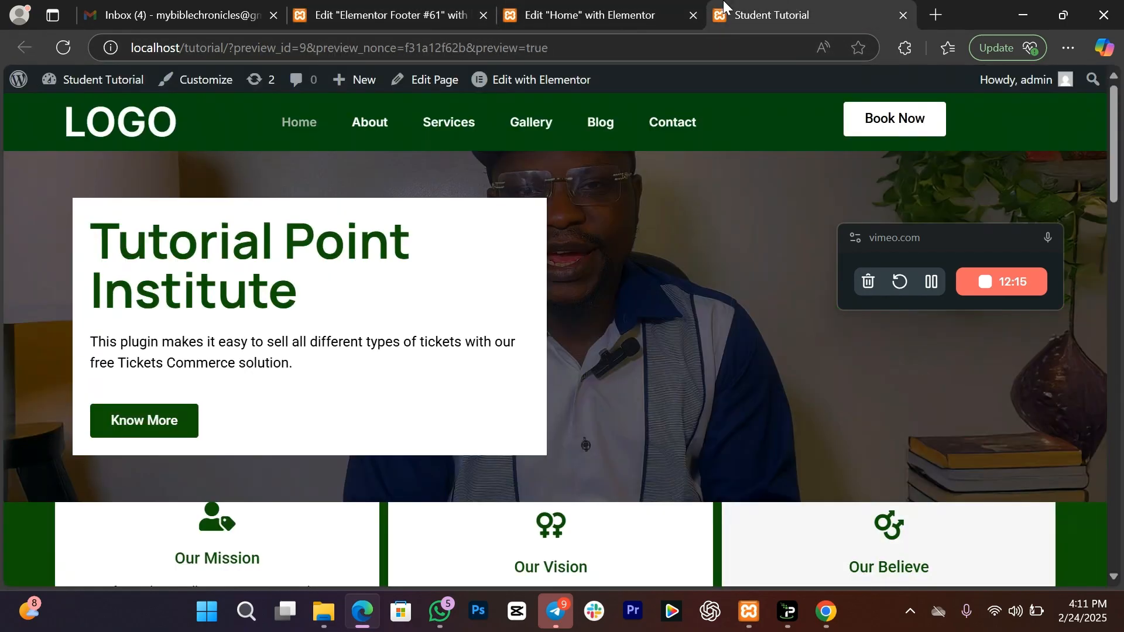
pyautogui.click(62, 48)
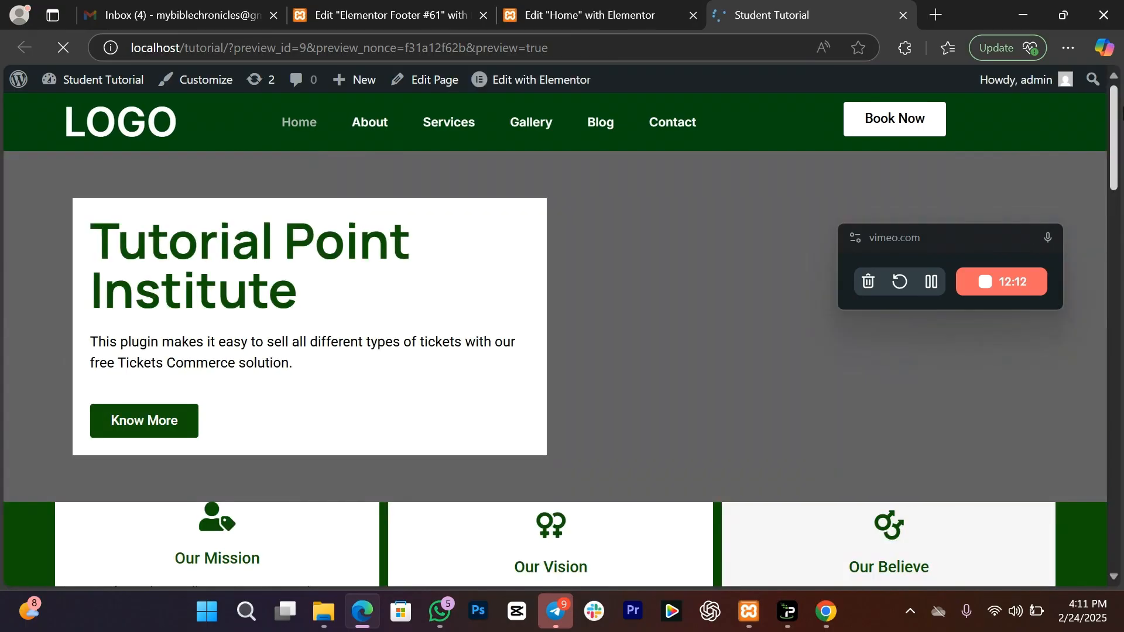
pyautogui.moveTo(1115, 183); pyautogui.dragTo(1096, 572)
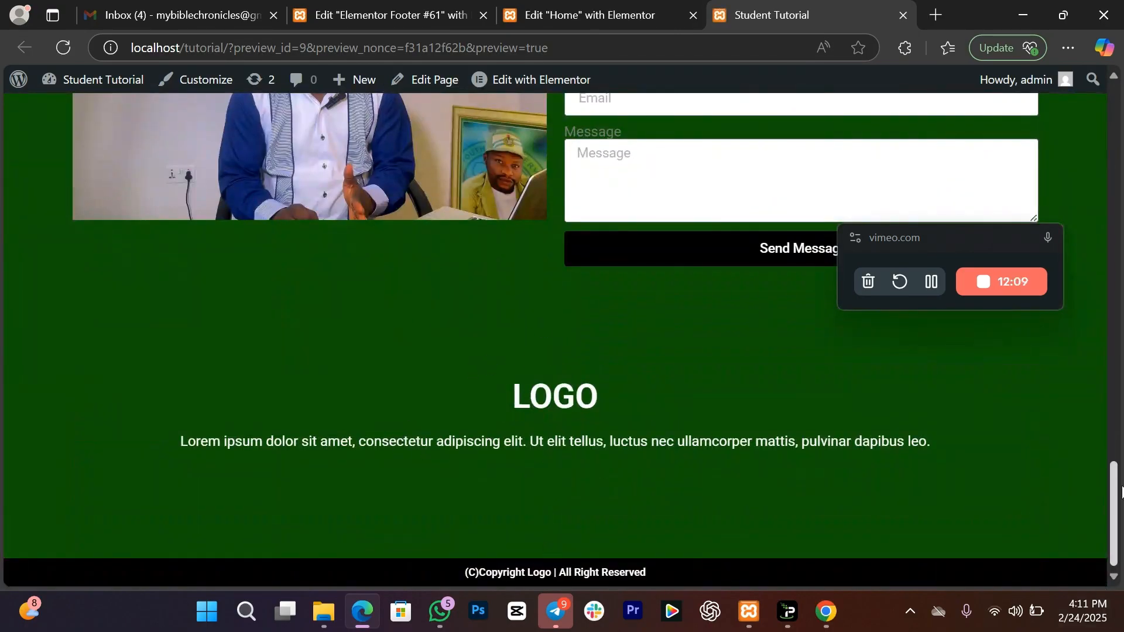
pyautogui.scroll(2, 154, 509)
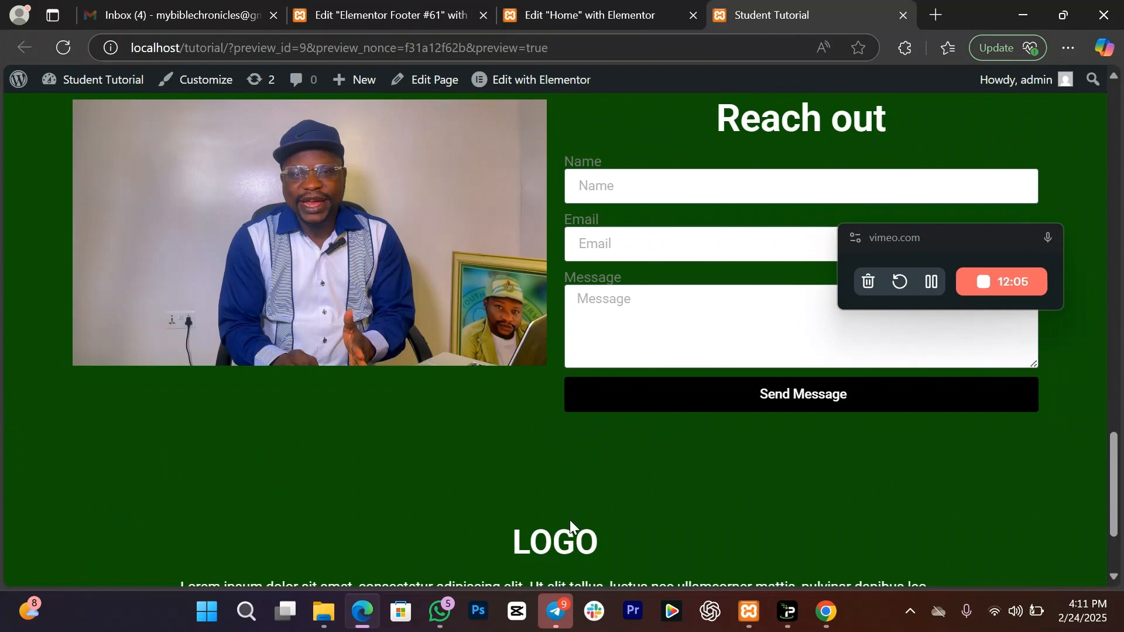
pyautogui.click(410, 15)
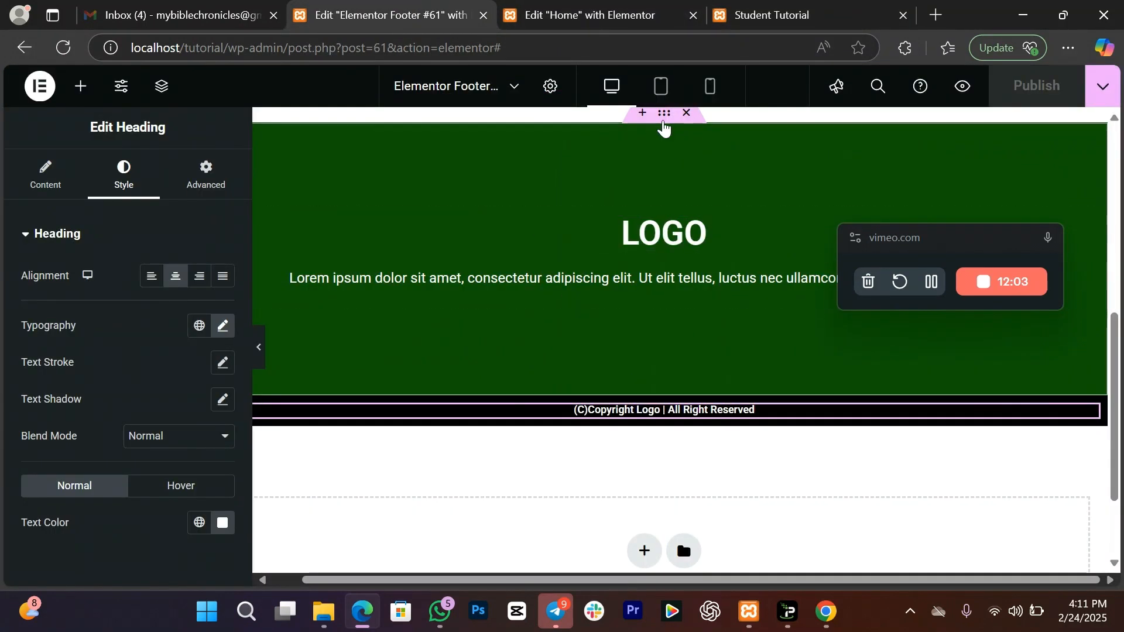
# Step: Set the footer section's top margin to 50 px, unlinked from the other sides, and publish
pyautogui.click(664, 118)
pyautogui.click(205, 174)
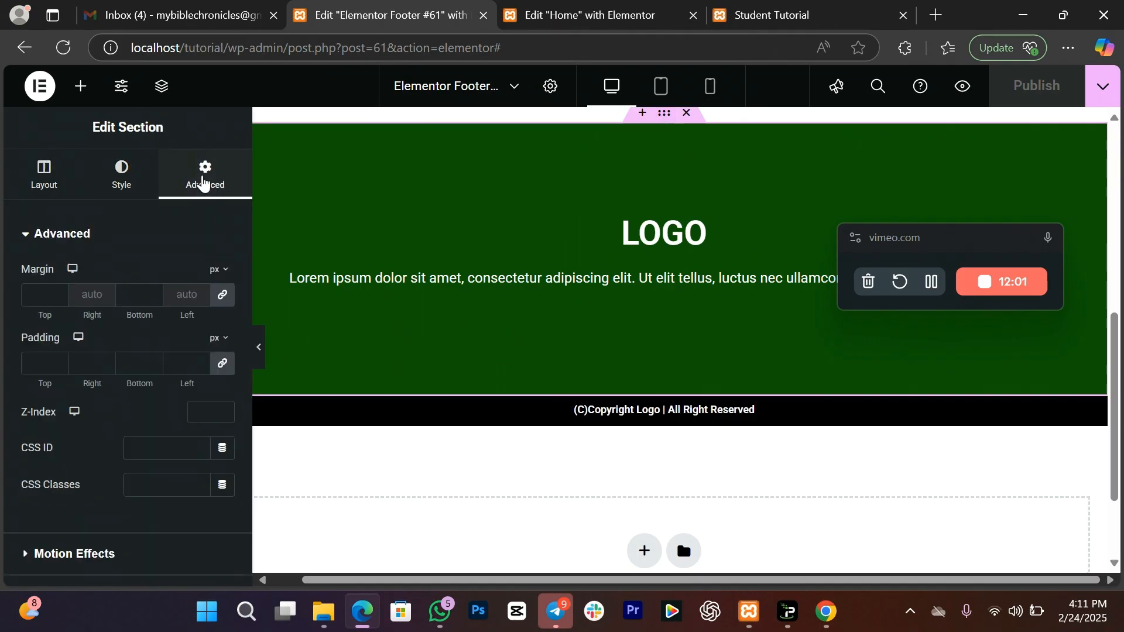
pyautogui.click(223, 295)
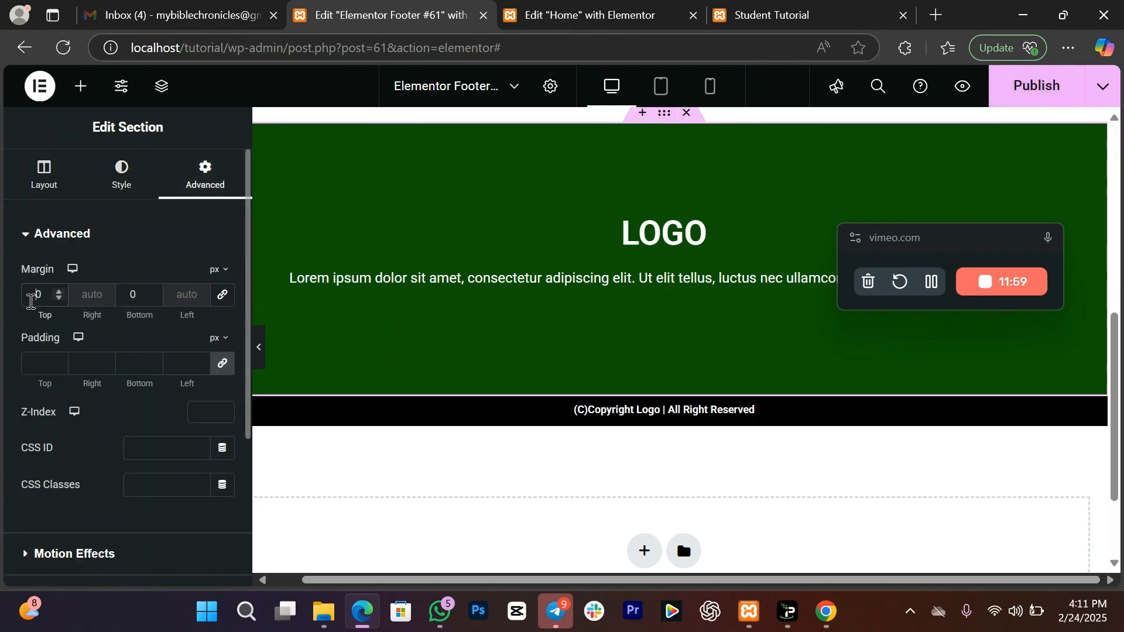
pyautogui.click(31, 301)
pyautogui.write('5')
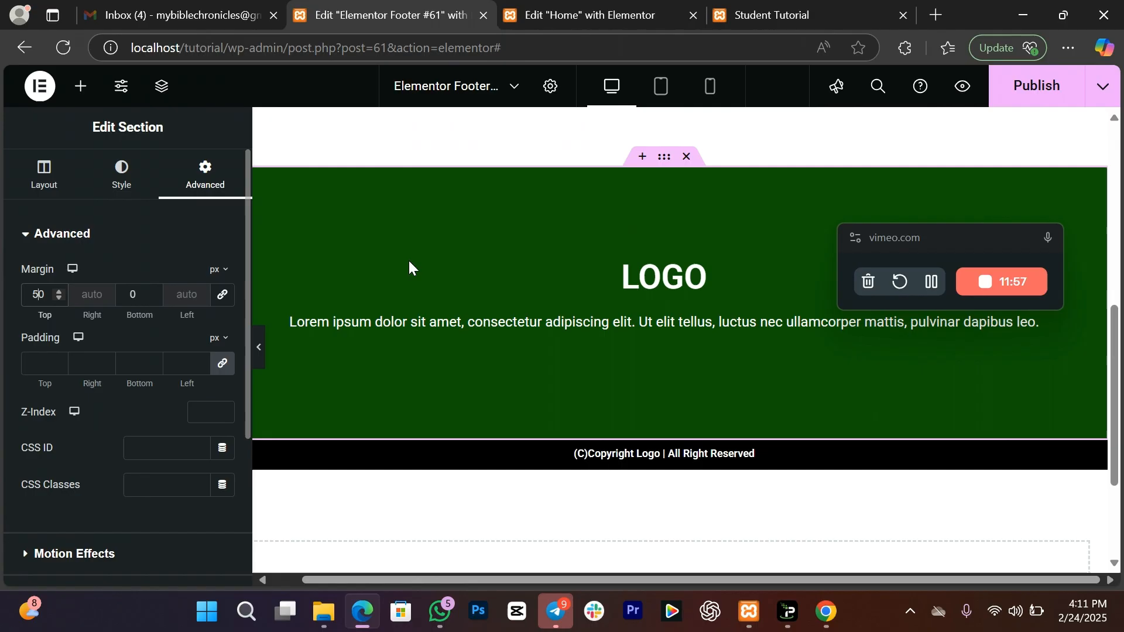
pyautogui.click(1039, 86)
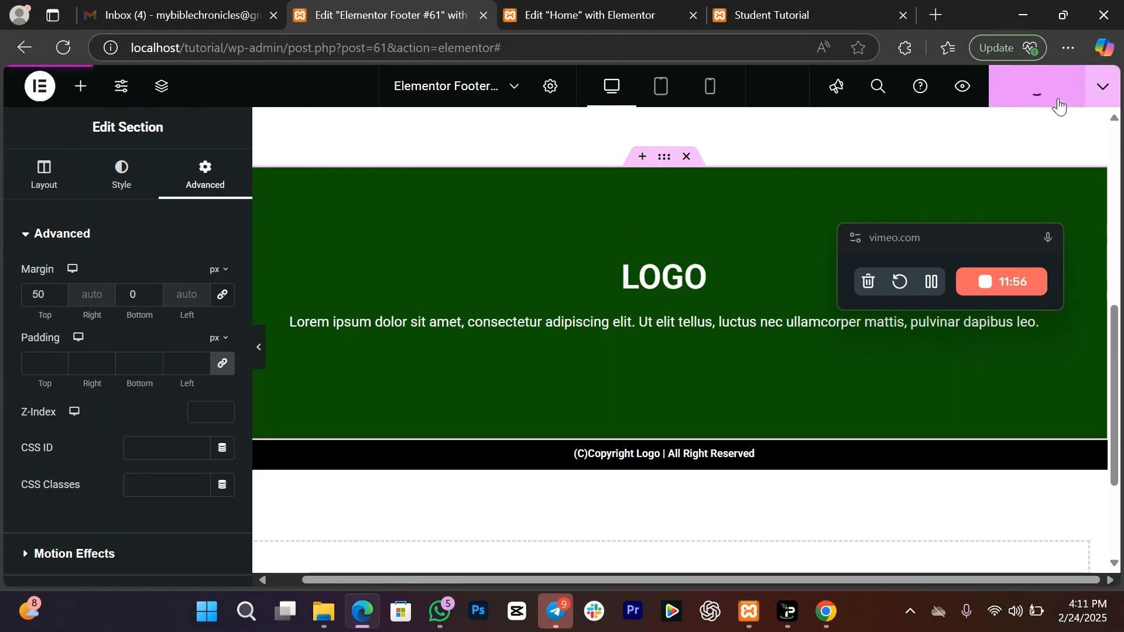
pyautogui.click(772, 8)
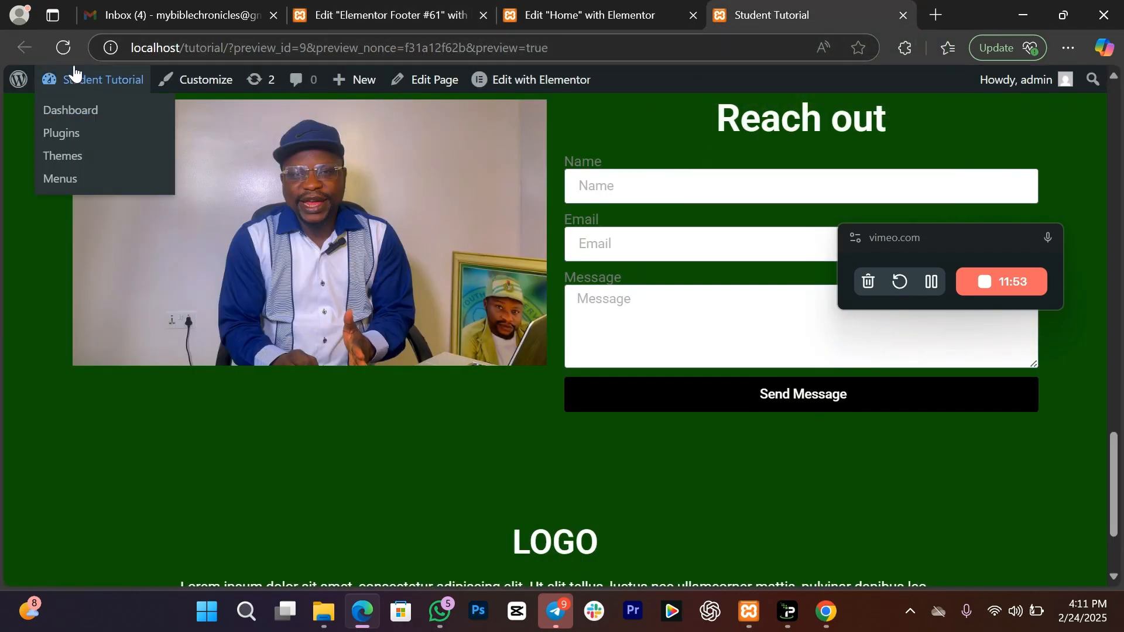
# Step: Reload the preview and scroll down to check the footer's new spacing
pyautogui.click(64, 50)
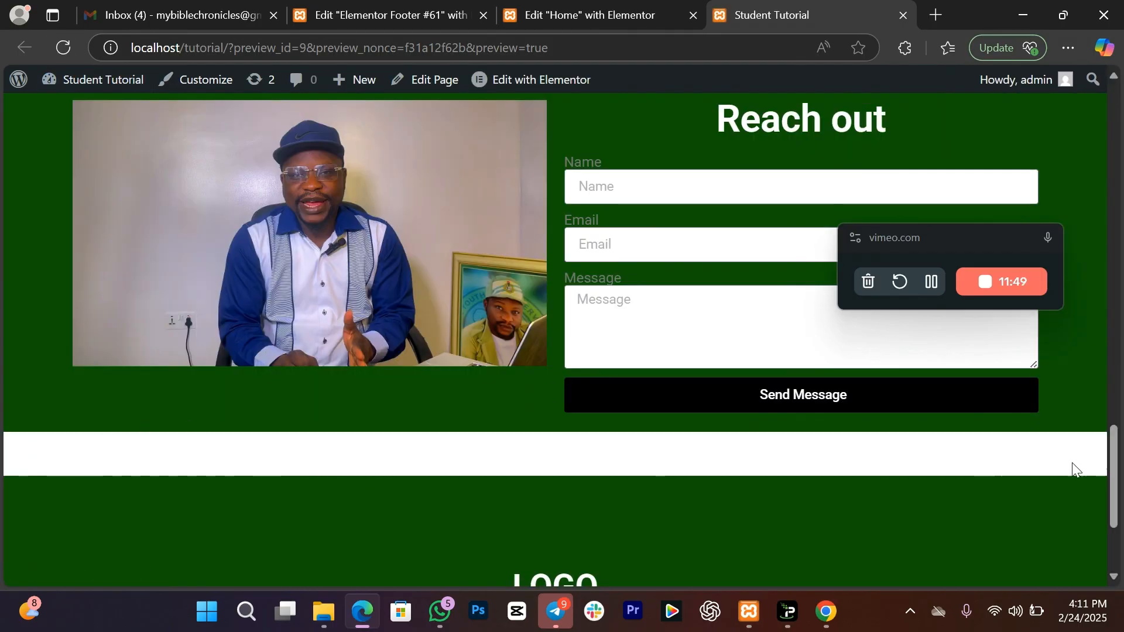
pyautogui.moveTo(1115, 470); pyautogui.dragTo(1122, 157)
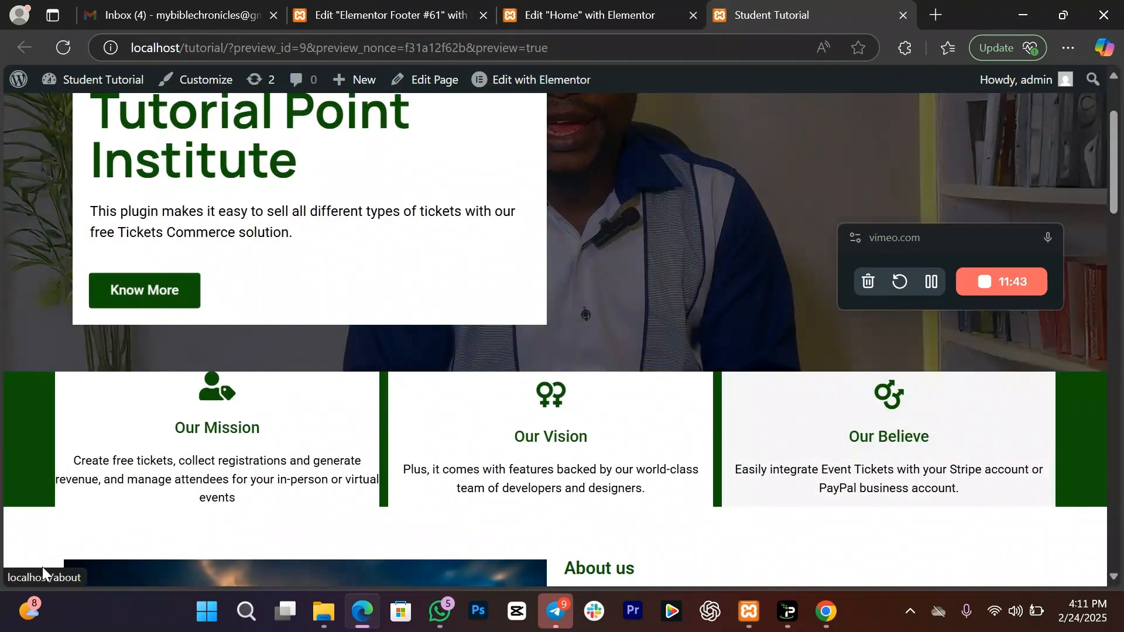
pyautogui.scroll(2, 1112, 237)
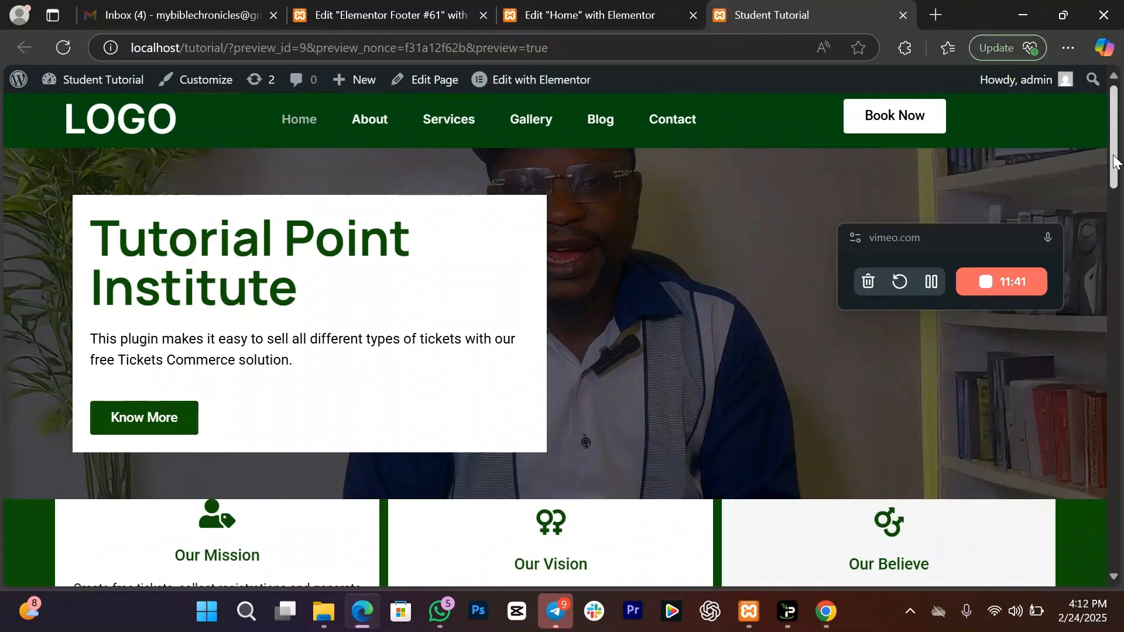
# Step: Navigate from the home page to the About page and open it for editing
pyautogui.click(372, 131)
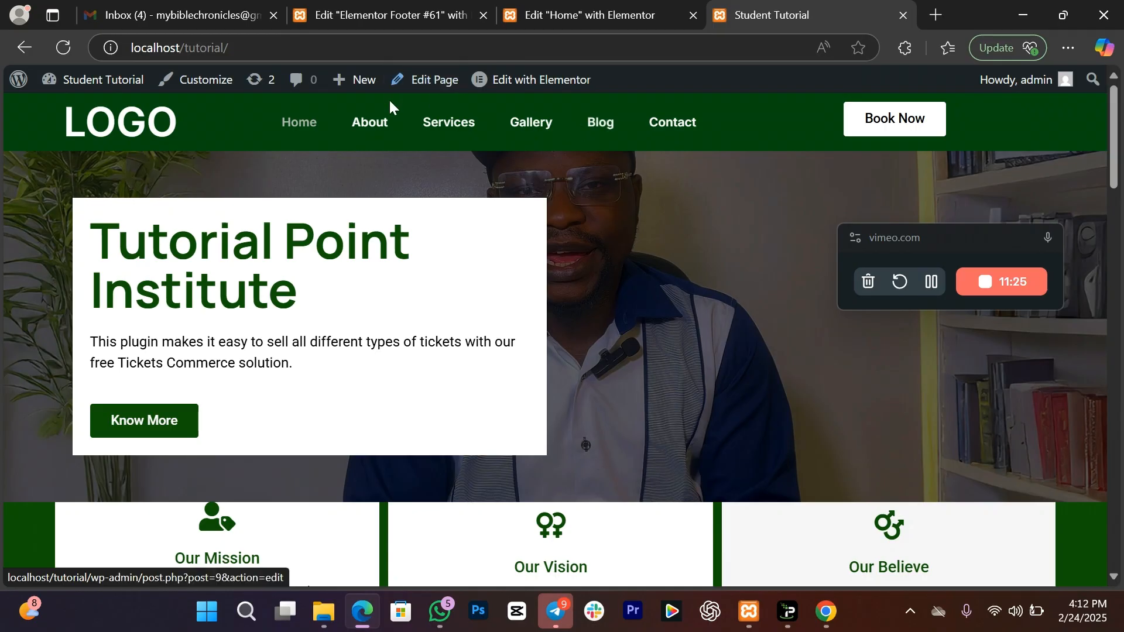
pyautogui.click(376, 133)
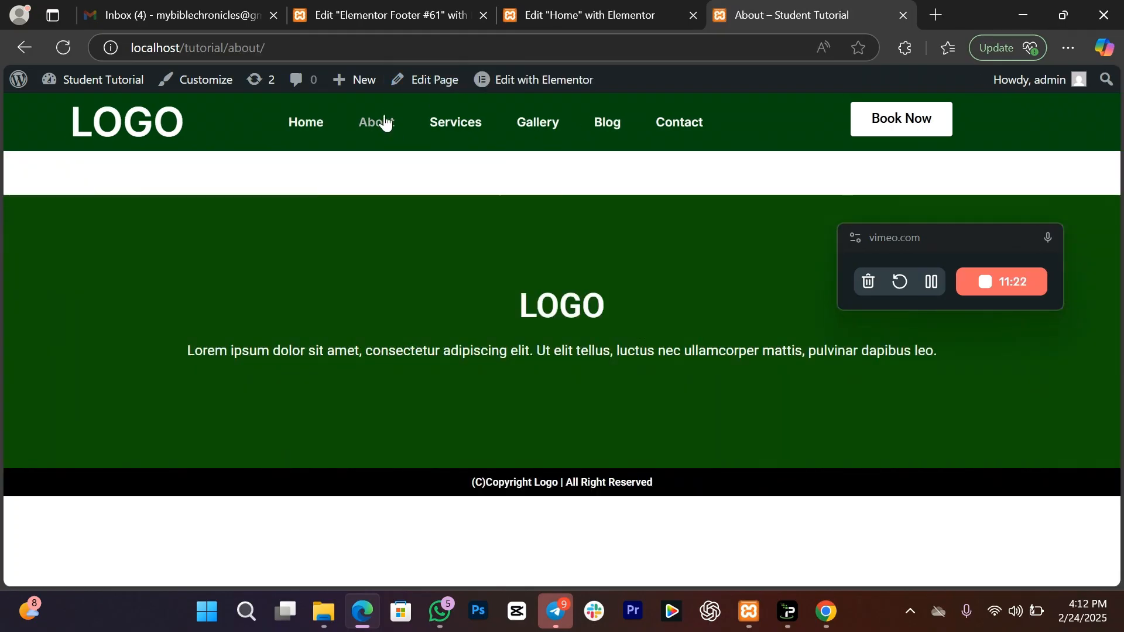
pyautogui.click(445, 78)
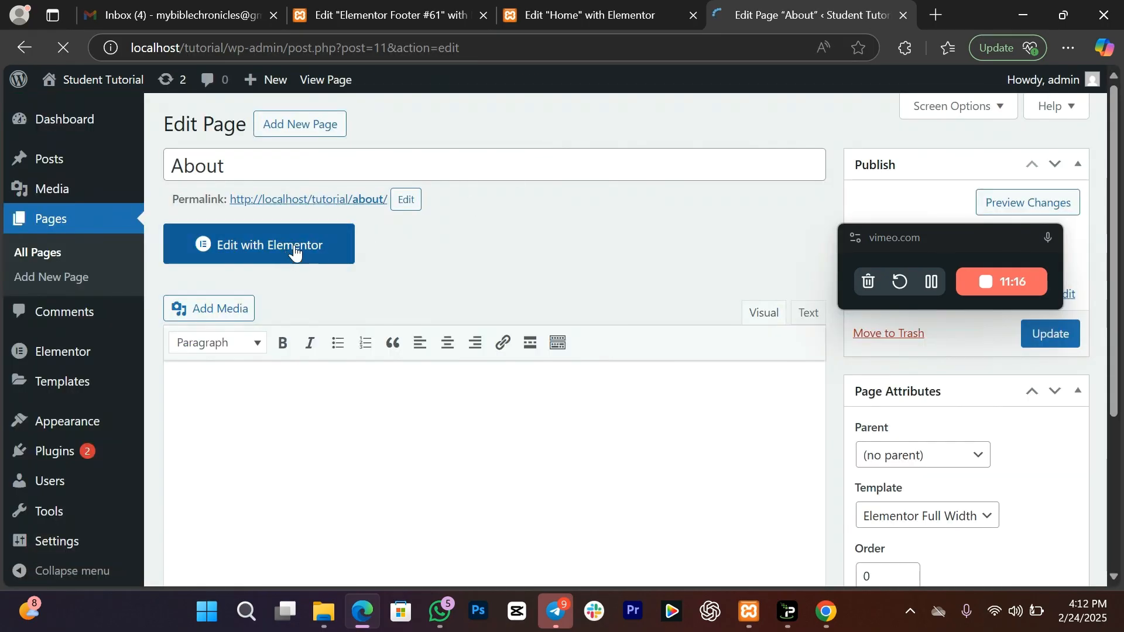
# Step: Add a one-column section to the About page with a 400 px minimum height and the 'my green' background
pyautogui.click(295, 249)
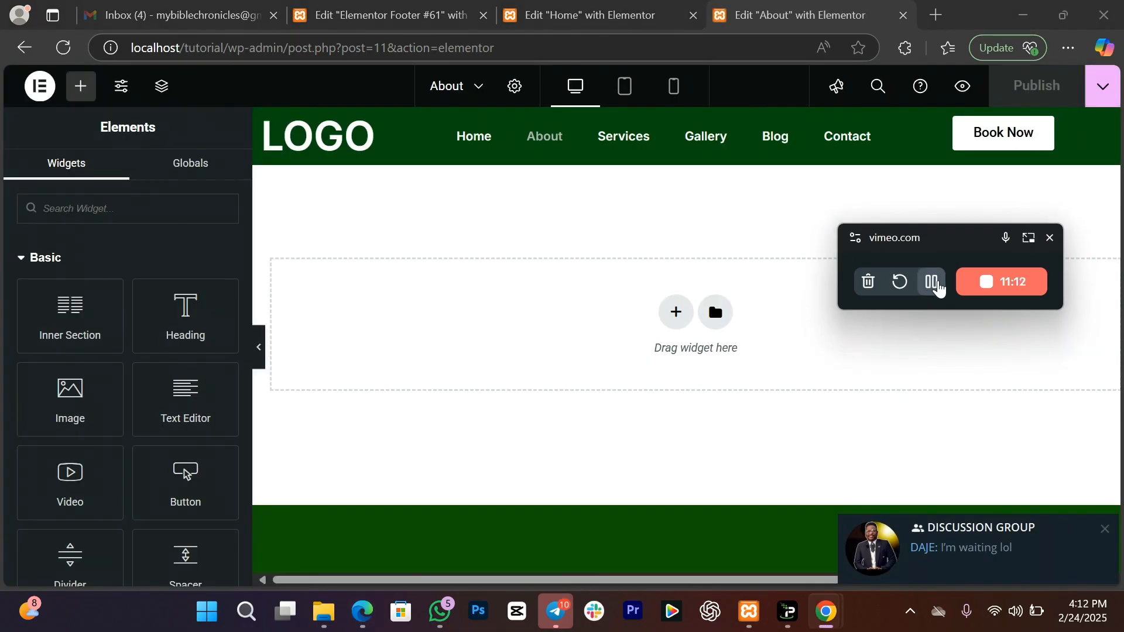
pyautogui.click(665, 321)
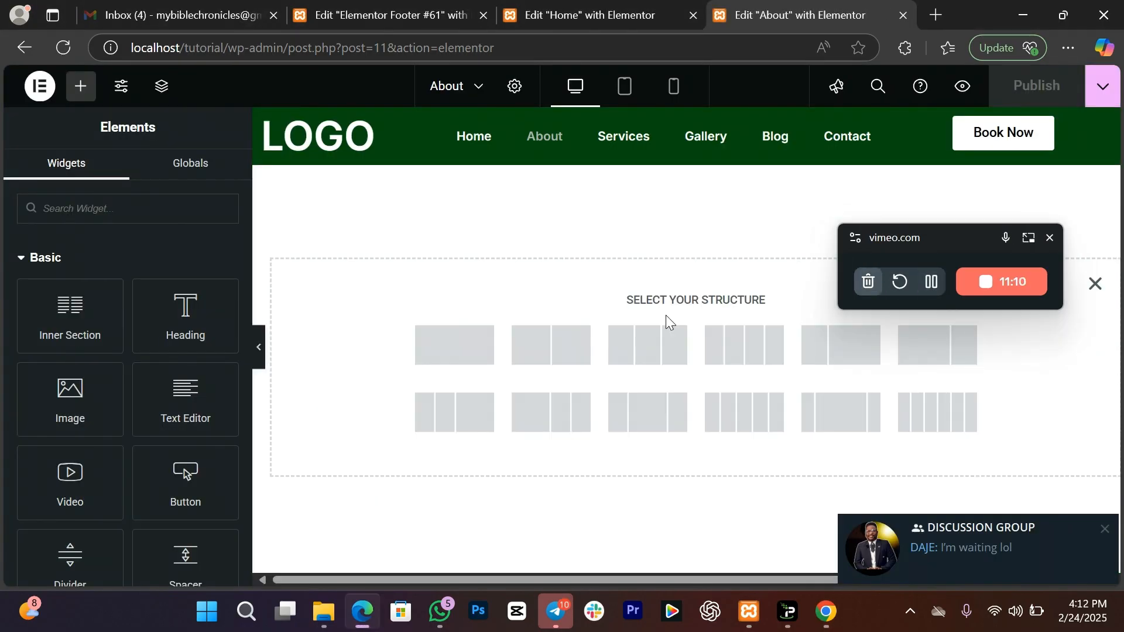
pyautogui.click(457, 343)
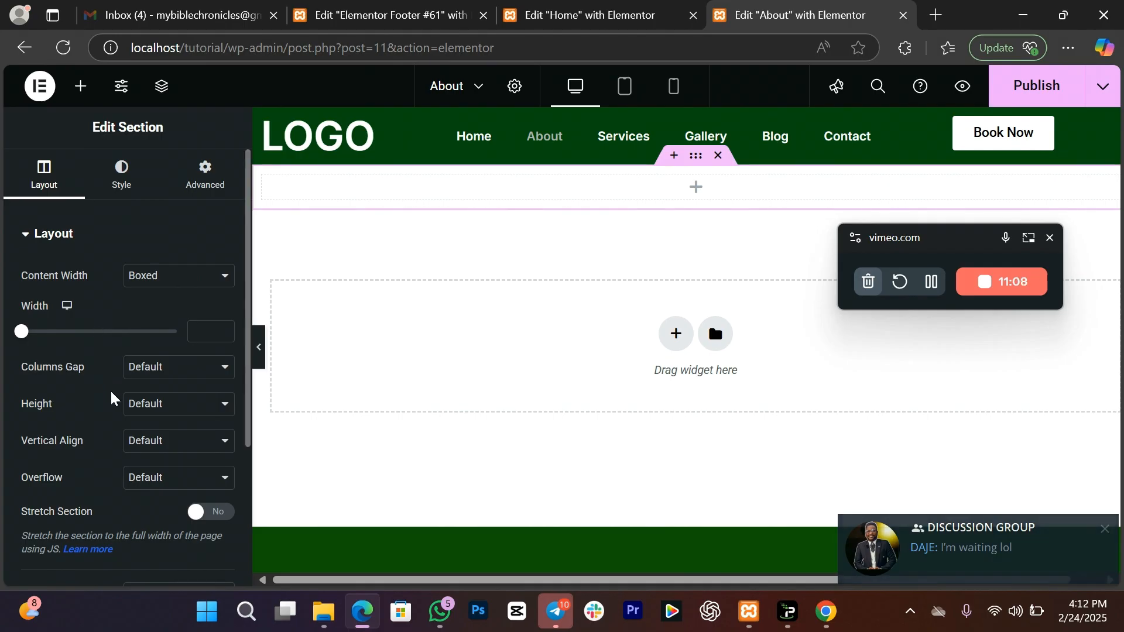
pyautogui.click(139, 405)
pyautogui.click(170, 473)
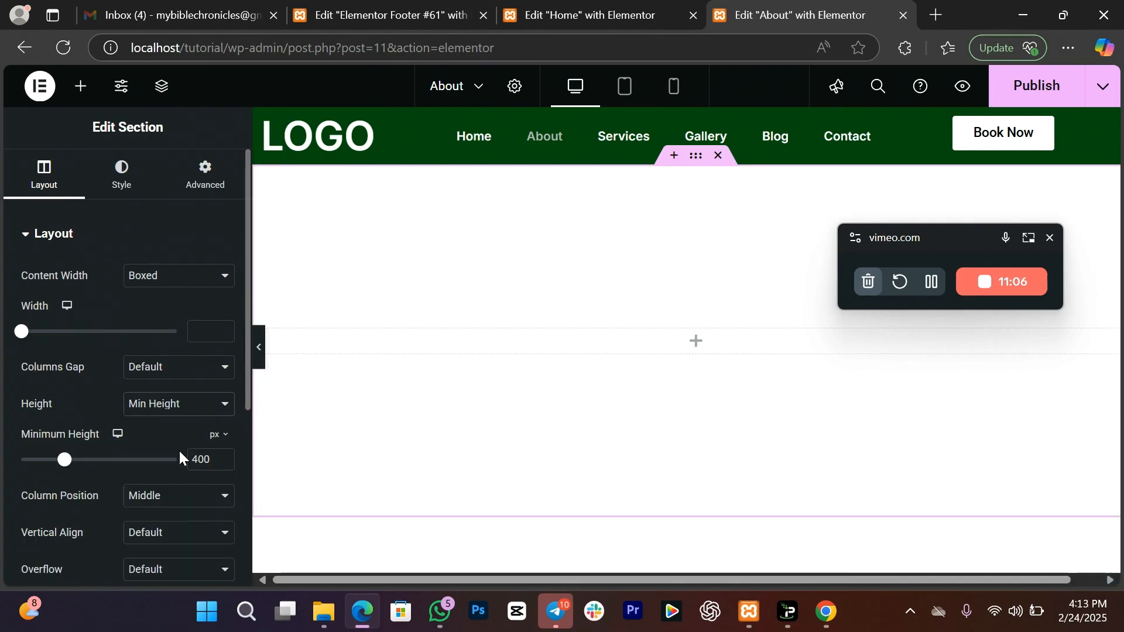
pyautogui.click(120, 176)
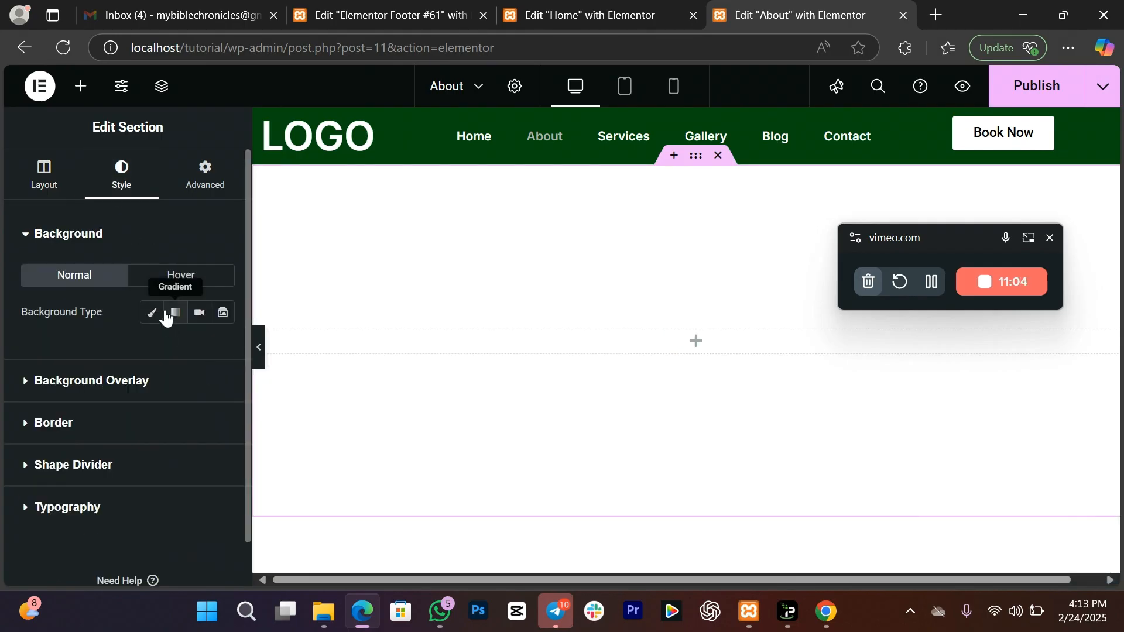
pyautogui.click(152, 312)
pyautogui.click(196, 351)
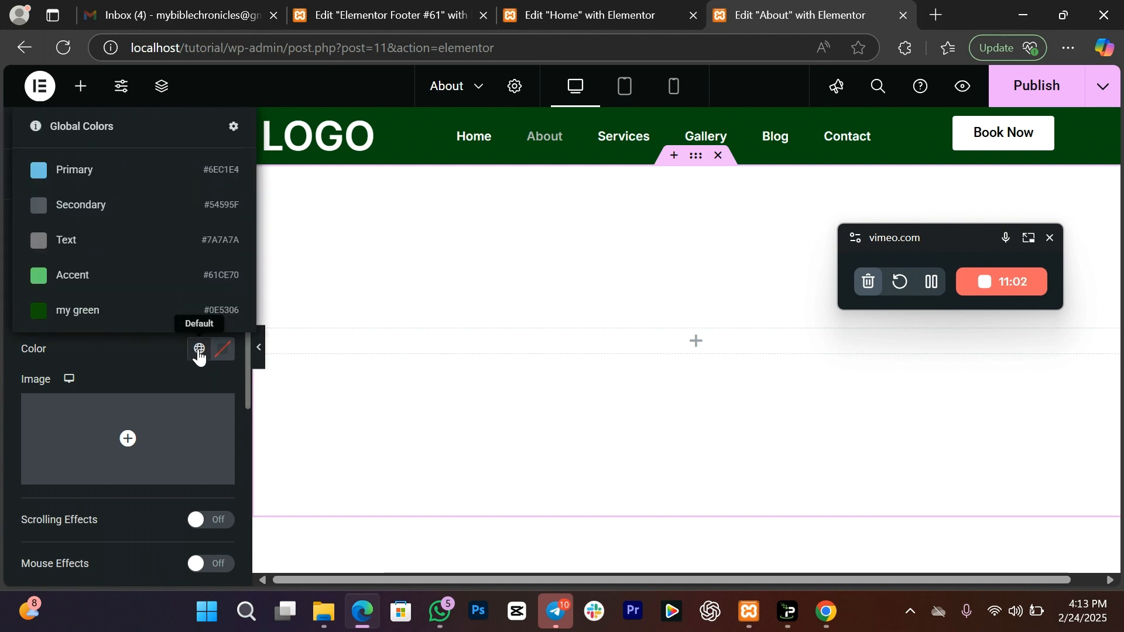
pyautogui.click(98, 305)
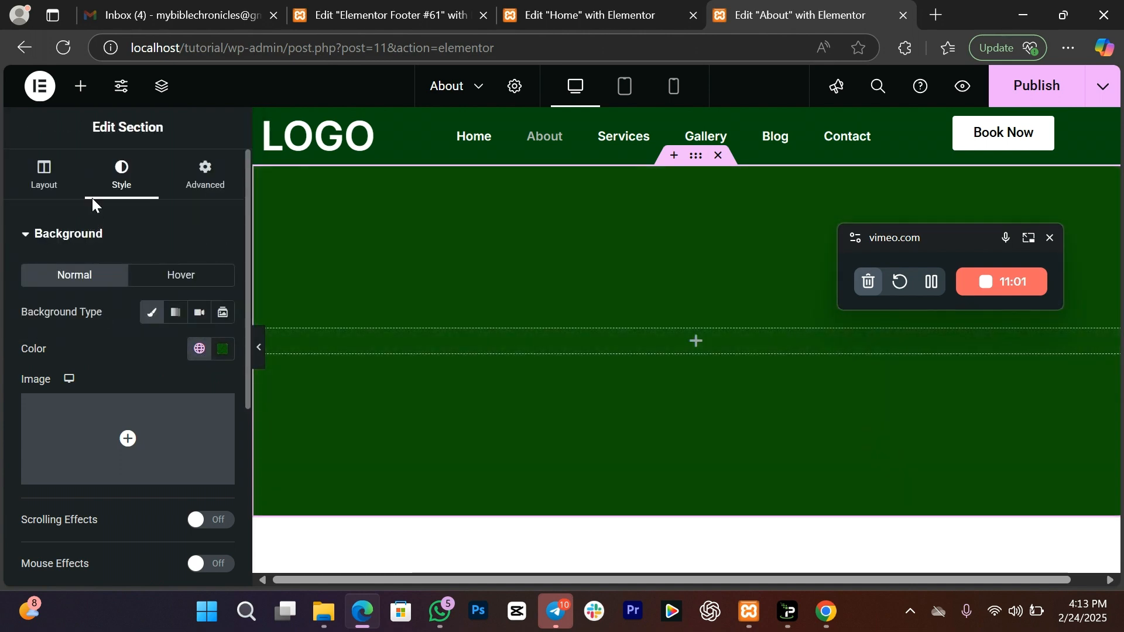
# Step: Put a centred white 'About us' heading in the green section, then return to the Home editor
pyautogui.click(81, 86)
pyautogui.moveTo(154, 284); pyautogui.dragTo(416, 344)
pyautogui.moveTo(191, 306); pyautogui.dragTo(0, 282)
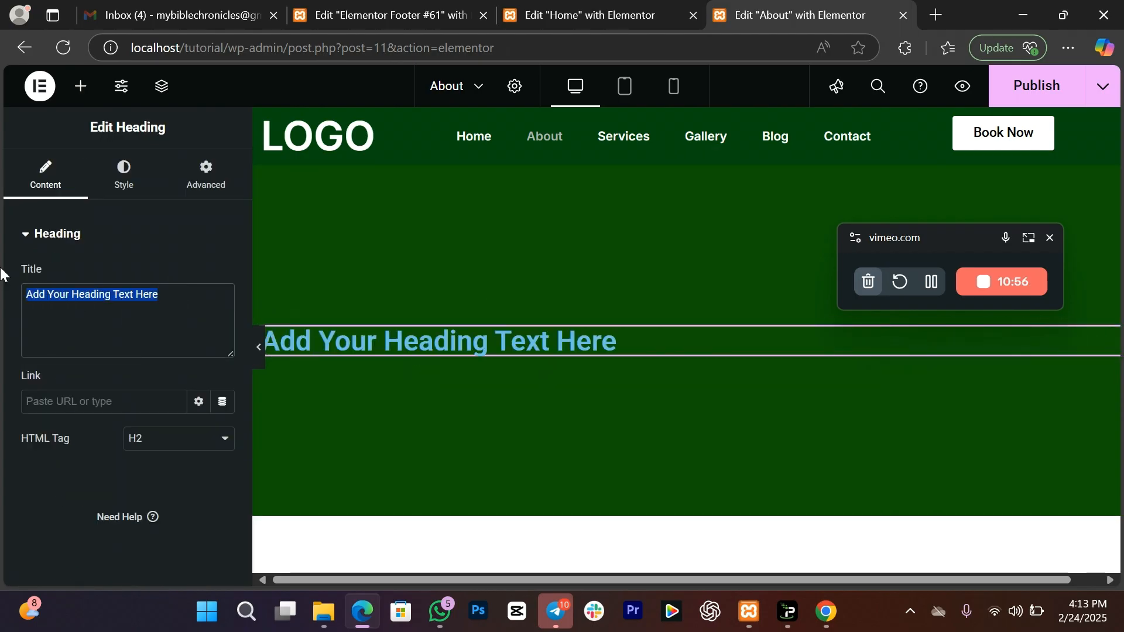
pyautogui.write('About us')
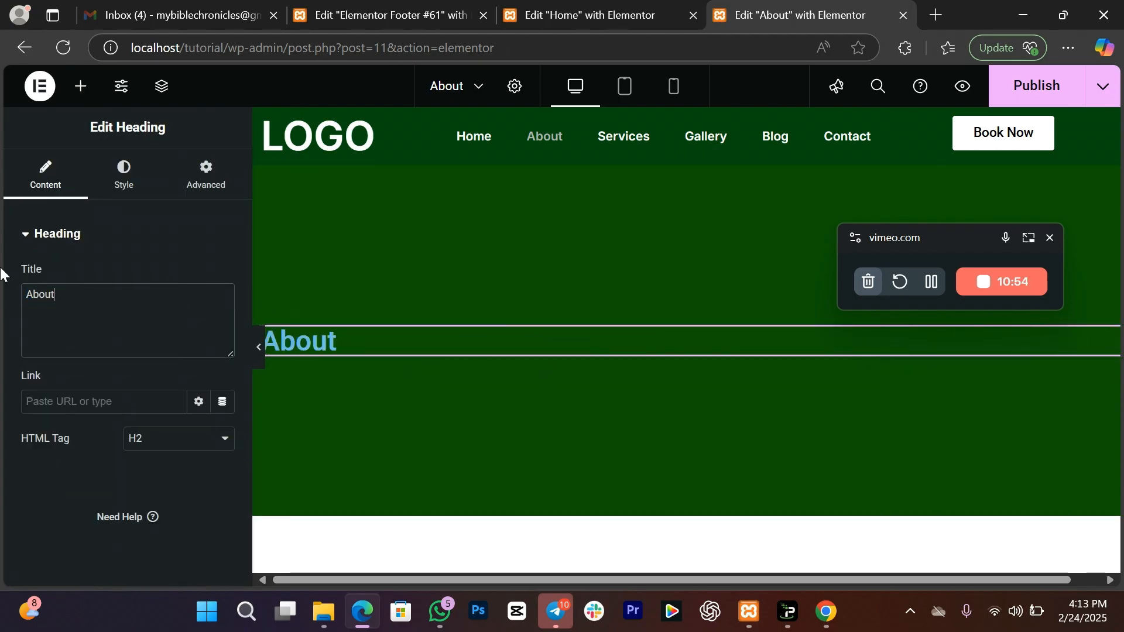
pyautogui.click(115, 188)
pyautogui.click(175, 276)
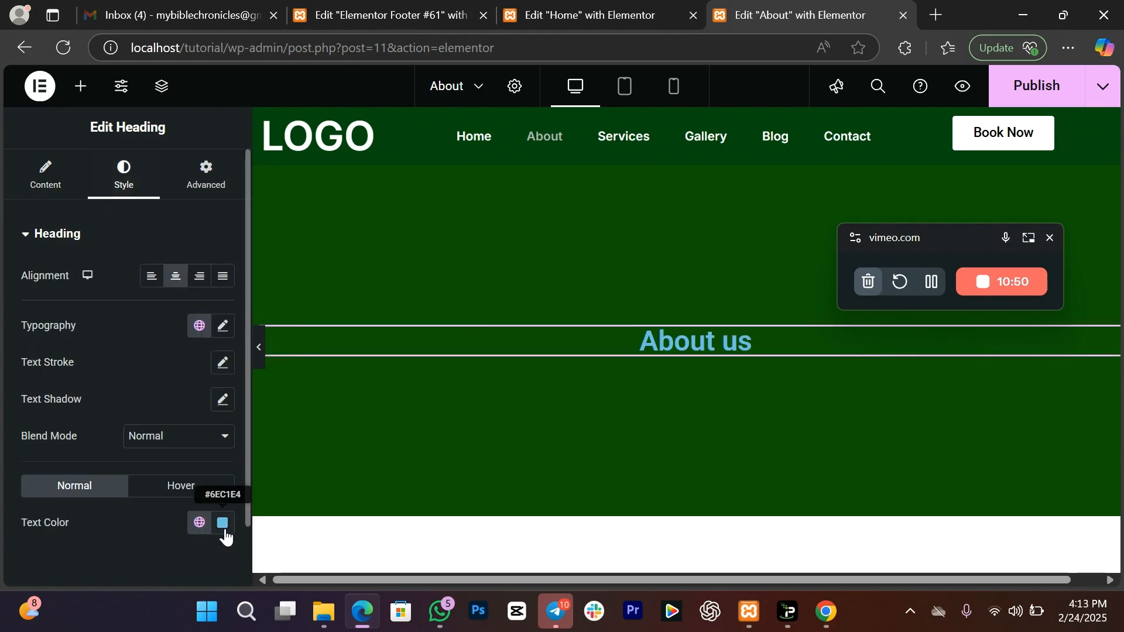
pyautogui.click(222, 523)
pyautogui.moveTo(226, 312); pyautogui.dragTo(84, 256)
pyautogui.click(33, 301)
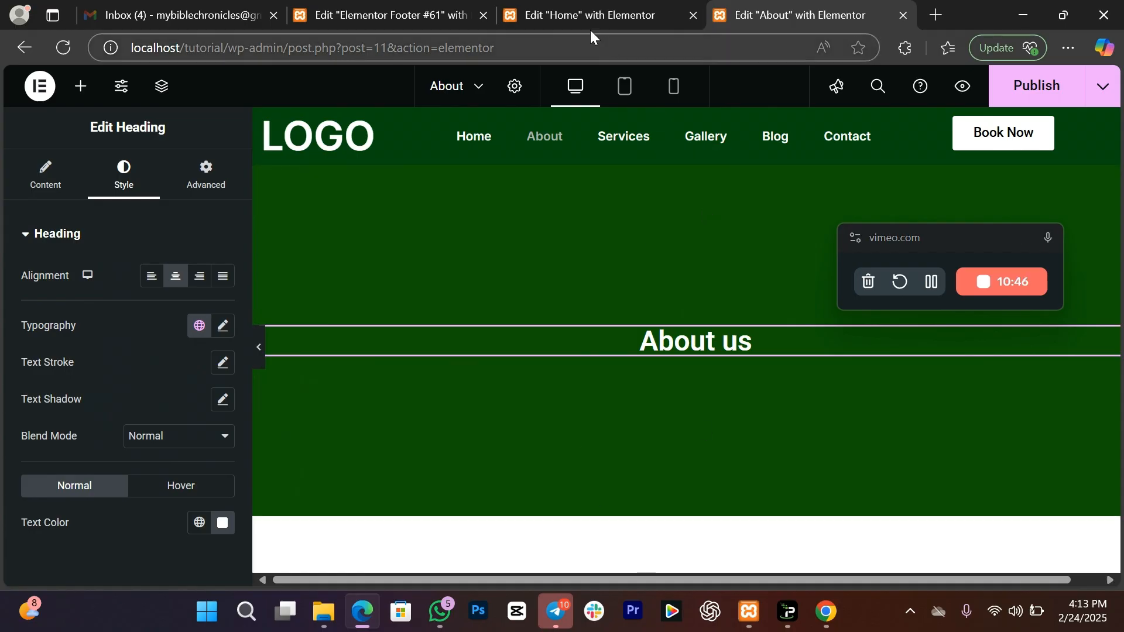
pyautogui.click(571, 11)
pyautogui.scroll(-7, 669, 266)
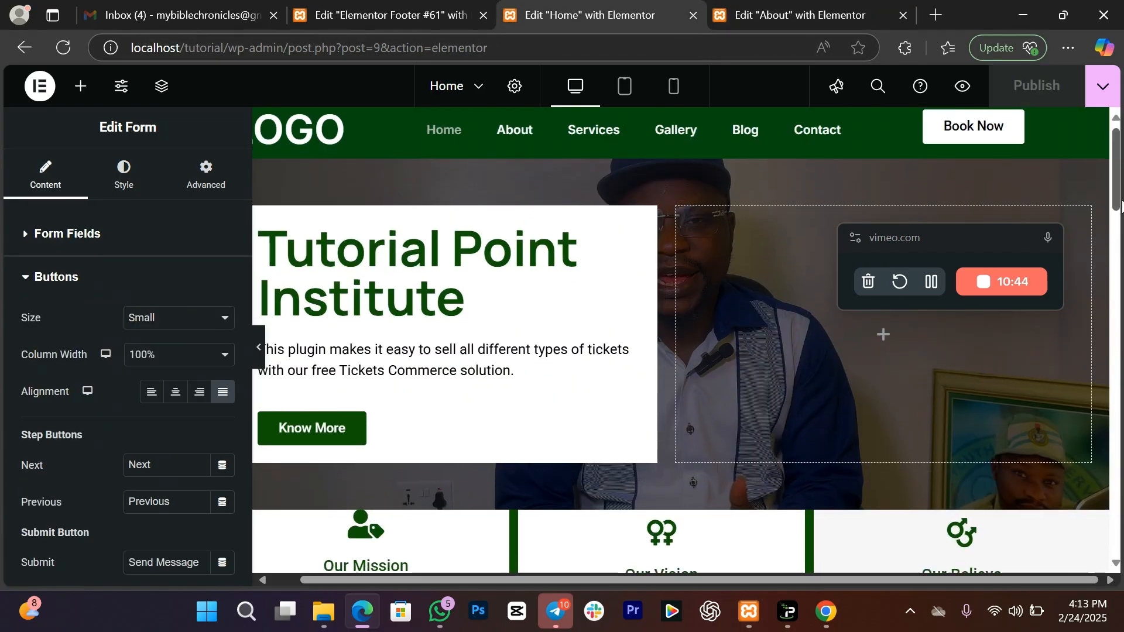
# Step: Copy Home's solar-image 'About us' section and paste it into the About page
pyautogui.rightClick(669, 266)
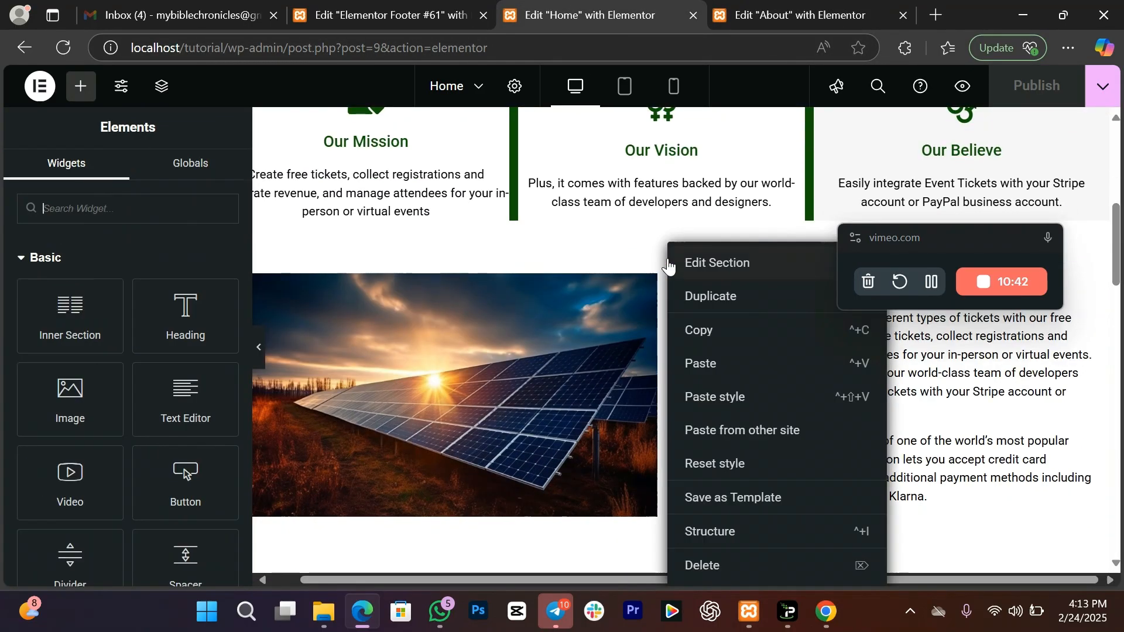
pyautogui.click(714, 331)
pyautogui.click(800, 15)
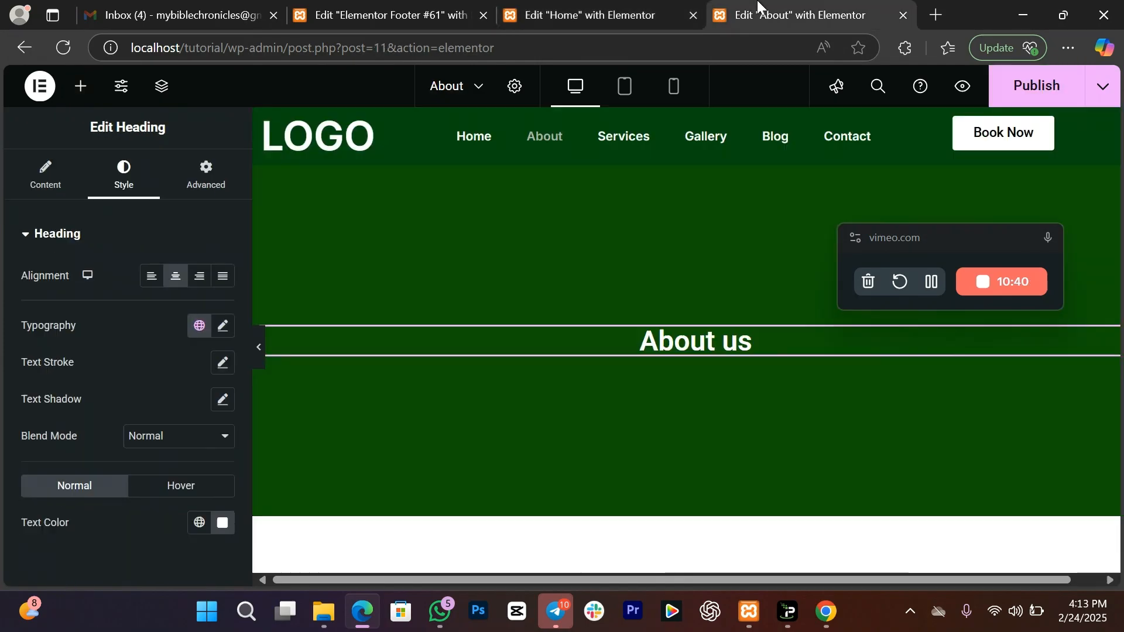
pyautogui.rightClick(554, 540)
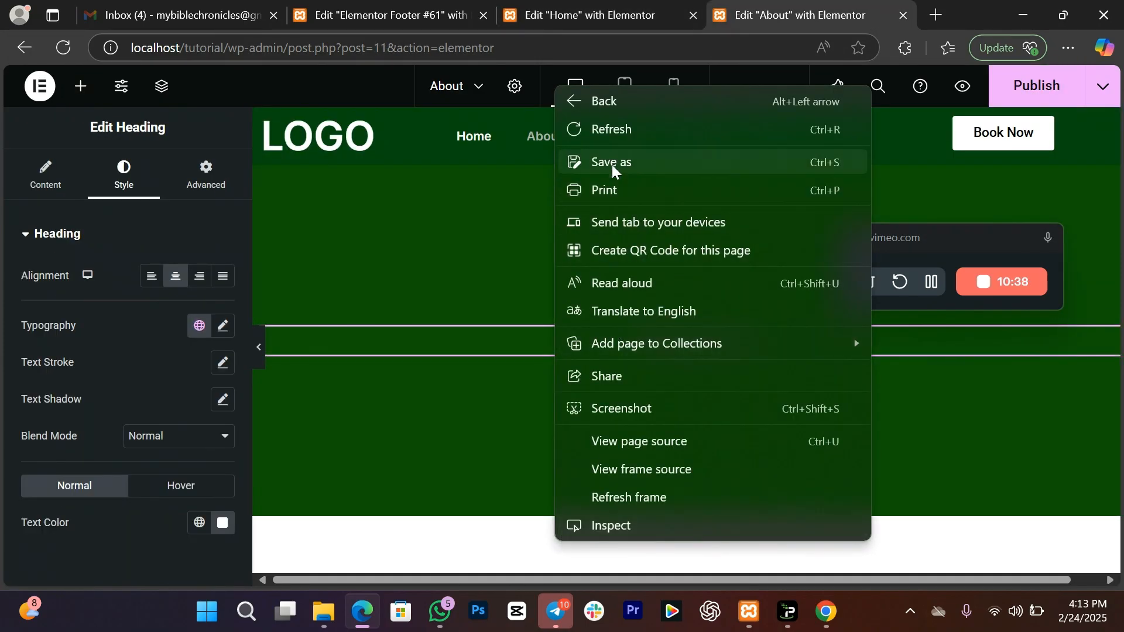
pyautogui.click(967, 579)
pyautogui.scroll(-4, 447, 454)
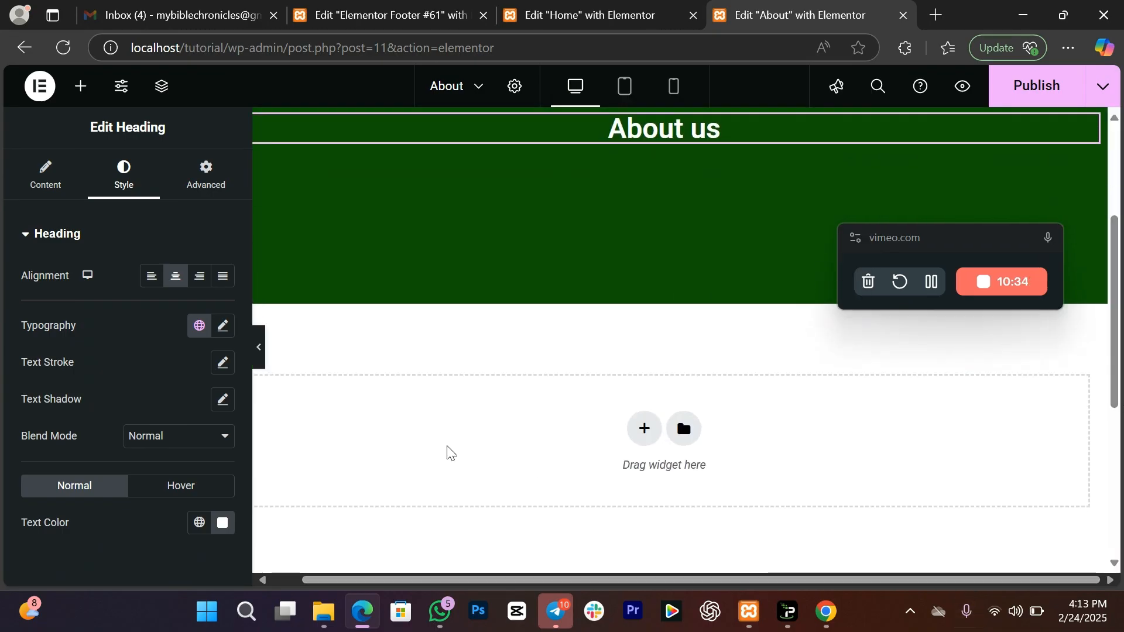
pyautogui.rightClick(448, 451)
pyautogui.click(491, 433)
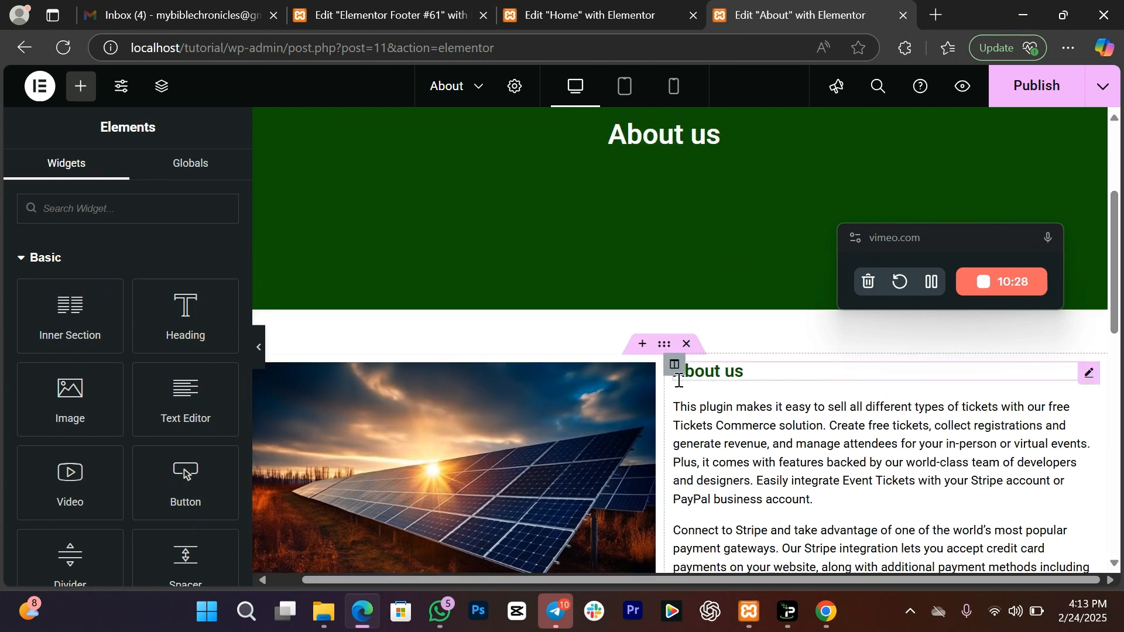
# Step: Delete the duplicate 'About us' heading and the Know More button from the pasted section
pyautogui.rightClick(768, 372)
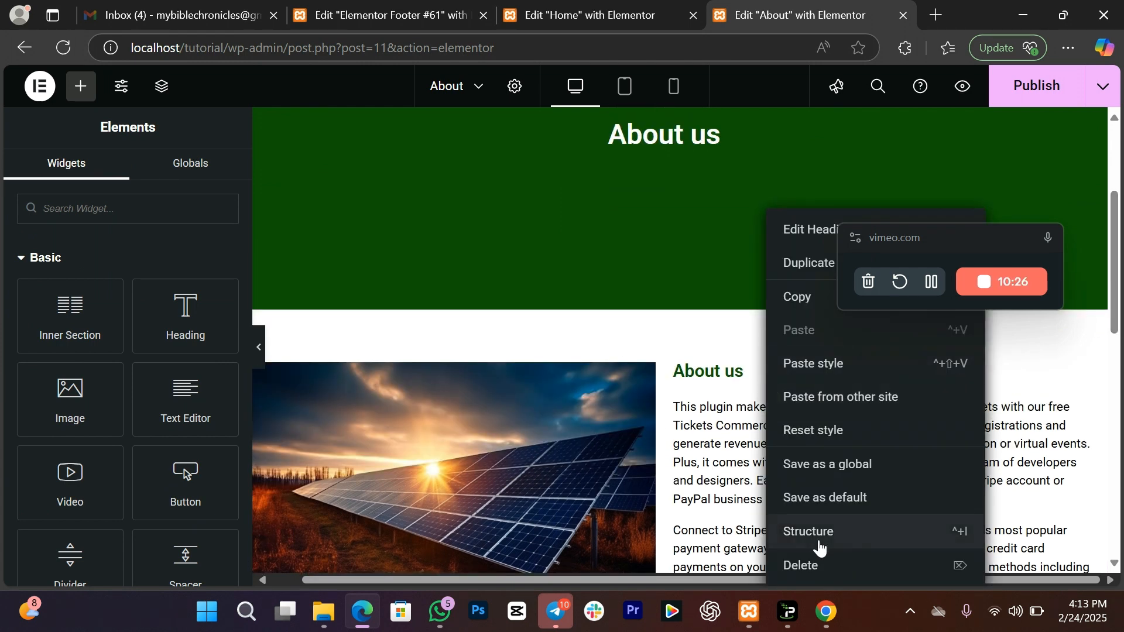
pyautogui.click(820, 566)
pyautogui.scroll(-3, 745, 458)
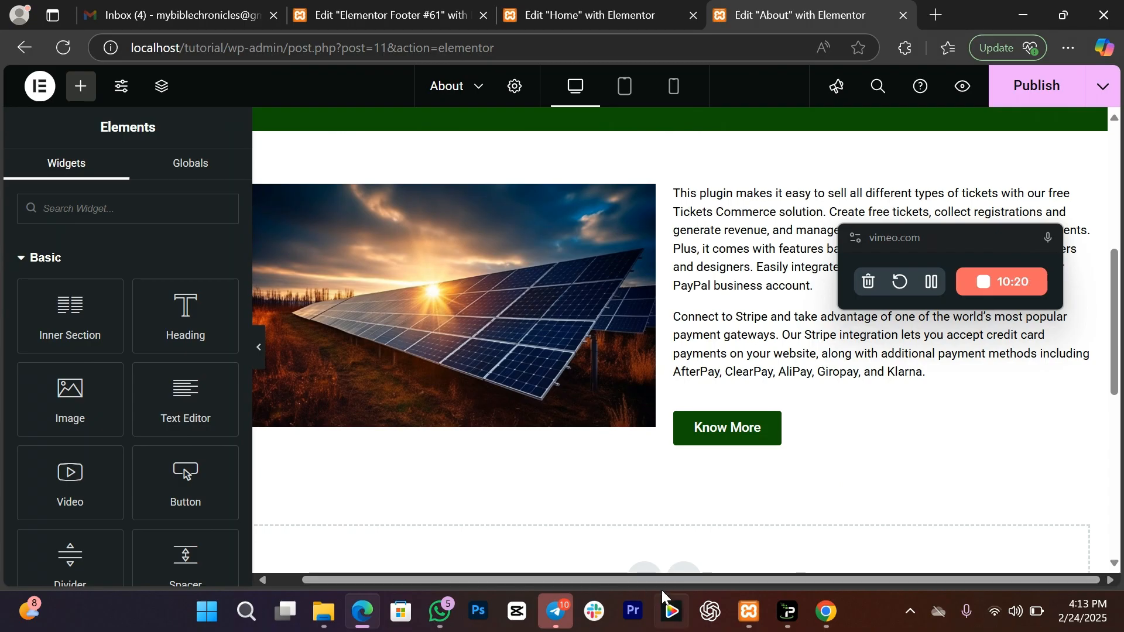
pyautogui.click(931, 281)
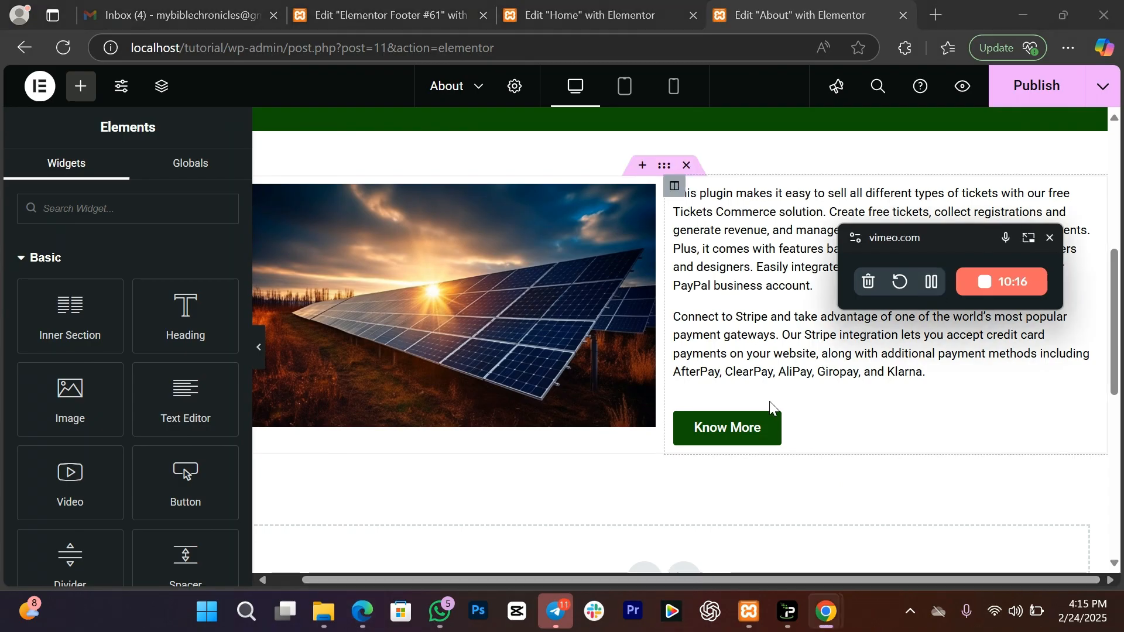
pyautogui.rightClick(804, 430)
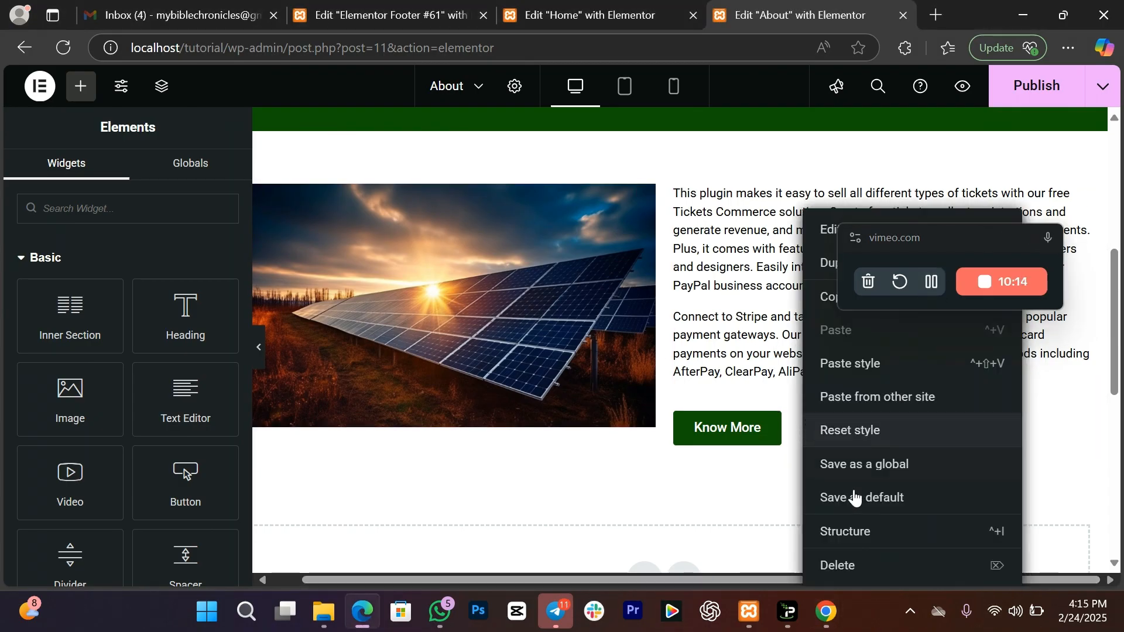
pyautogui.click(852, 565)
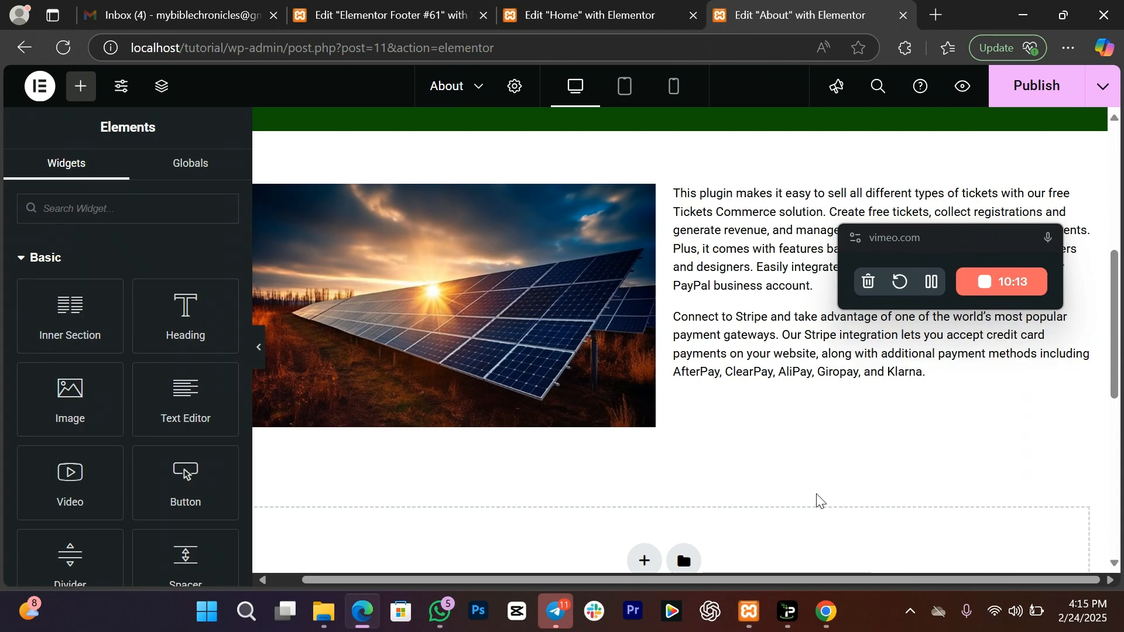
pyautogui.click(949, 378)
pyautogui.scroll(-2, 1119, 354)
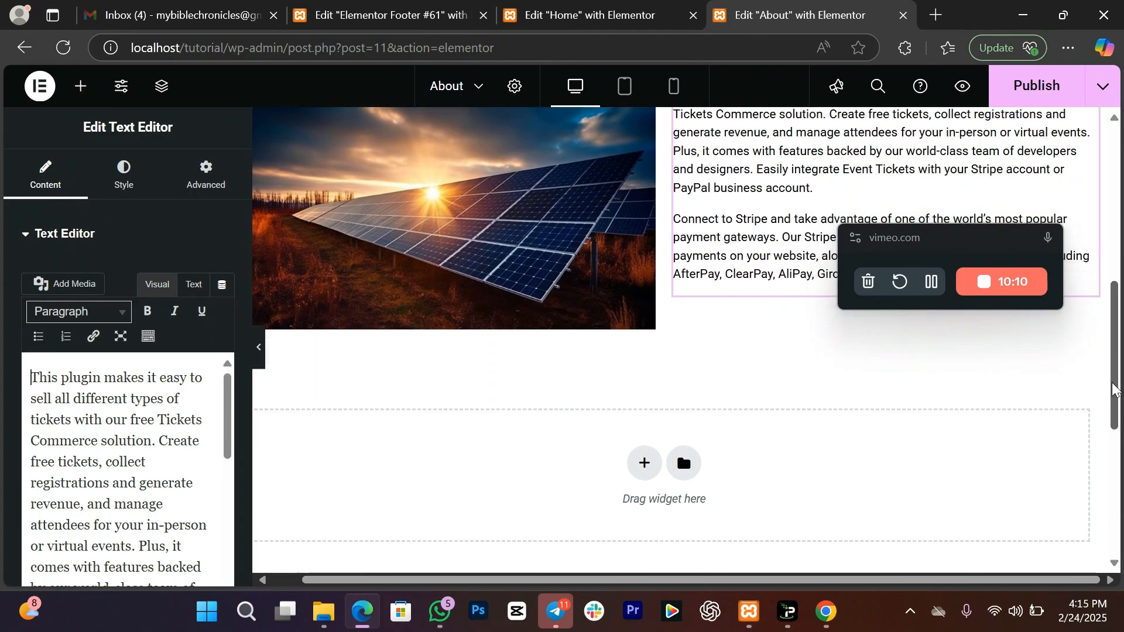
# Step: Paste Home's Mission/Vision/Believe card section into the About page with a 400 px minimum height
pyautogui.click(630, 8)
pyautogui.scroll(3, 818, 212)
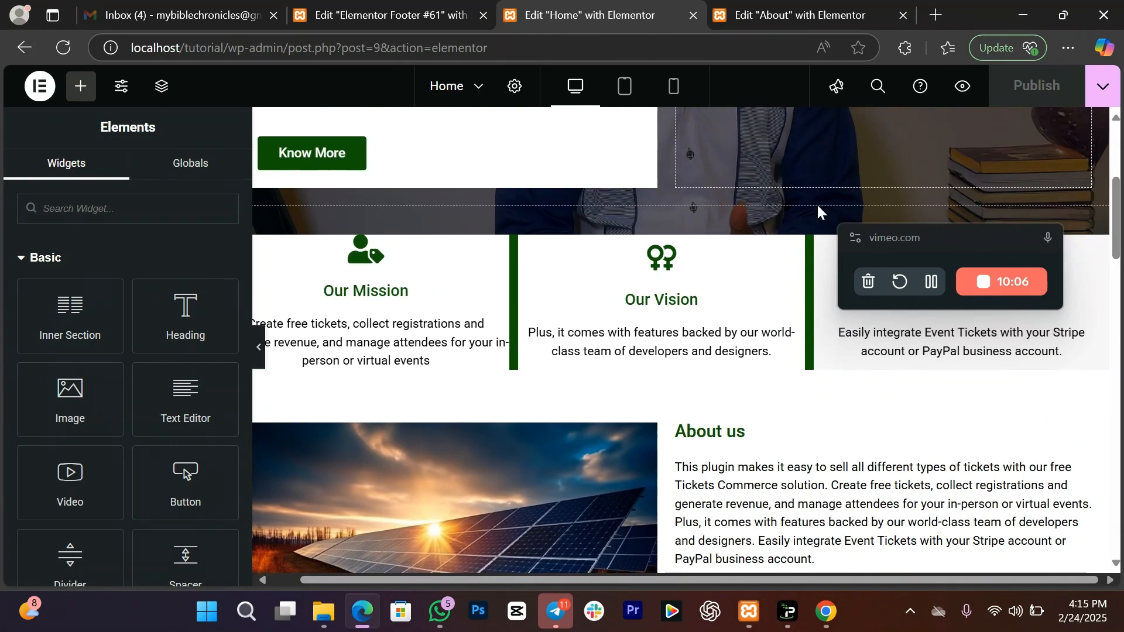
pyautogui.rightClick(669, 225)
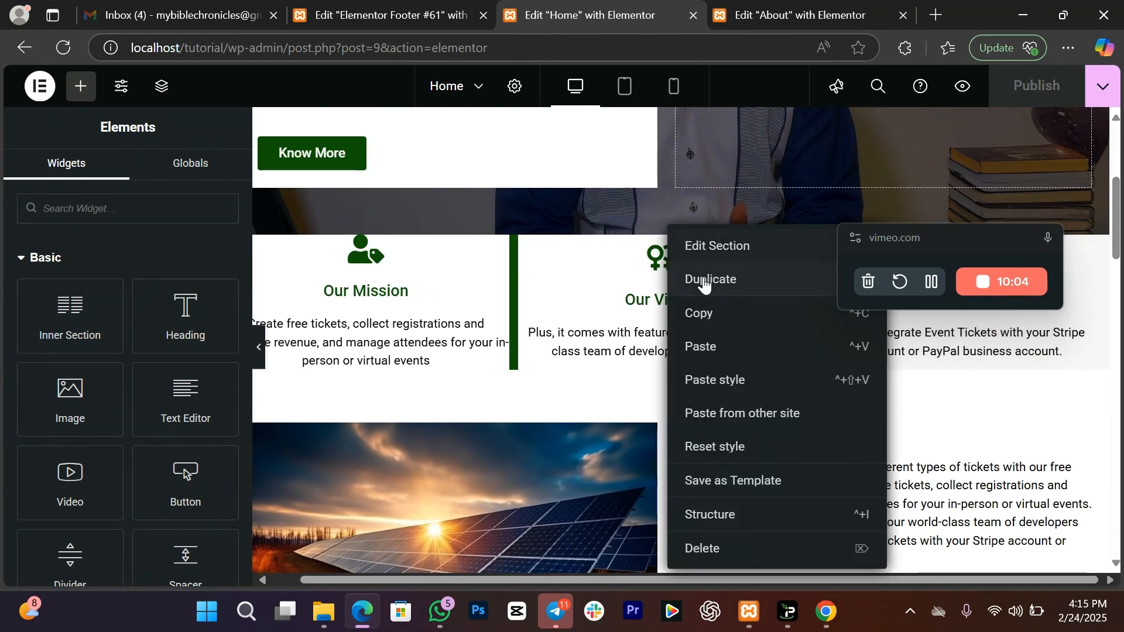
pyautogui.click(715, 313)
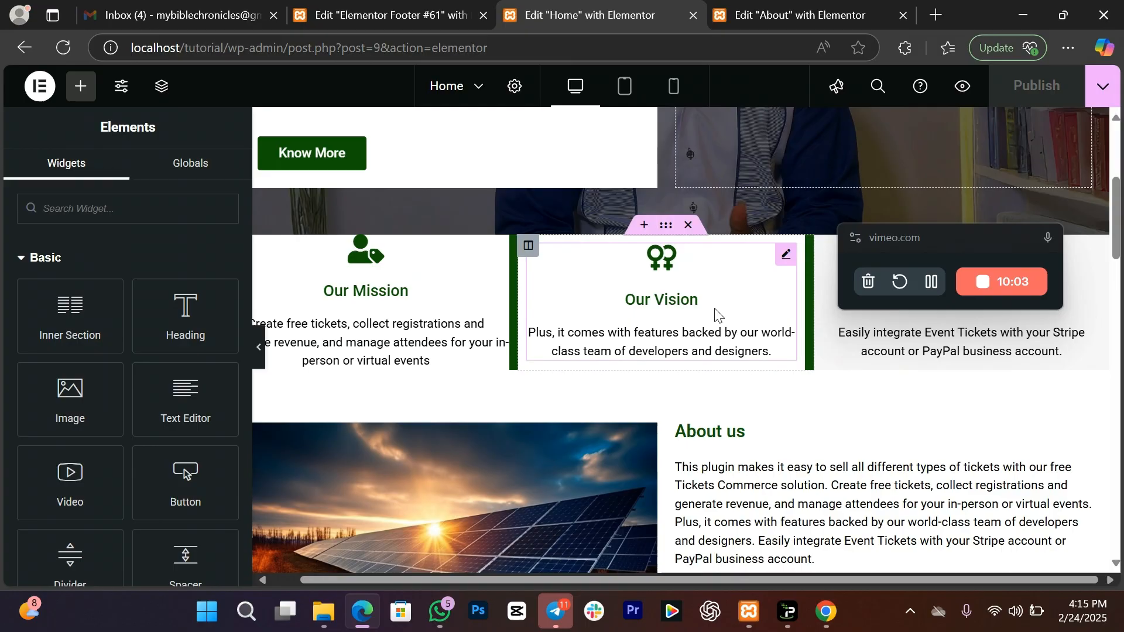
pyautogui.click(806, 18)
pyautogui.rightClick(570, 466)
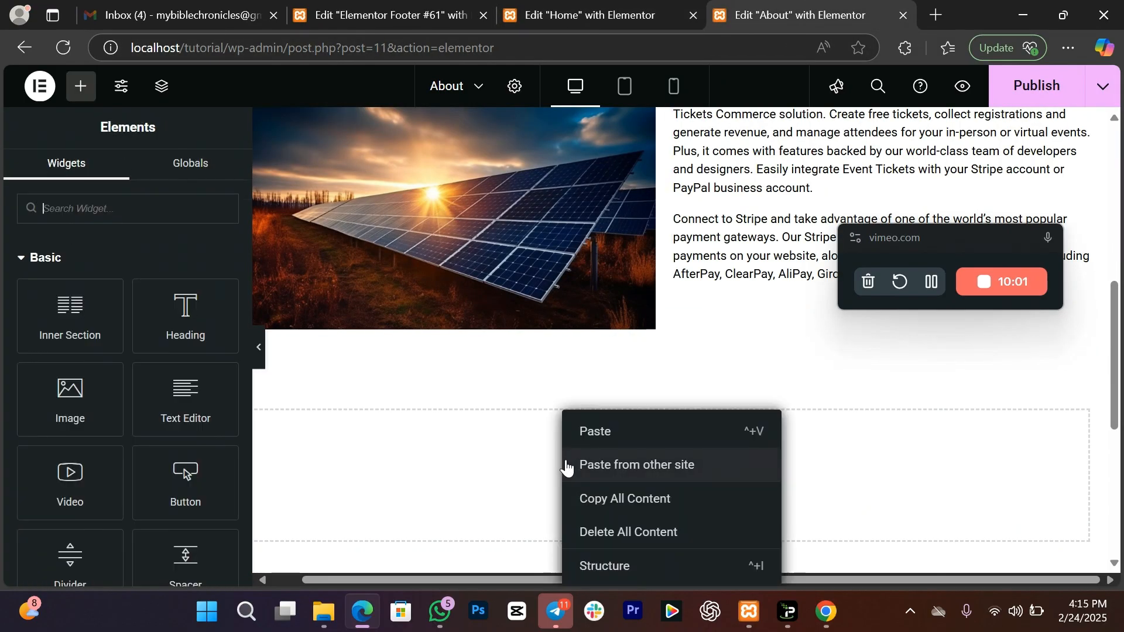
pyautogui.click(595, 434)
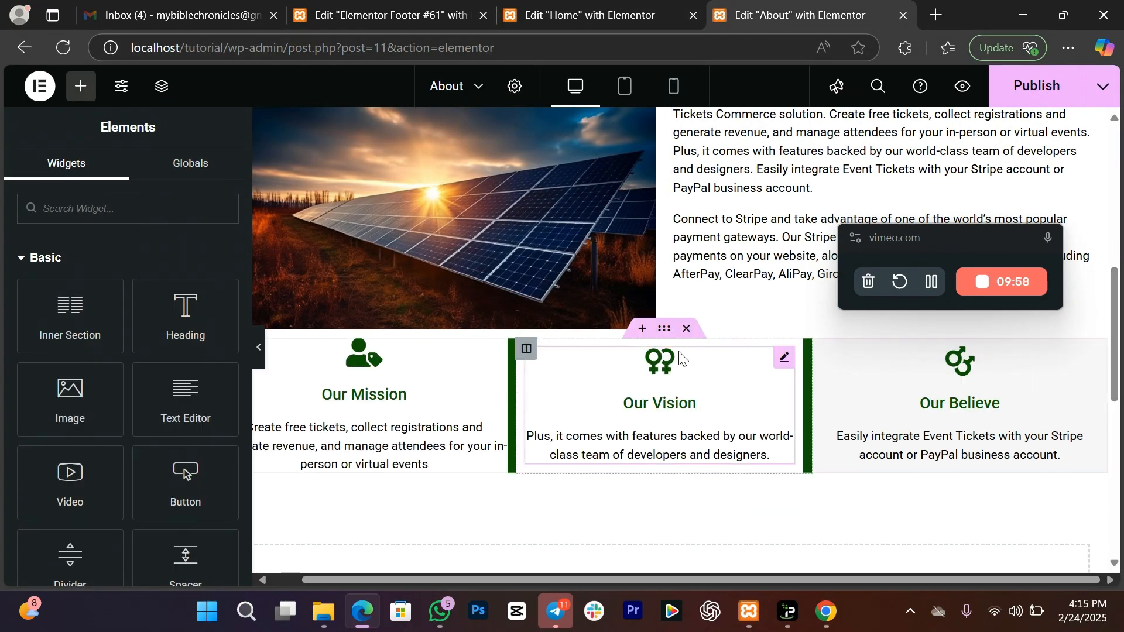
pyautogui.click(666, 332)
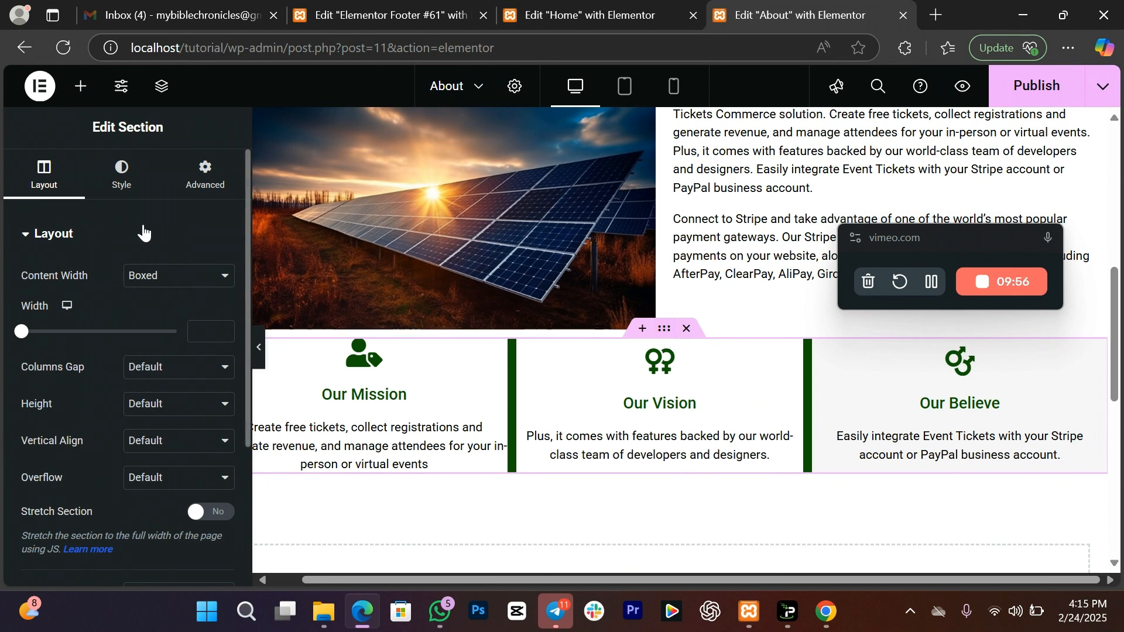
pyautogui.click(157, 479)
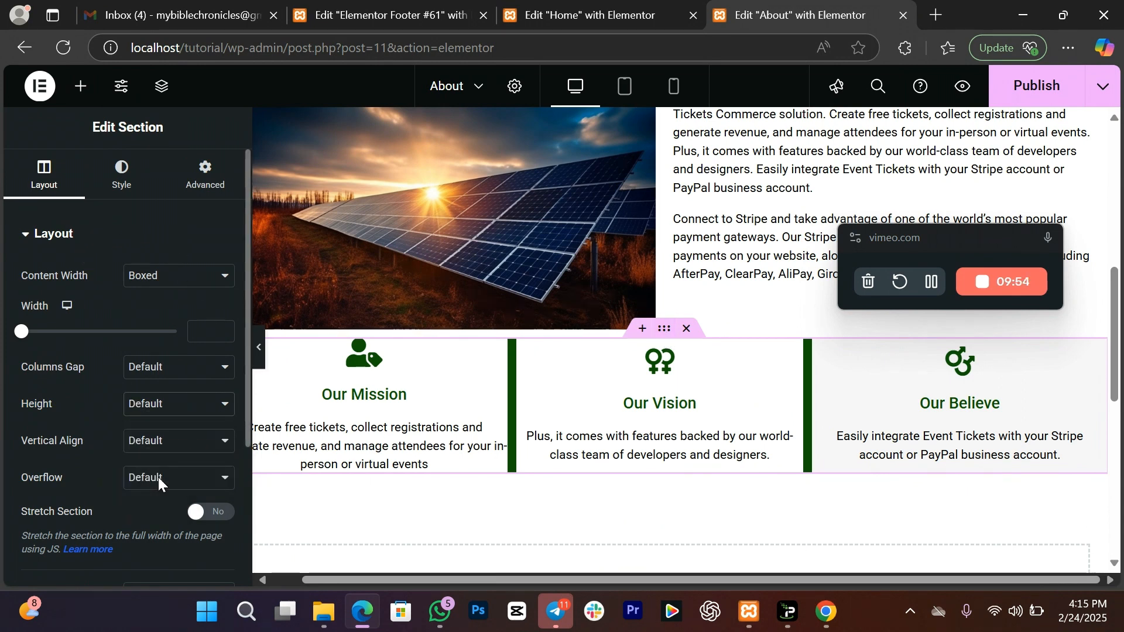
# Step: Publish the About page and preview it in a new tab
pyautogui.moveTo(1117, 351); pyautogui.dragTo(1121, 391)
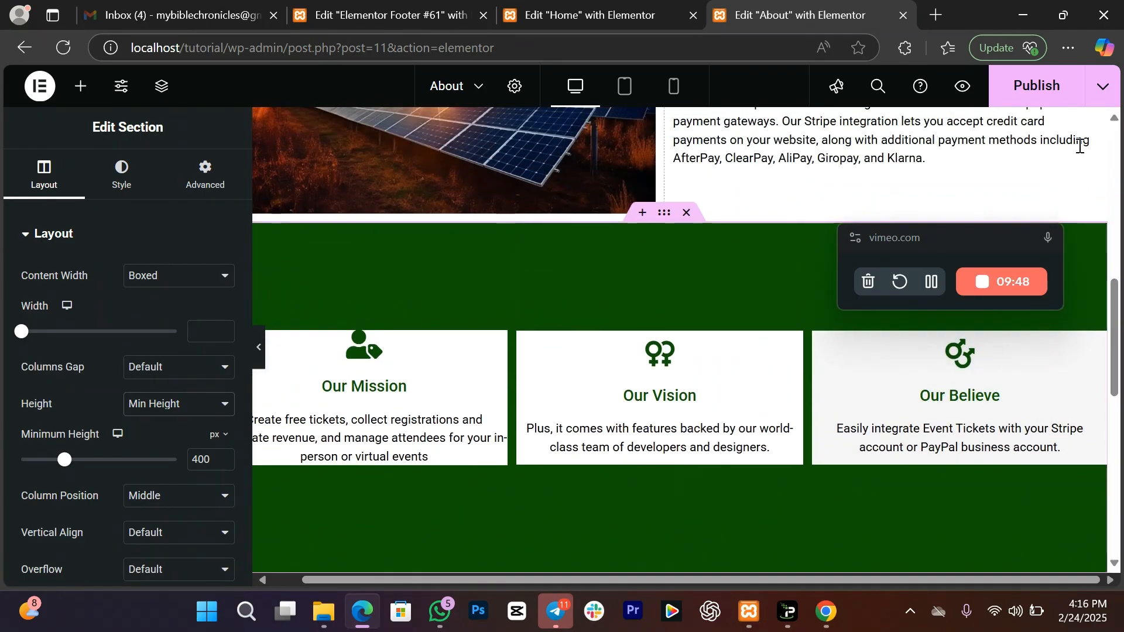
pyautogui.click(1035, 86)
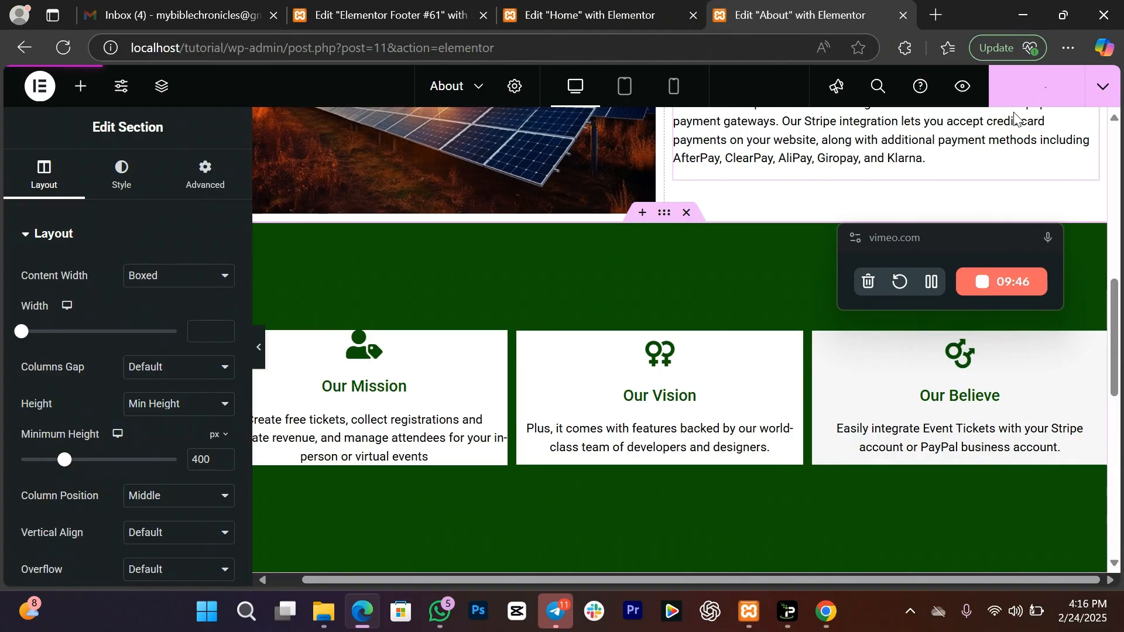
pyautogui.click(963, 86)
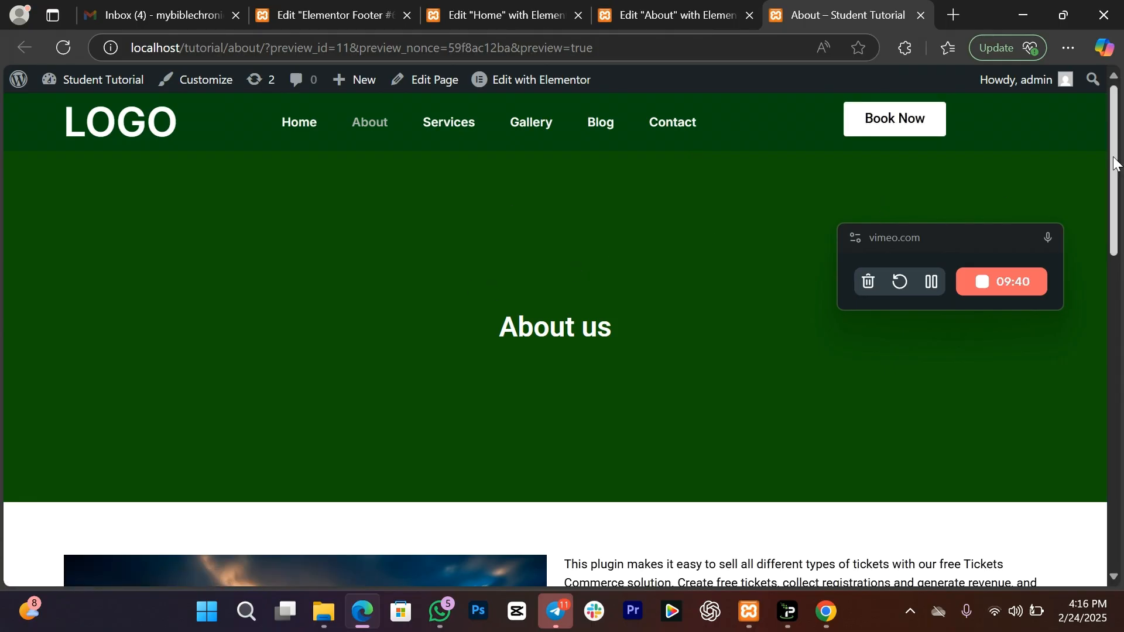
# Step: Reduce the About us banner's minimum height to 205 px
pyautogui.click(676, 12)
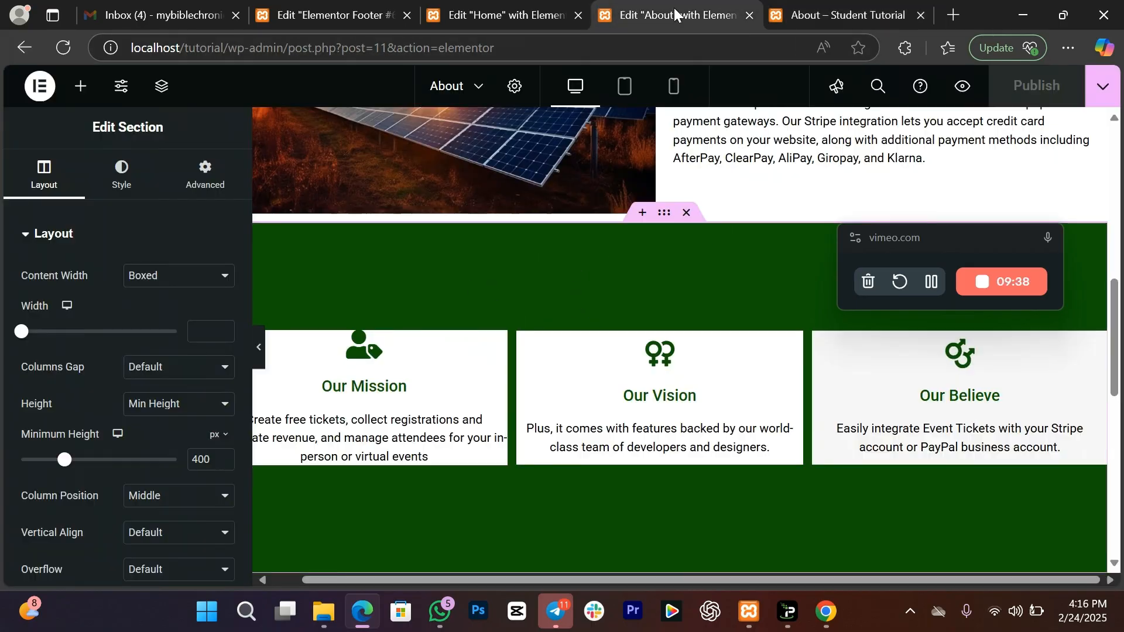
pyautogui.moveTo(1115, 313); pyautogui.dragTo(1114, 170)
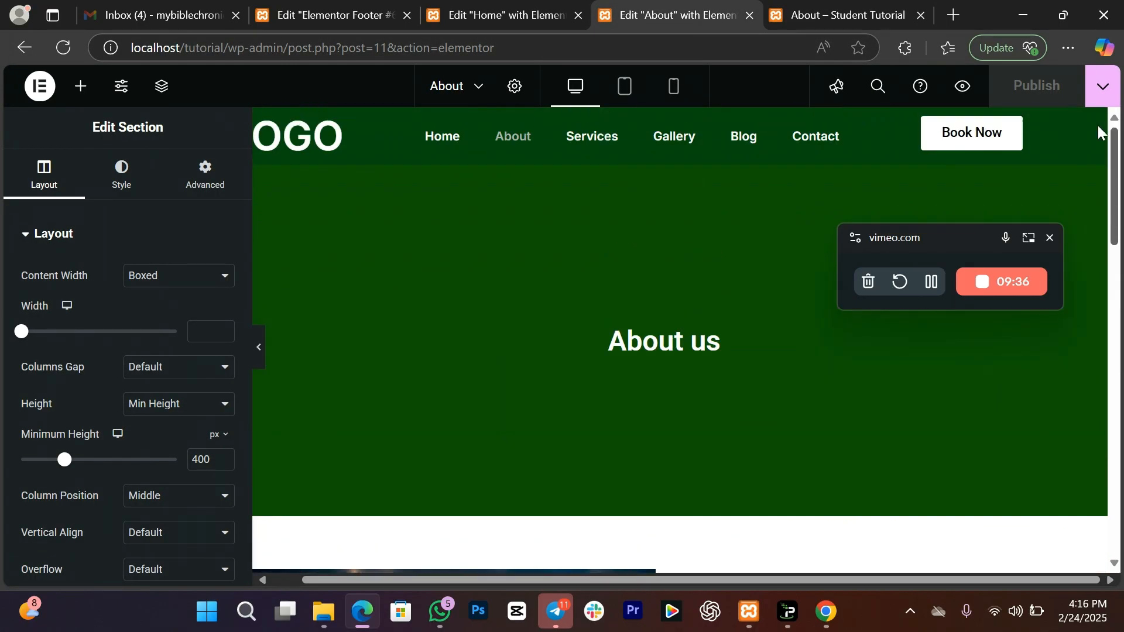
pyautogui.click(666, 161)
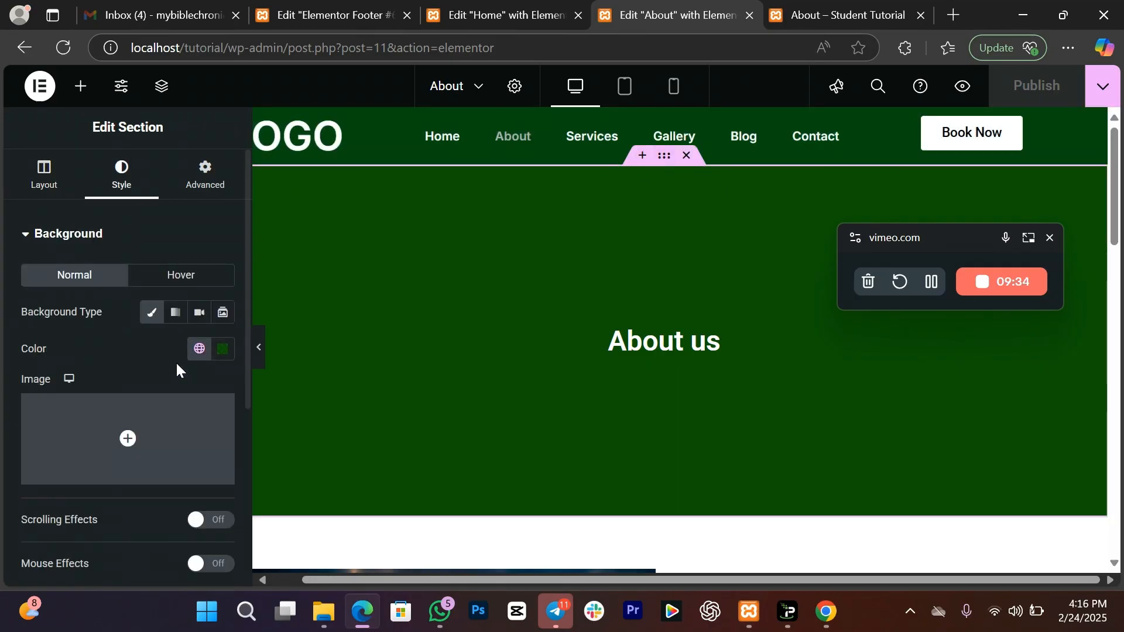
pyautogui.click(38, 177)
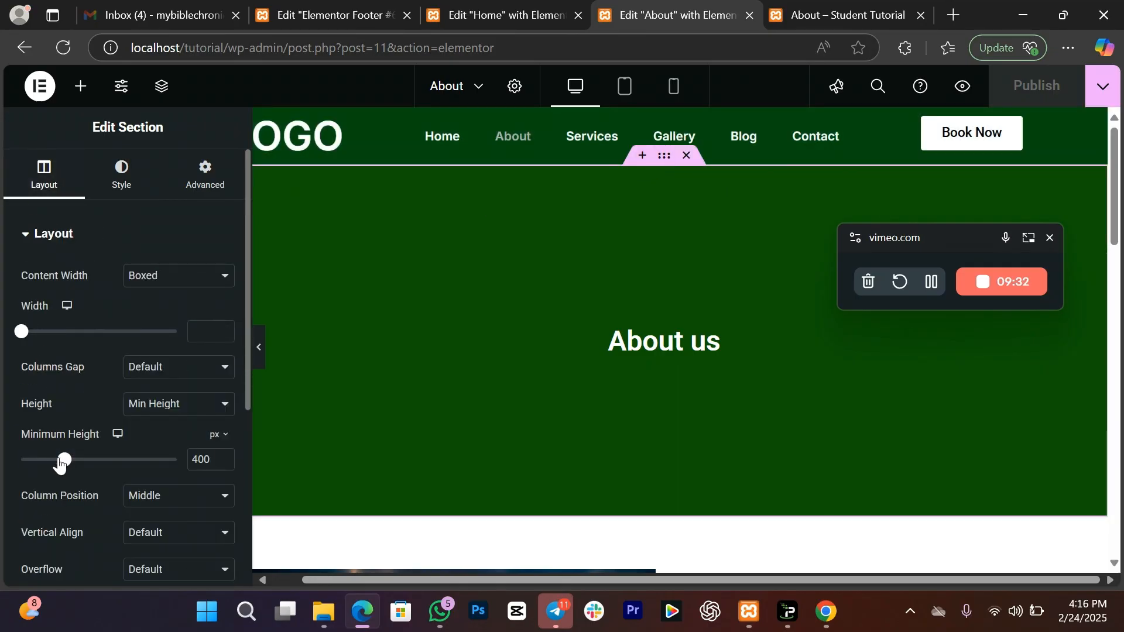
pyautogui.moveTo(60, 463); pyautogui.dragTo(44, 461)
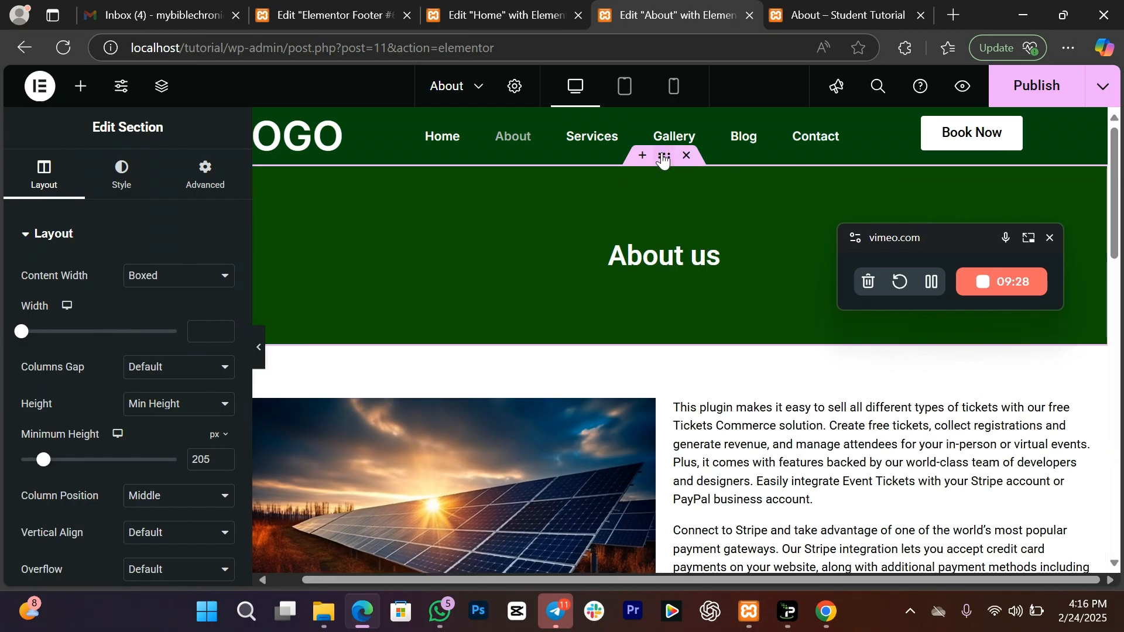
# Step: Make the solar-panel photo from the Media Library the banner's background image
pyautogui.click(121, 179)
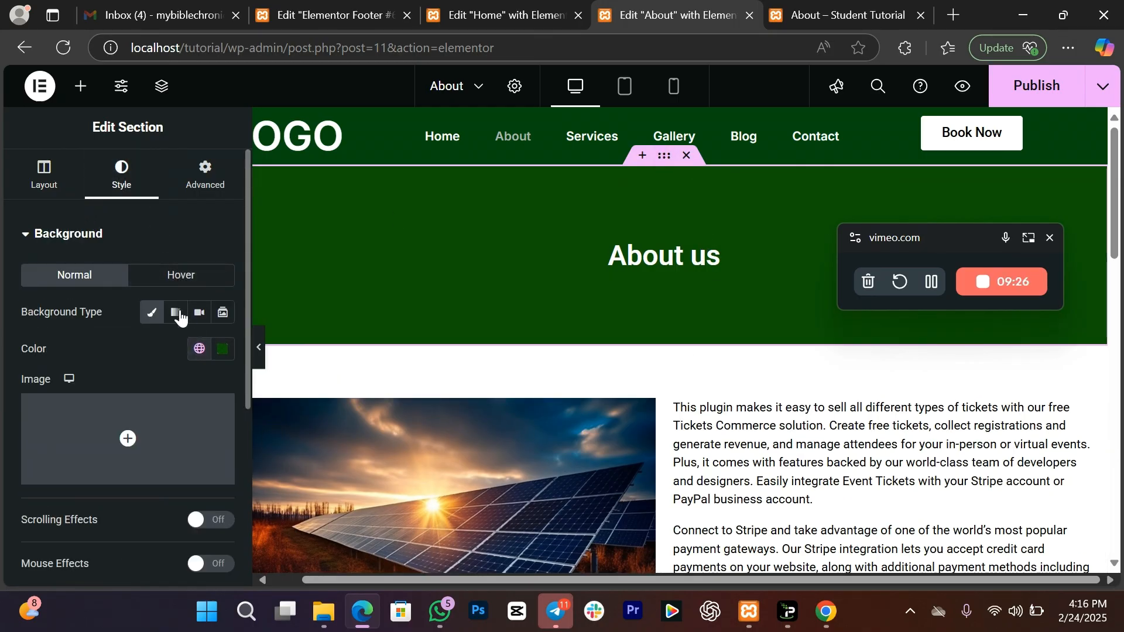
pyautogui.click(156, 432)
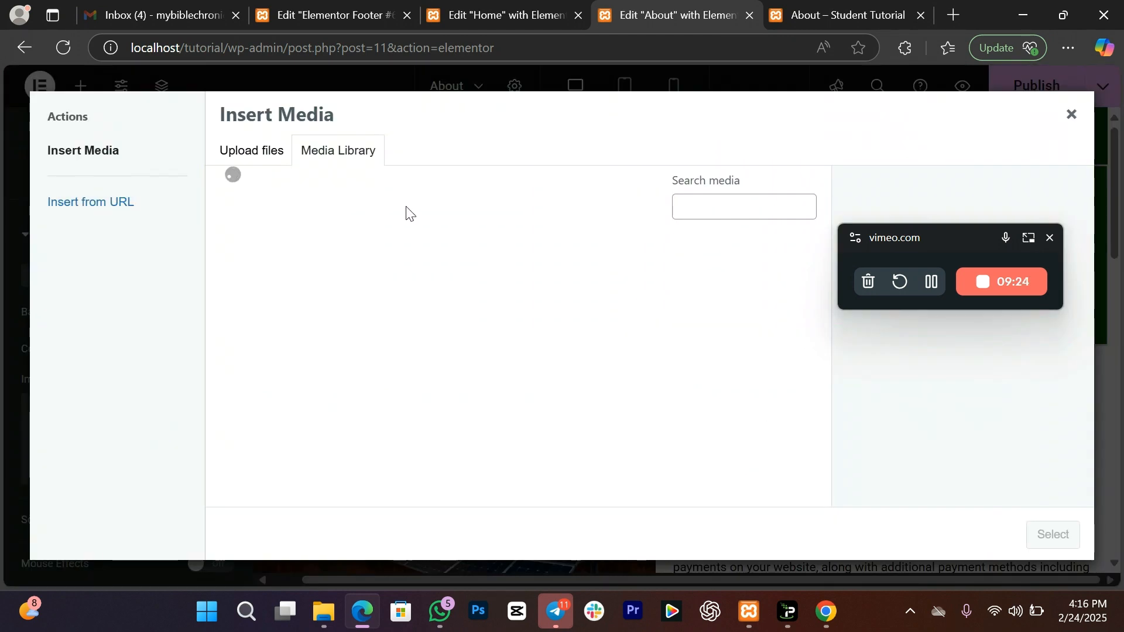
pyautogui.click(627, 321)
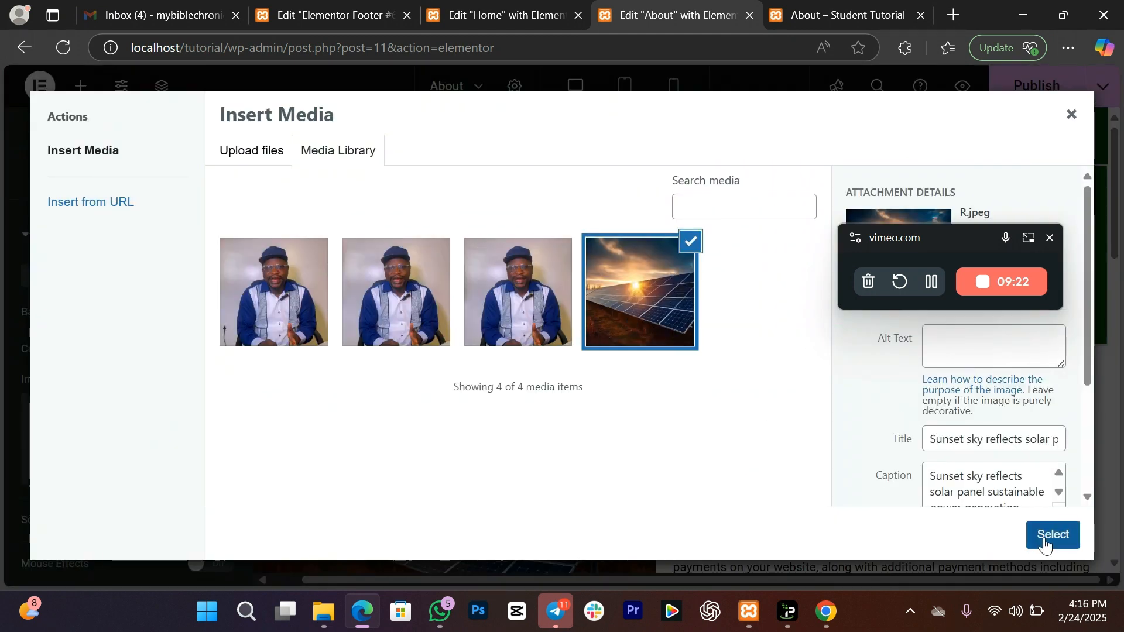
pyautogui.click(1046, 541)
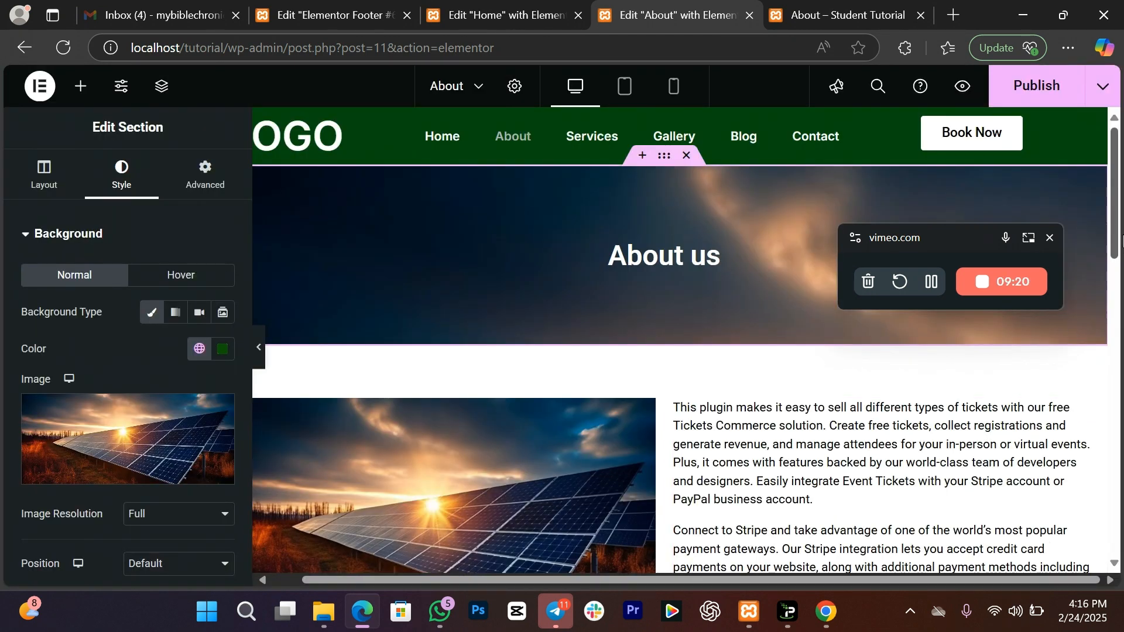
pyautogui.moveTo(1117, 241)
pyautogui.mouseDown()
pyautogui.moveTo(1117, 270)
pyautogui.moveTo(1117, 239)
pyautogui.mouseUp()
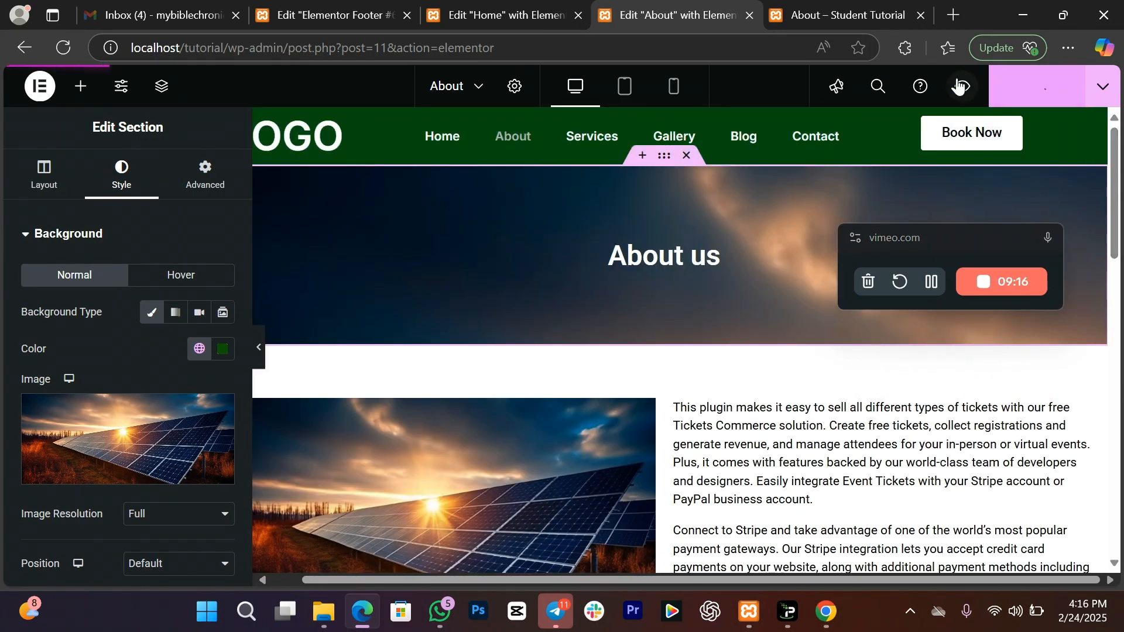
# Step: Check the published About page and test the Home Know More link, which gives a 404
pyautogui.click(813, 10)
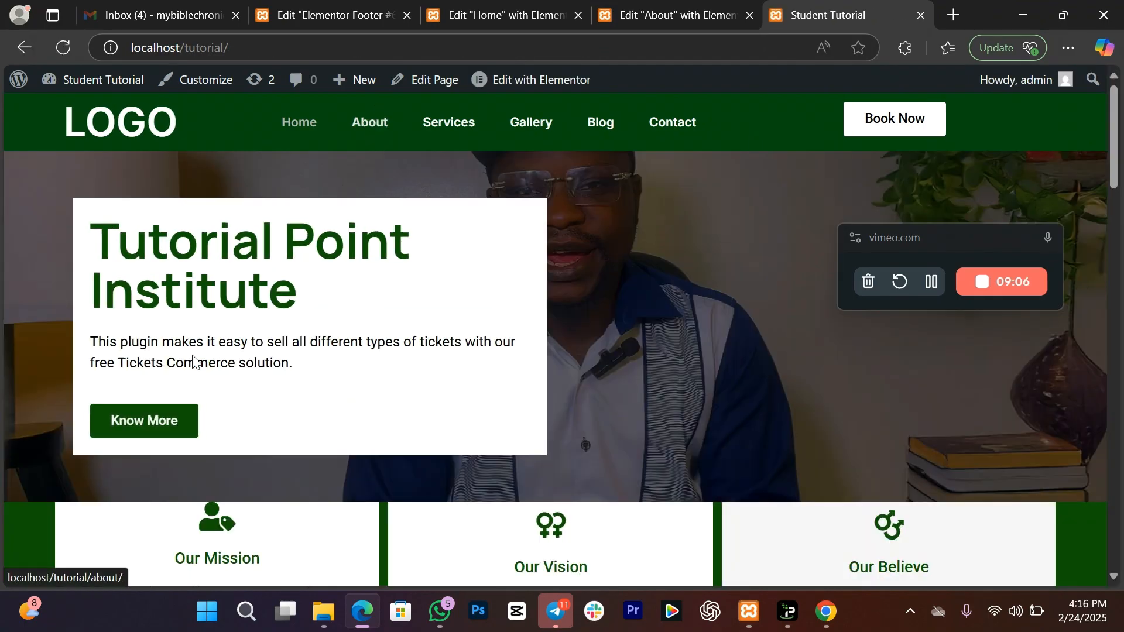
pyautogui.click(181, 428)
pyautogui.click(24, 47)
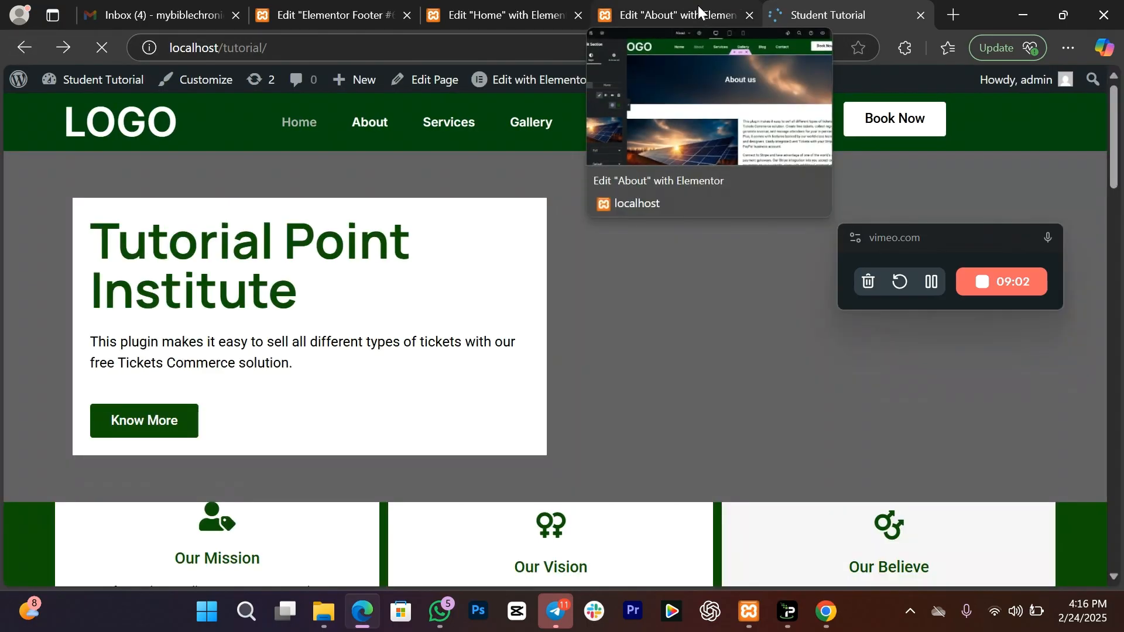
# Step: Copy the live About page's web address and go back to the Home page editor
pyautogui.click(736, 8)
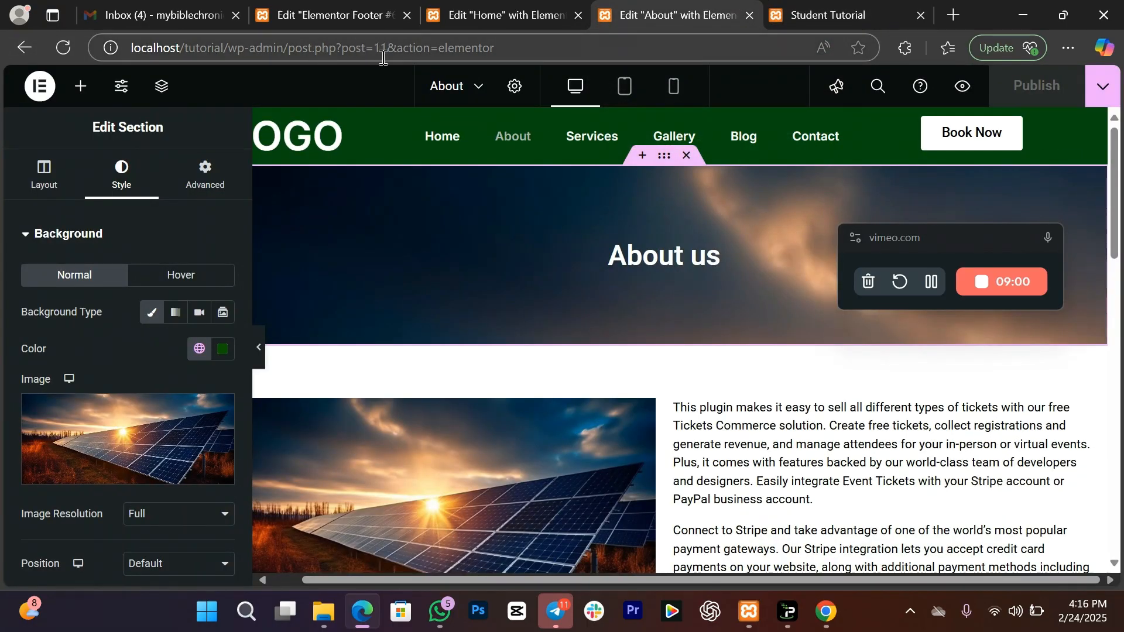
pyautogui.click(797, 8)
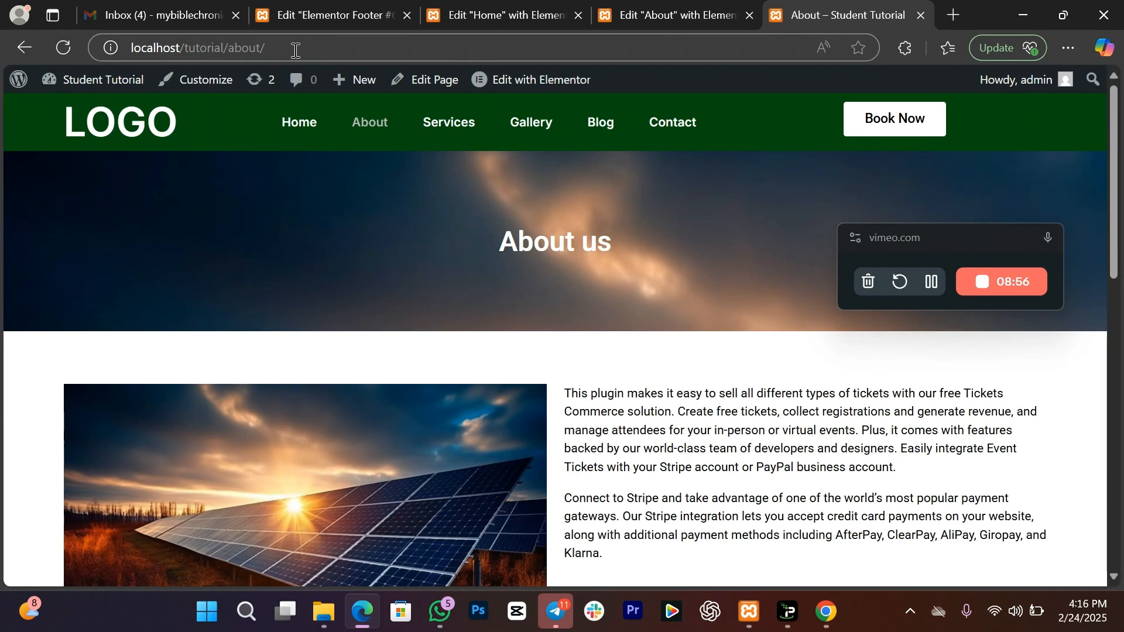
pyautogui.click(294, 48)
pyautogui.hotkey('ctrl', 'c')
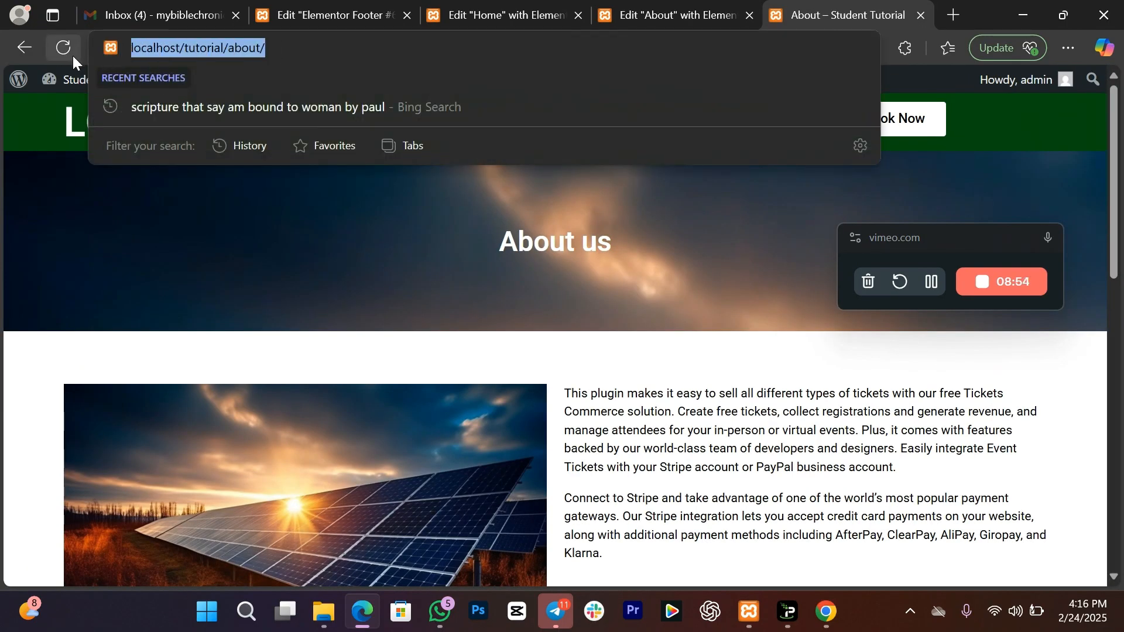
pyautogui.click(543, 17)
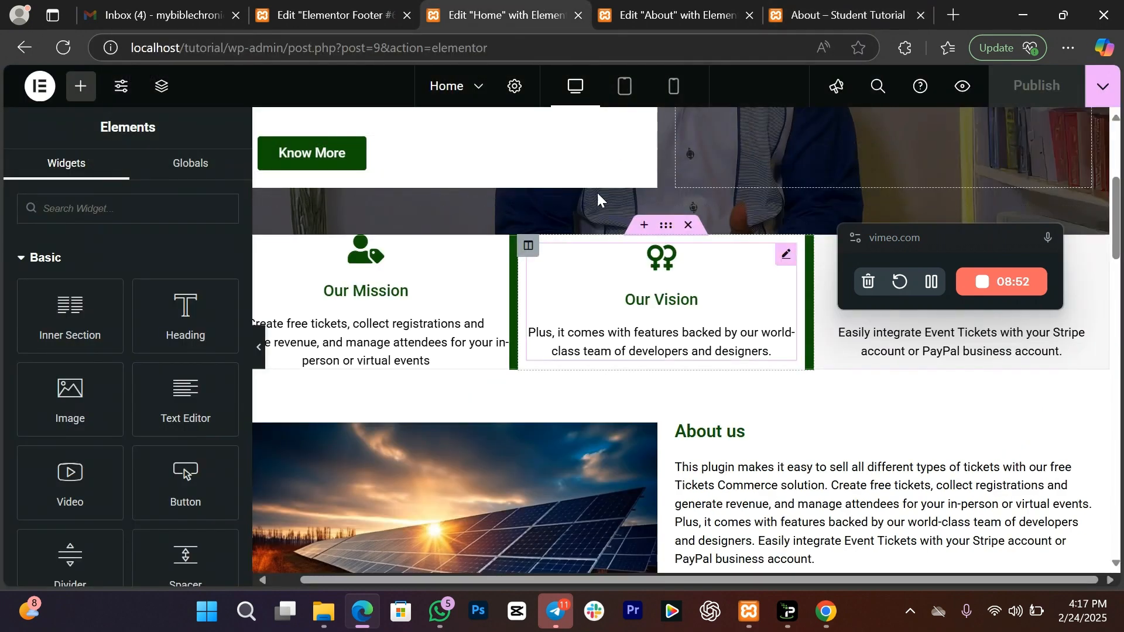
pyautogui.click(417, 159)
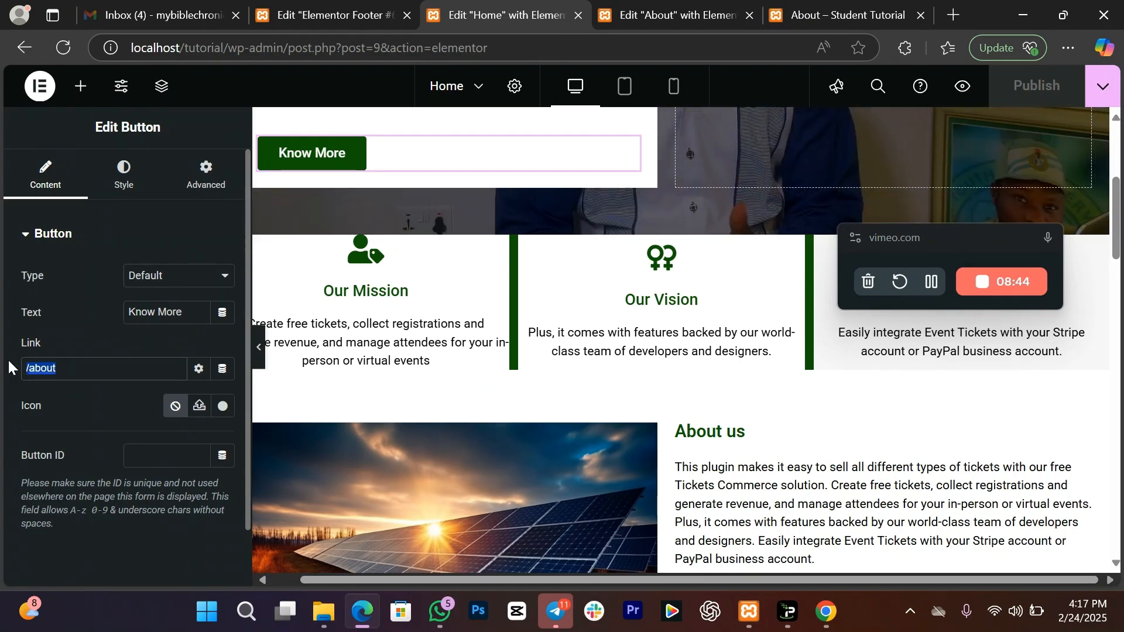
pyautogui.write('v')
pyautogui.press('BackSpace')
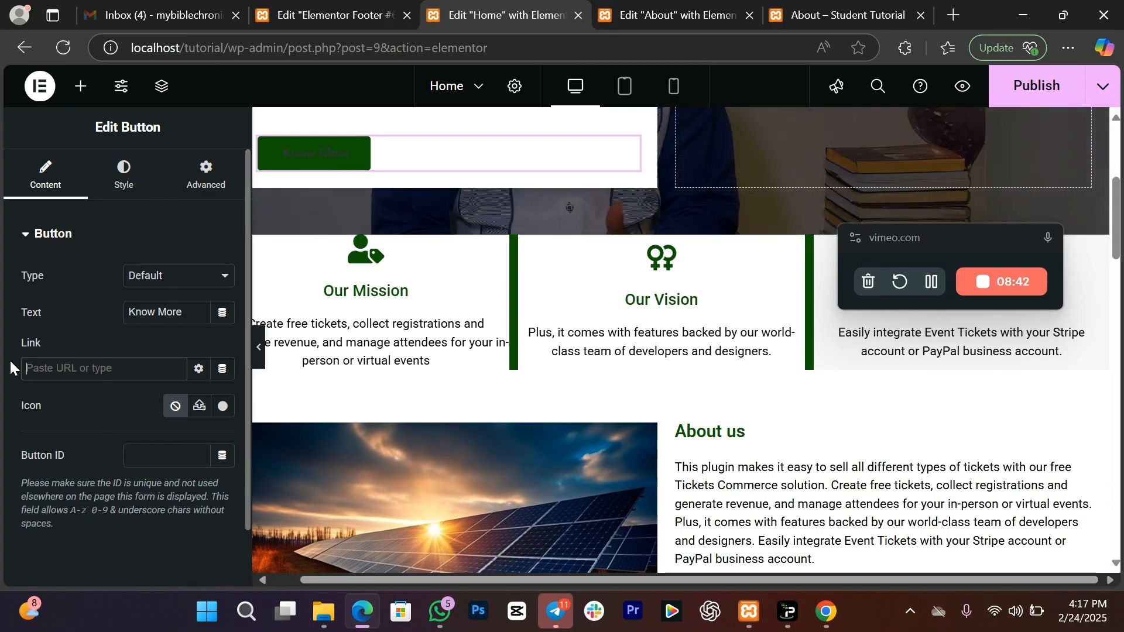
pyautogui.hotkey('ctrl', 'v')
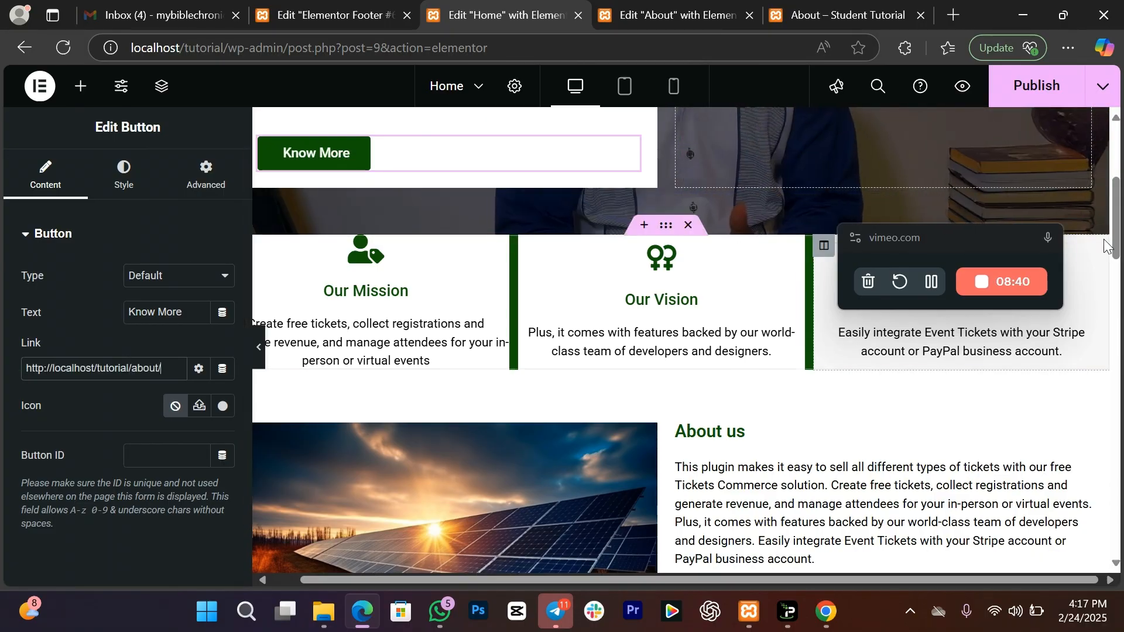
pyautogui.scroll(-5, 668, 354)
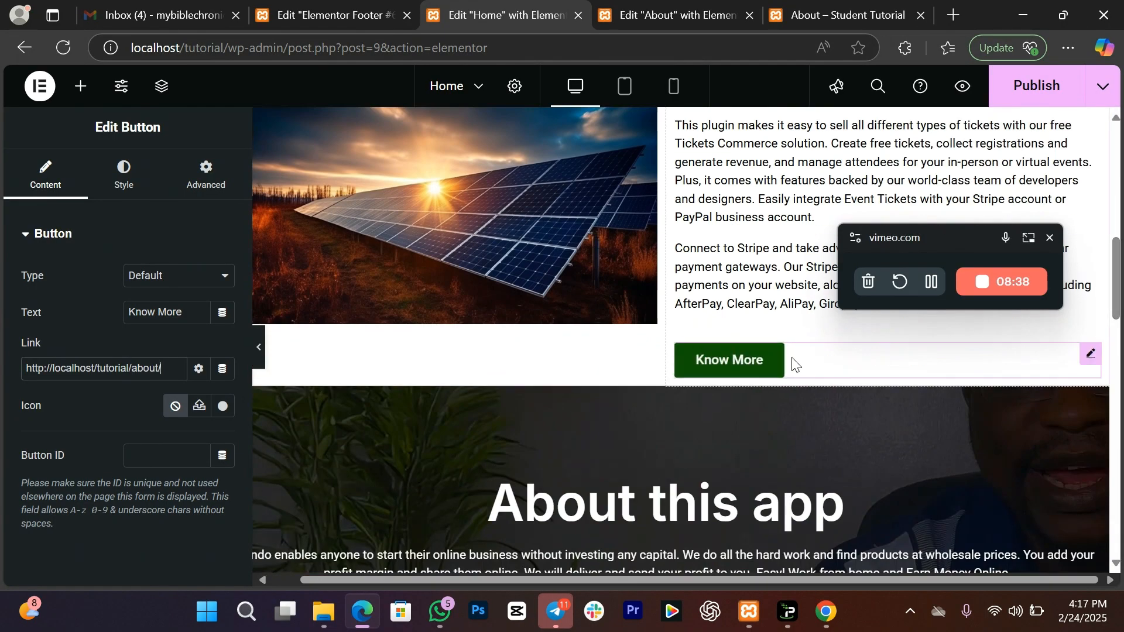
pyautogui.hotkey('ctrl', 'z')
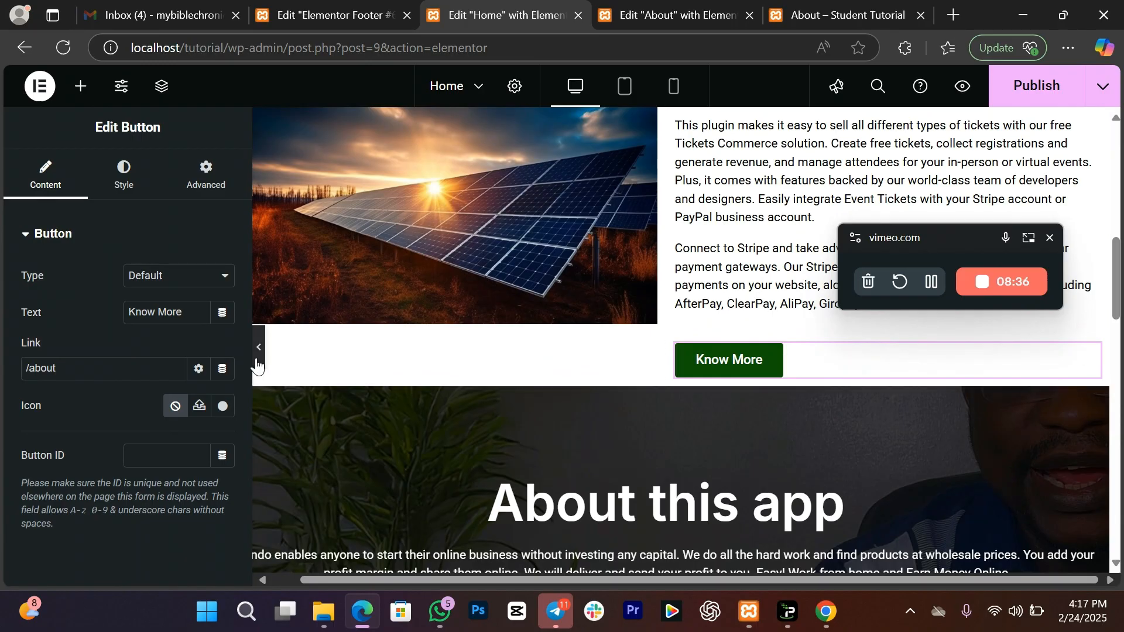
pyautogui.click(116, 370)
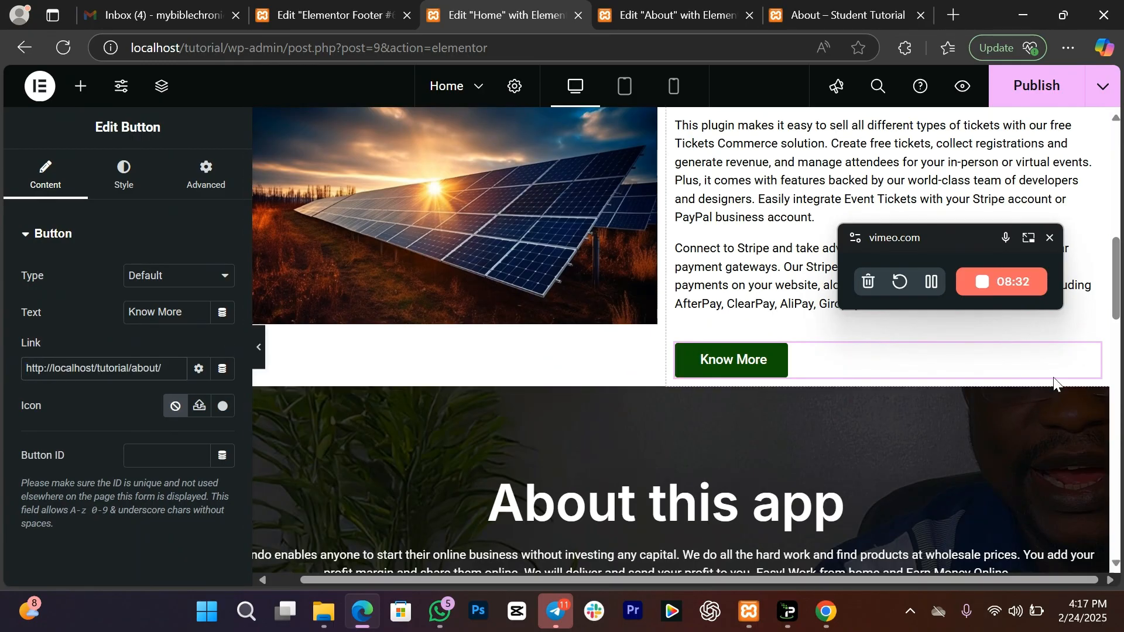
pyautogui.moveTo(1121, 296); pyautogui.dragTo(1119, 168)
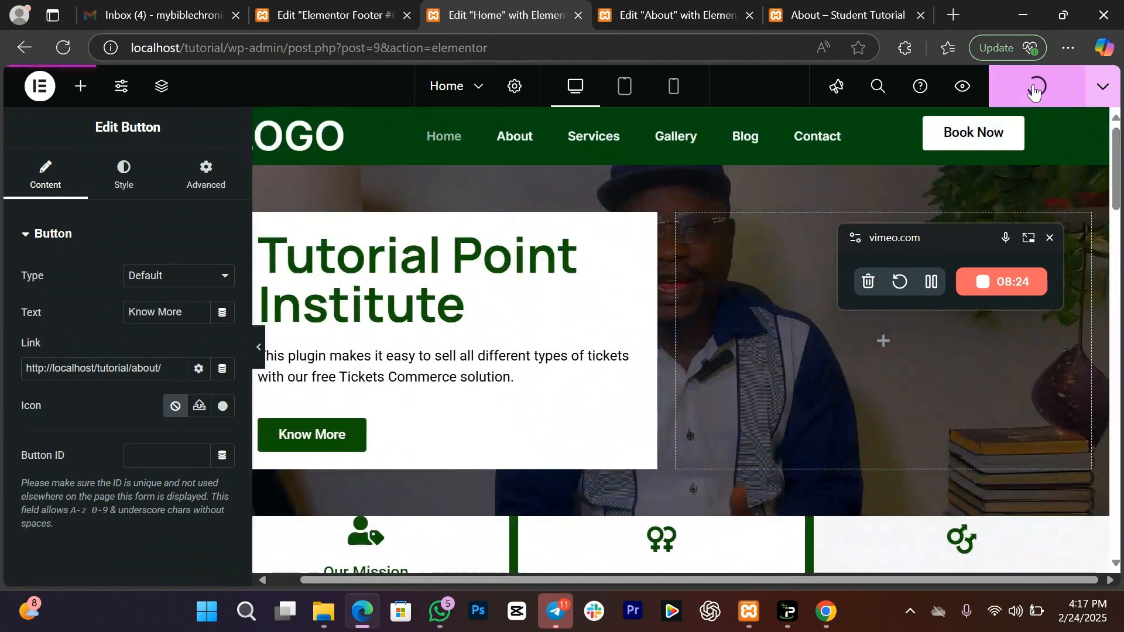
# Step: Preview the Home page and confirm Know More opens the About page
pyautogui.click(824, 6)
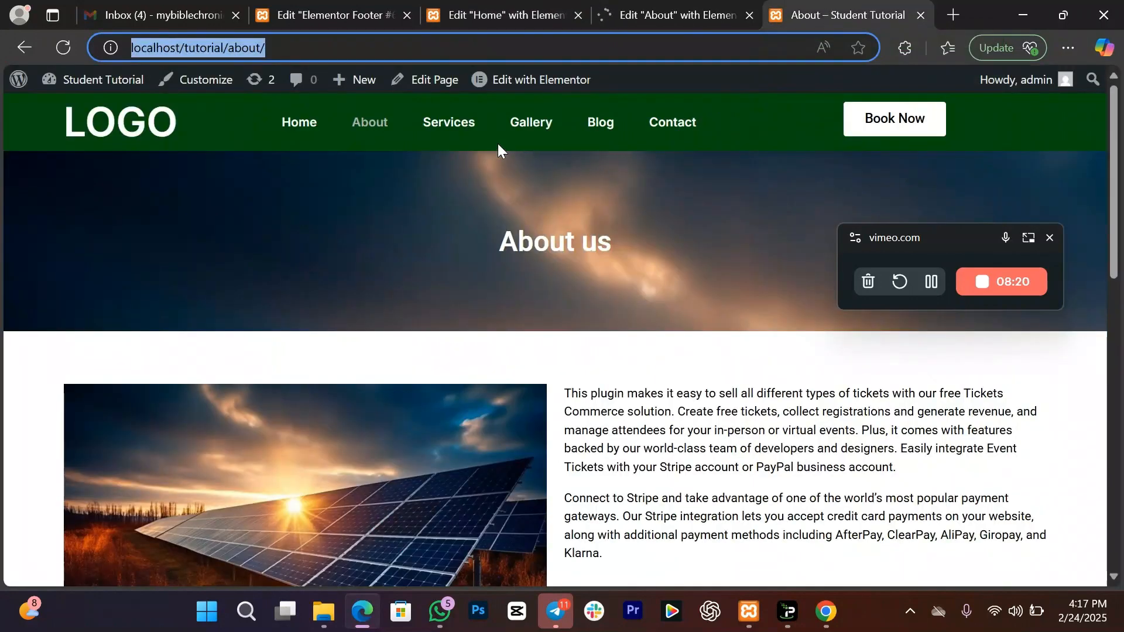
pyautogui.click(657, 5)
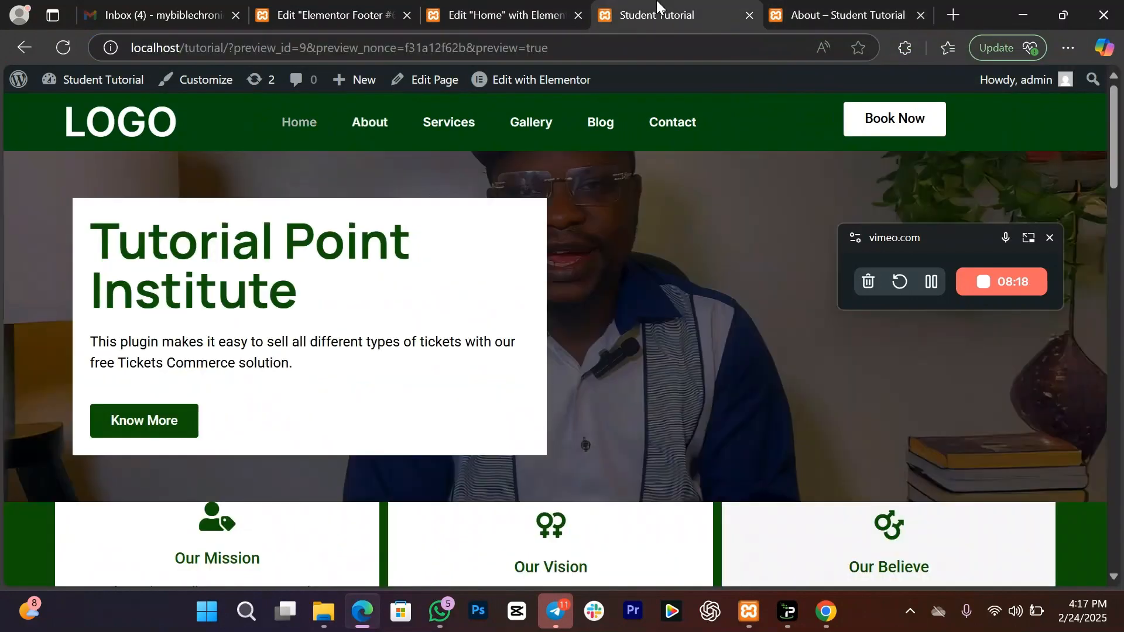
pyautogui.click(176, 432)
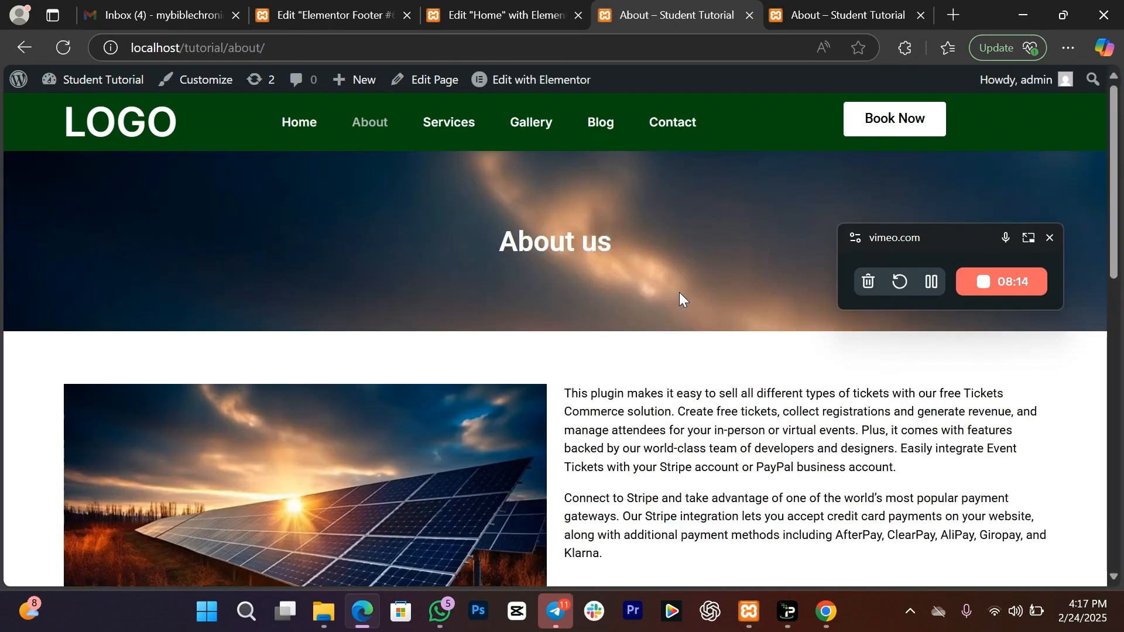
pyautogui.moveTo(1117, 233); pyautogui.dragTo(1119, 199)
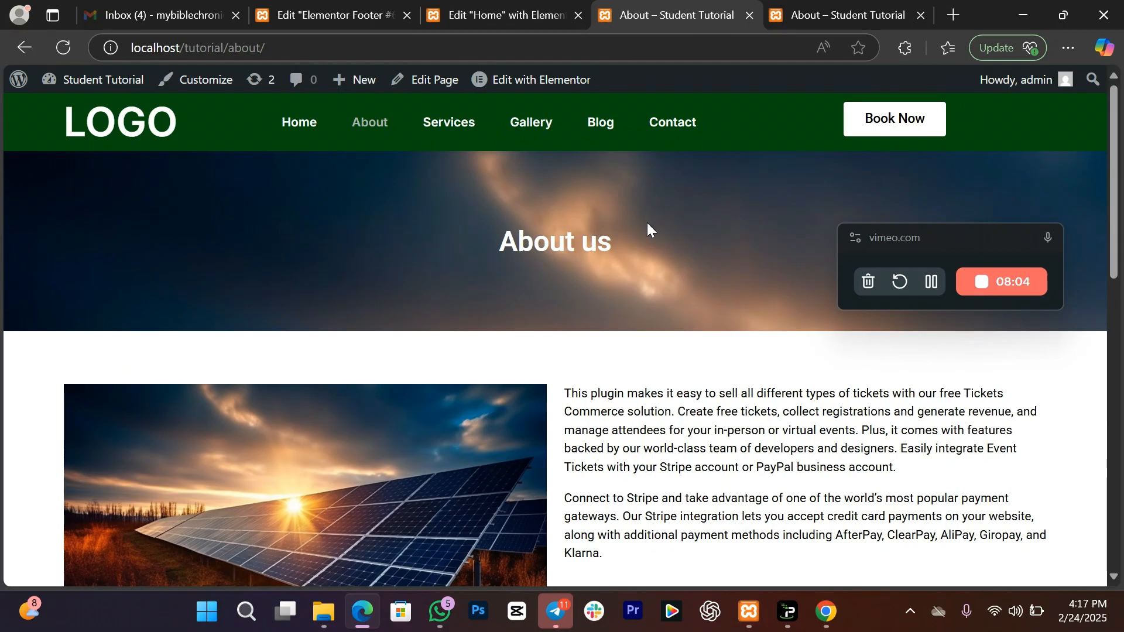
# Step: View the live Services and Gallery pages, then return to the Home editor
pyautogui.click(445, 126)
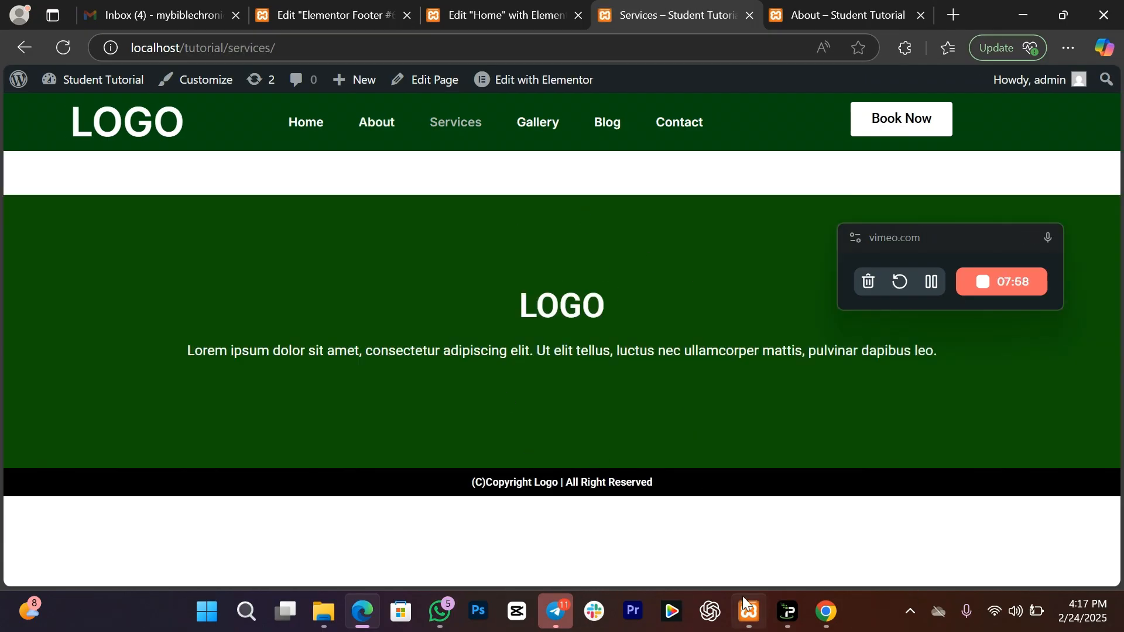
pyautogui.click(530, 131)
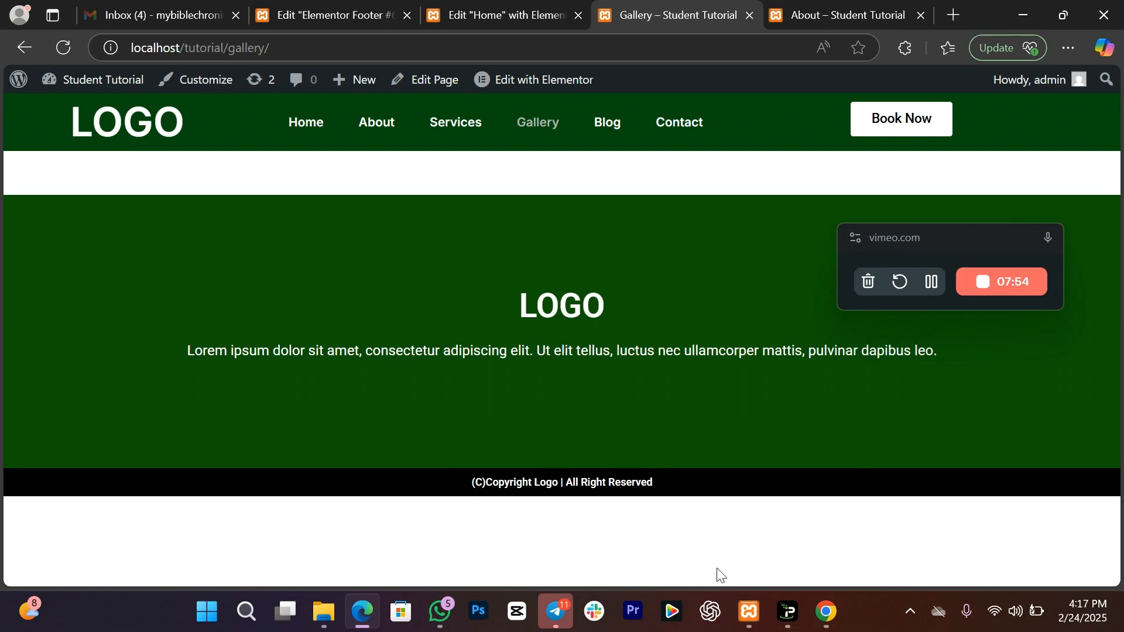
pyautogui.click(515, 14)
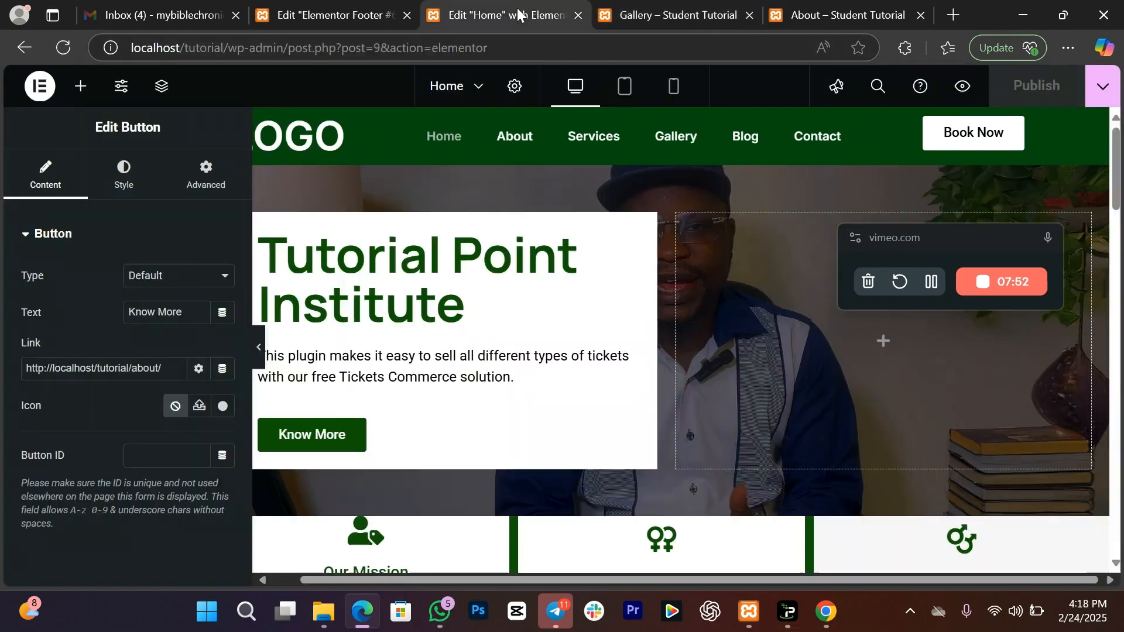
# Step: Add a one-column section at the bottom of the Home page
pyautogui.click(791, 5)
pyautogui.moveTo(1113, 263); pyautogui.dragTo(1003, 168)
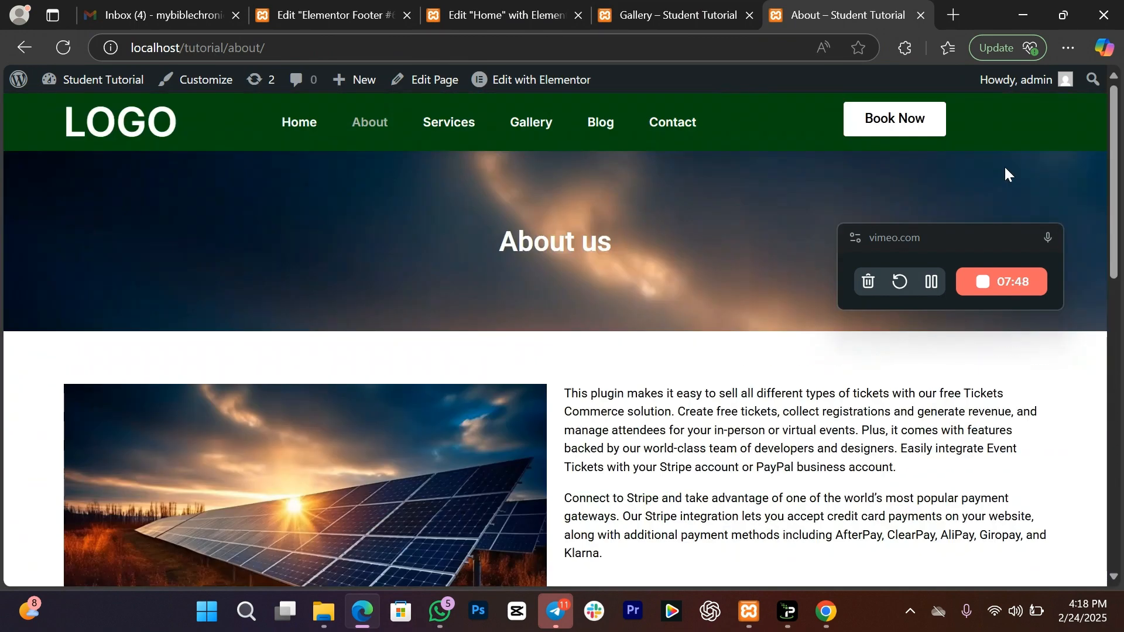
pyautogui.click(515, 11)
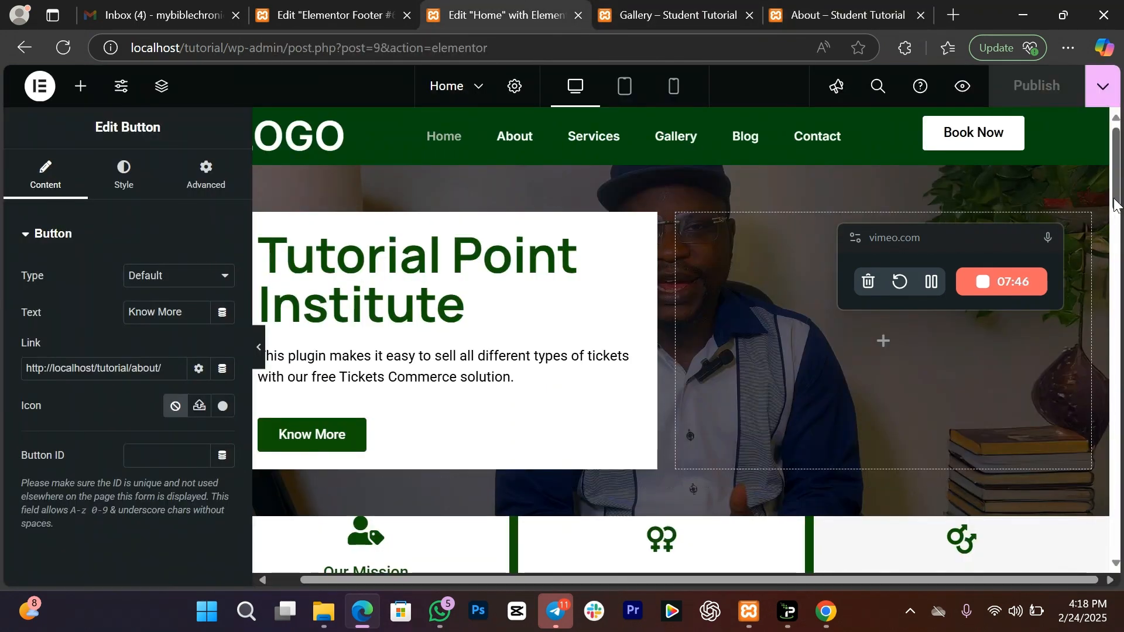
pyautogui.moveTo(1115, 205); pyautogui.dragTo(1112, 551)
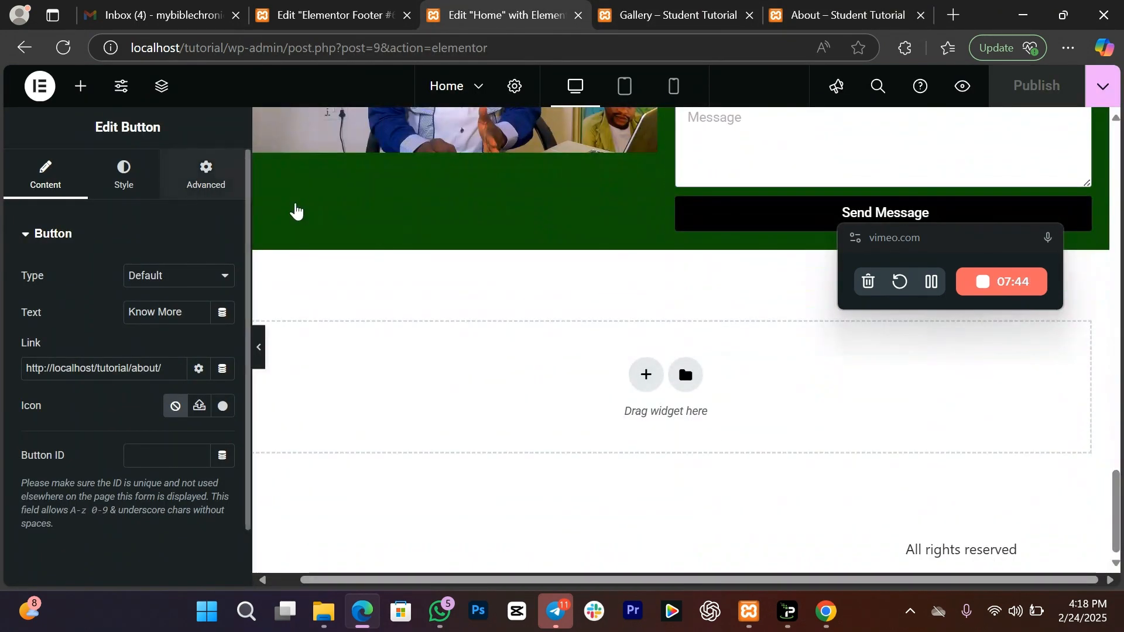
pyautogui.click(646, 374)
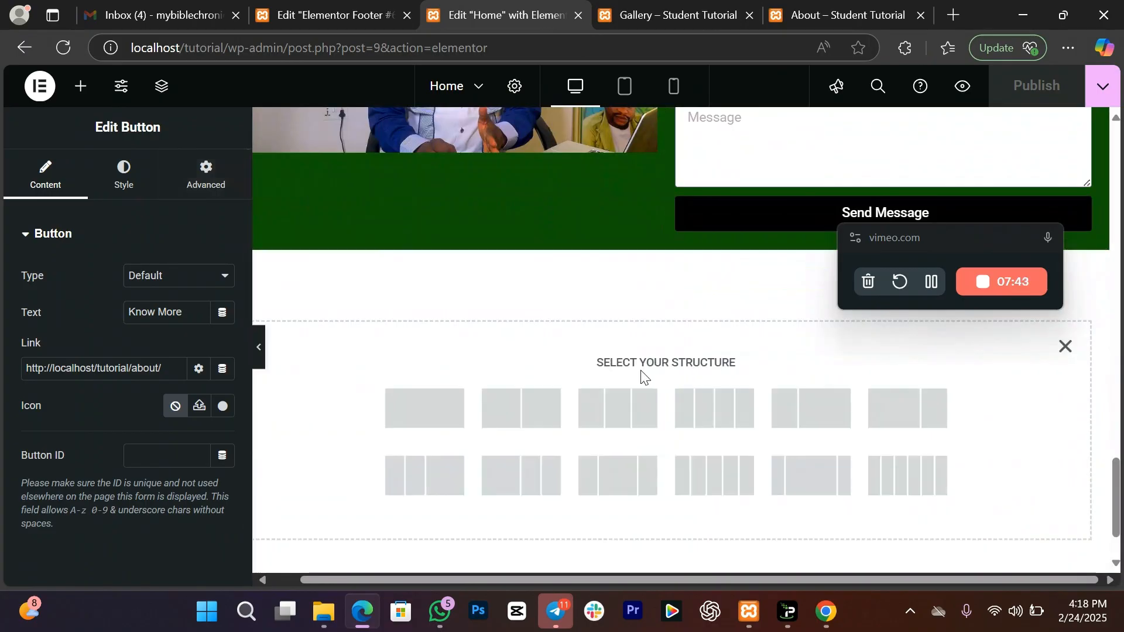
pyautogui.click(440, 413)
# Step: Drop a Basic Gallery widget into the new section, then view the live Contact page
pyautogui.click(81, 87)
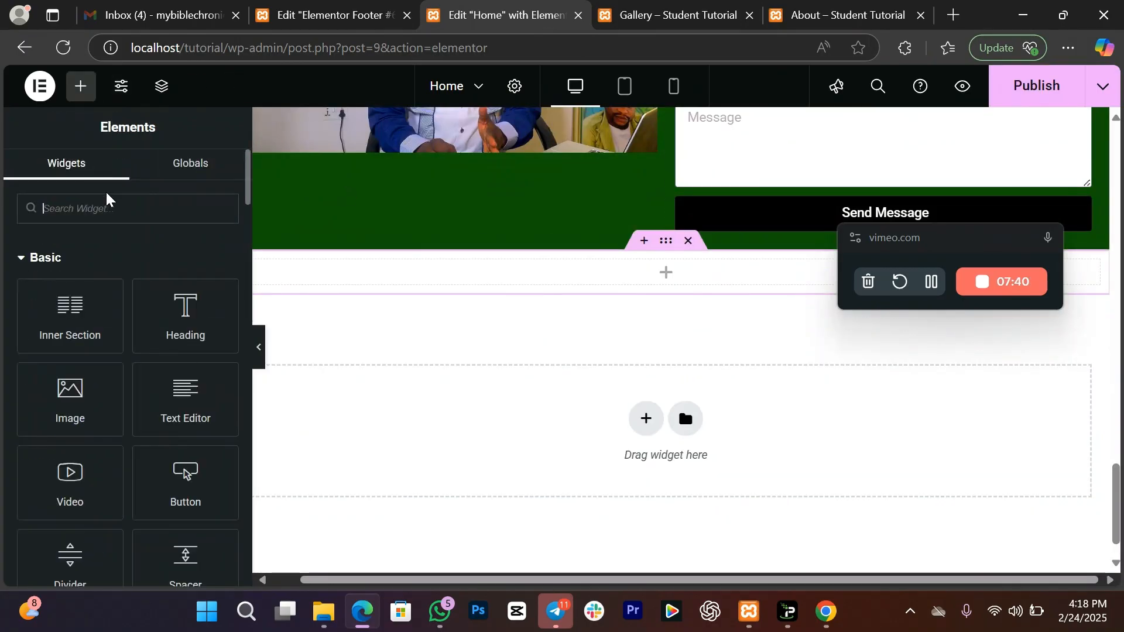
pyautogui.write('gall')
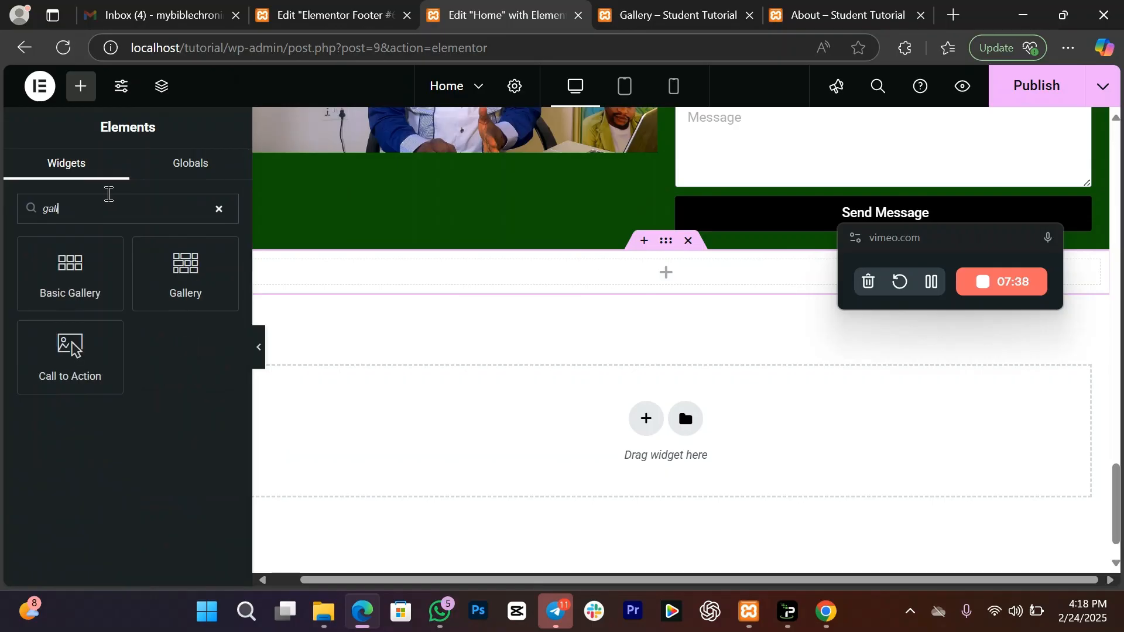
pyautogui.moveTo(94, 268); pyautogui.dragTo(502, 281)
pyautogui.click(70, 311)
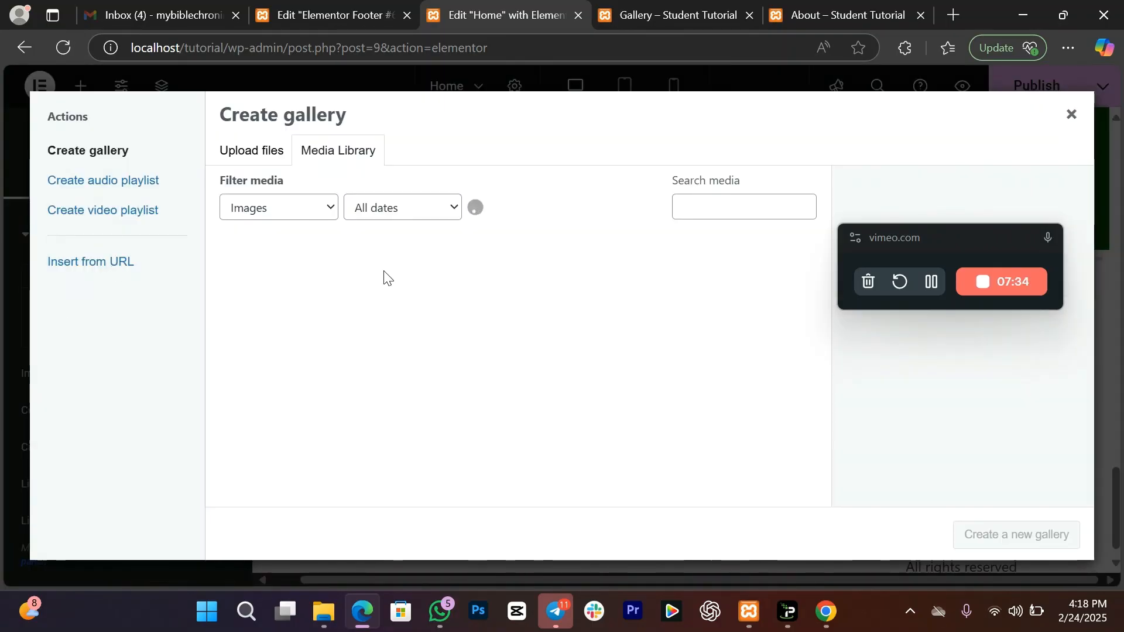
pyautogui.click(1074, 115)
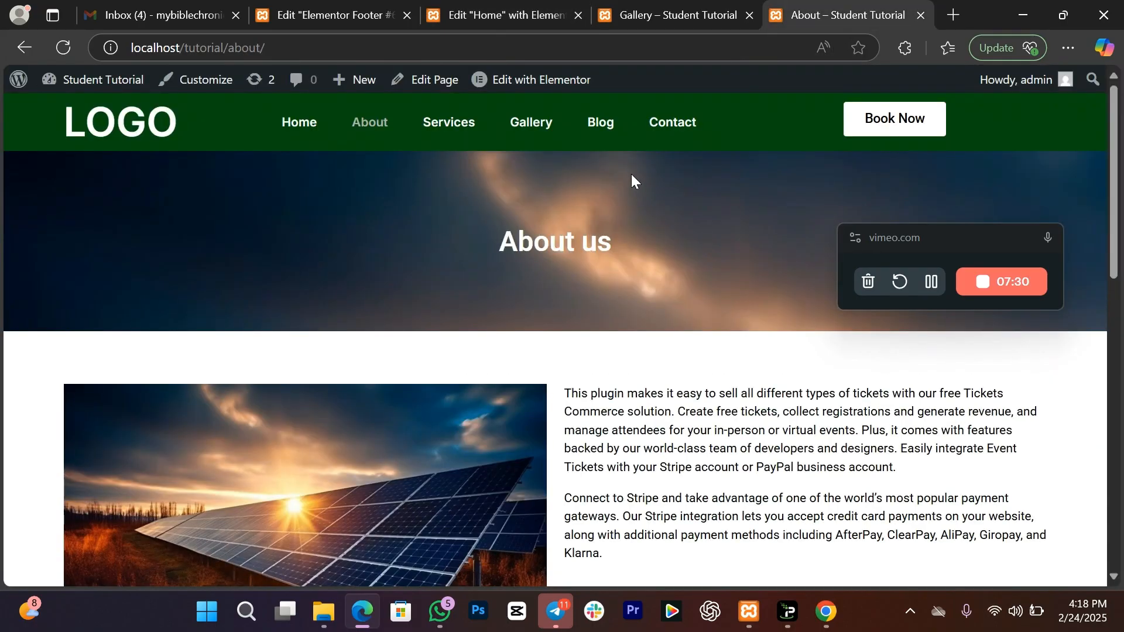
pyautogui.click(676, 131)
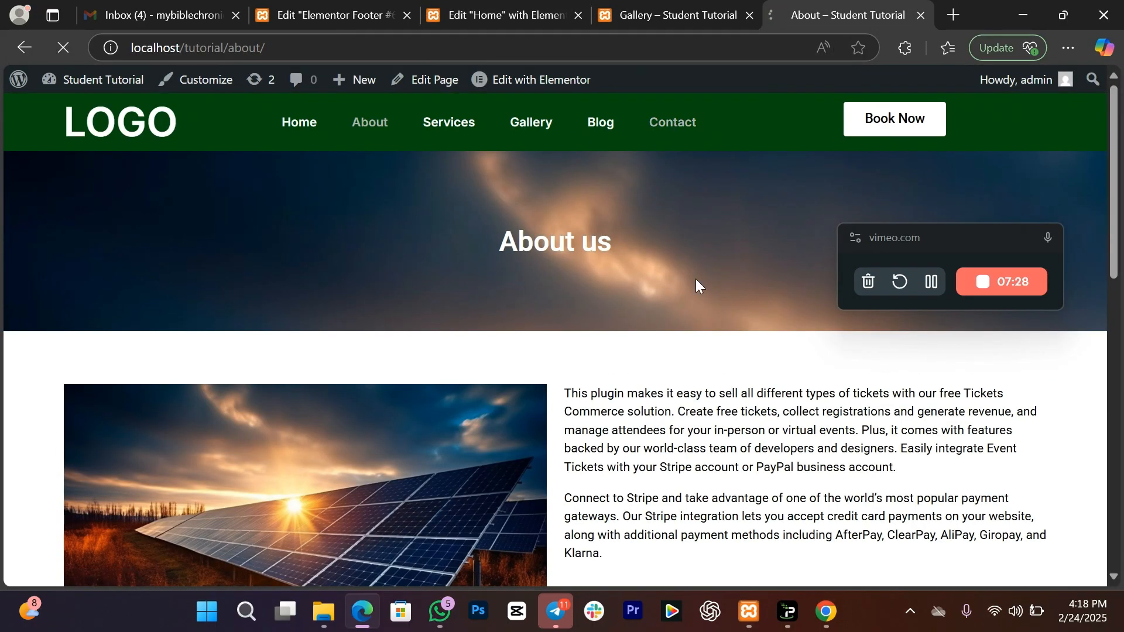